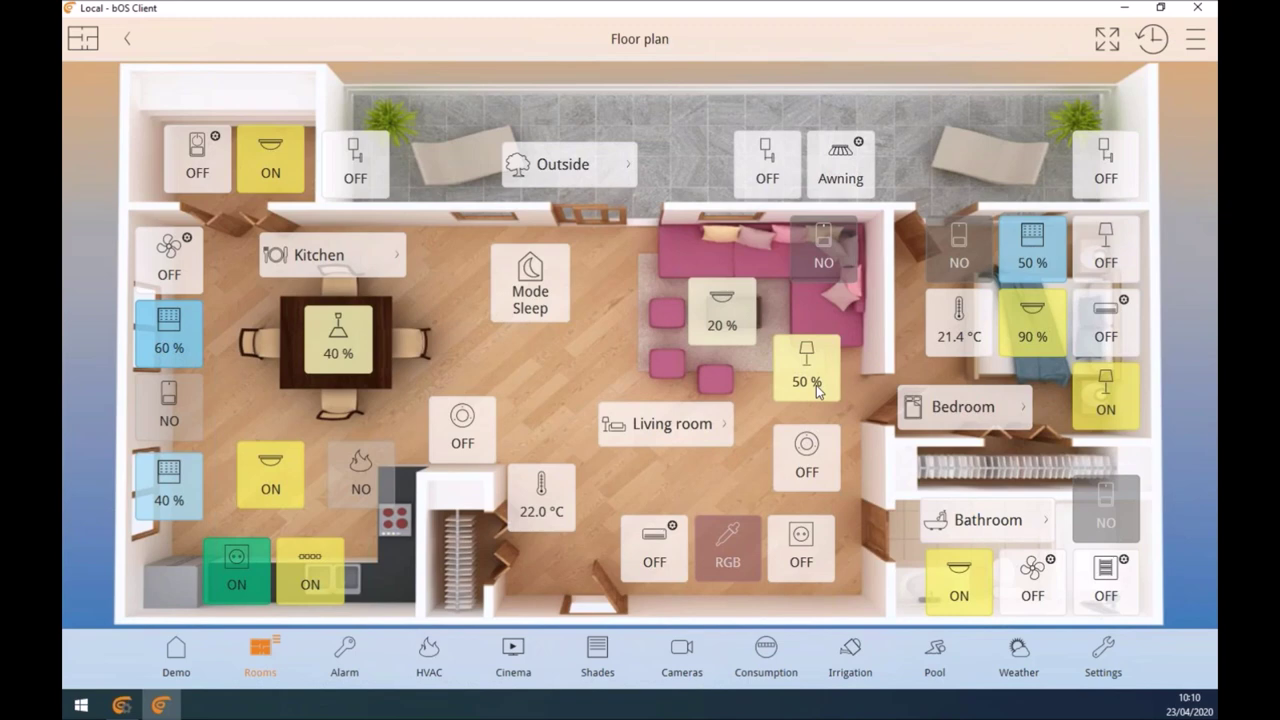
Step: Dim the living room ceiling light and lamp to 30%
left_click_drag(733, 328, 705, 355)
left_click_drag(799, 379, 794, 486)
left_click(722, 331)
left_click_drag(711, 371, 787, 472)
Step: Toggle the kitchen socket on and back off, and set the kitchen blind to 60%
left_click(450, 430)
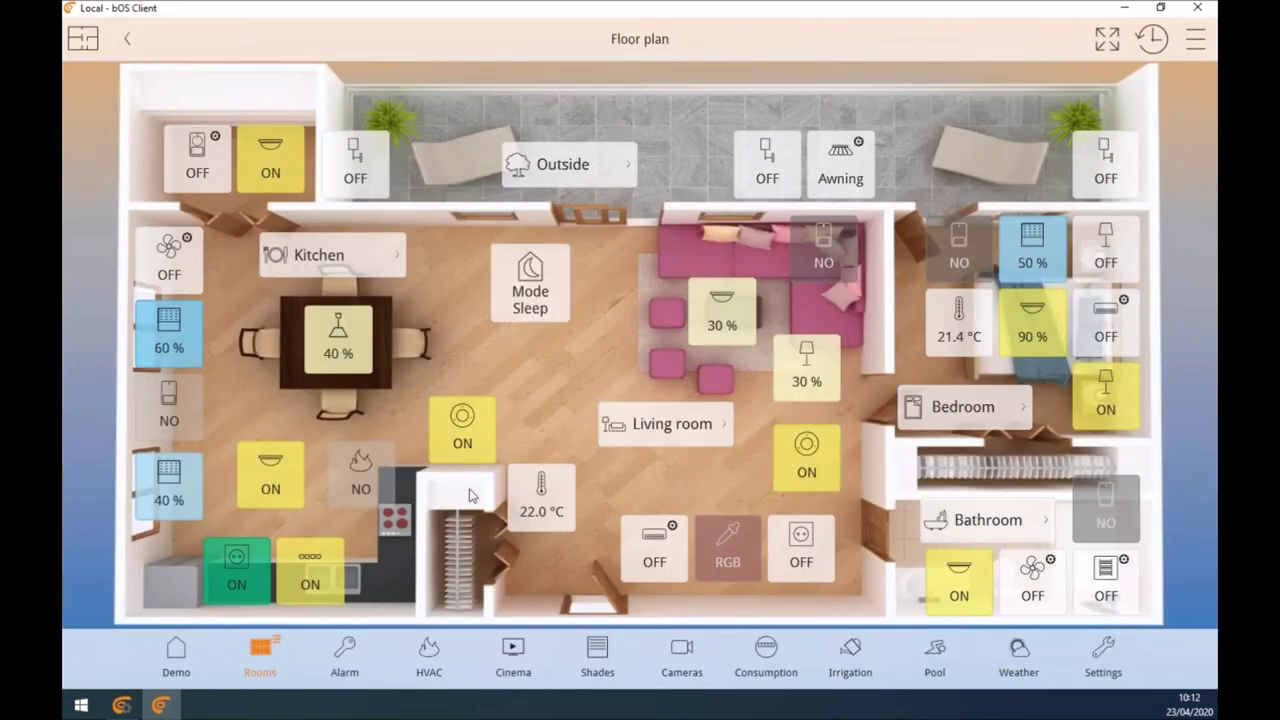
left_click(444, 428)
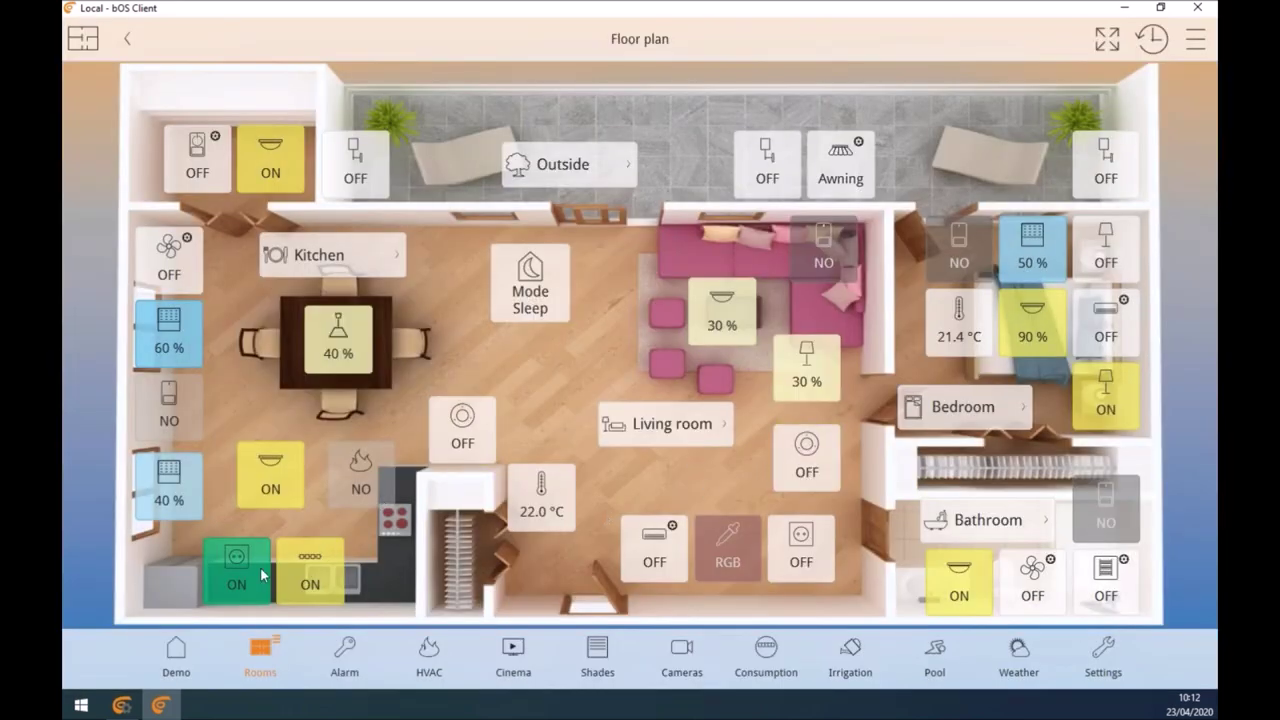
left_click(168, 483)
left_click_drag(257, 323, 259, 425)
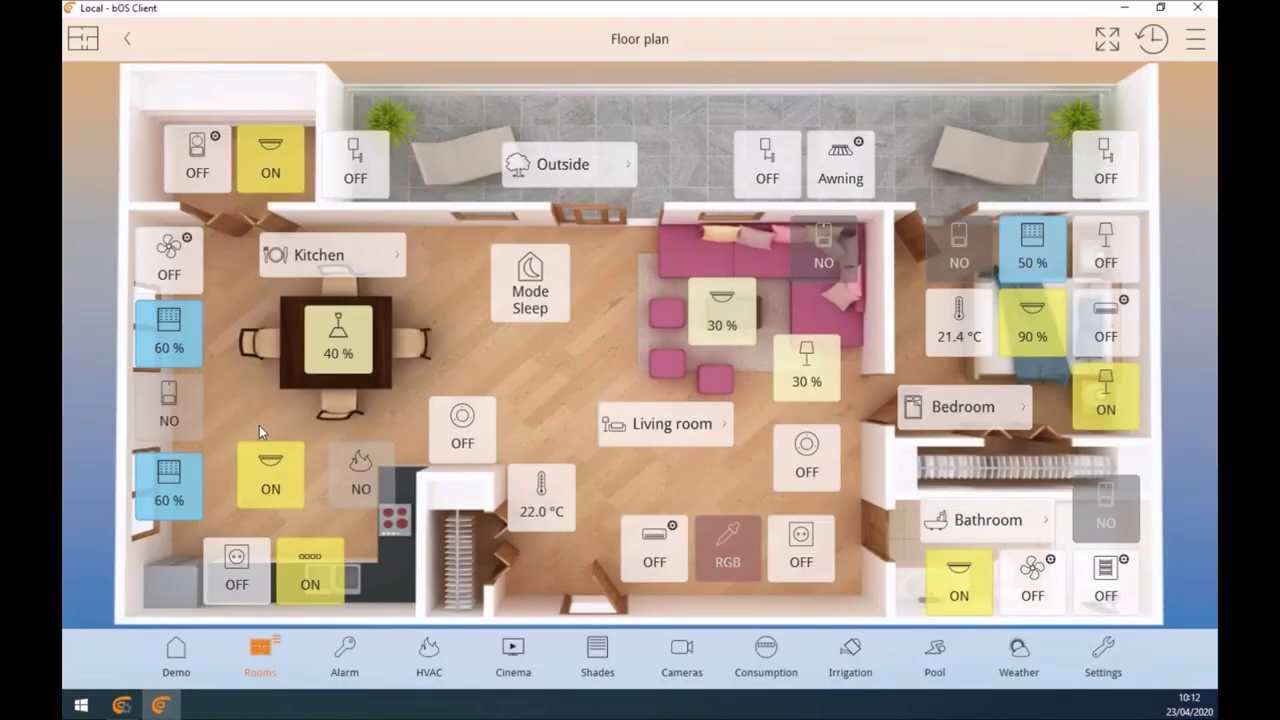
Step: Toggle the living room socket on and off, then switch on the living room air conditioner
left_click(803, 455)
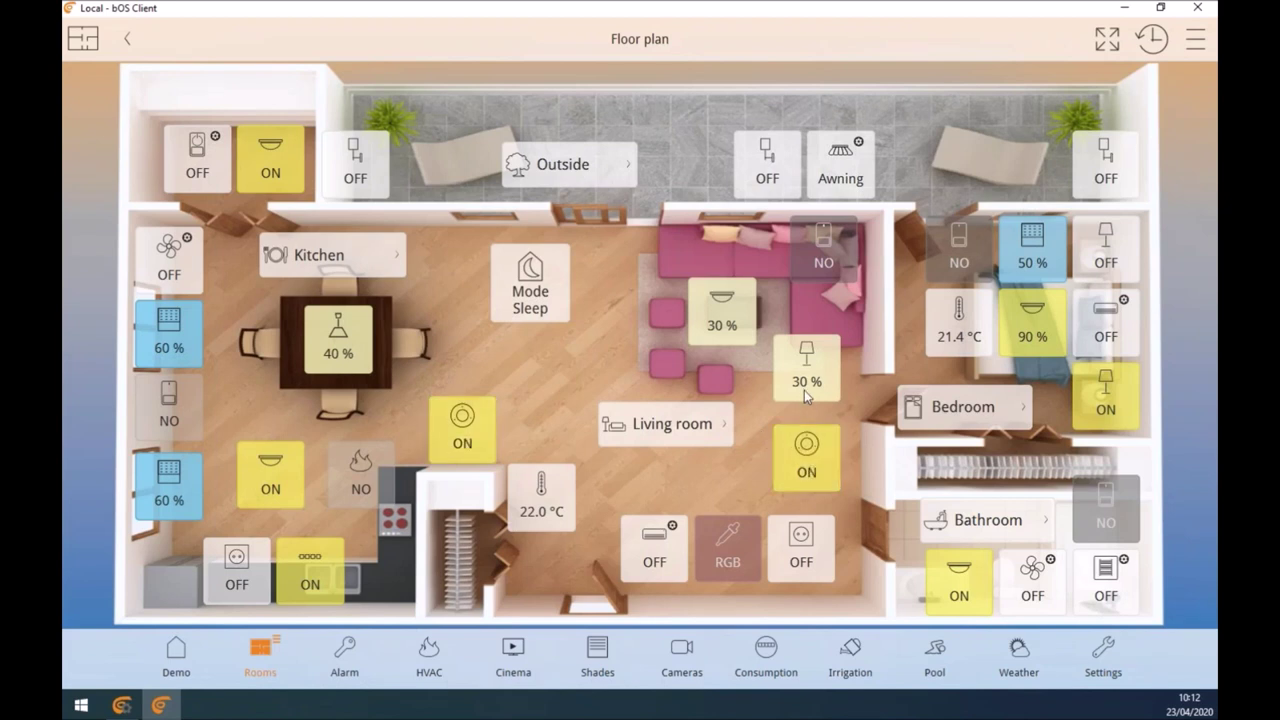
left_click(813, 459)
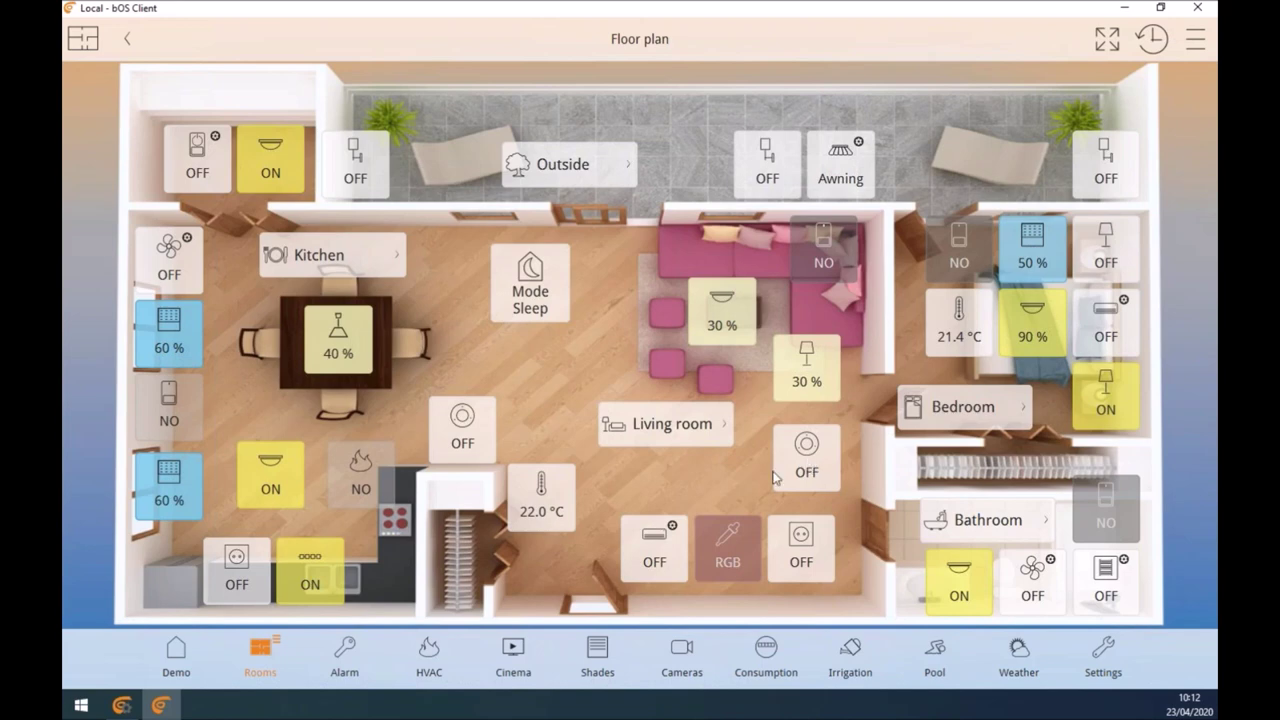
left_click(641, 557)
Step: Power on the living room air conditioner from its controls and set fan speed 3
left_click(641, 557)
left_click(652, 557)
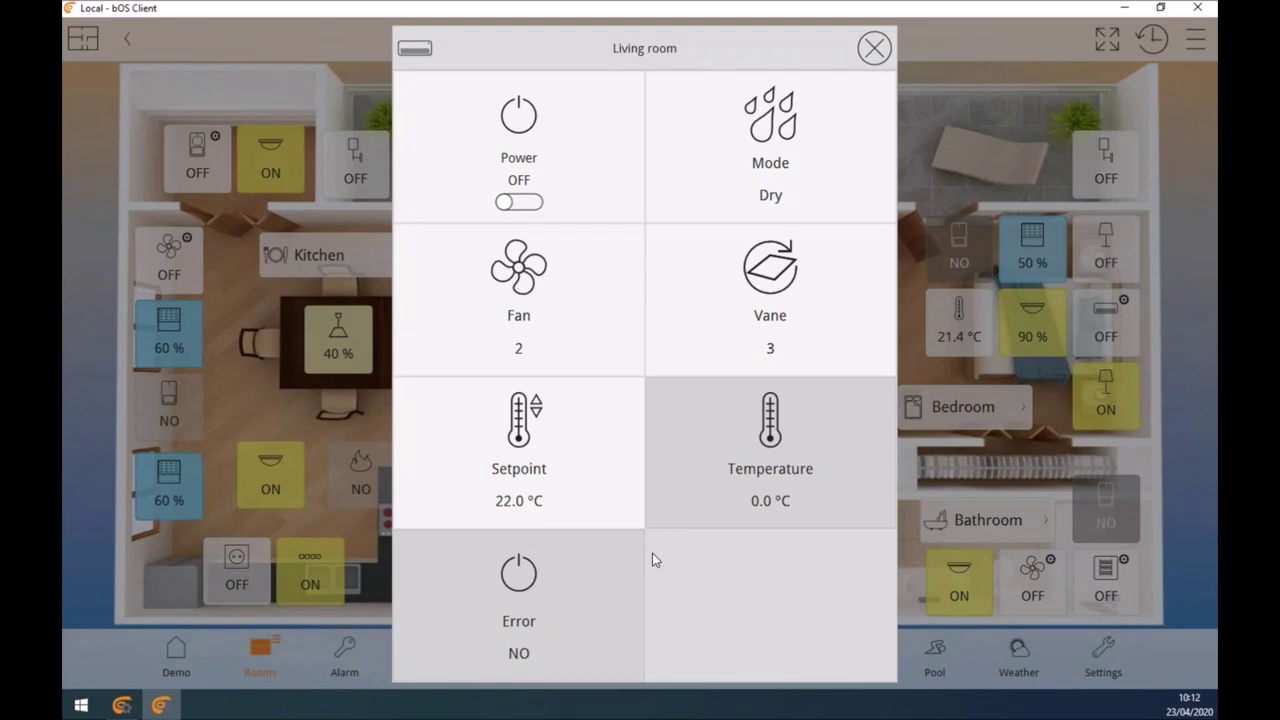
left_click(519, 190)
left_click(522, 300)
left_click(527, 496)
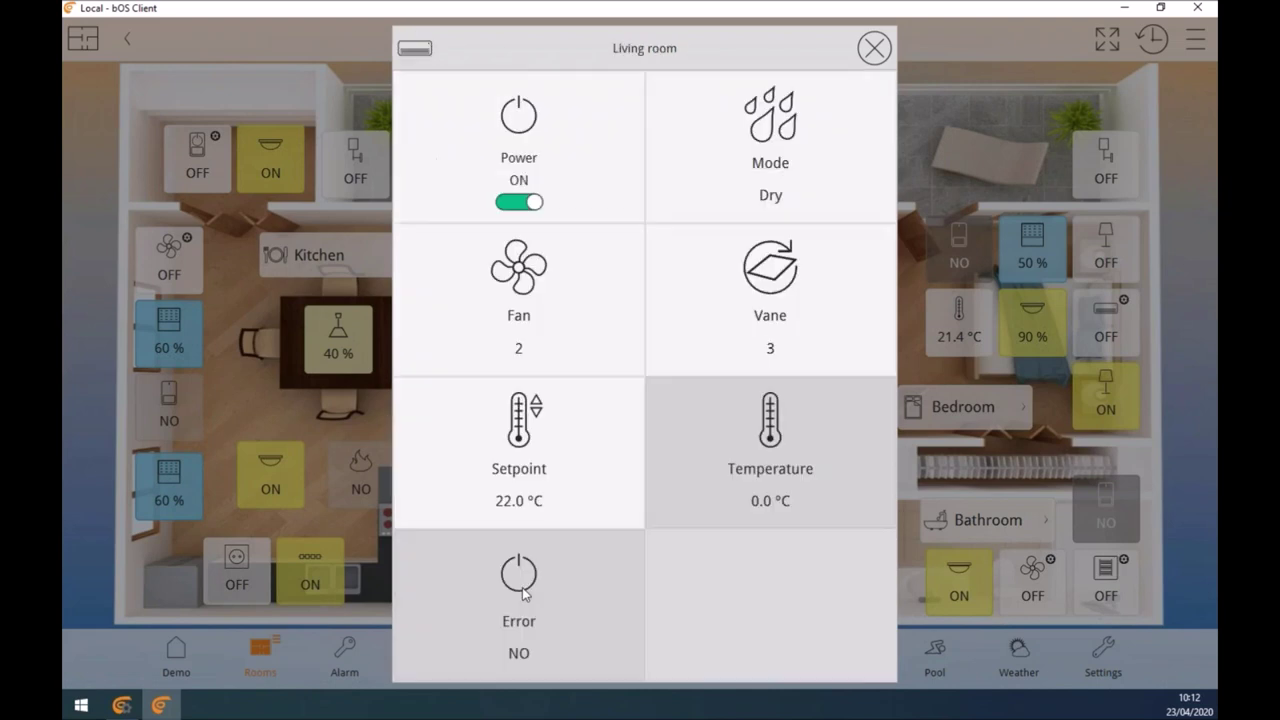
Step: Raise the air conditioner setpoint to 24 °C and set its mode to Heat
left_click(520, 476)
left_click(616, 175)
left_click(616, 175)
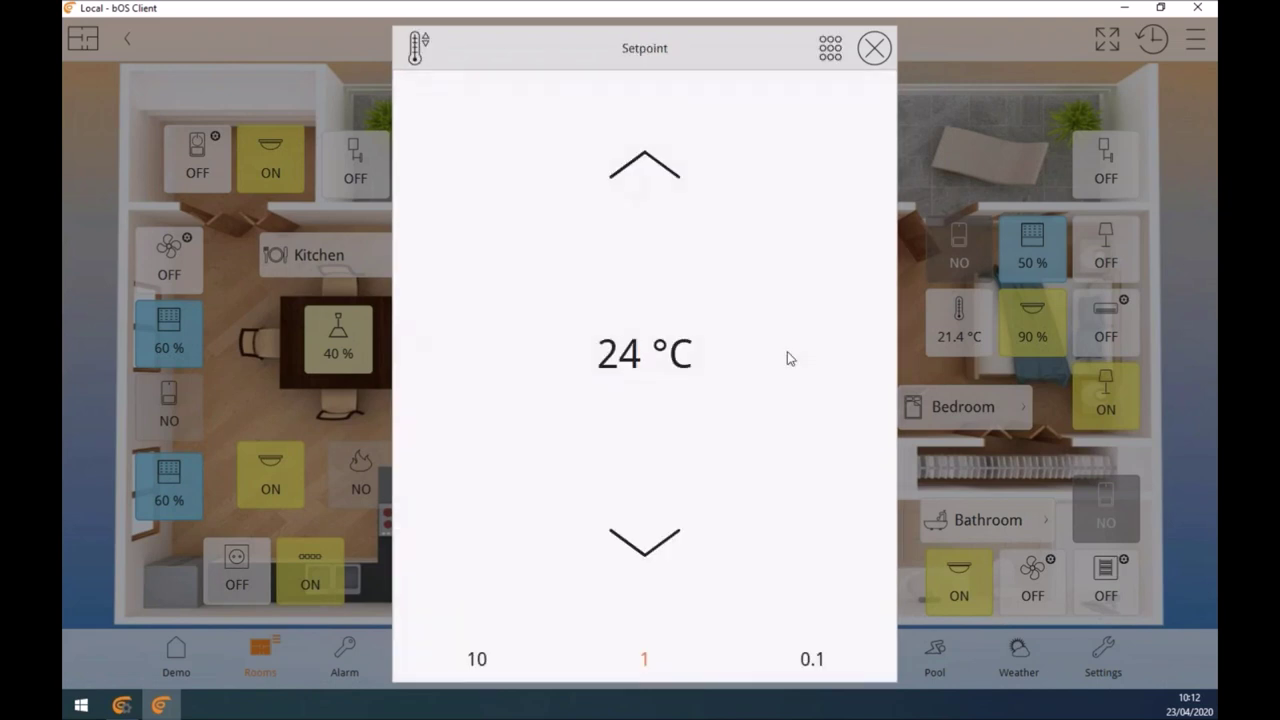
left_click(965, 386)
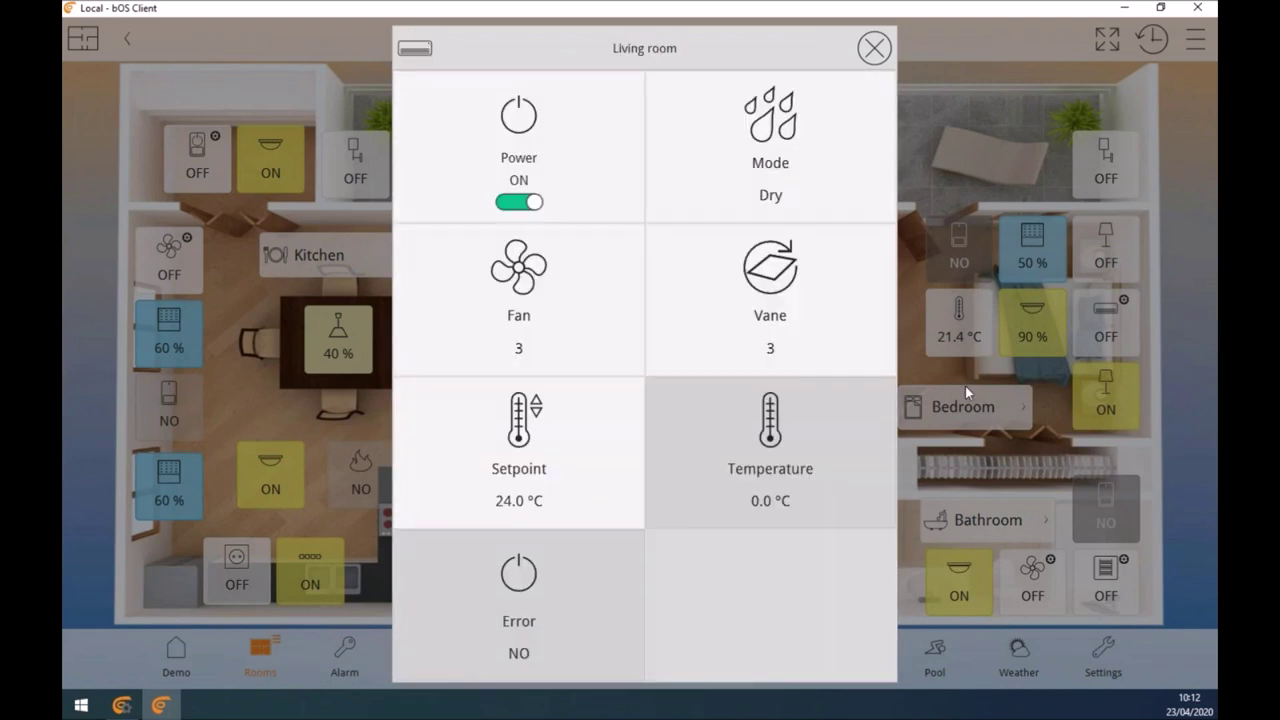
left_click(809, 200)
left_click(623, 263)
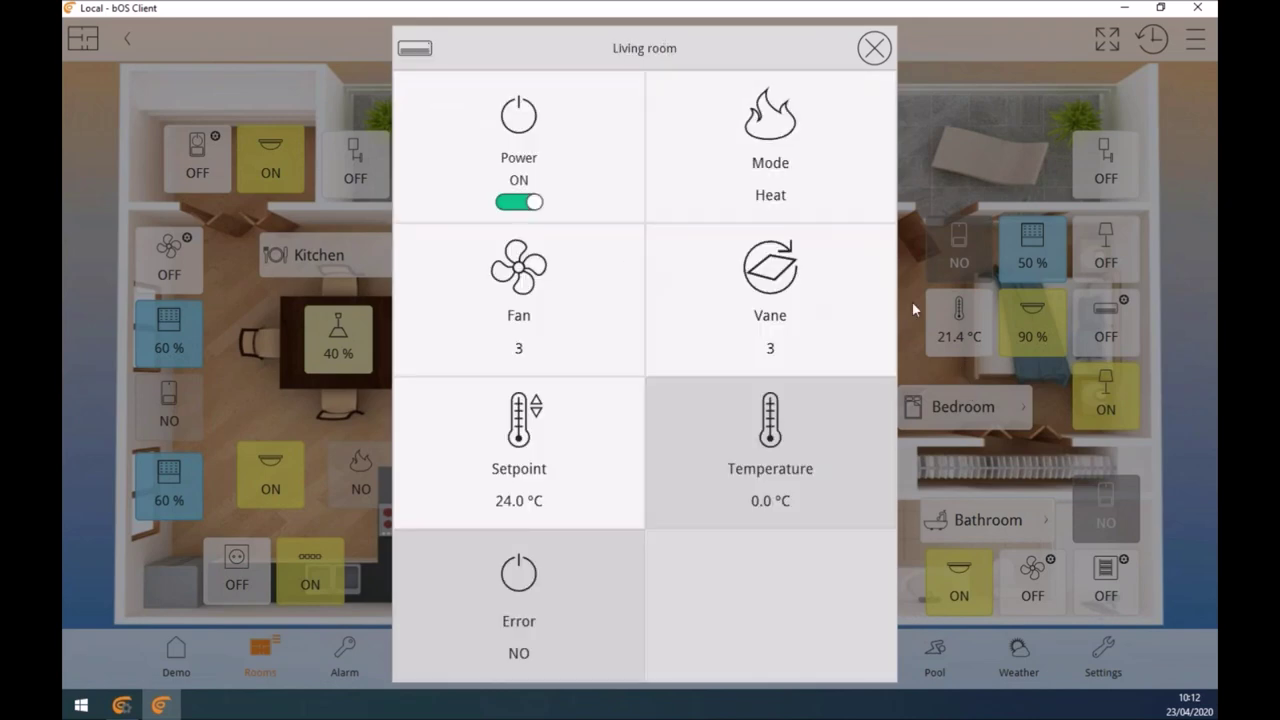
left_click(912, 301)
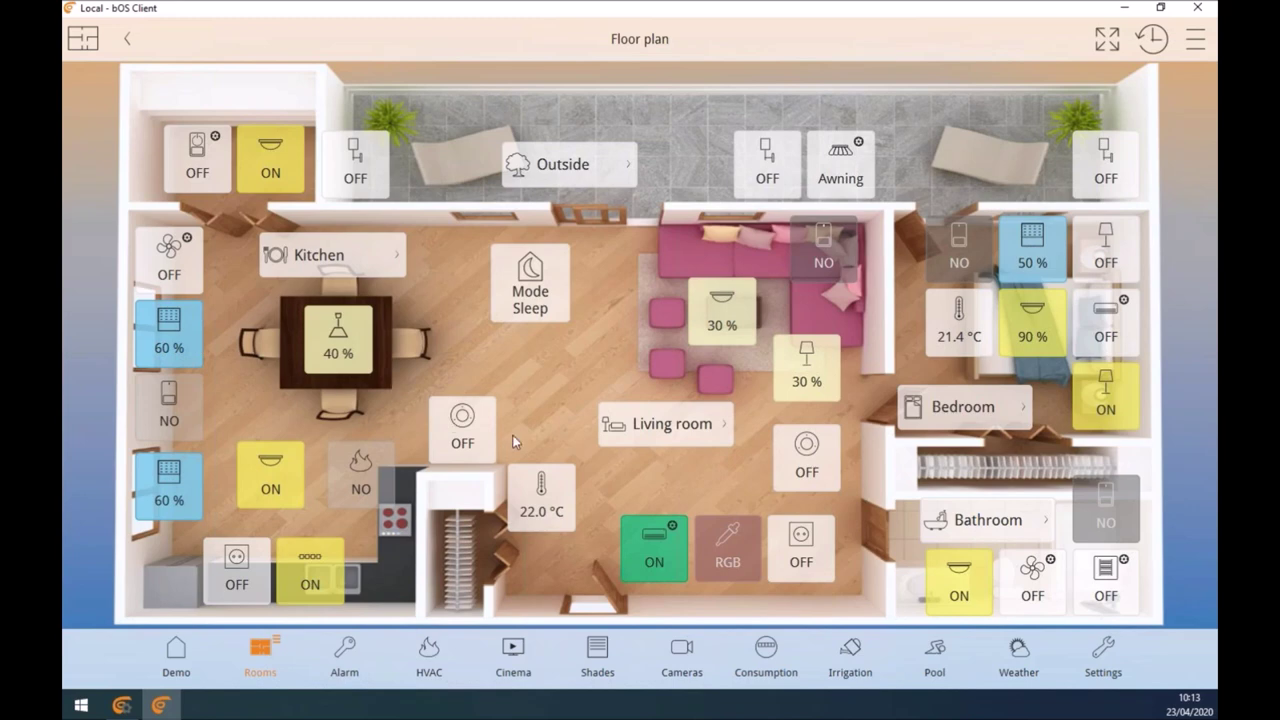
Step: On the Living room page, brighten a ceiling light to 60%, set the blind to 40%, and toggle the socket
left_click(660, 418)
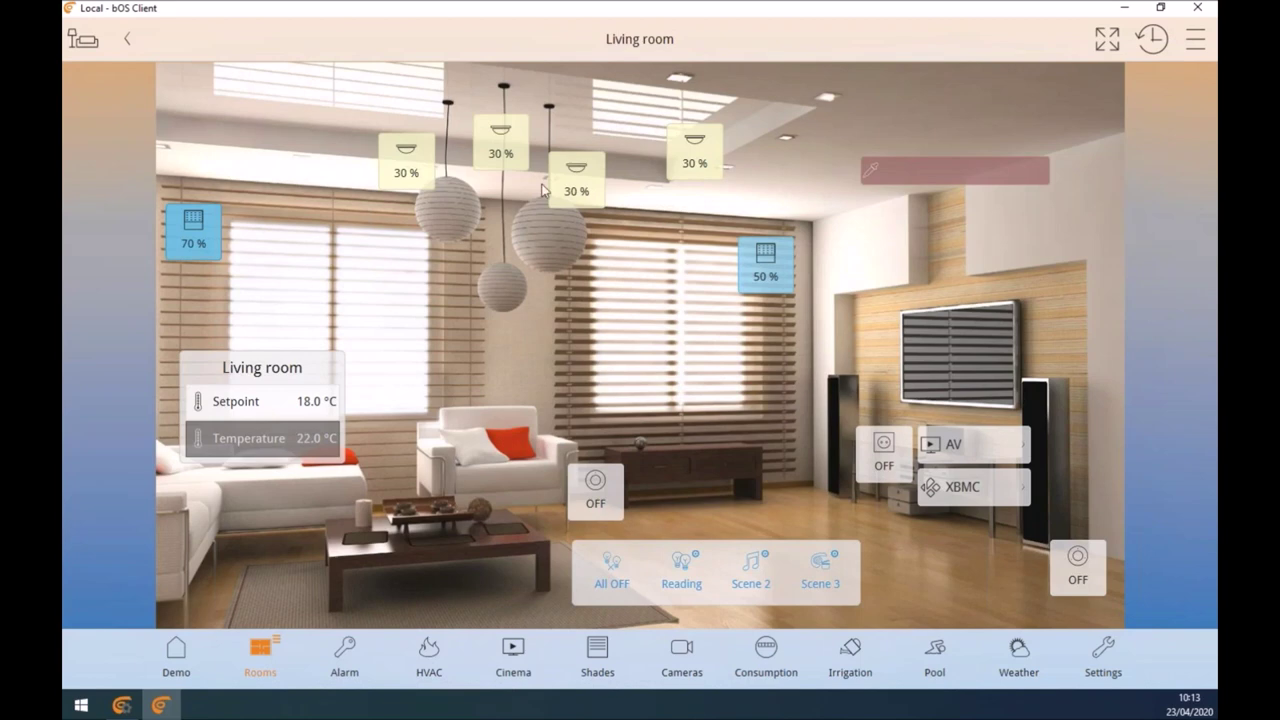
left_click(575, 180)
left_click_drag(578, 503, 572, 321)
left_click(193, 232)
left_click_drag(279, 485, 260, 345)
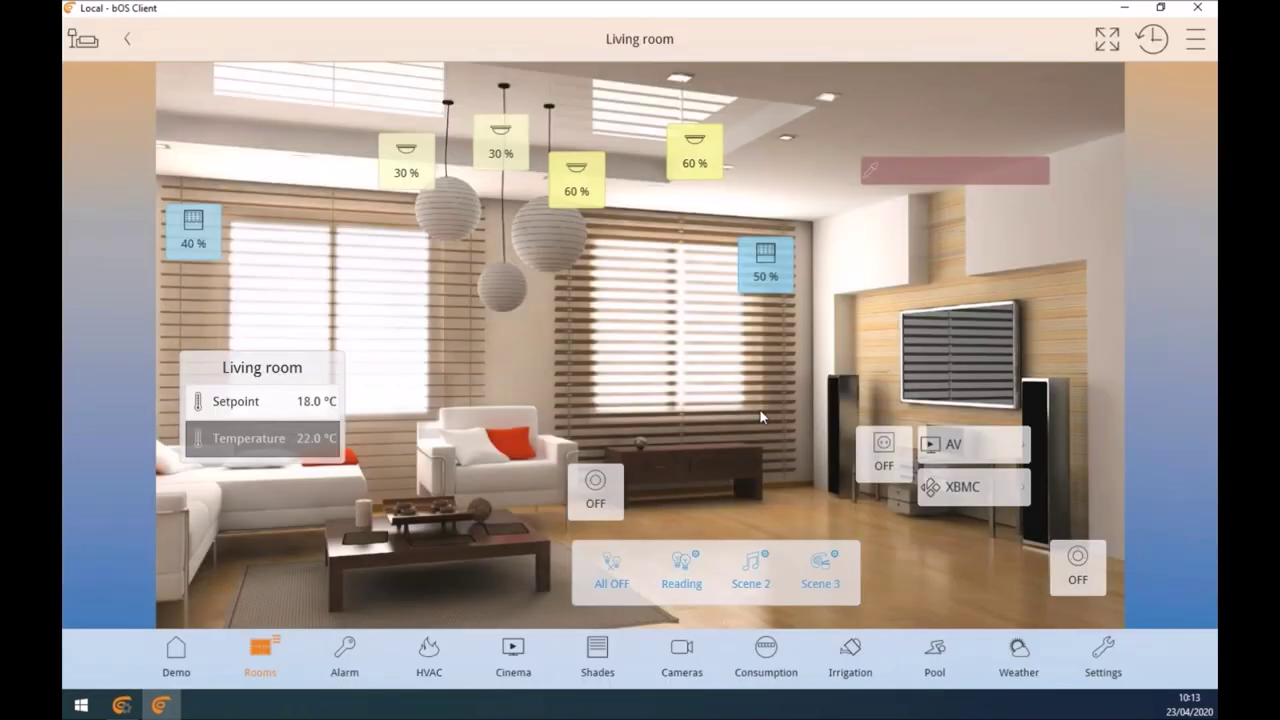
left_click(580, 512)
left_click(580, 512)
Step: Try the Reading, All OFF and Scene 2 scenes, then bring up Scene 2's settings
left_click(680, 592)
left_click(610, 585)
left_click(745, 578)
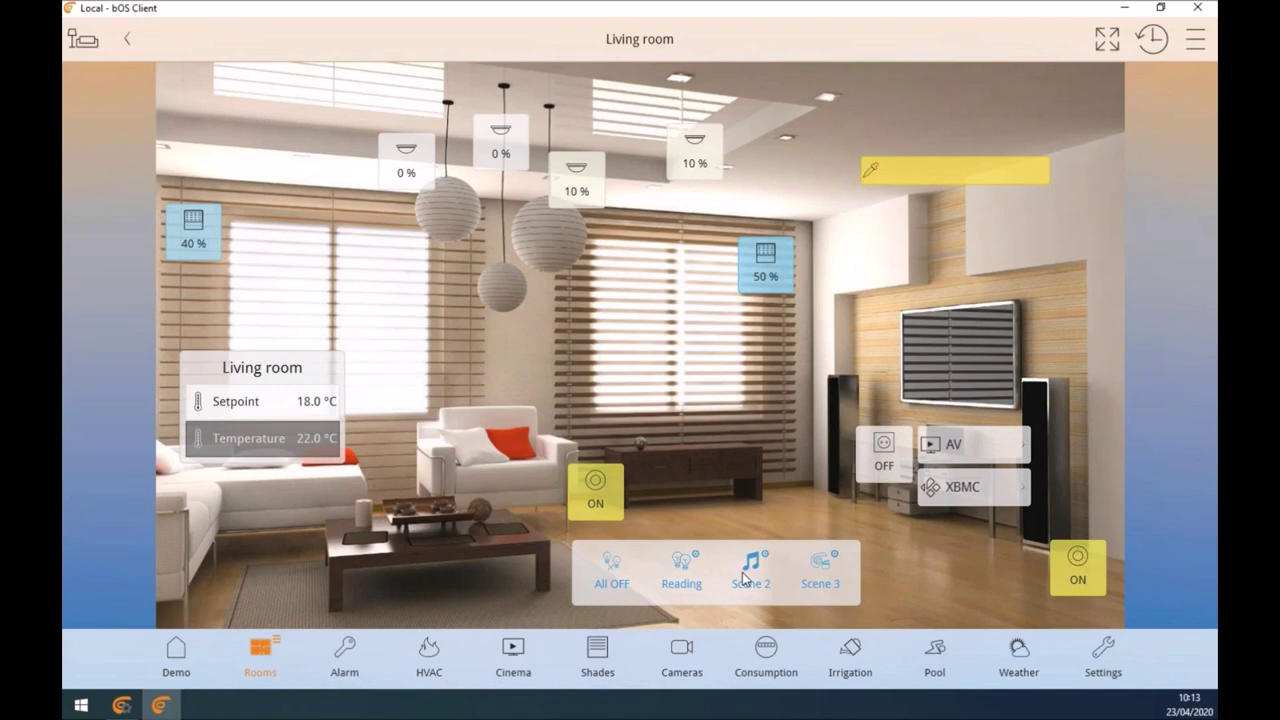
left_click(680, 572)
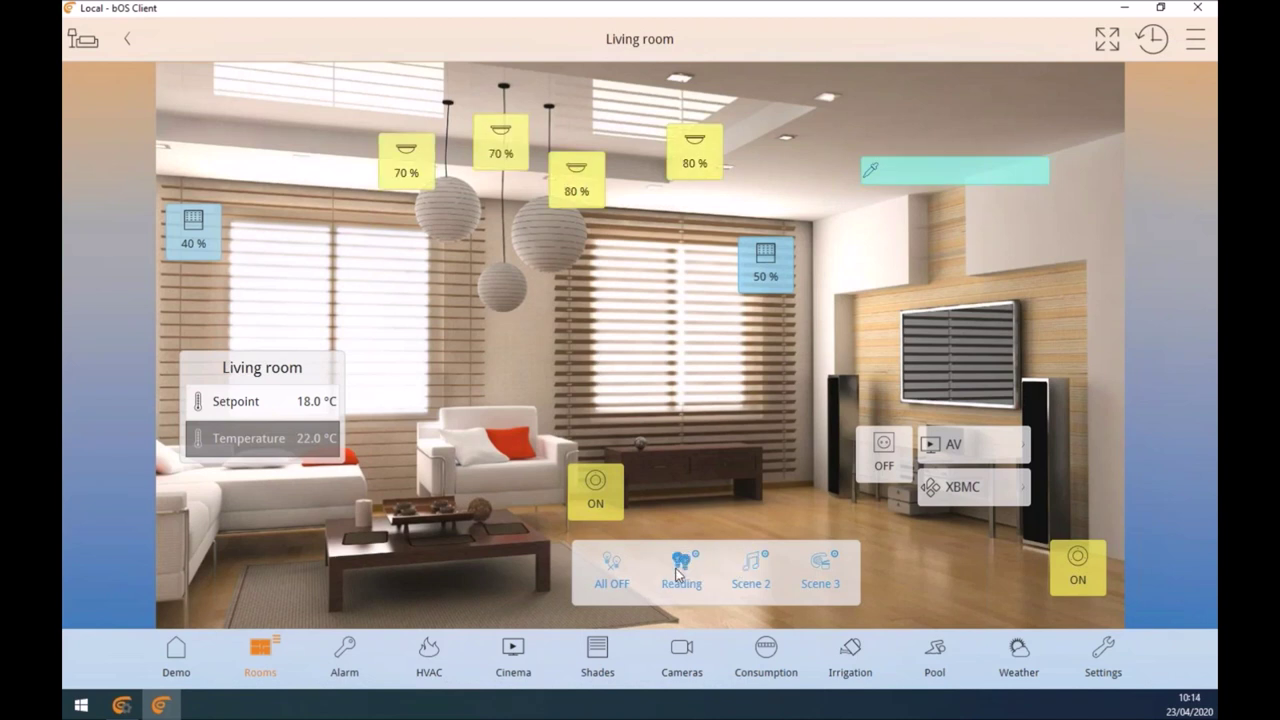
left_click(760, 578)
left_click(762, 578)
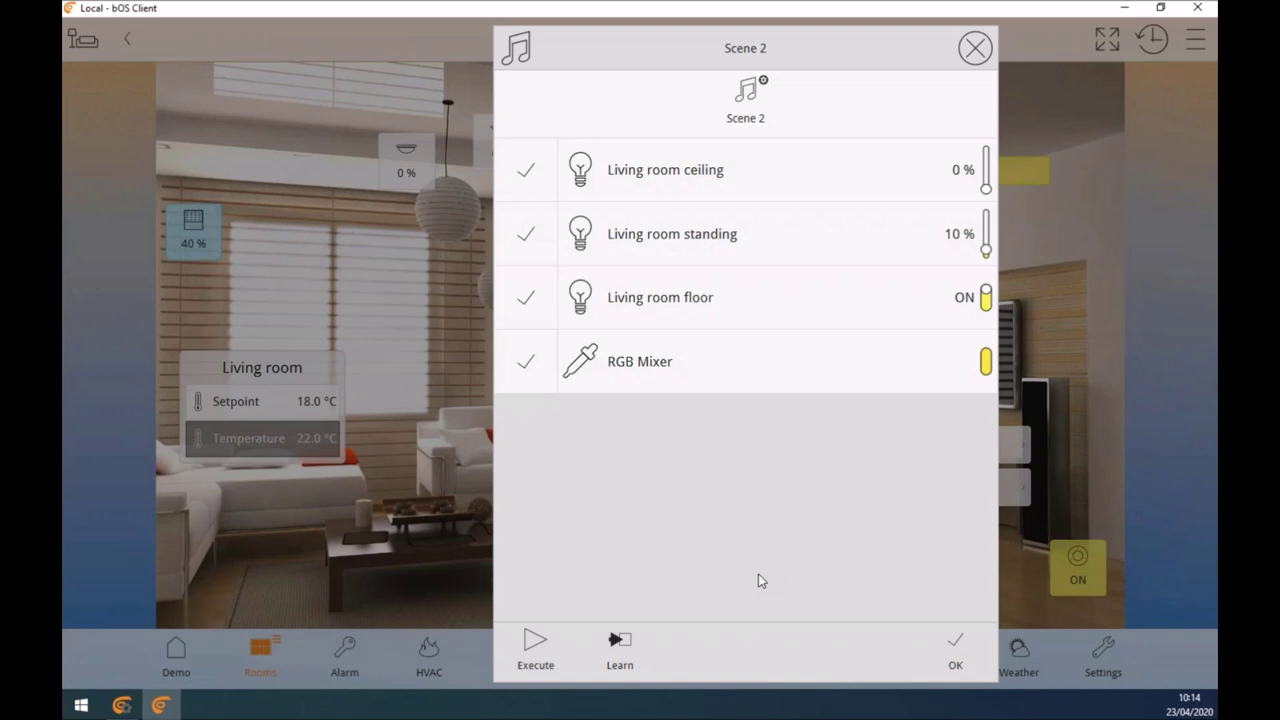
Step: Edit Scene 2 to standing 60%, floor off and orange RGB Mixer, save, and run it
left_click_drag(988, 252, 987, 229)
left_click(928, 300)
left_click(612, 374)
left_click(874, 194)
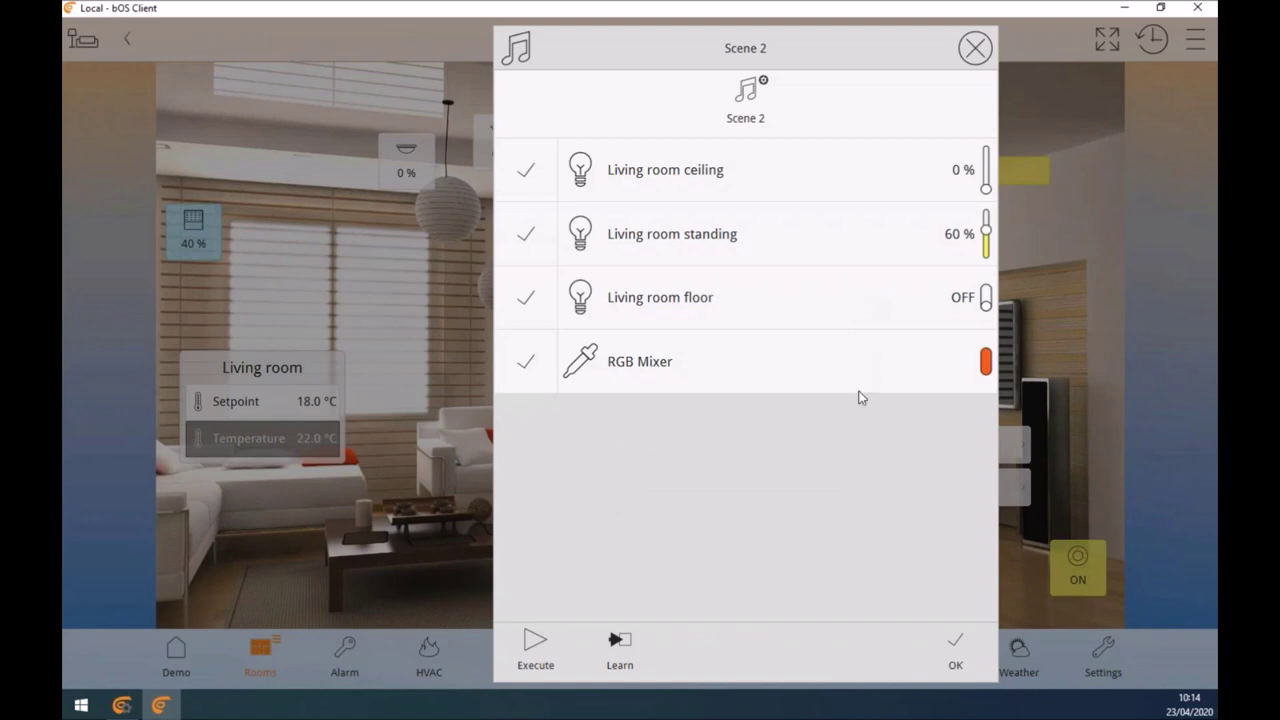
left_click(955, 655)
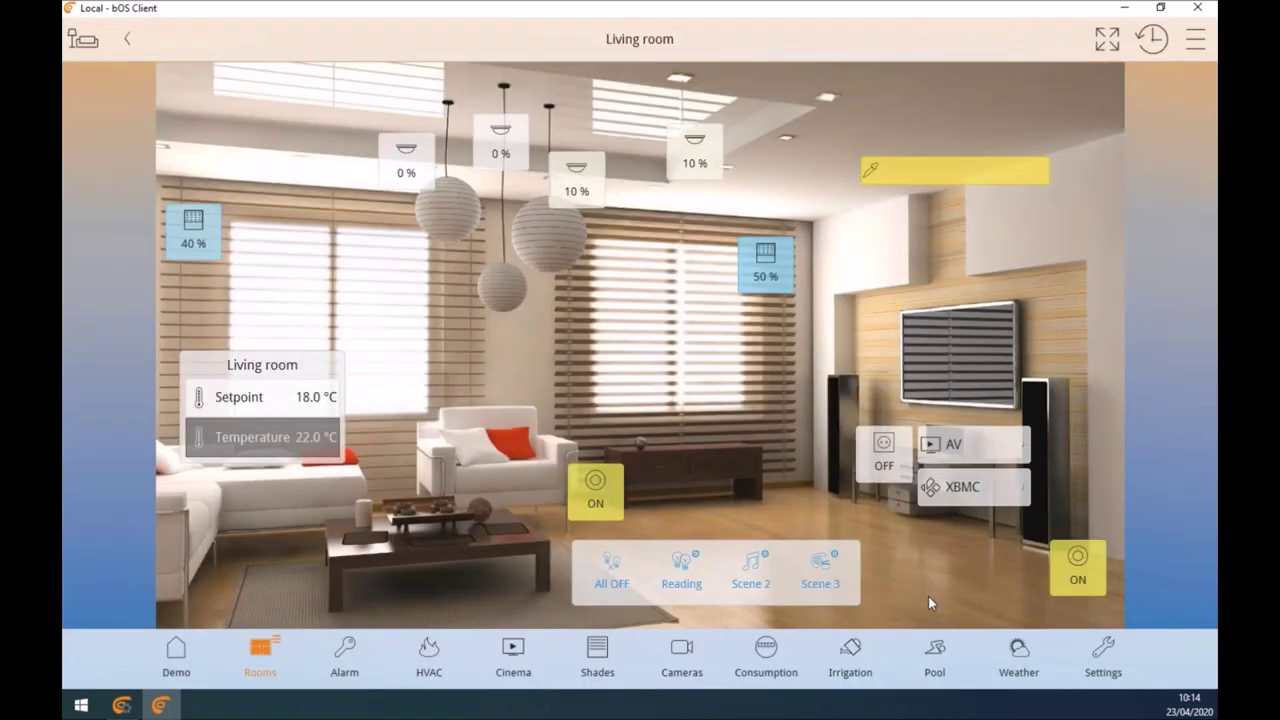
left_click(760, 572)
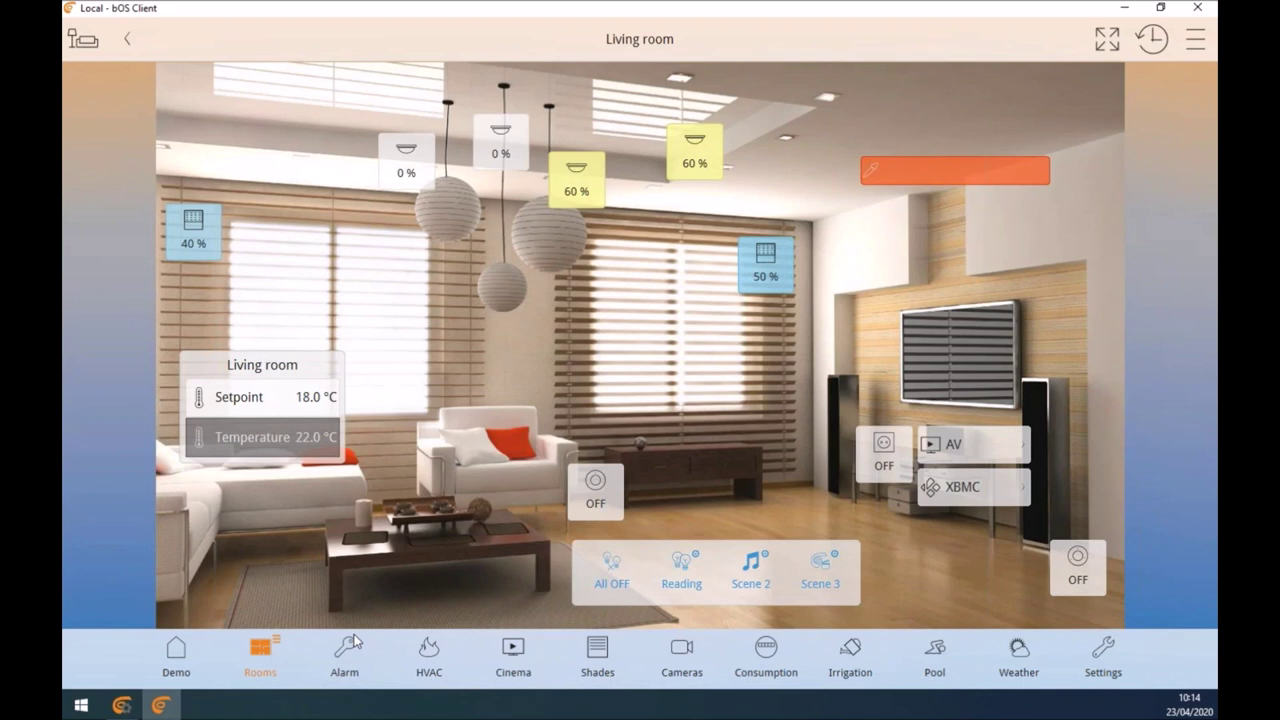
Step: On the Kitchen page, switch off the ceiling light and dim the table light to 10%
left_click(258, 652)
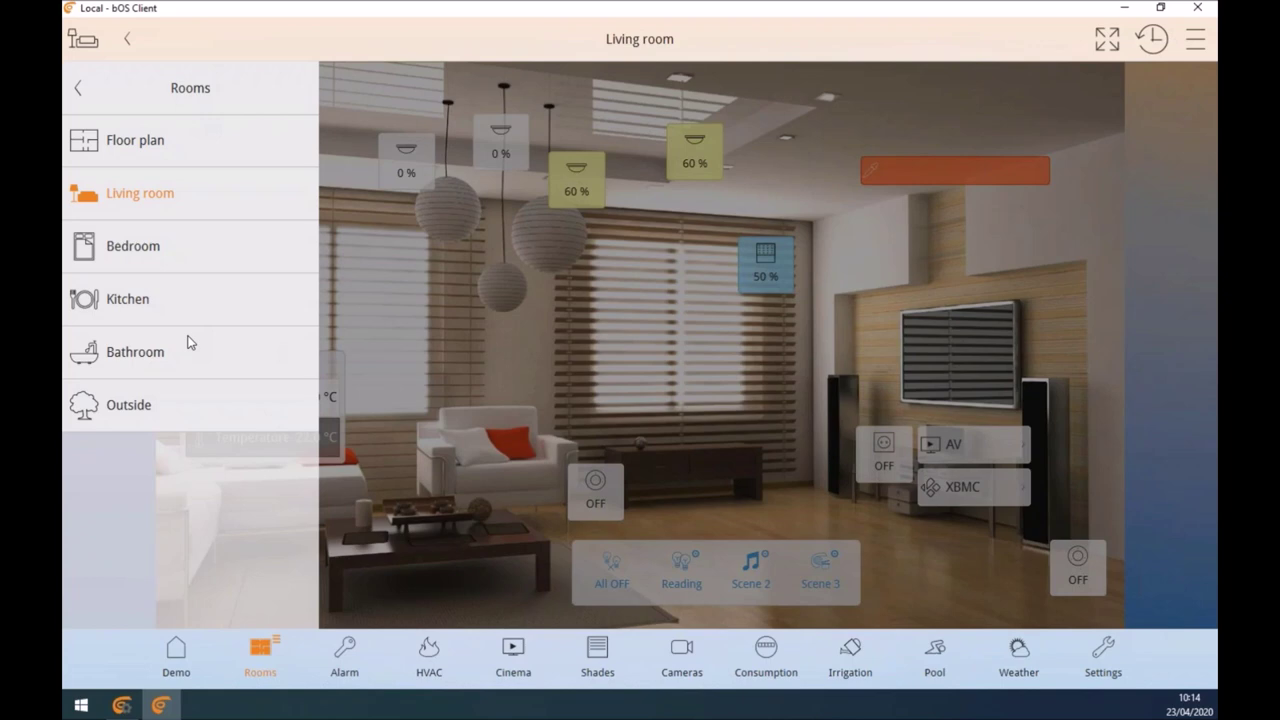
left_click(168, 302)
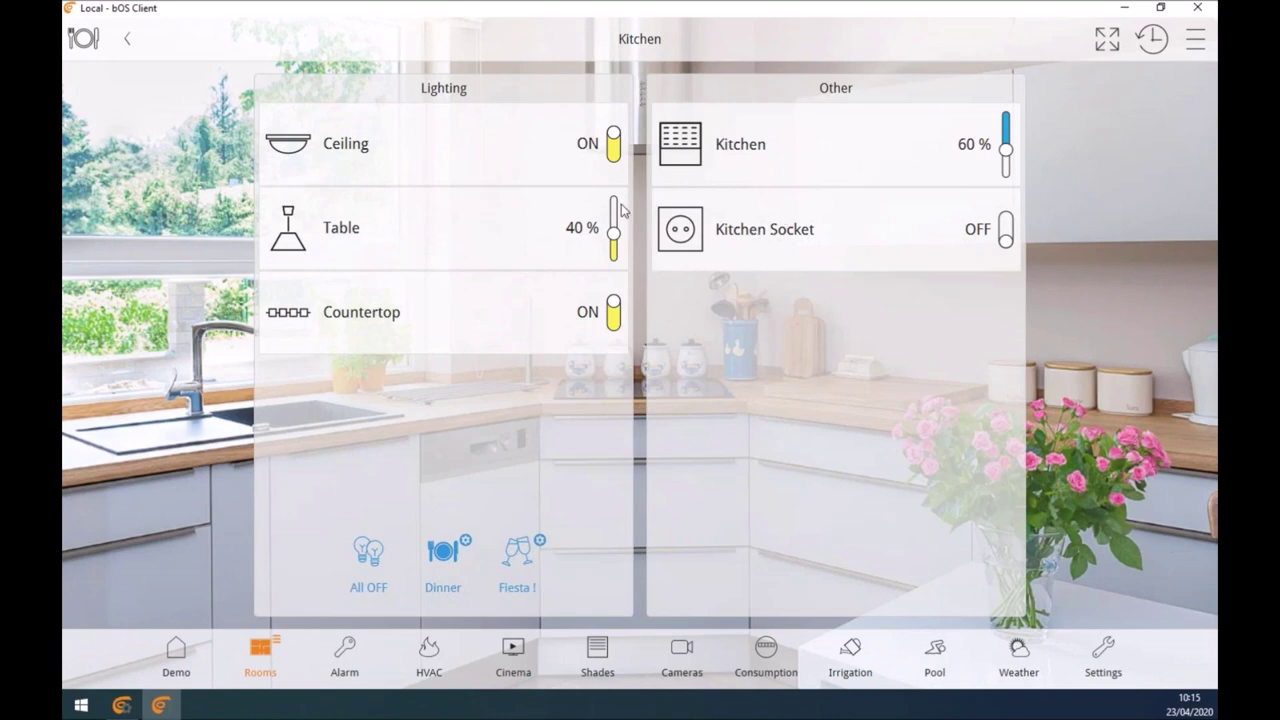
left_click(530, 132)
left_click_drag(614, 234, 612, 250)
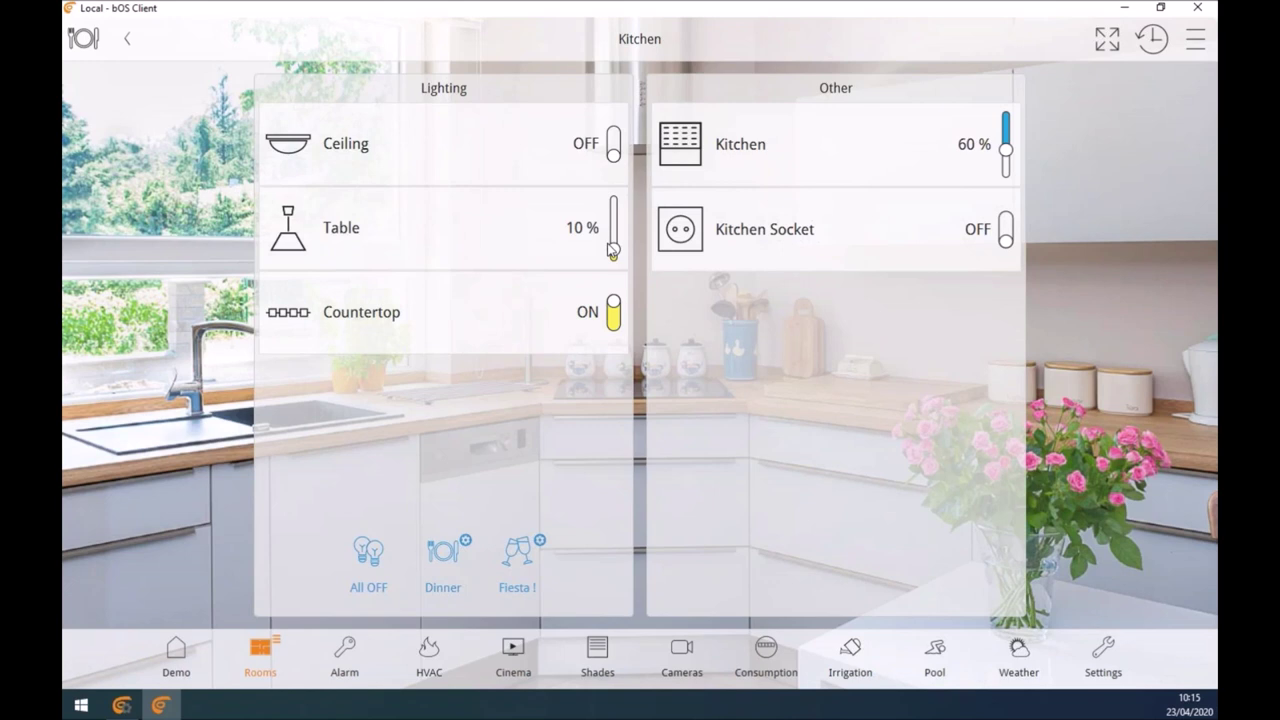
Step: Visit the Bathroom page, then return to the Living room page
left_click(255, 662)
left_click(167, 340)
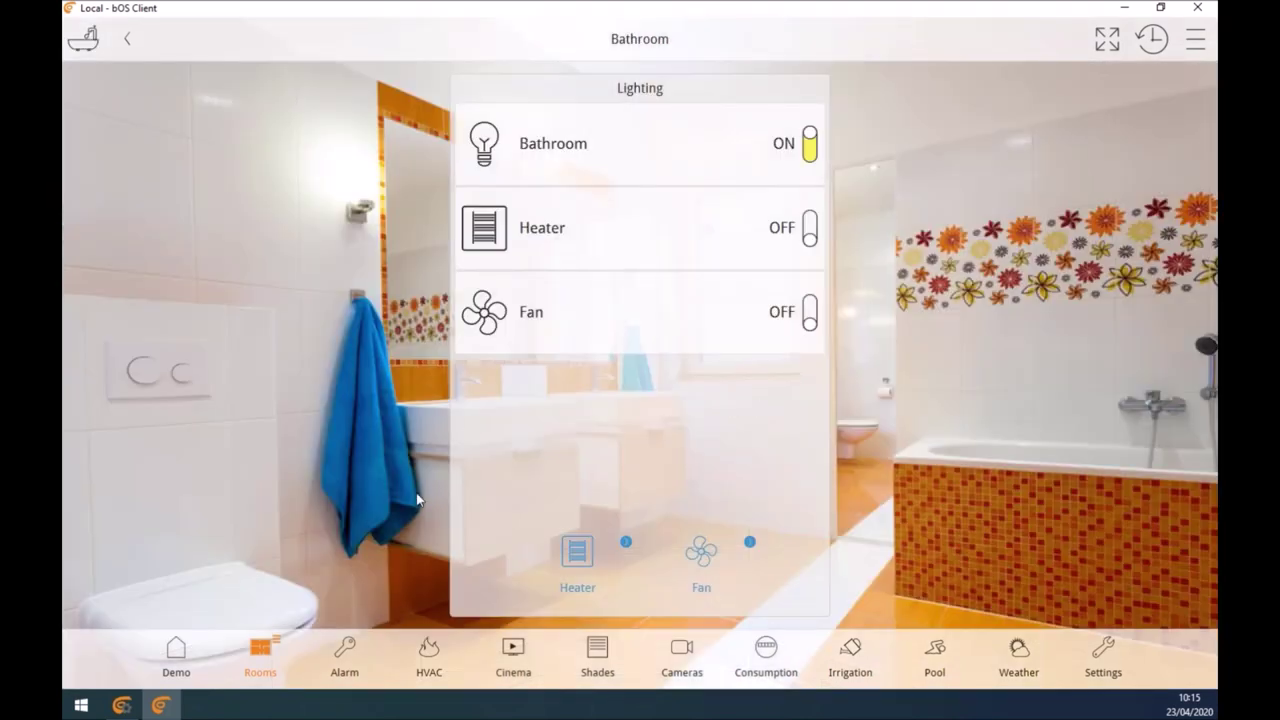
left_click(268, 662)
left_click(172, 199)
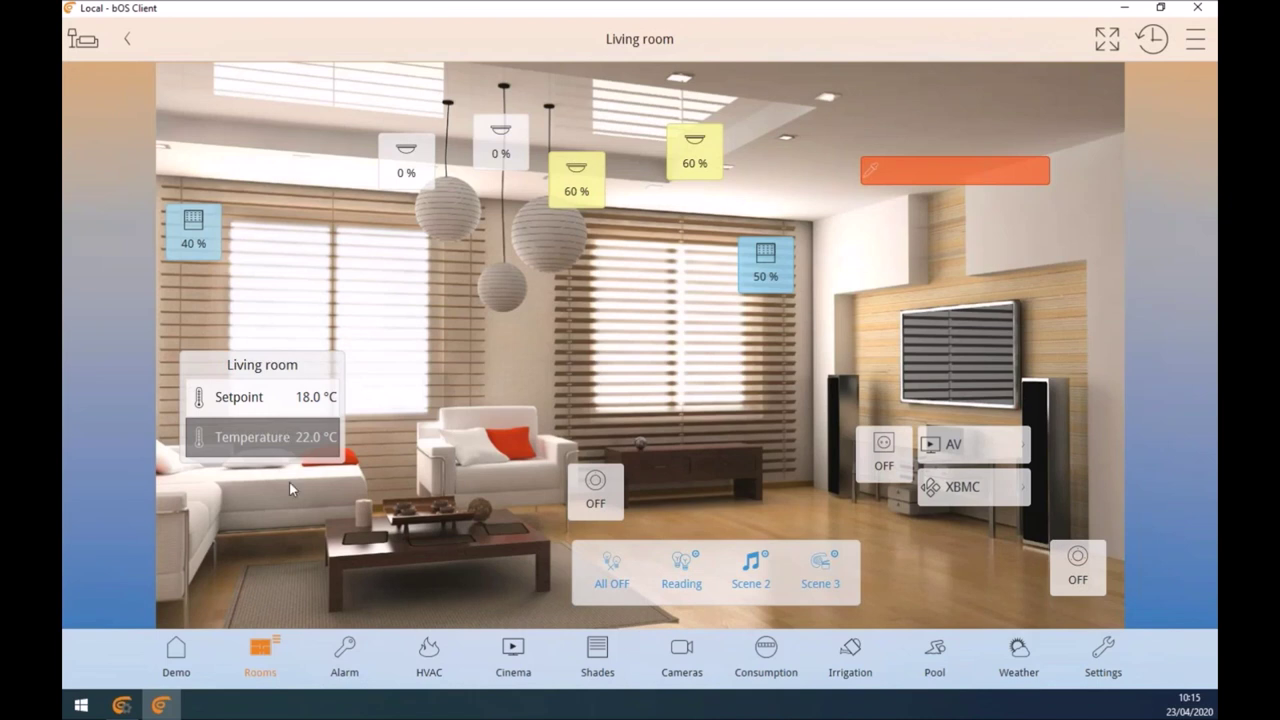
Step: View the Alarm and Cinema pages, then bring up the HVAC General page
left_click(352, 668)
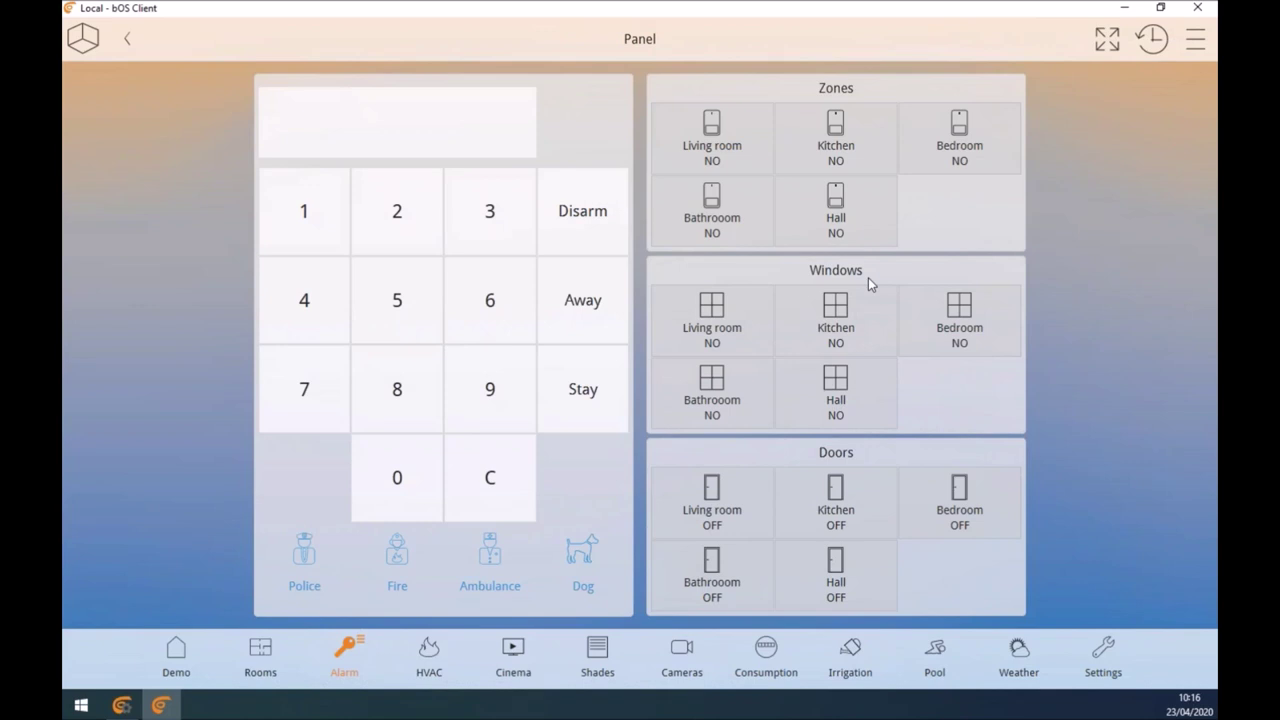
left_click(522, 656)
left_click(452, 660)
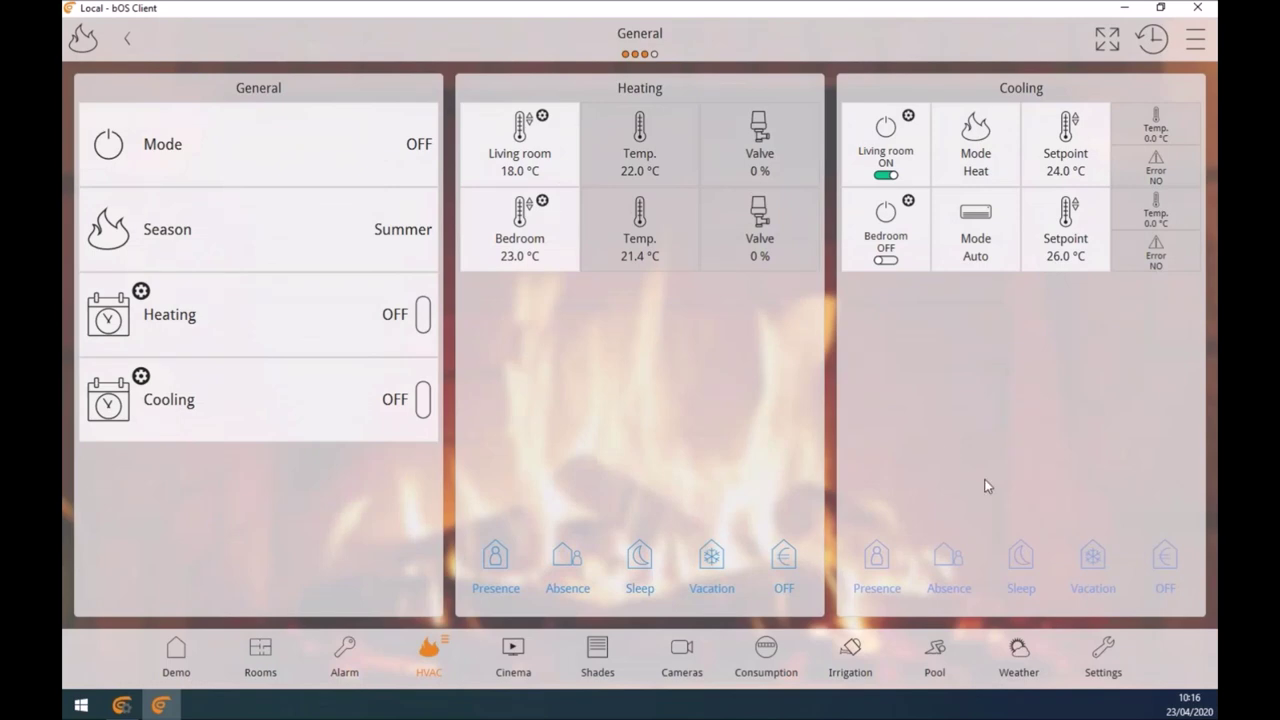
Step: Check the bedroom cooling unit on the HVAC pages, then view Cameras and the Consumption page
left_click_drag(920, 509, 843, 537)
left_click_drag(313, 467, 1003, 523)
left_click(874, 229)
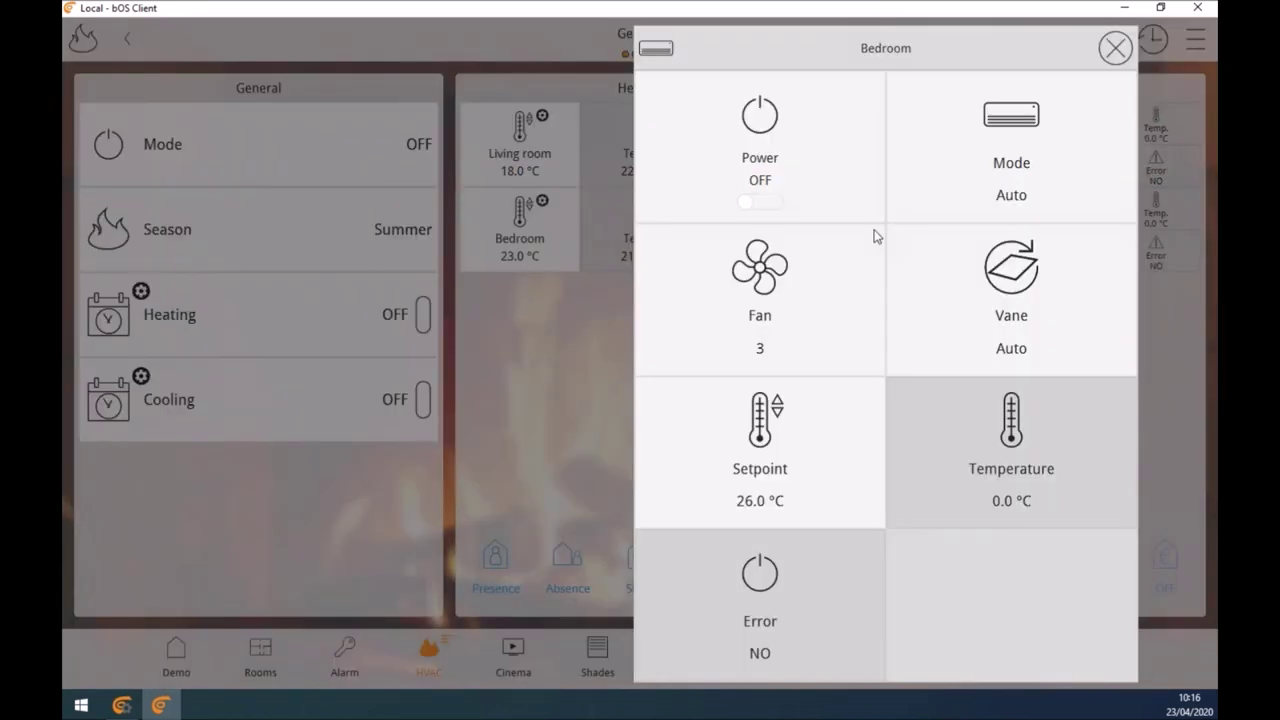
left_click(594, 454)
left_click(675, 658)
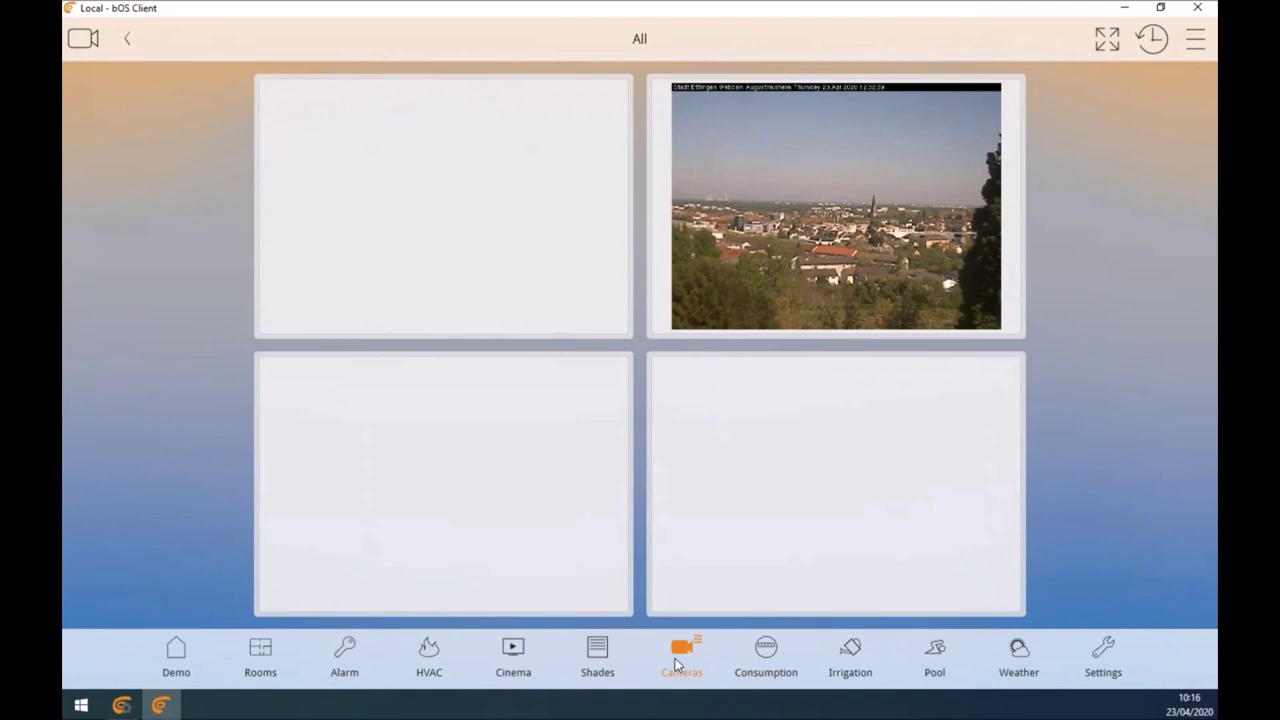
left_click(755, 660)
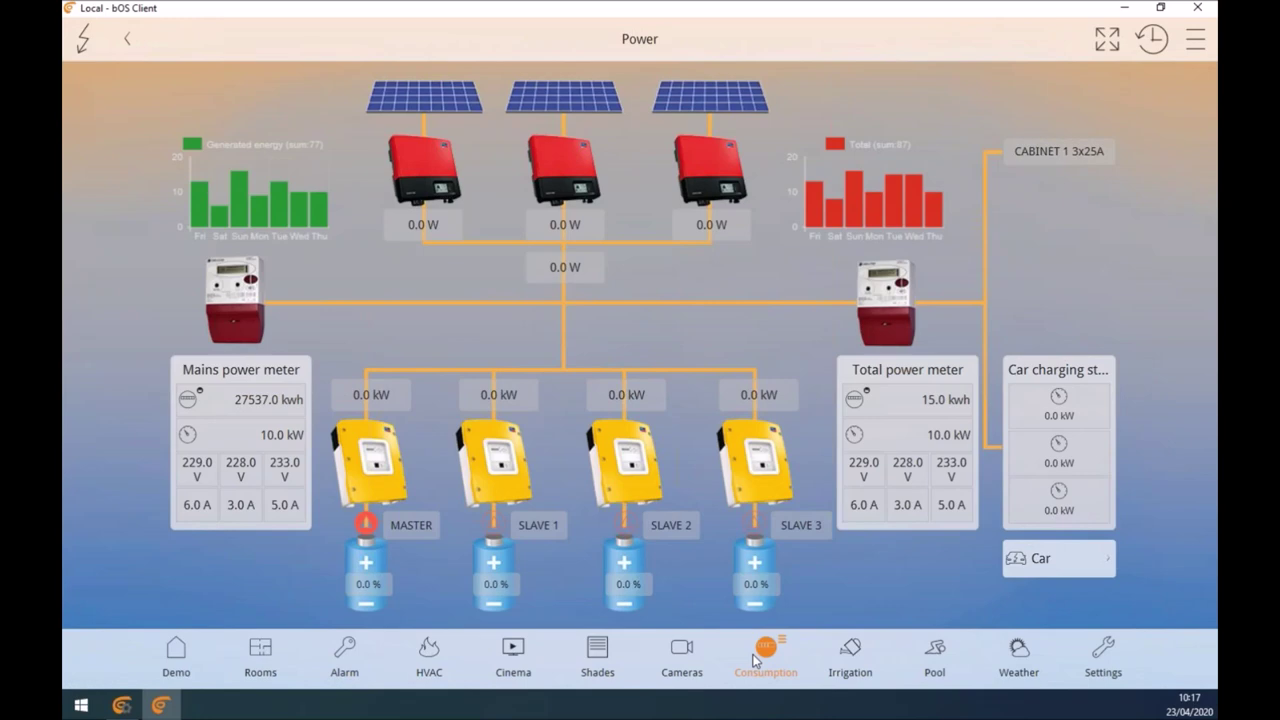
left_click(755, 660)
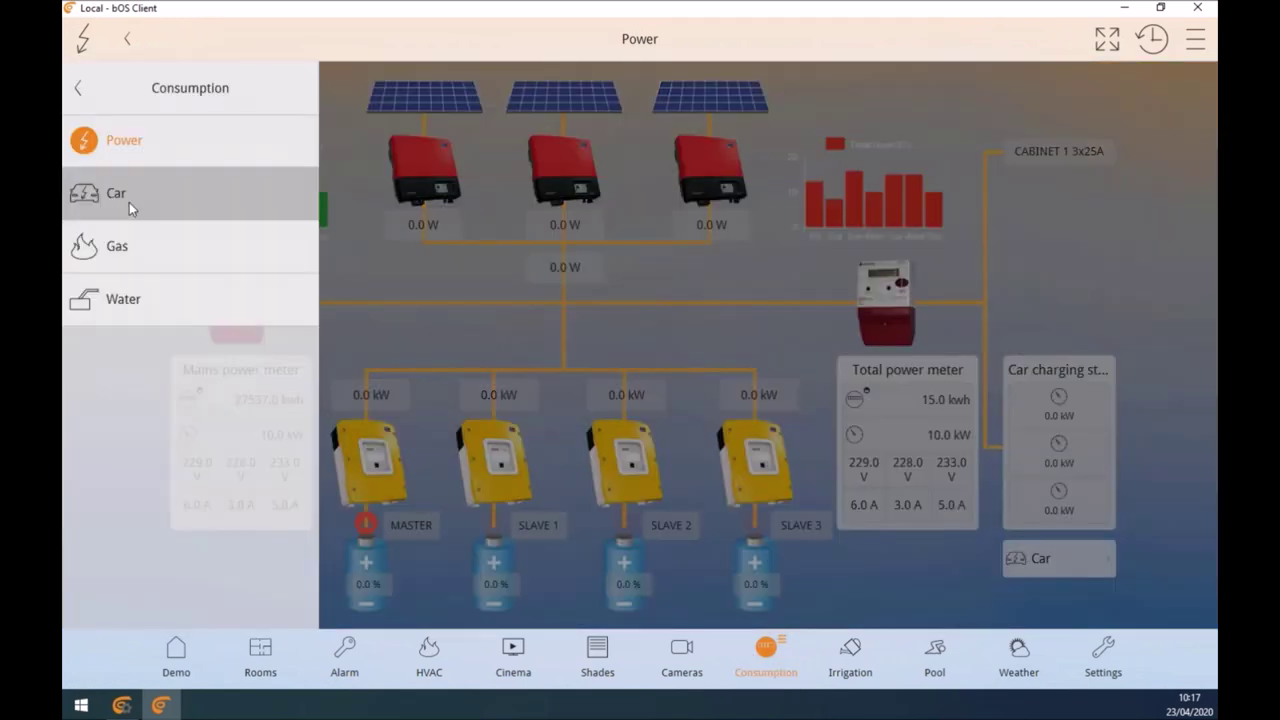
left_click(129, 202)
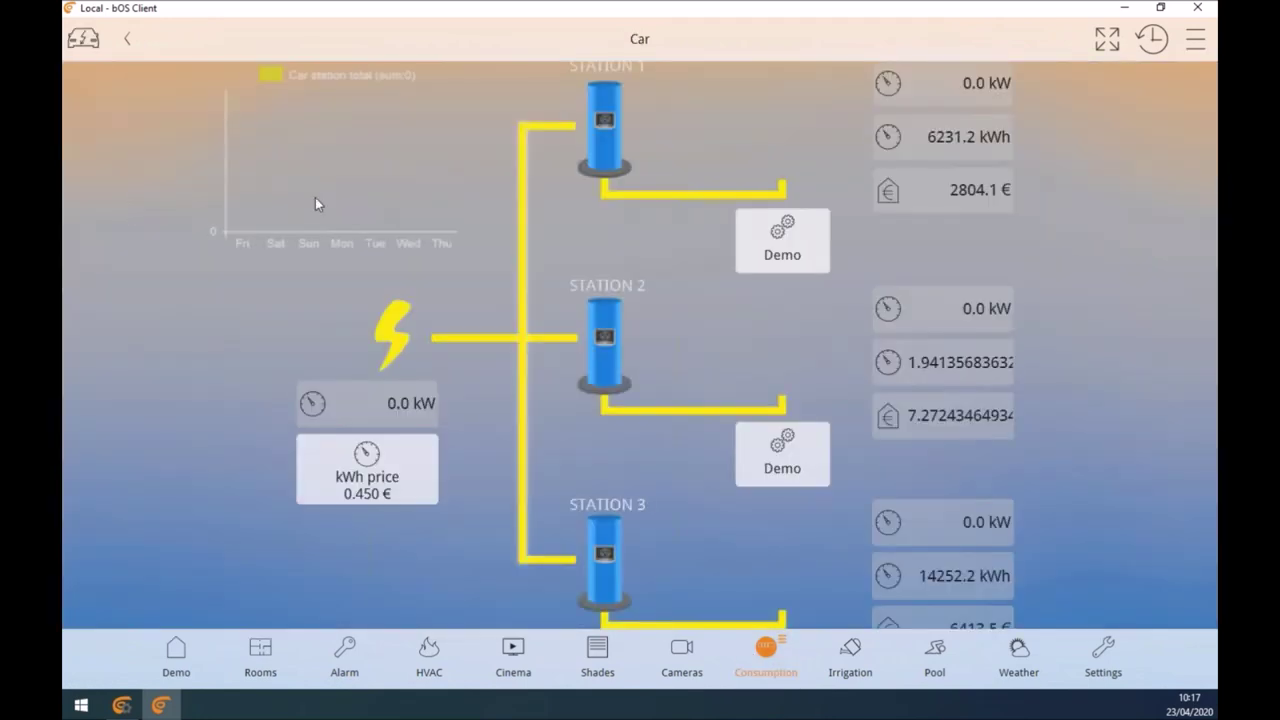
left_click(760, 228)
left_click(760, 228)
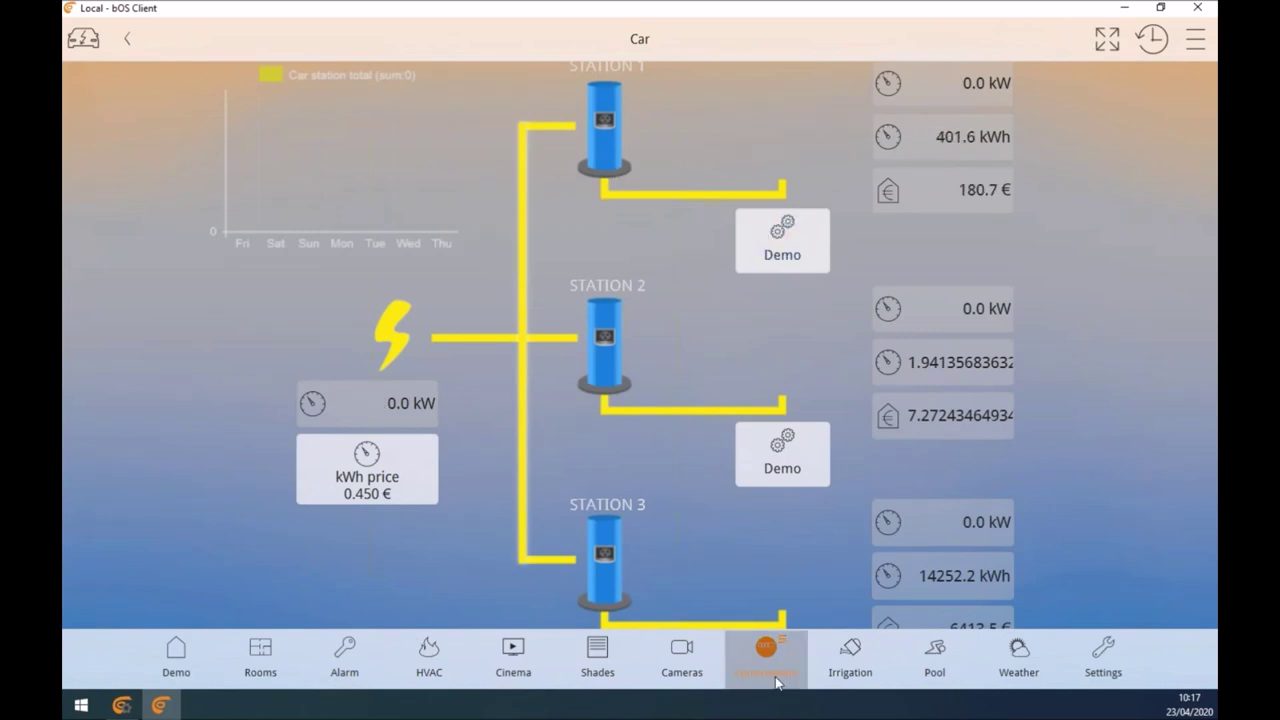
left_click(778, 682)
left_click(120, 132)
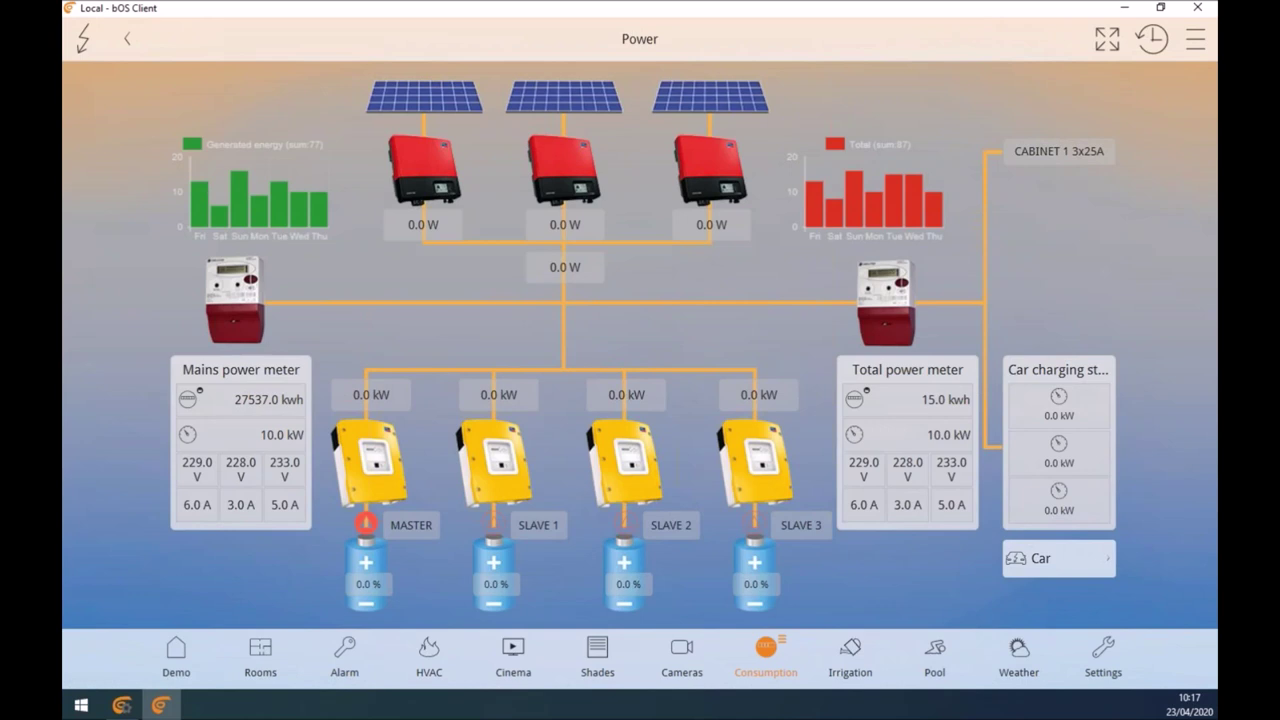
left_click(840, 191)
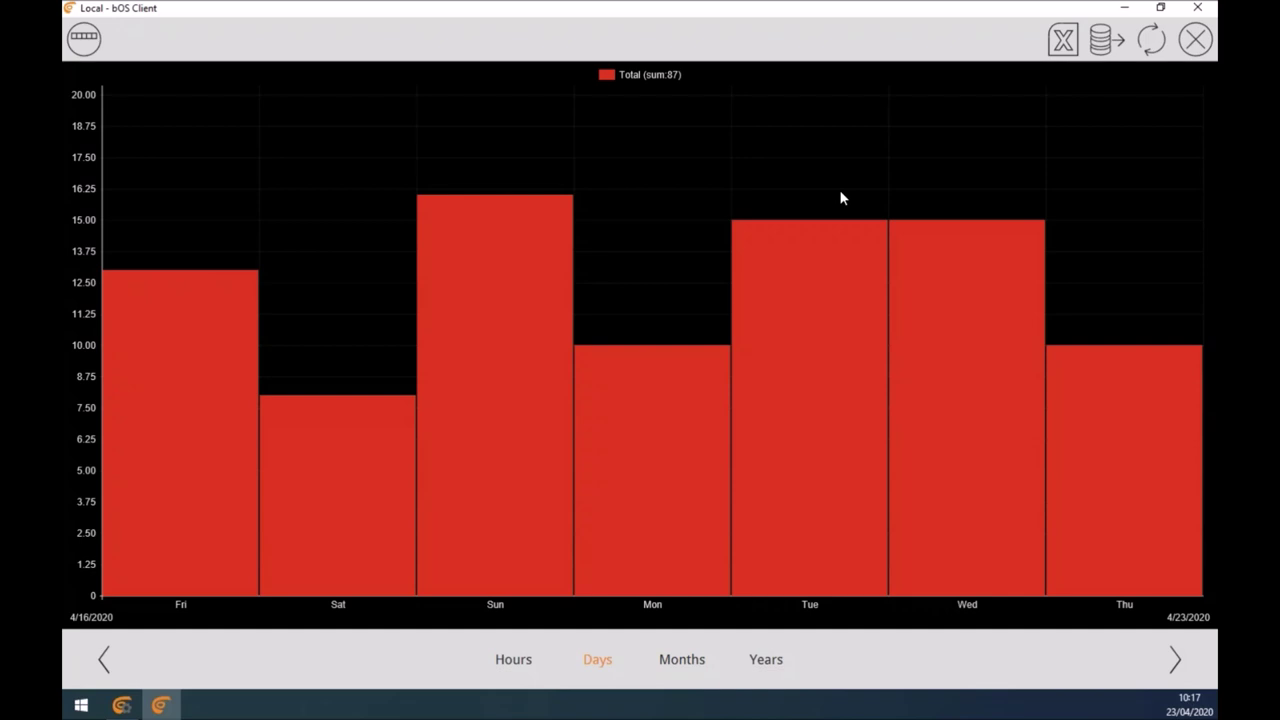
left_click(508, 659)
left_click(698, 660)
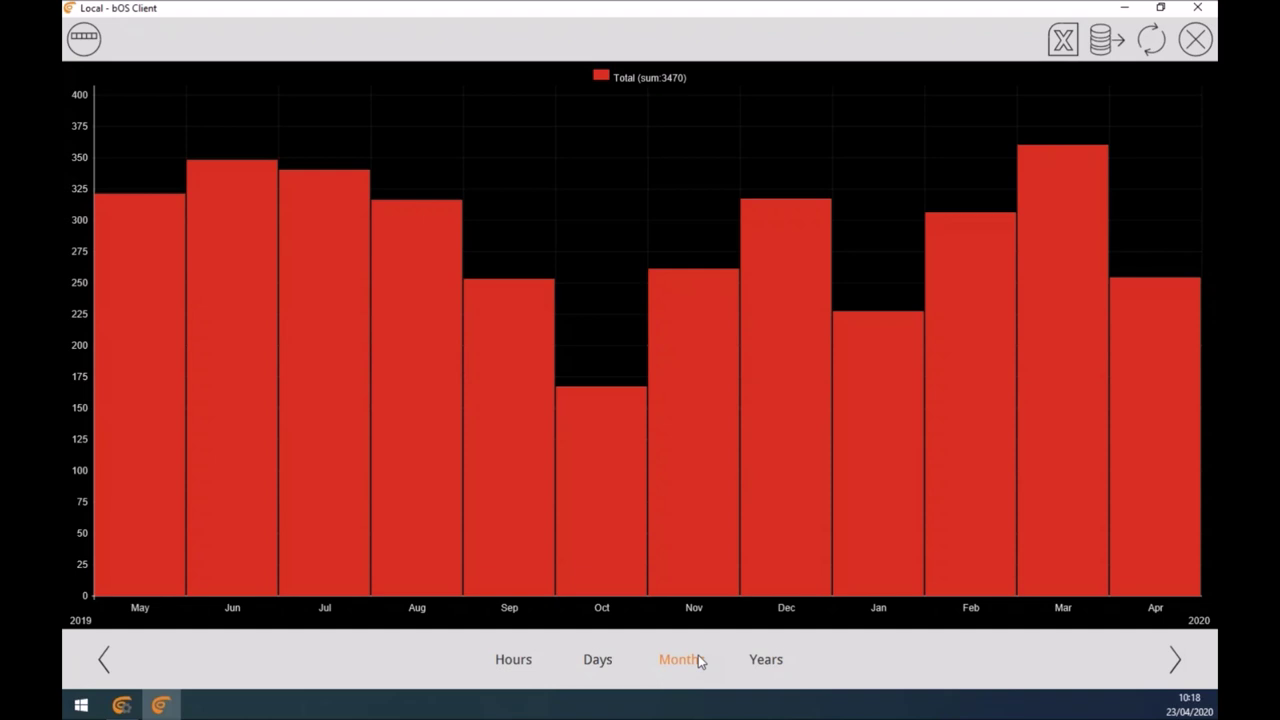
left_click(1195, 39)
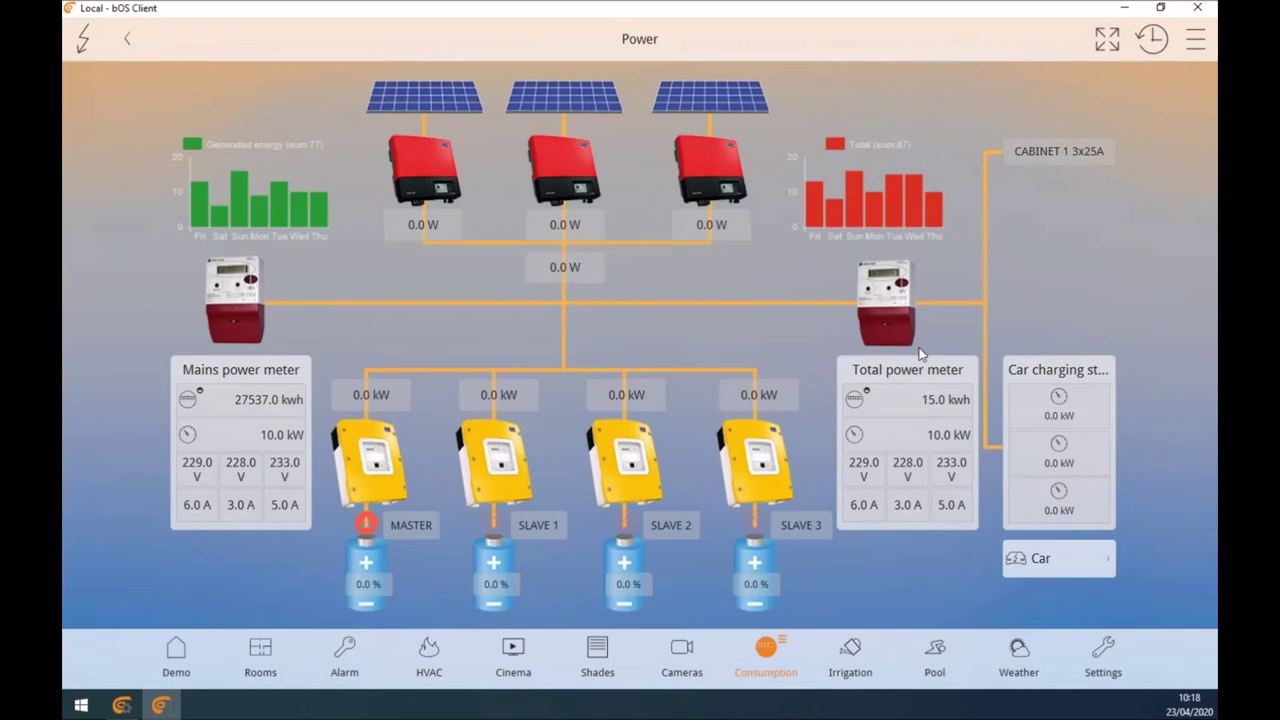
left_click(856, 674)
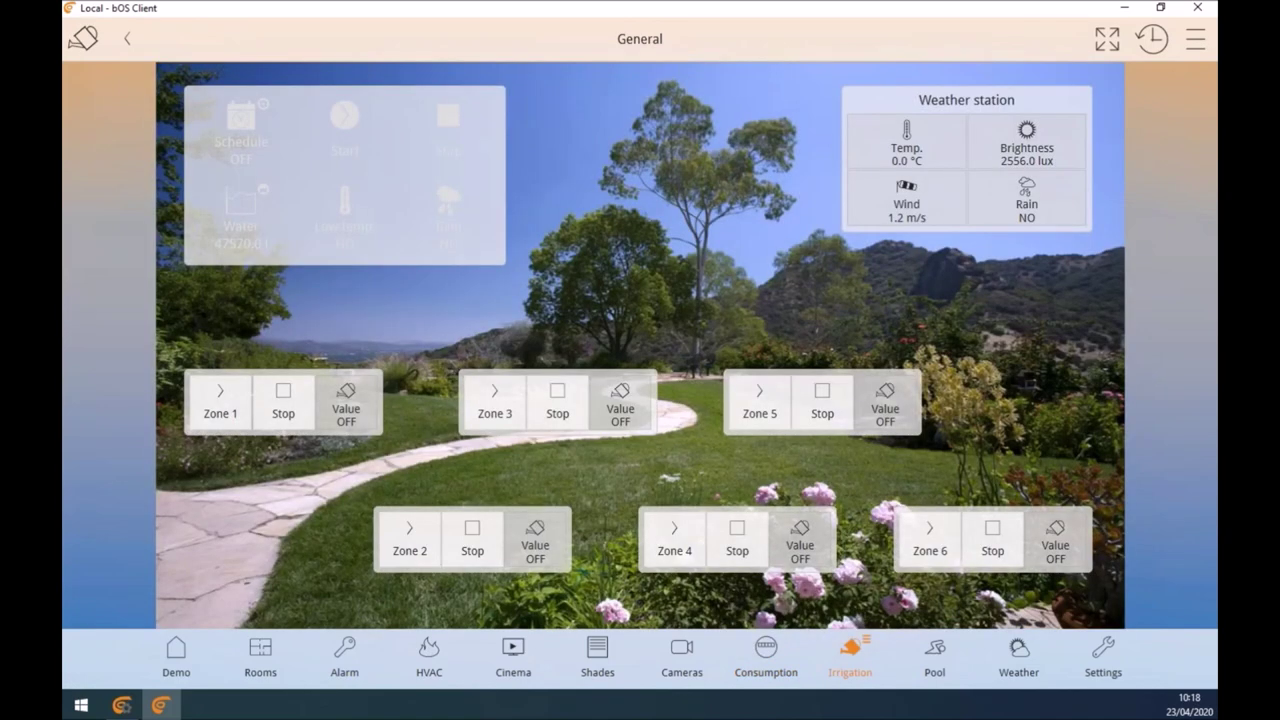
Step: Go to the Pool page from the bottom bar
left_click(935, 668)
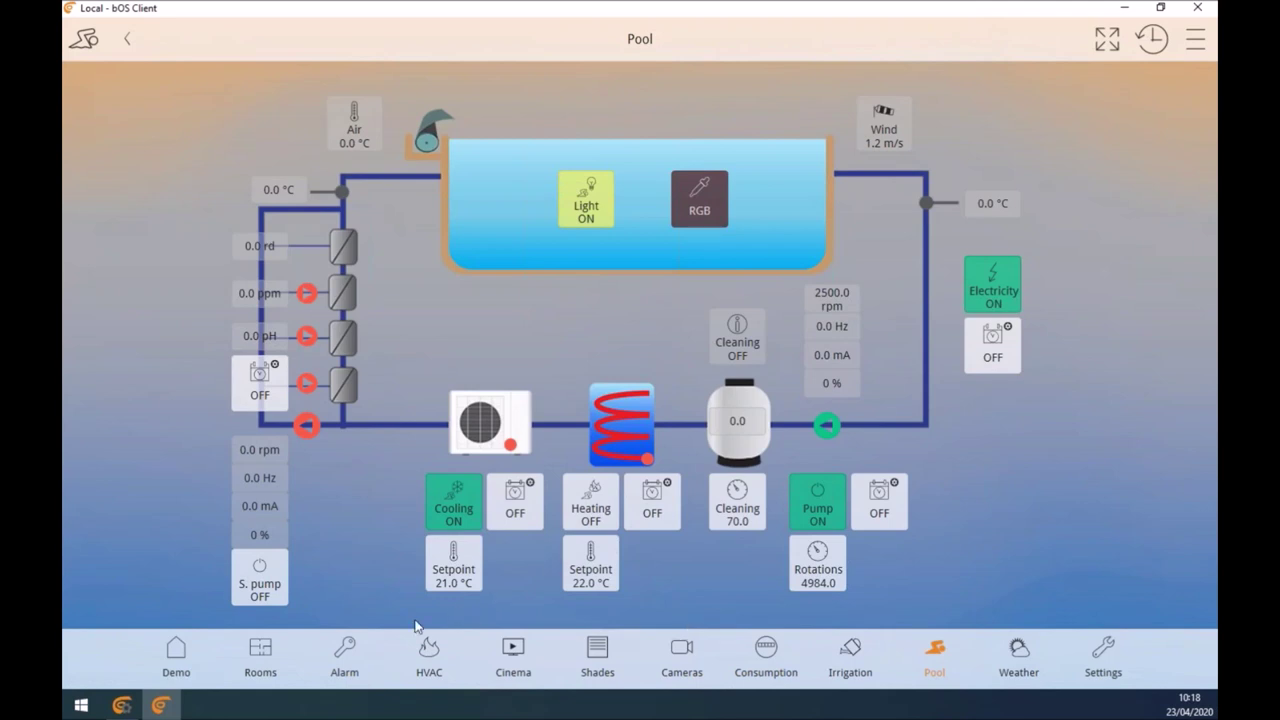
Step: Switch to bOS Configurator and log out of the Local server from the main menu
left_click(122, 705)
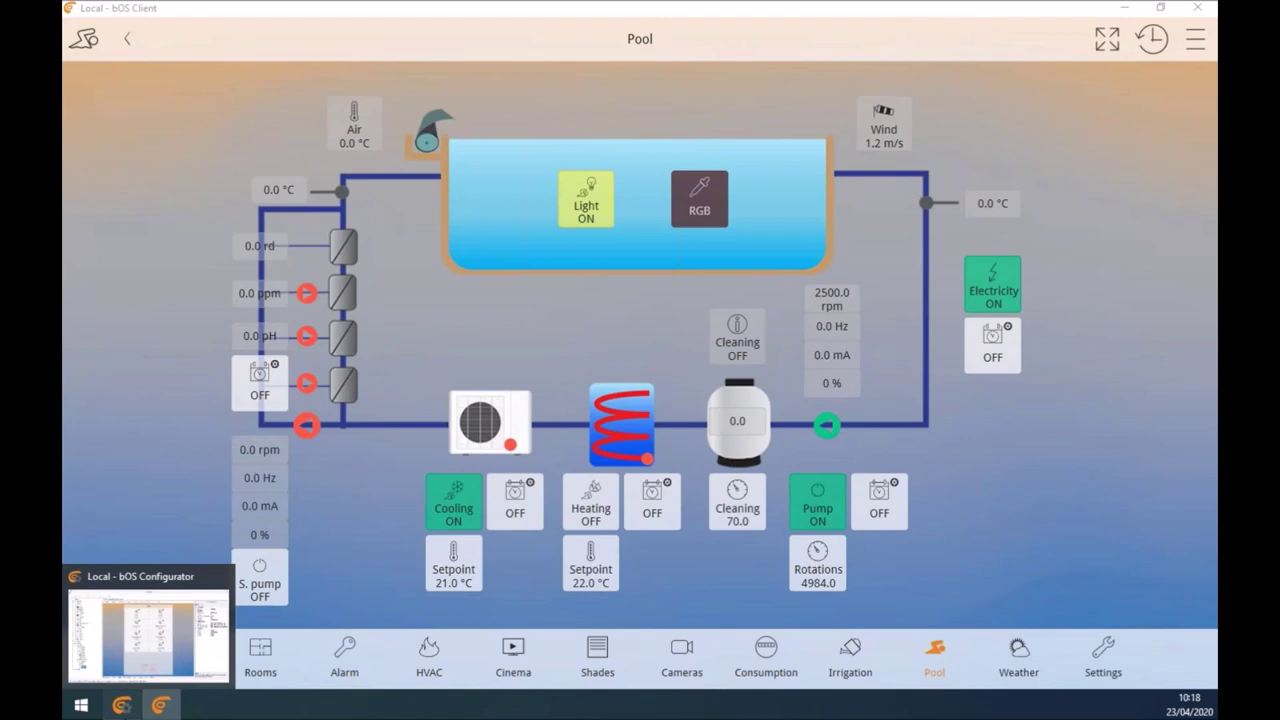
left_click(1200, 35)
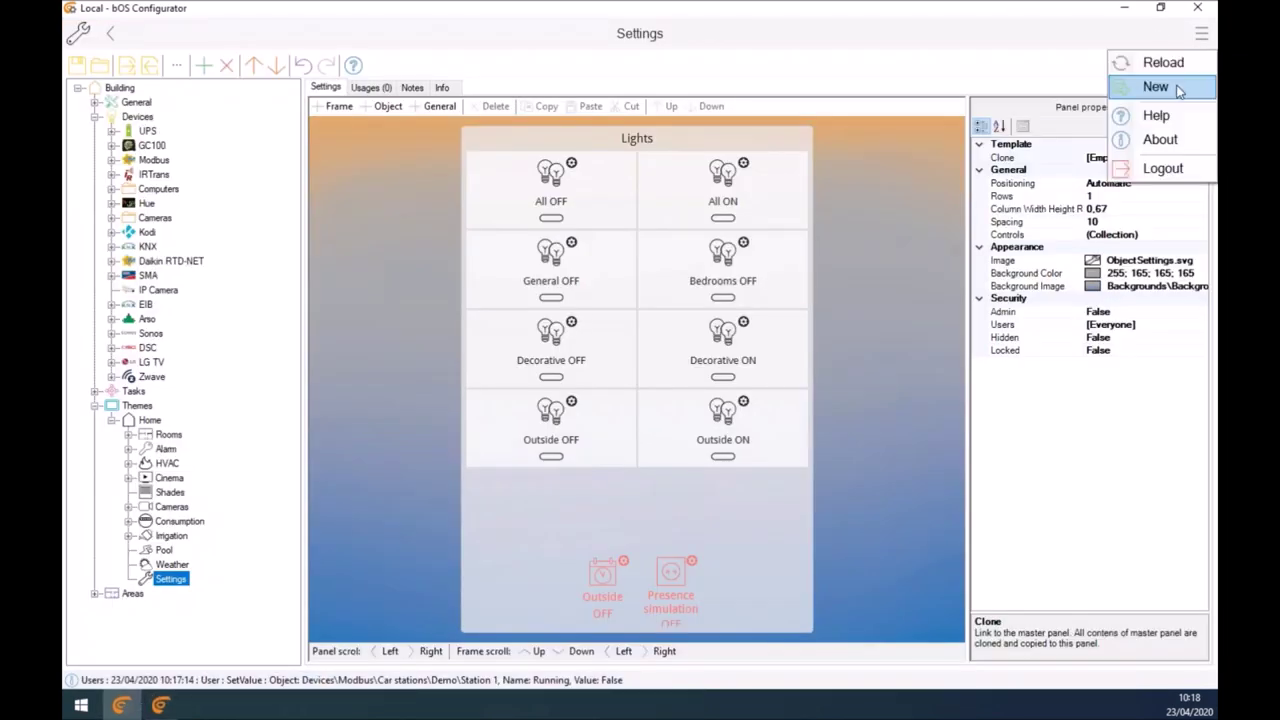
left_click(1136, 176)
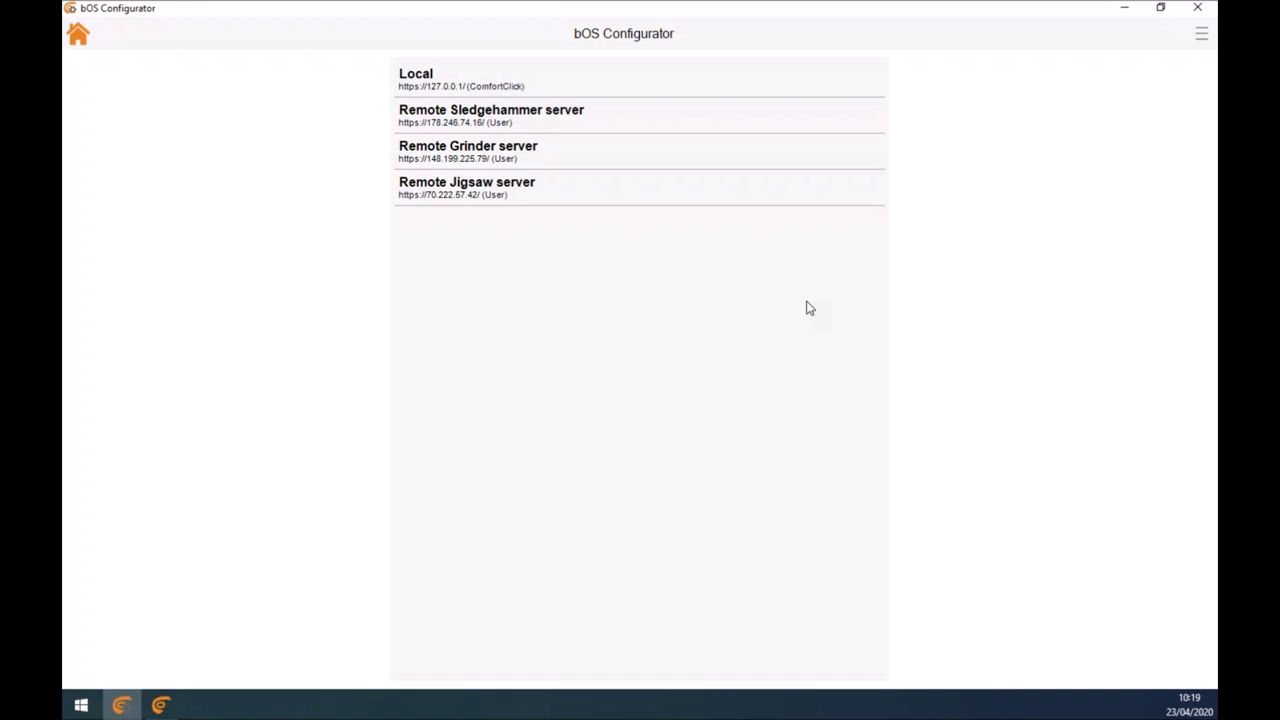
Step: Connect to the Local server and expand and collapse the General and Devices branches
left_click(434, 91)
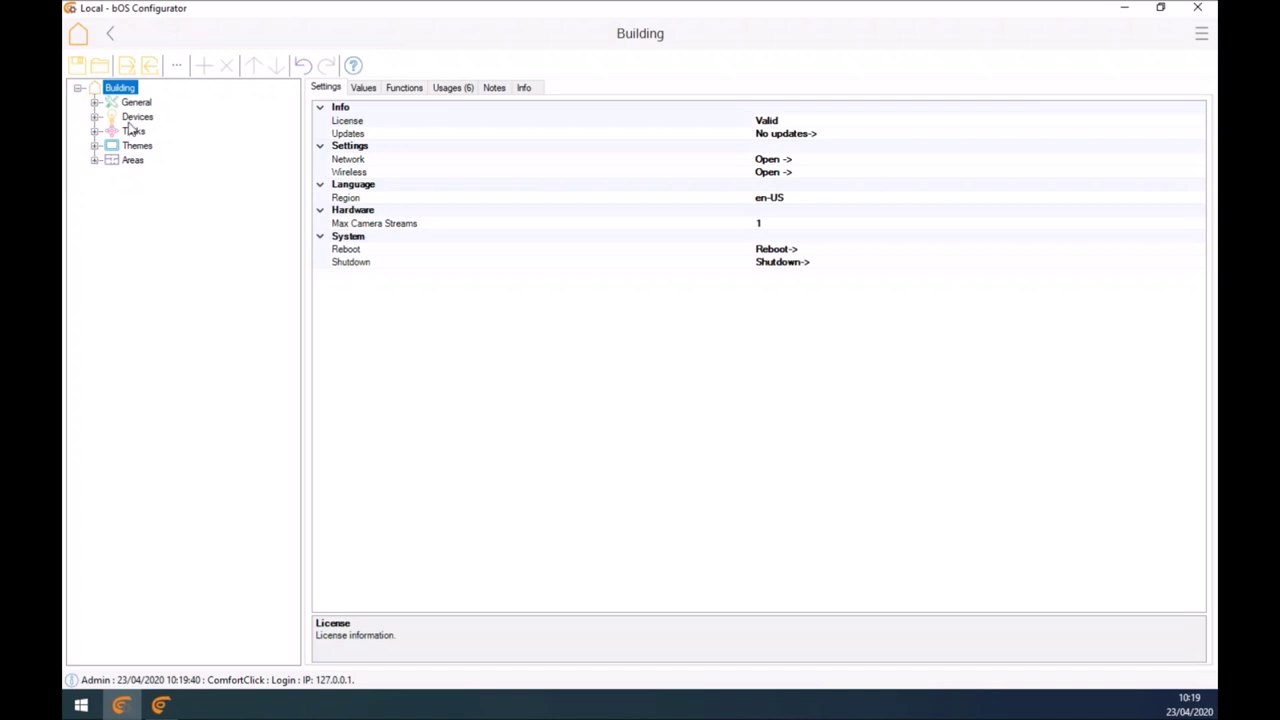
left_click(94, 102)
left_click(94, 102)
left_click(94, 117)
left_click(94, 117)
Step: Inspect the License, Updates and Shutdown settings, then the General settings
left_click(389, 124)
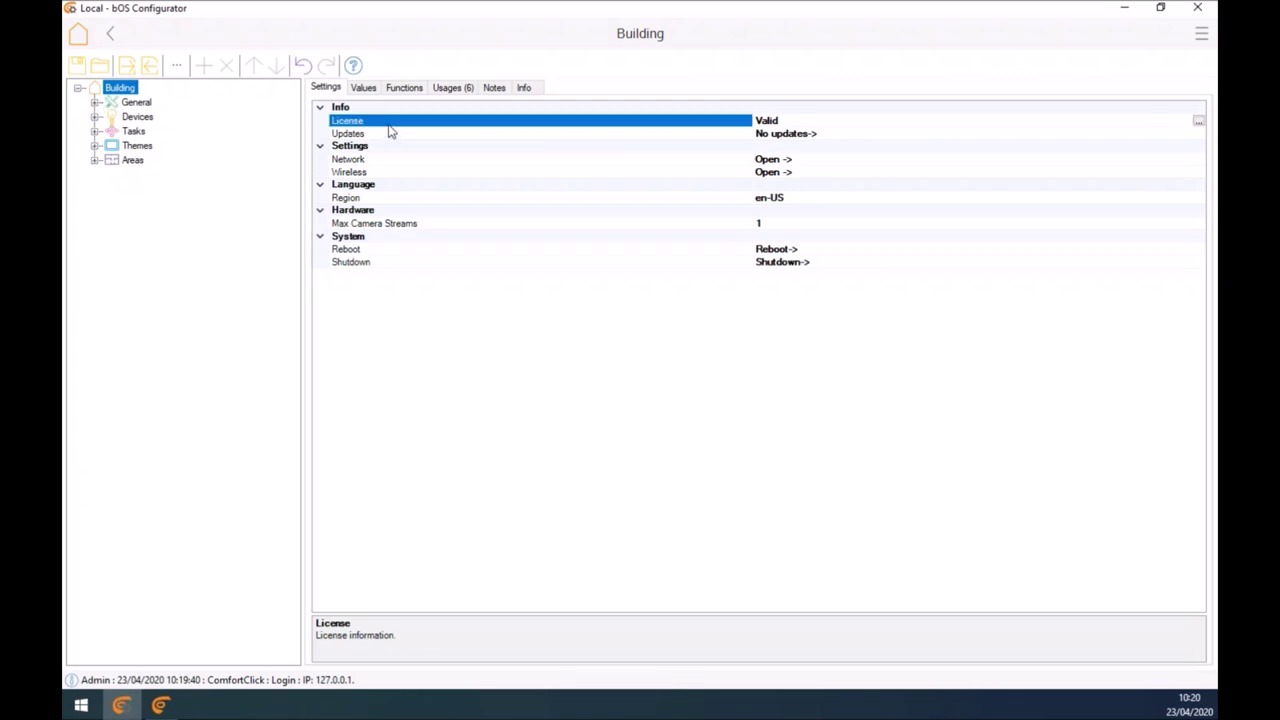
left_click(409, 136)
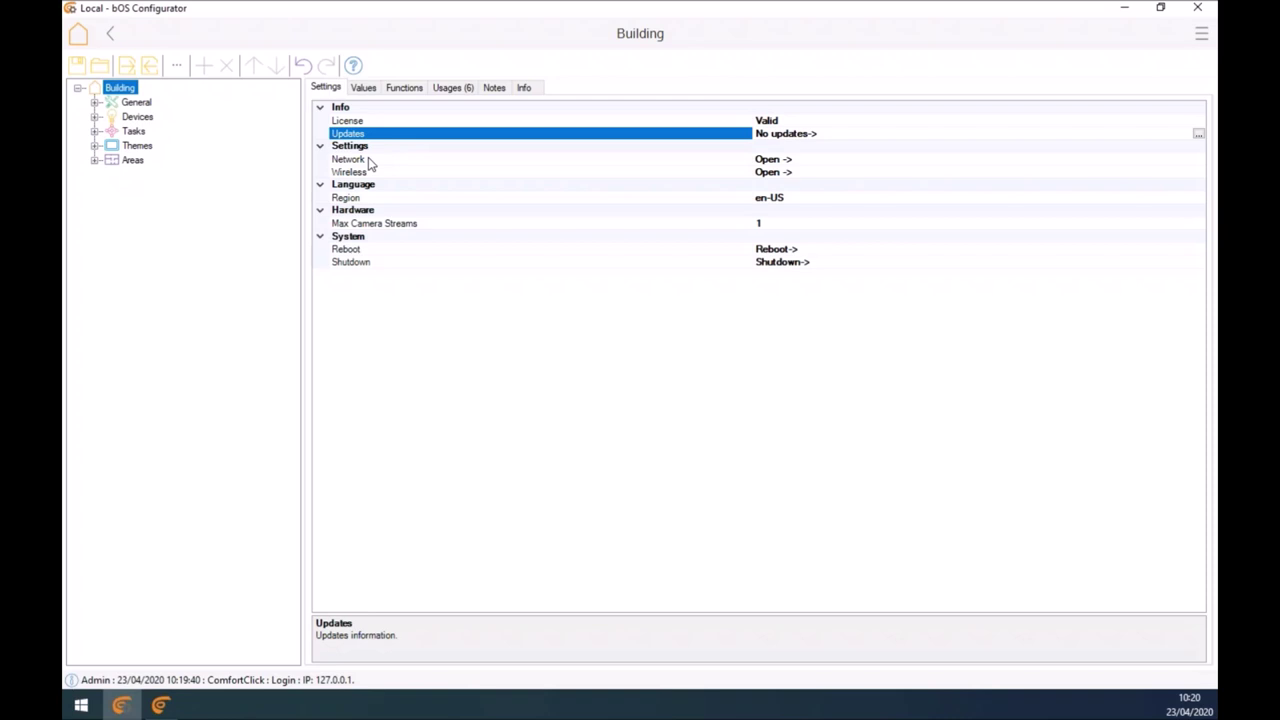
left_click(366, 266)
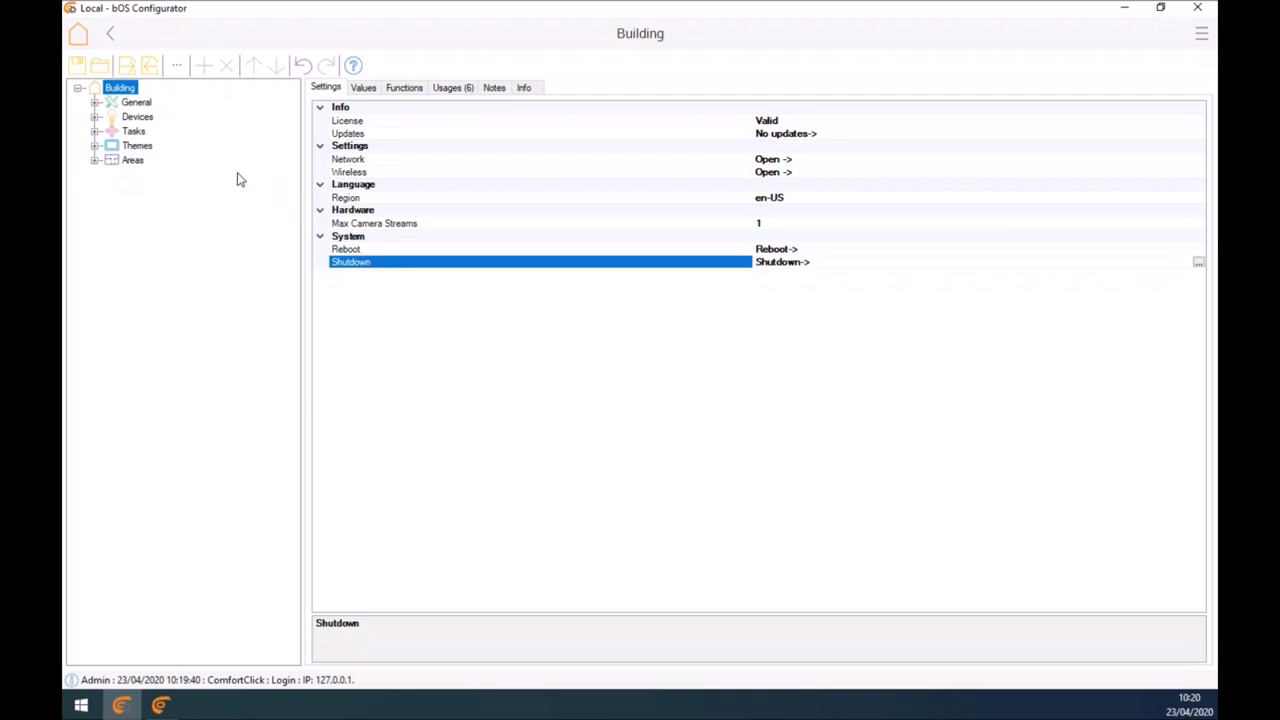
left_click(114, 103)
Step: Browse the Users, Messaging, Files and Sun settings under General, ending on the Translations table
left_click(95, 103)
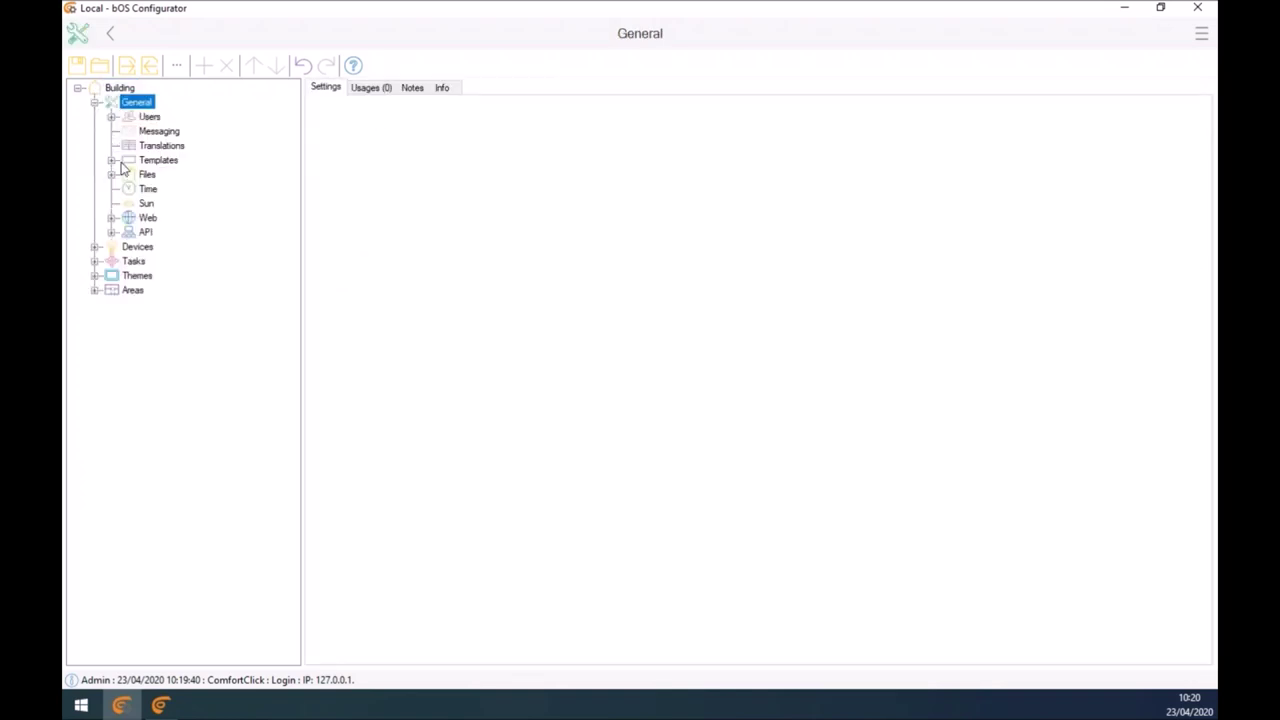
left_click(112, 117)
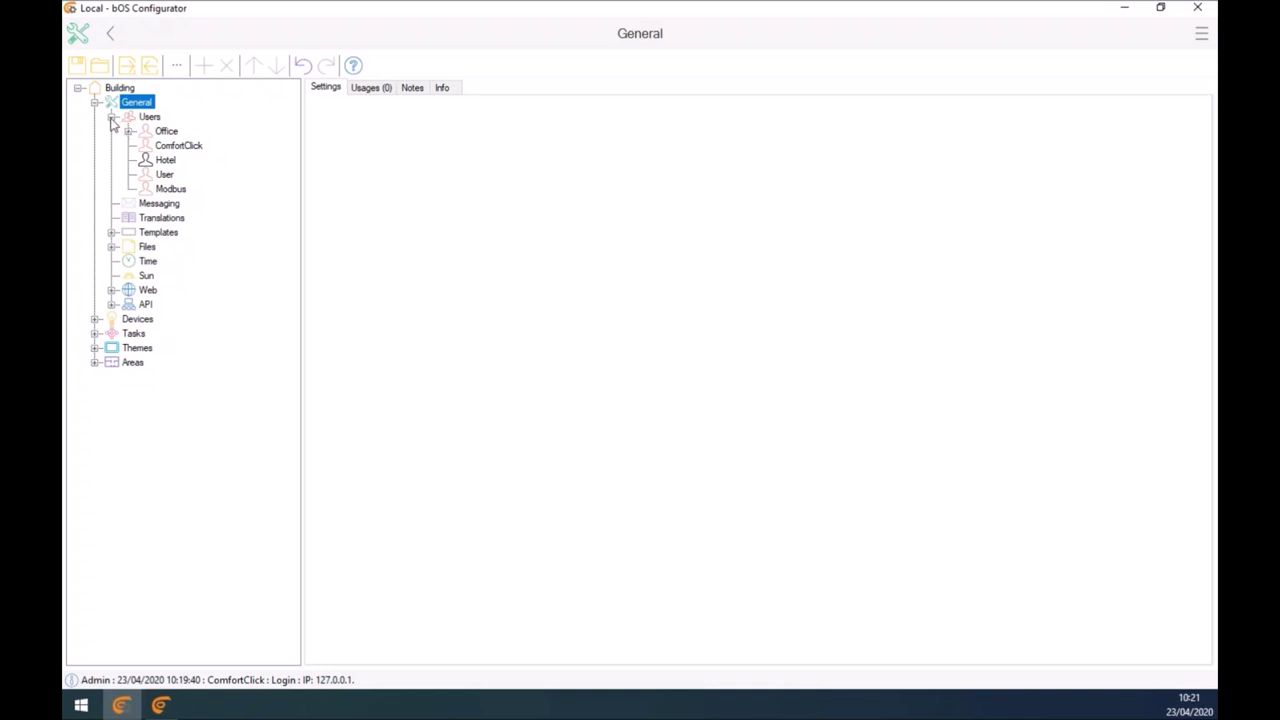
left_click(112, 117)
left_click(139, 132)
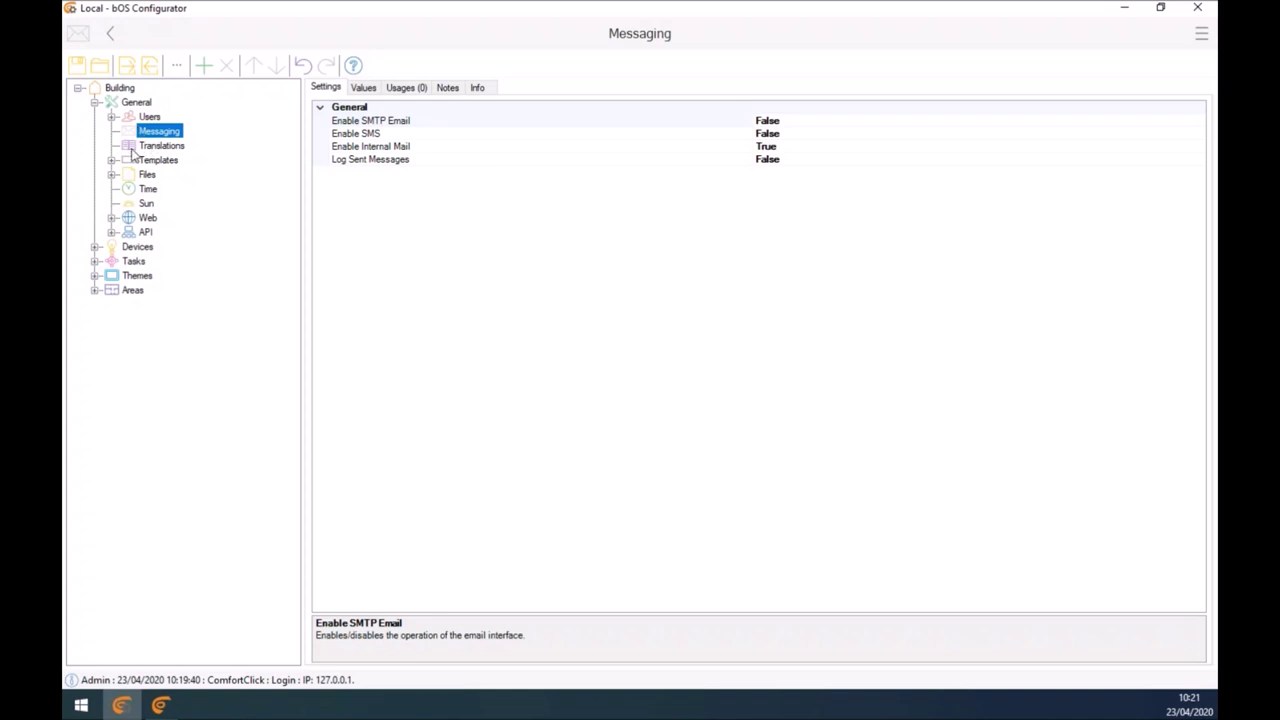
left_click(141, 119)
left_click(155, 146)
left_click(146, 174)
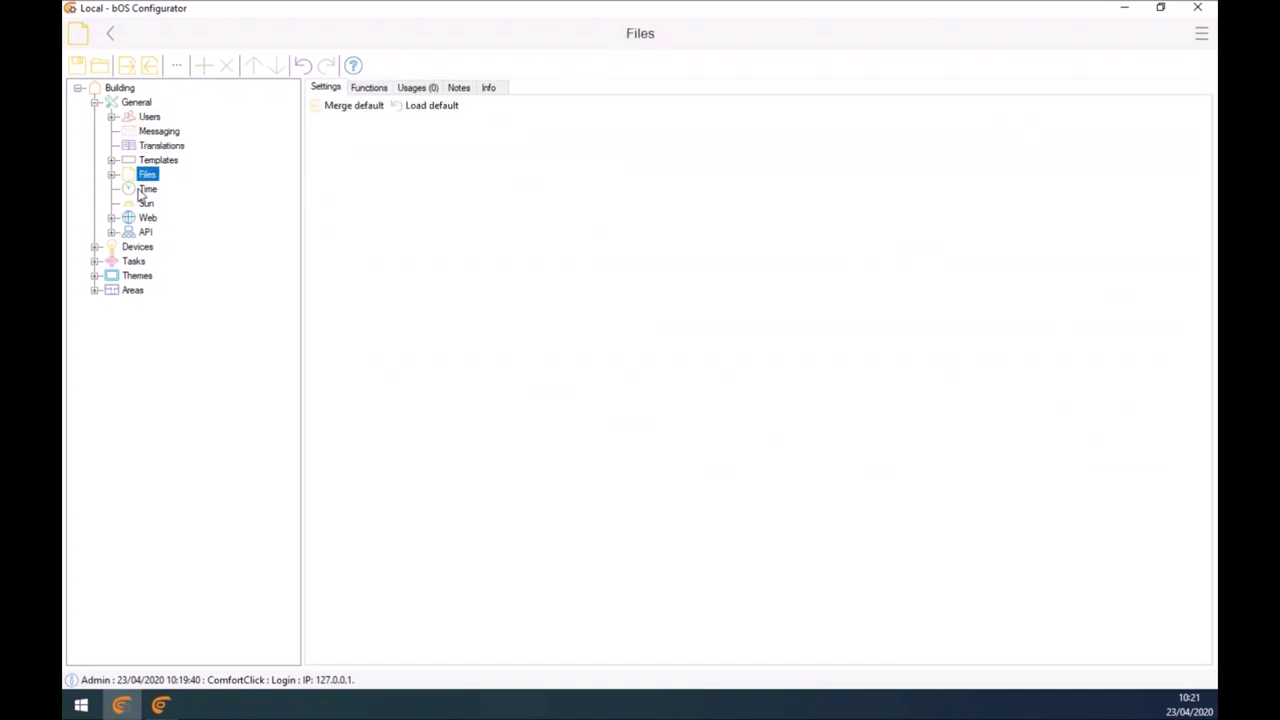
left_click(145, 203)
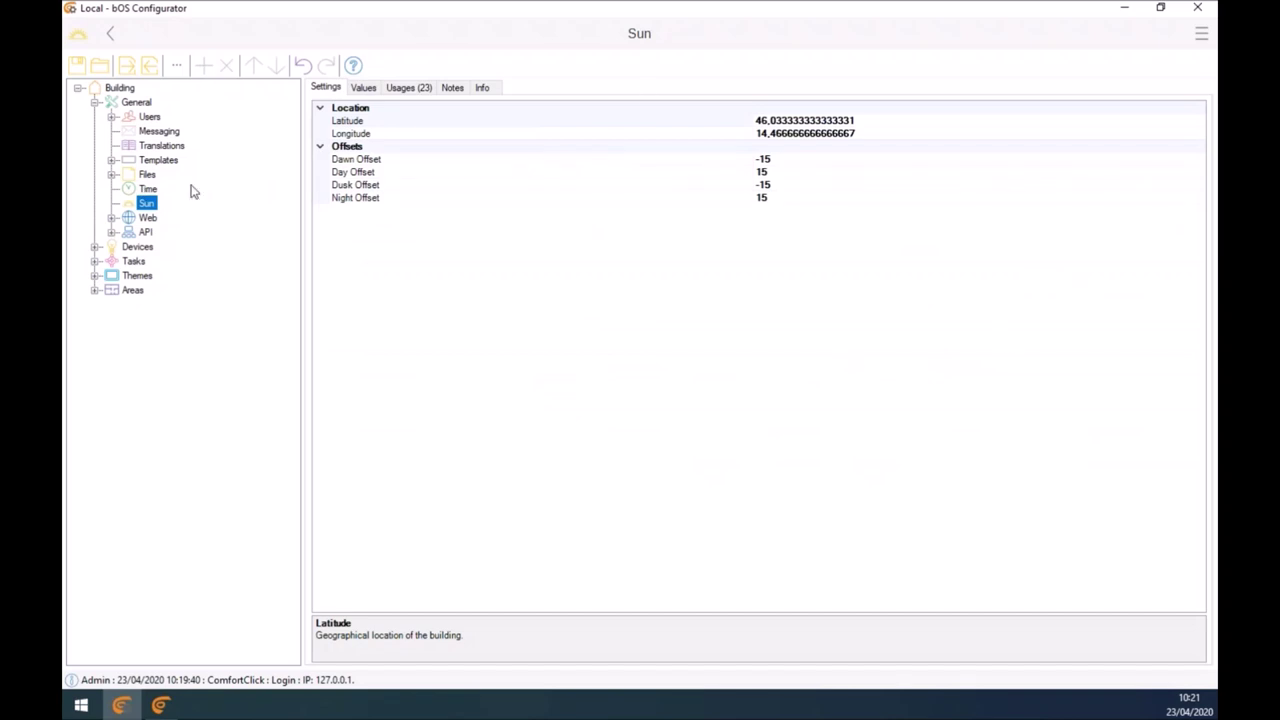
left_click(147, 145)
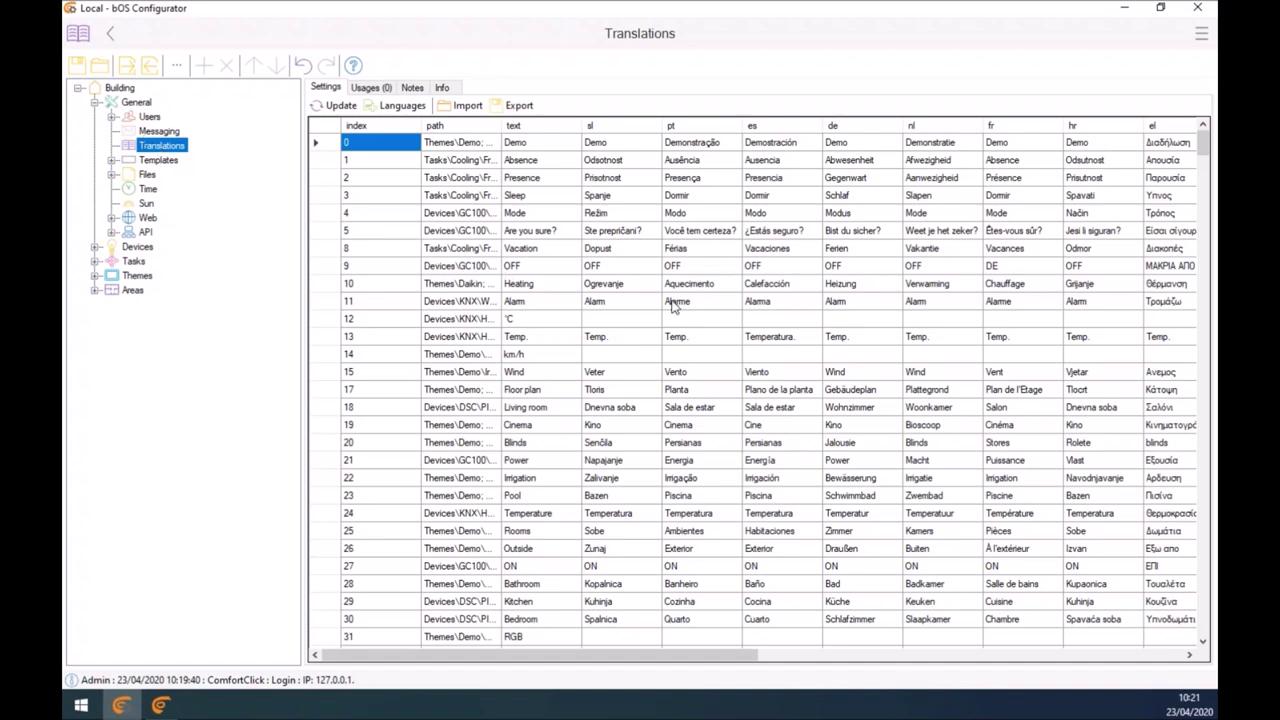
scroll(676, 300, "down", 10)
Step: Scroll through translation rows like Consumption, Ventilation and Keypad, then return to bOS Client
scroll(635, 342, "up", 8)
scroll(635, 342, "up", 2)
scroll(580, 490, "down", 14)
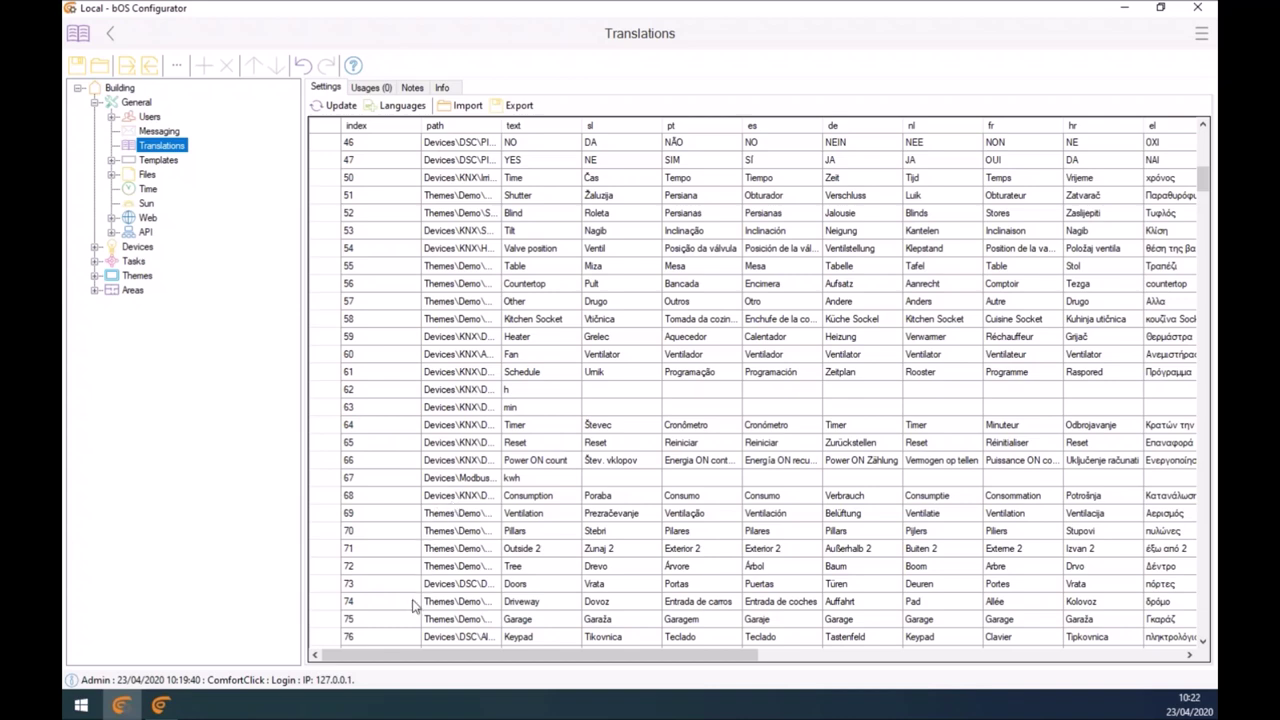
left_click(160, 705)
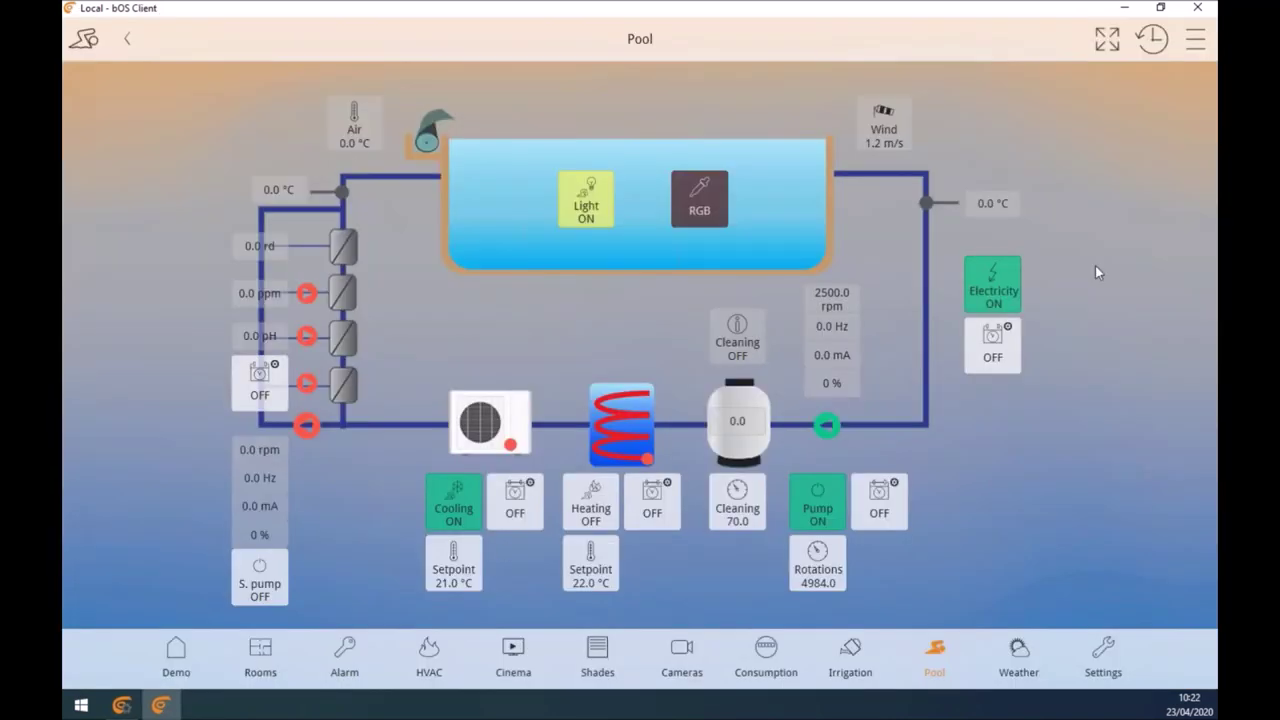
Step: Reconnect to the Local Hotel server and browse the Floor 1 plan and Reception view
left_click(1193, 45)
left_click(1030, 193)
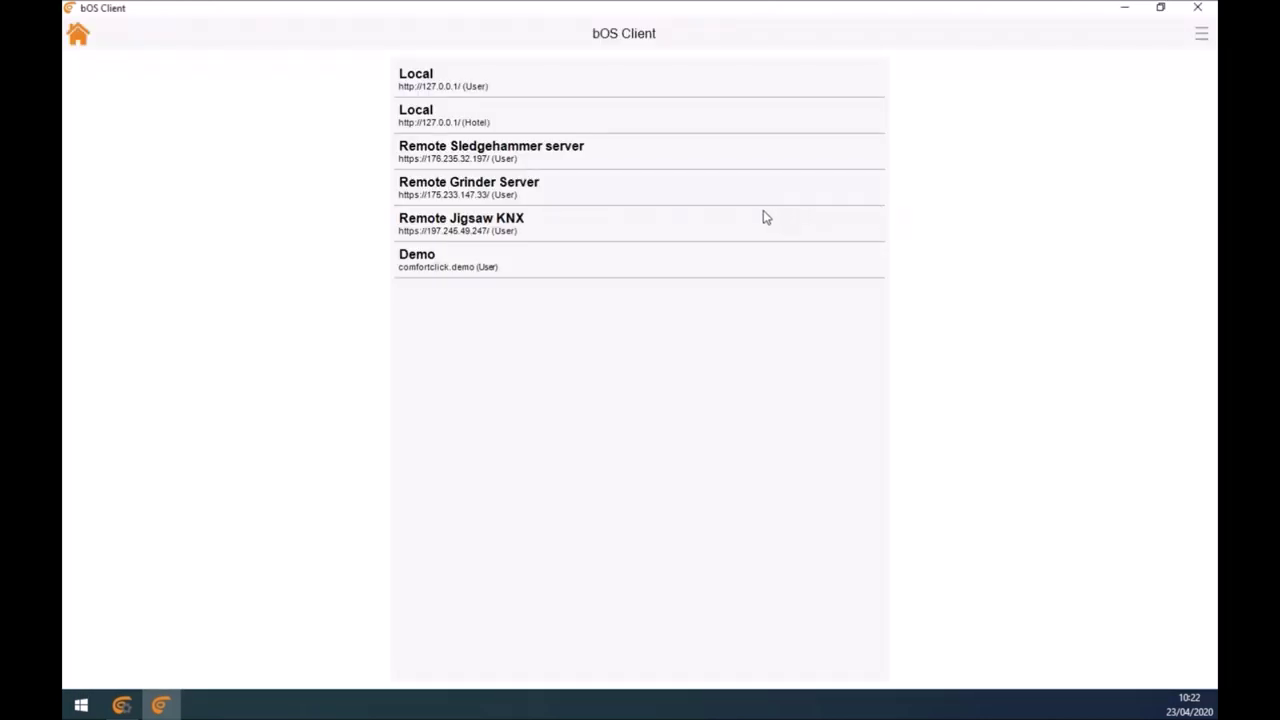
left_click(437, 120)
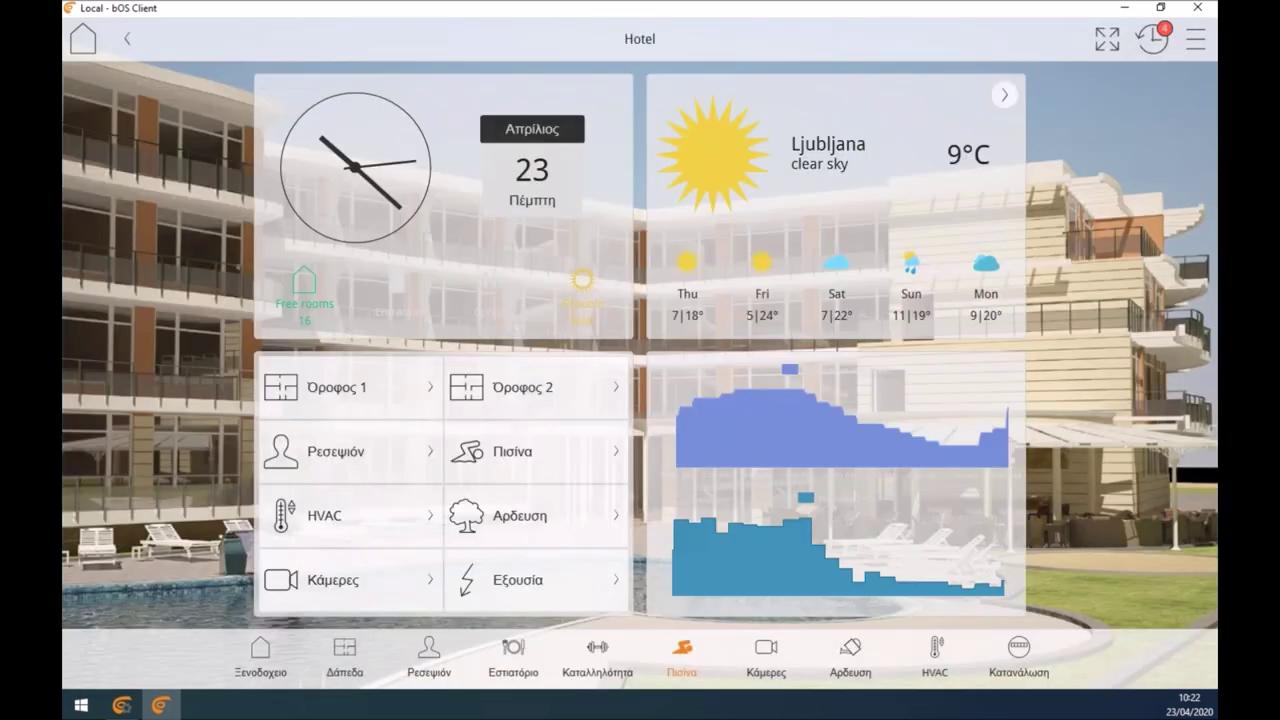
left_click(334, 655)
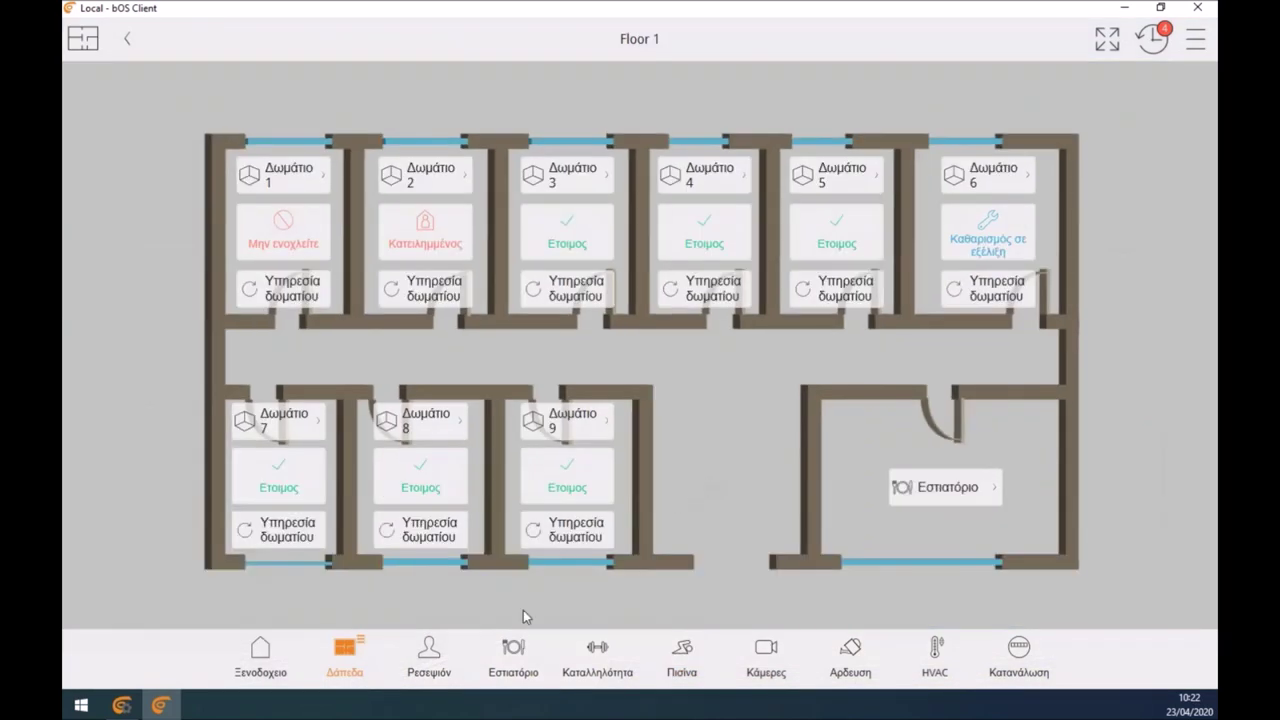
left_click(260, 655)
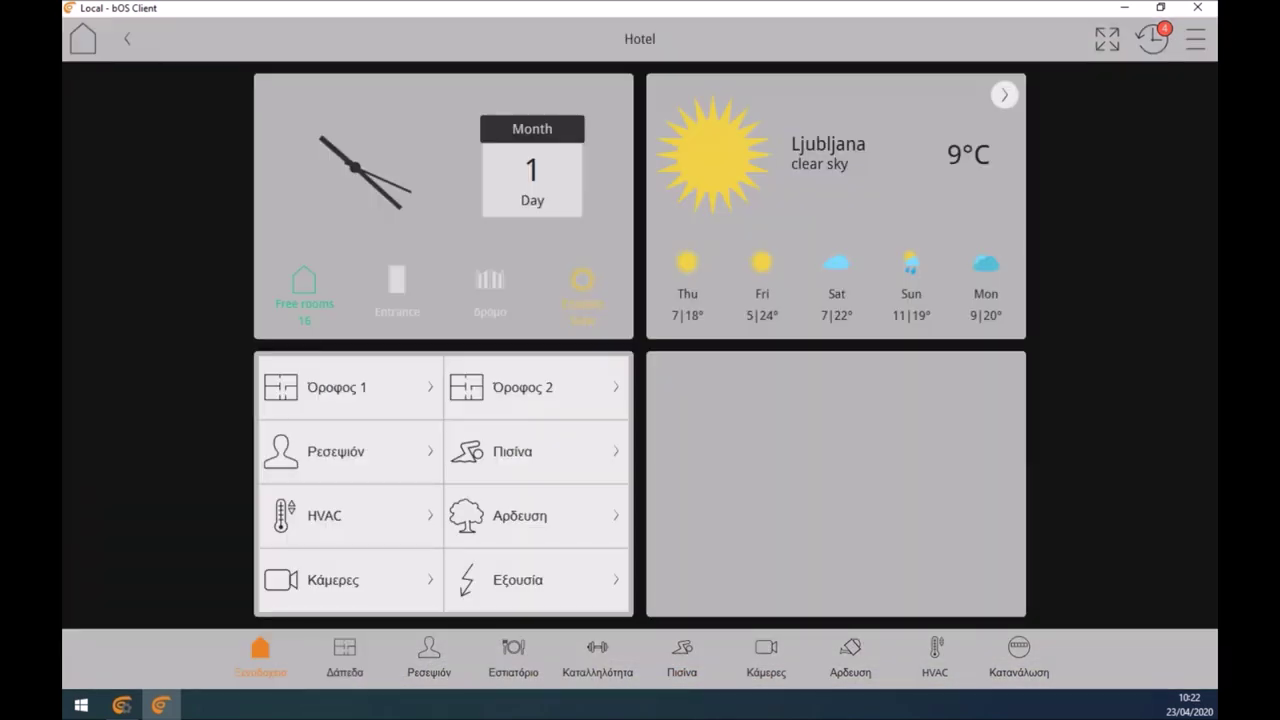
left_click(345, 658)
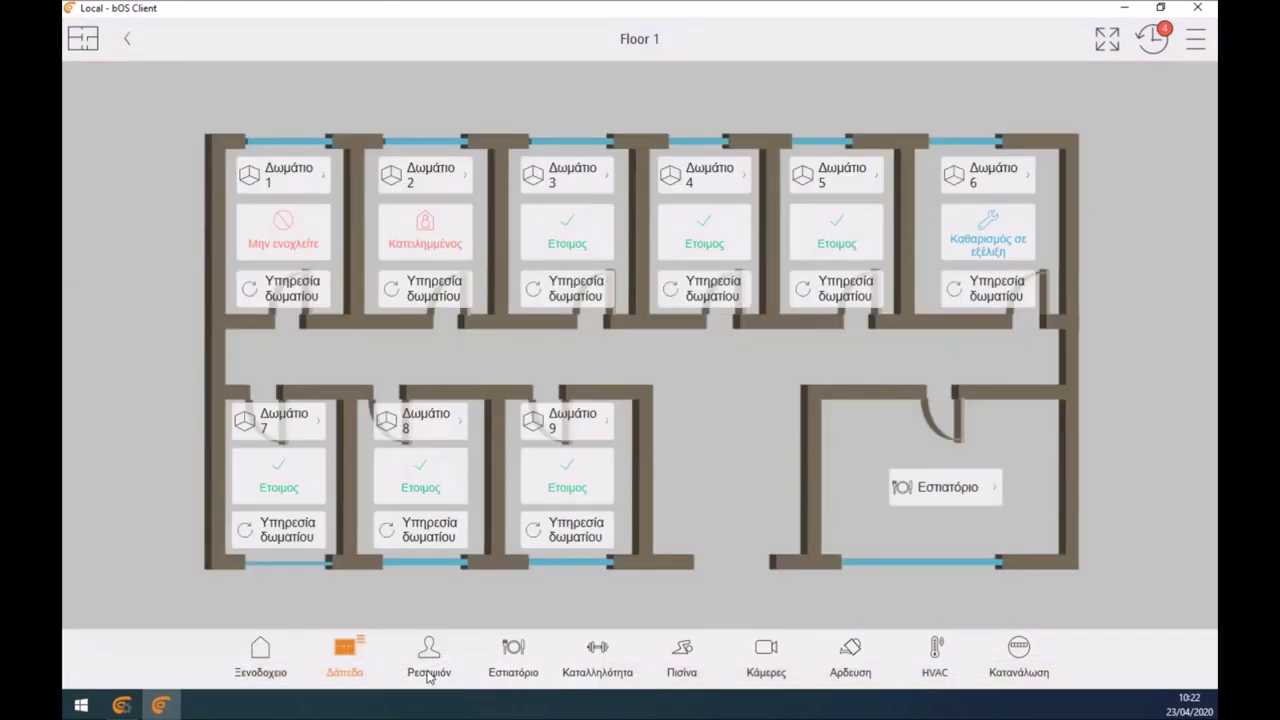
left_click(427, 672)
left_click(345, 658)
Step: Switch the client's interface language to Italian in Settings
left_click(1195, 38)
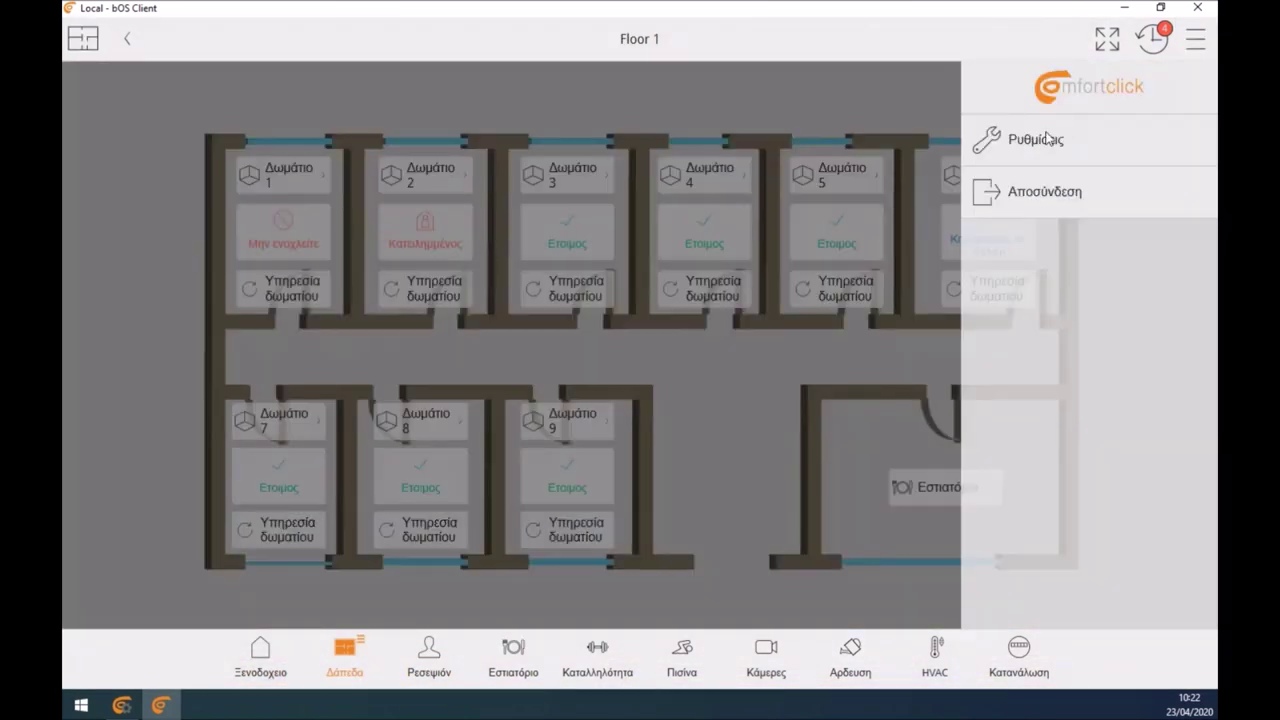
left_click(990, 138)
left_click(669, 163)
scroll(651, 406, "down", 2)
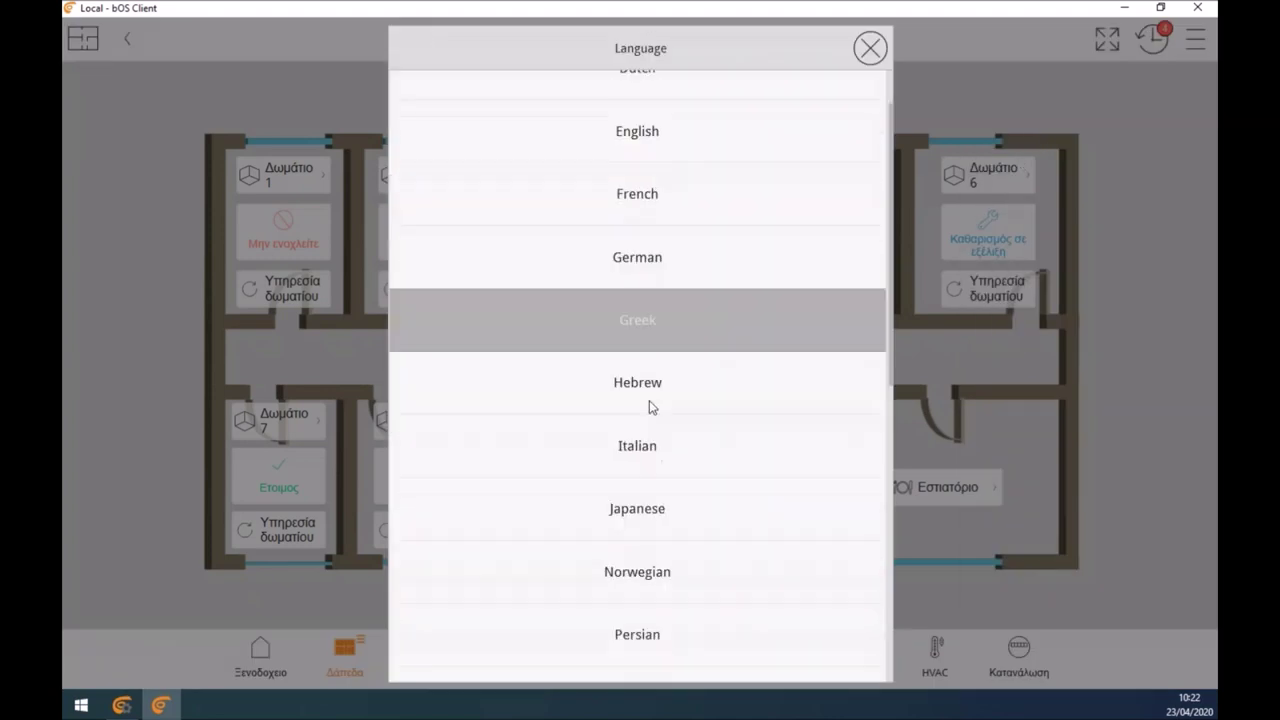
left_click(643, 407)
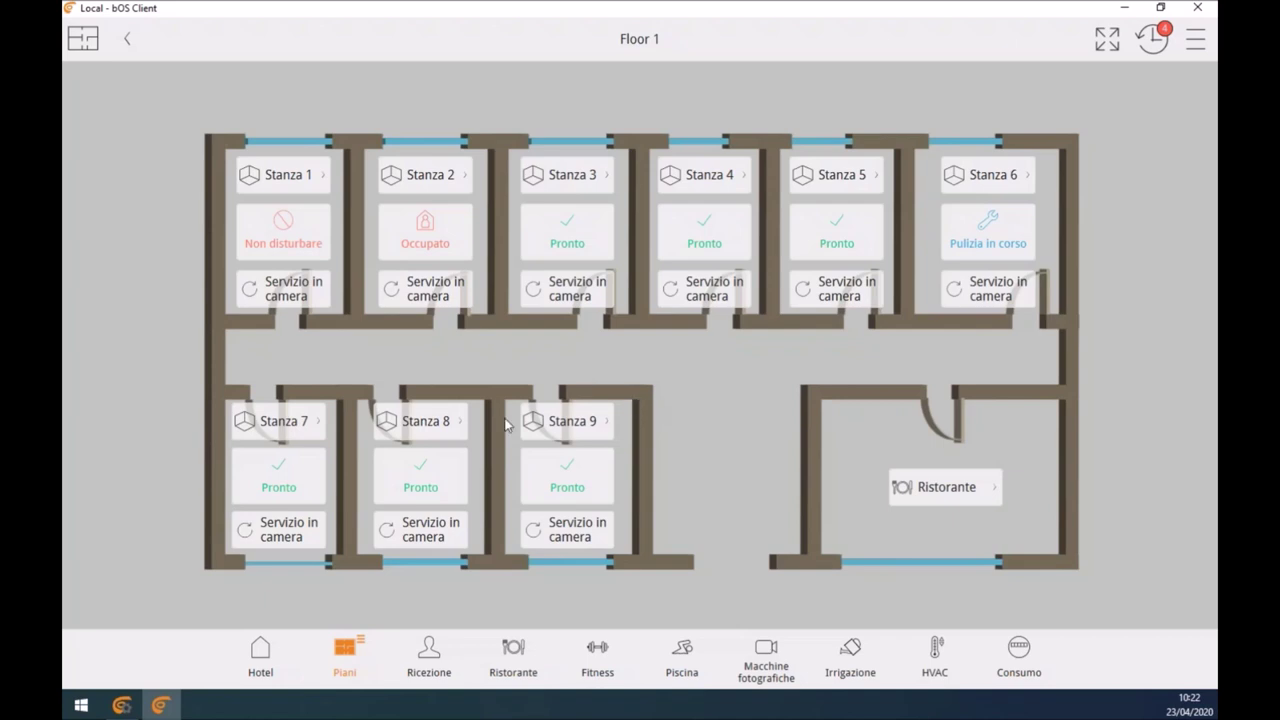
Step: View the Stanza 8 control panel, then log out and reconnect to the Local server
left_click(405, 448)
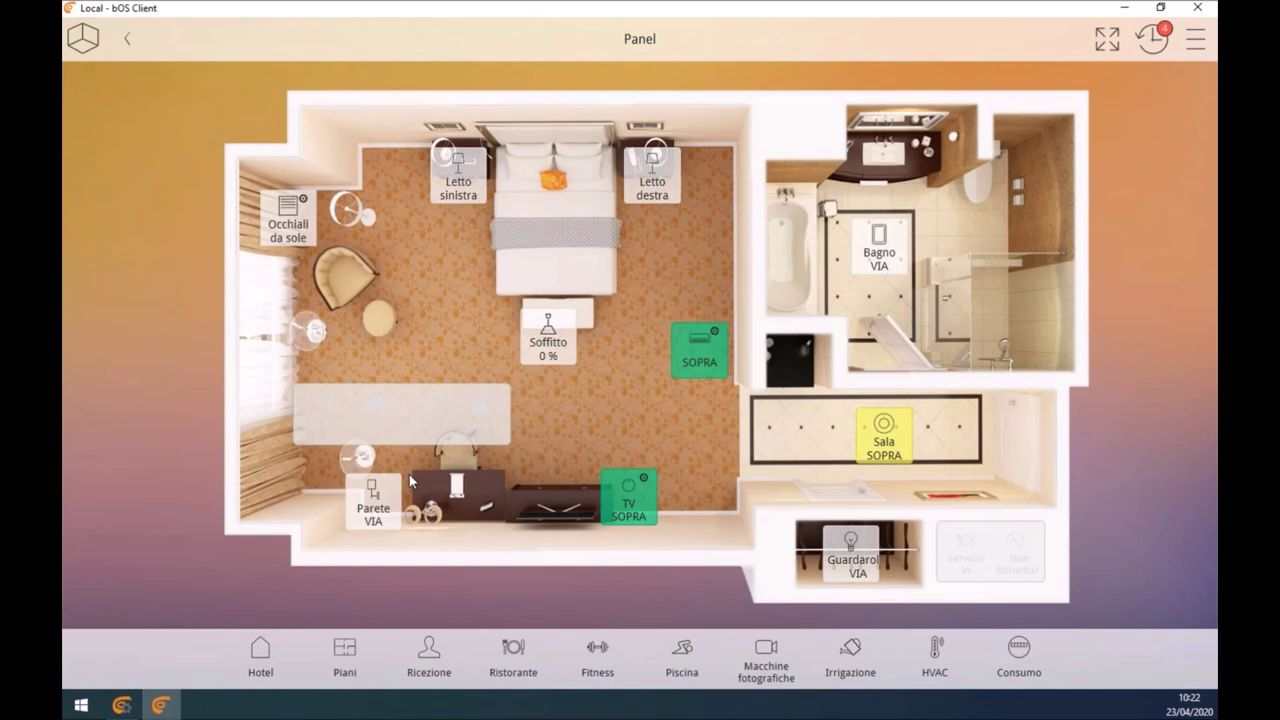
left_click(1194, 46)
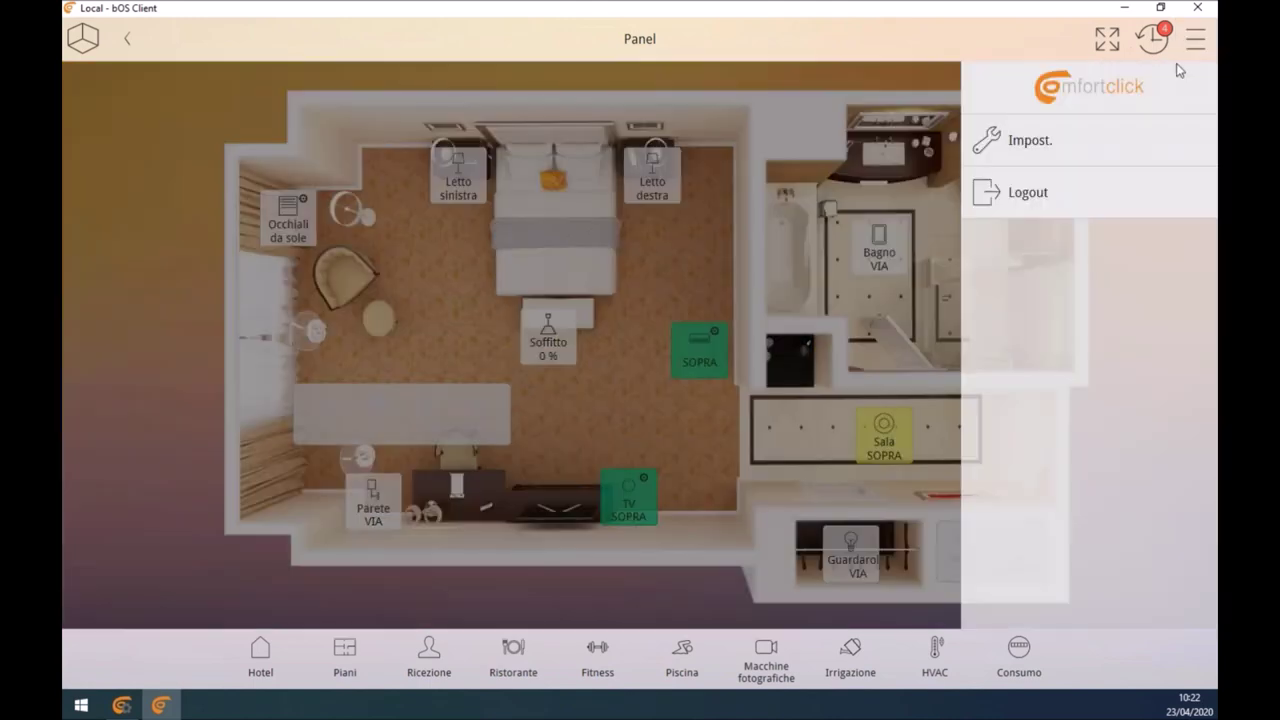
left_click(1038, 193)
left_click(441, 126)
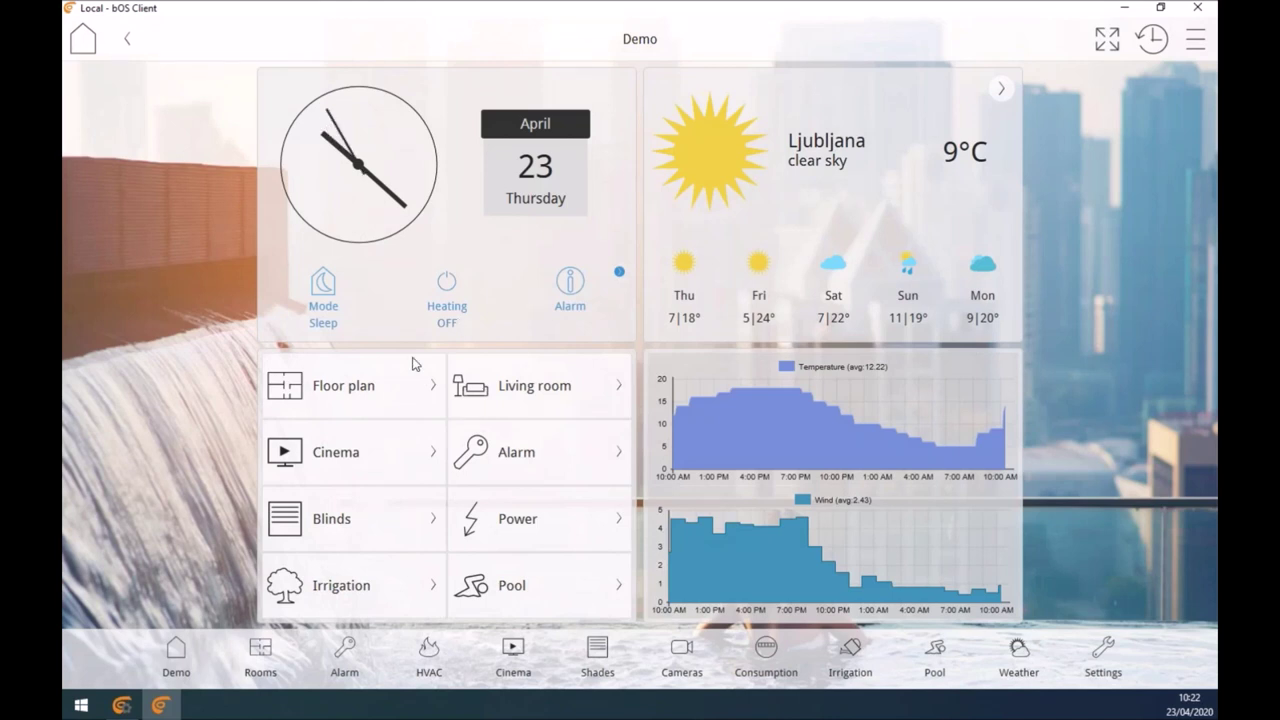
Step: In the configurator, expand General > Files > Images
left_click(121, 705)
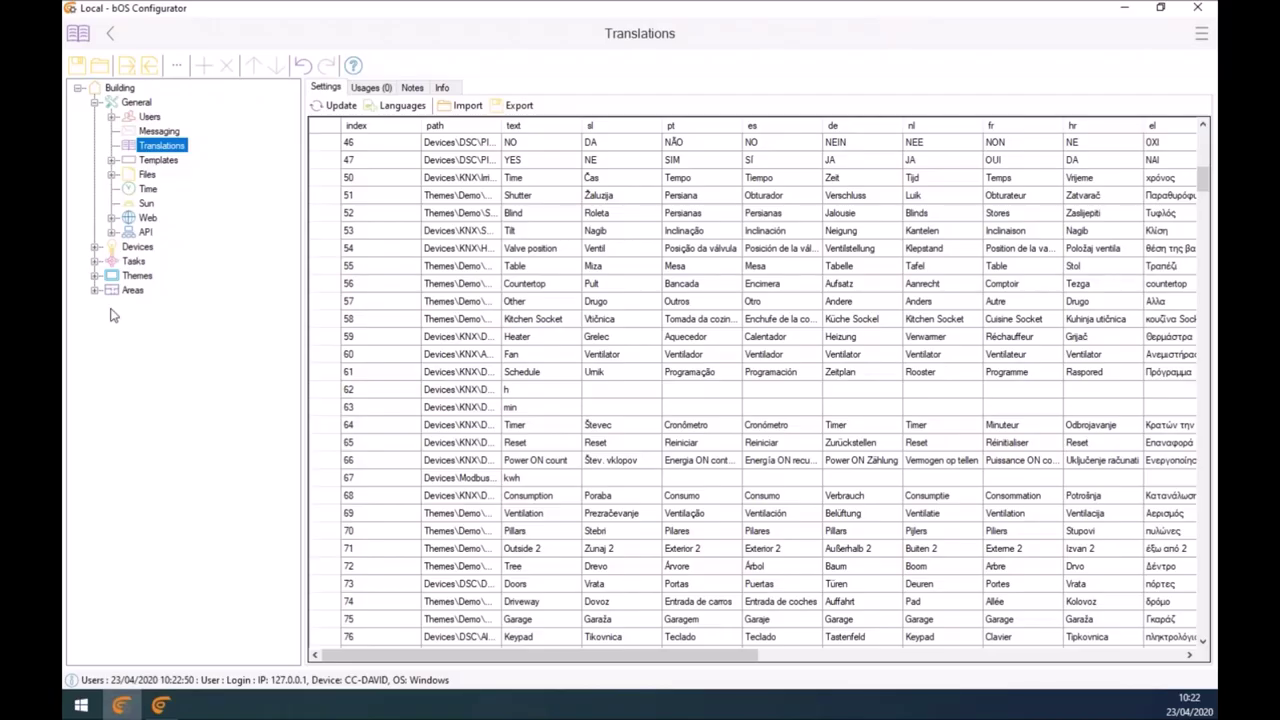
left_click(112, 175)
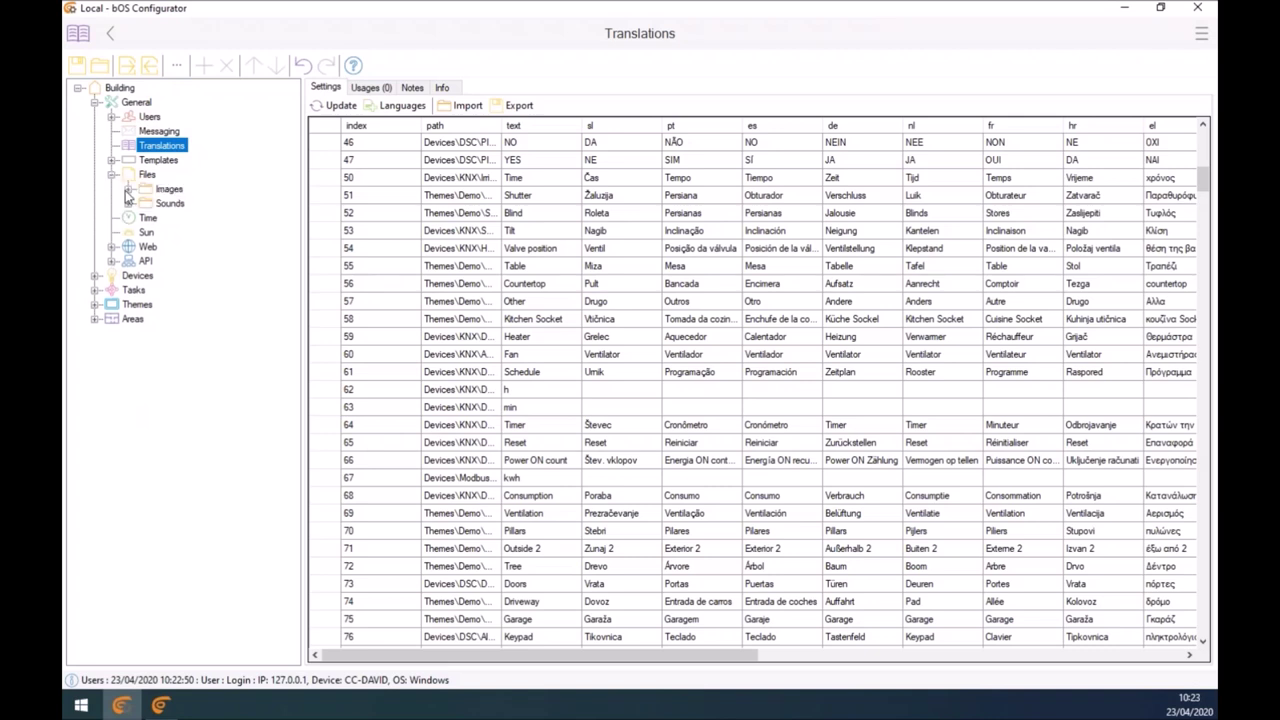
left_click(127, 190)
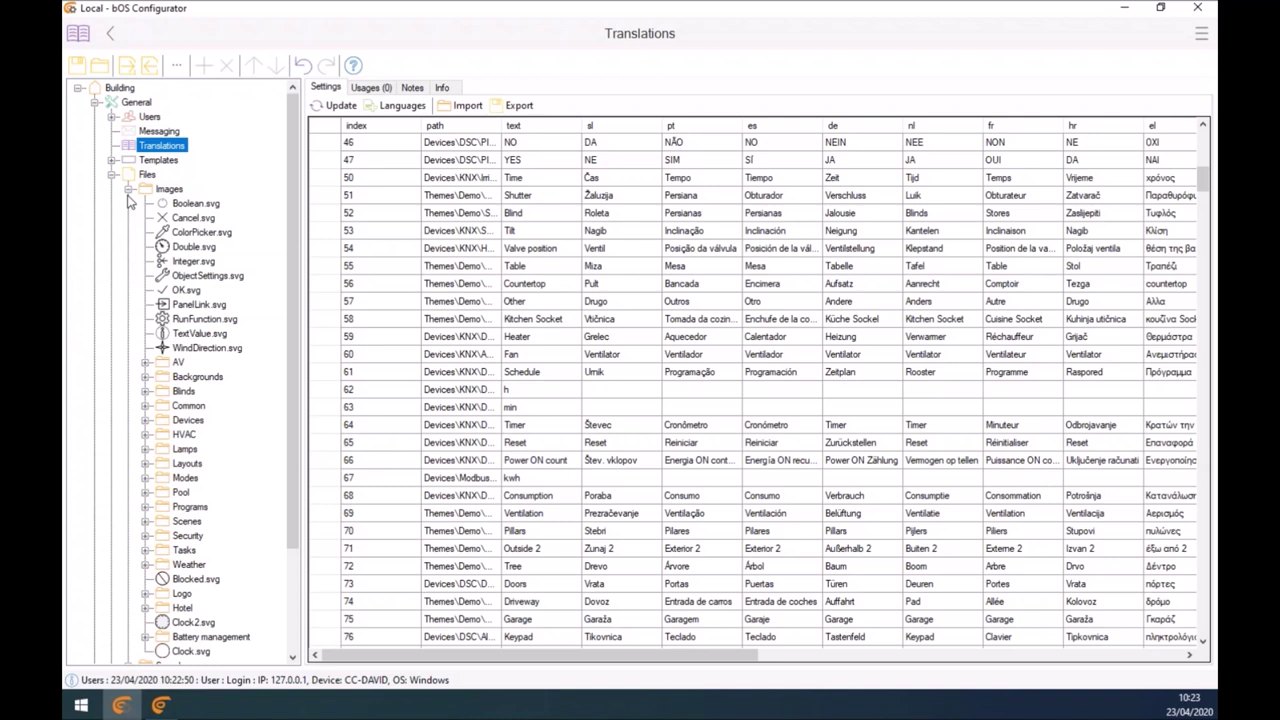
left_click(128, 189)
left_click(128, 189)
Step: Preview Blinds.svg from the Blinds icon folder, then collapse the Files section
left_click(145, 363)
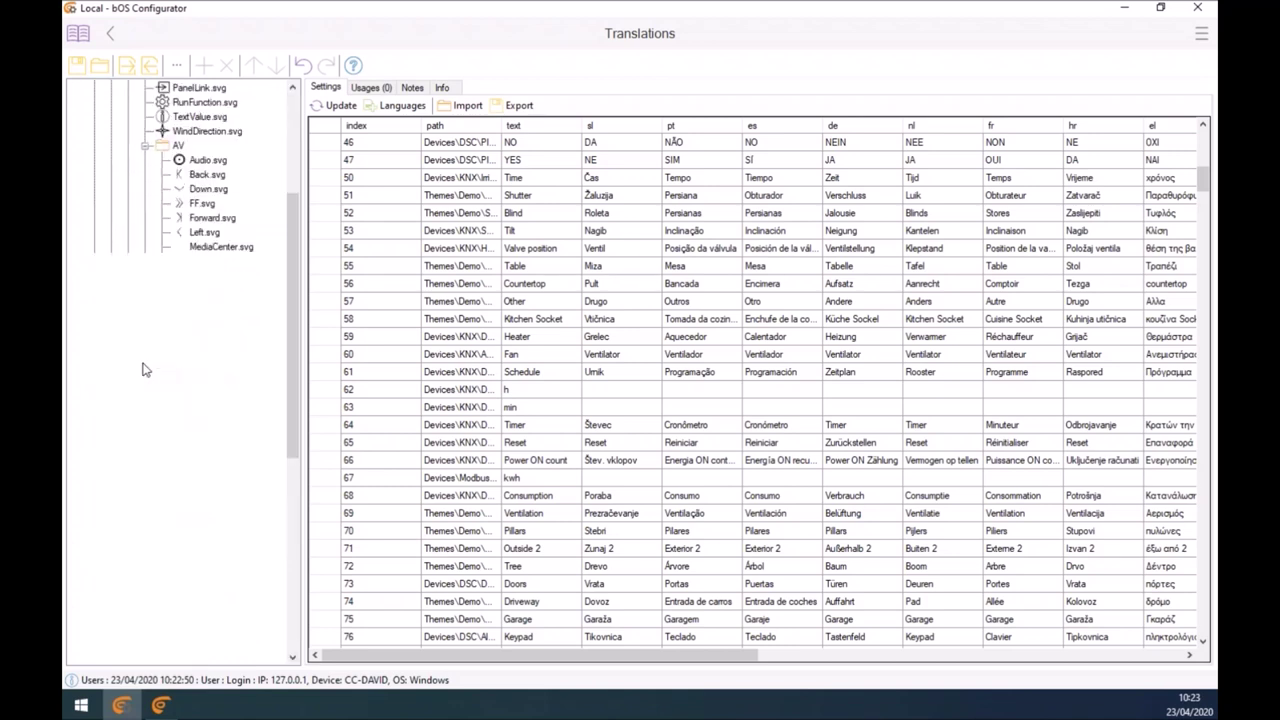
left_click(146, 149)
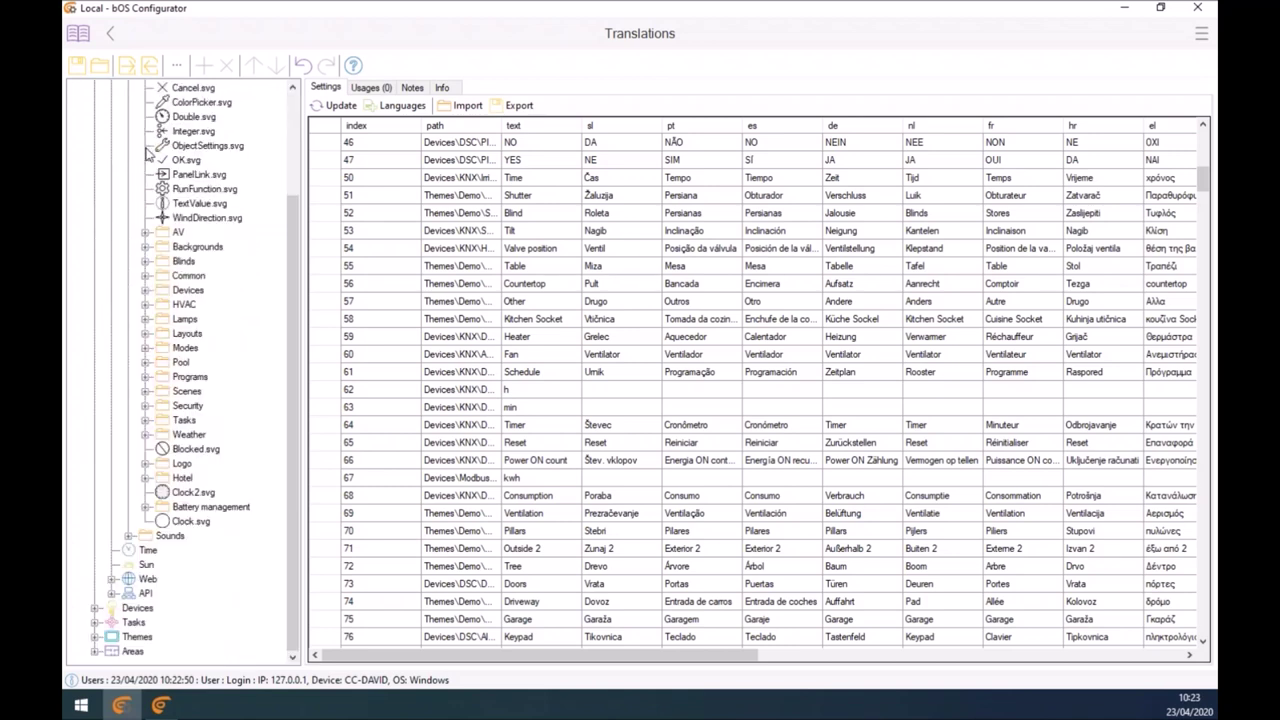
left_click(145, 261)
left_click(178, 291)
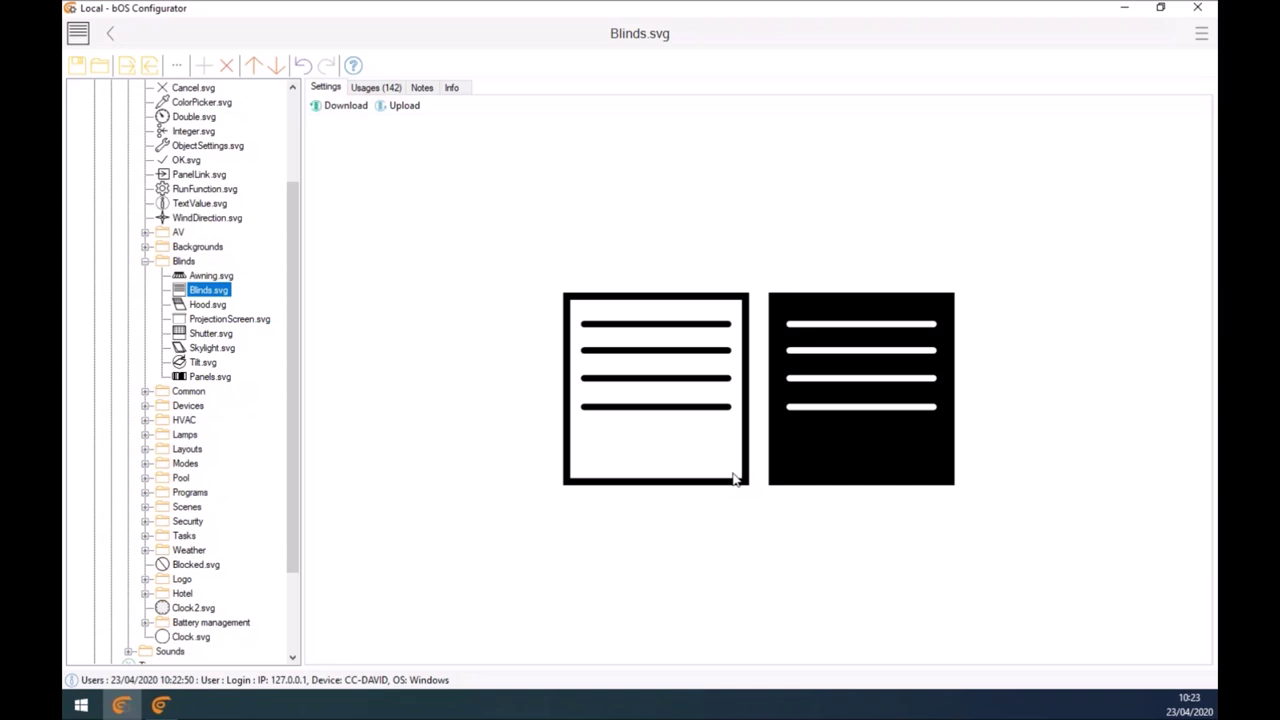
scroll(217, 486, "up", 5)
left_click(111, 175)
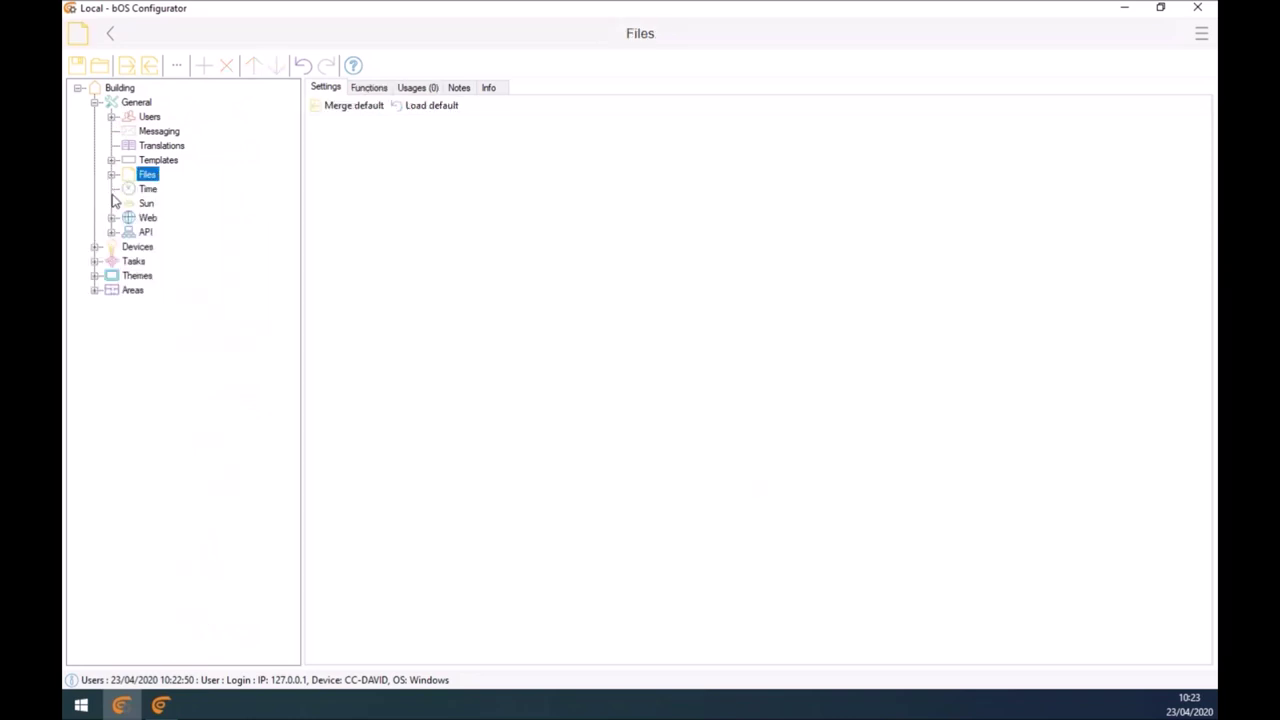
Step: Compare the Weather settings (Ljubljana, Metric) with the client dashboard, check API, and collapse General
left_click(112, 218)
left_click(165, 232)
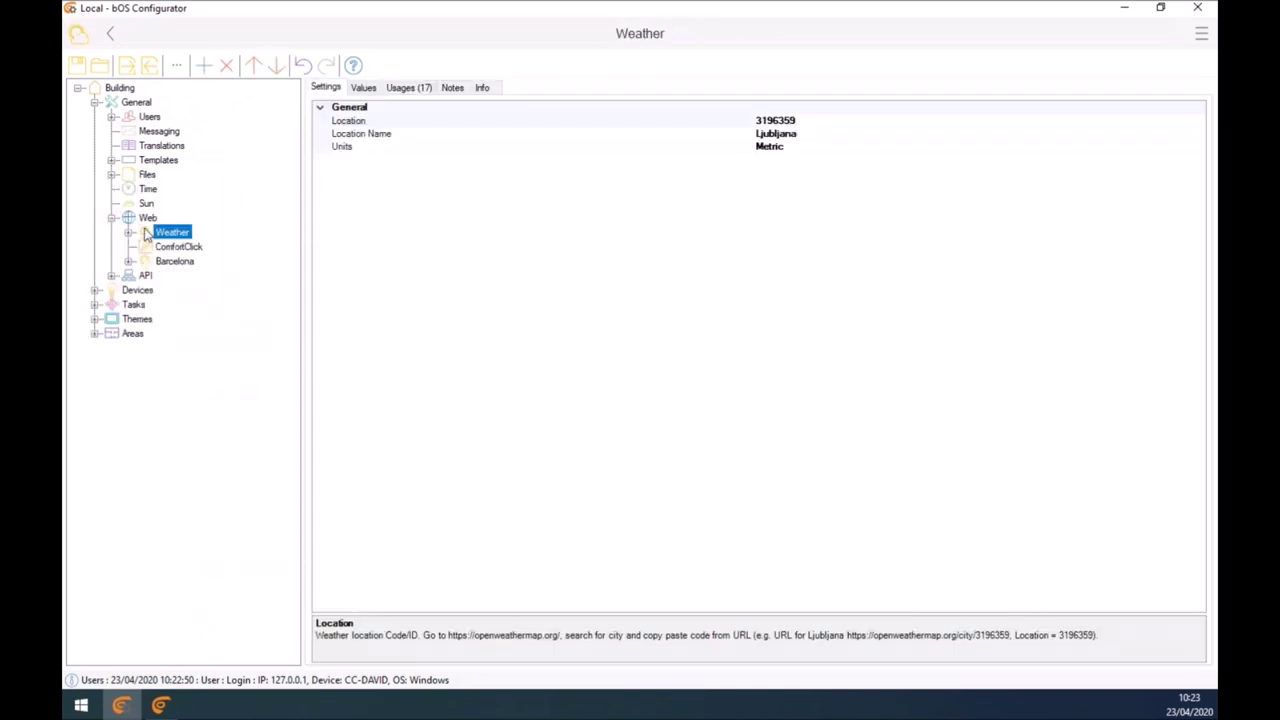
left_click(160, 706)
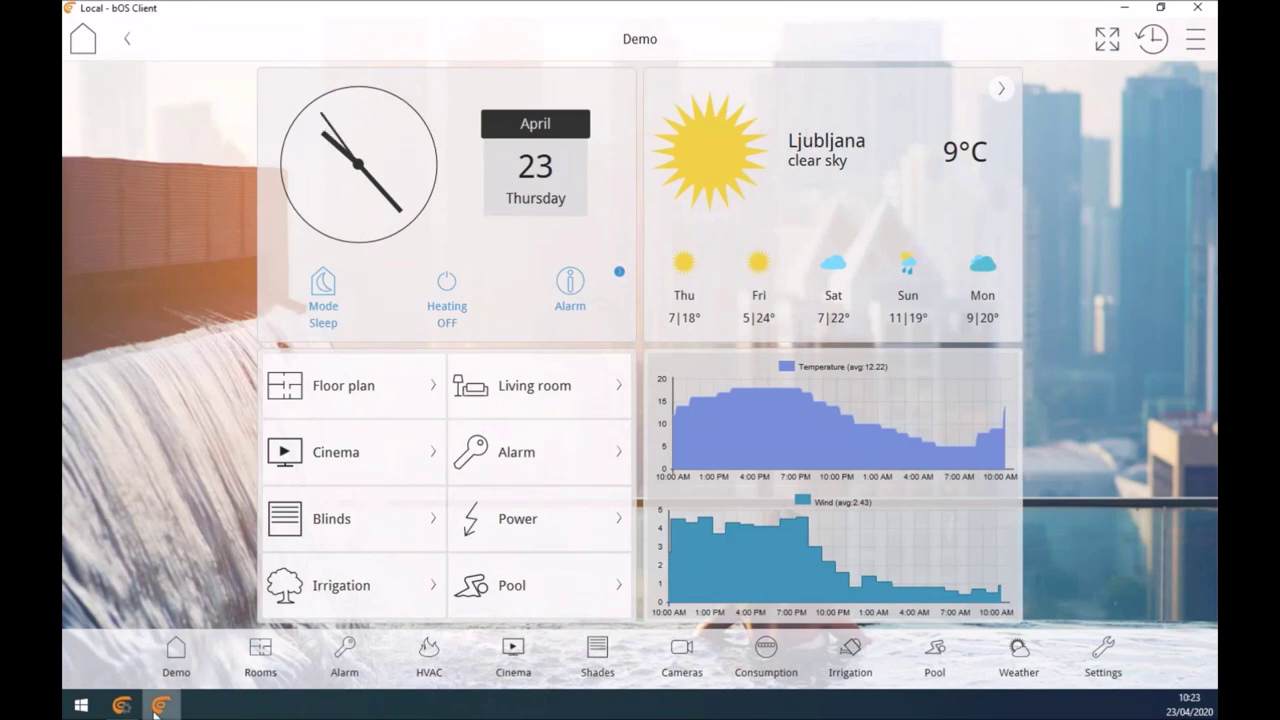
left_click(121, 705)
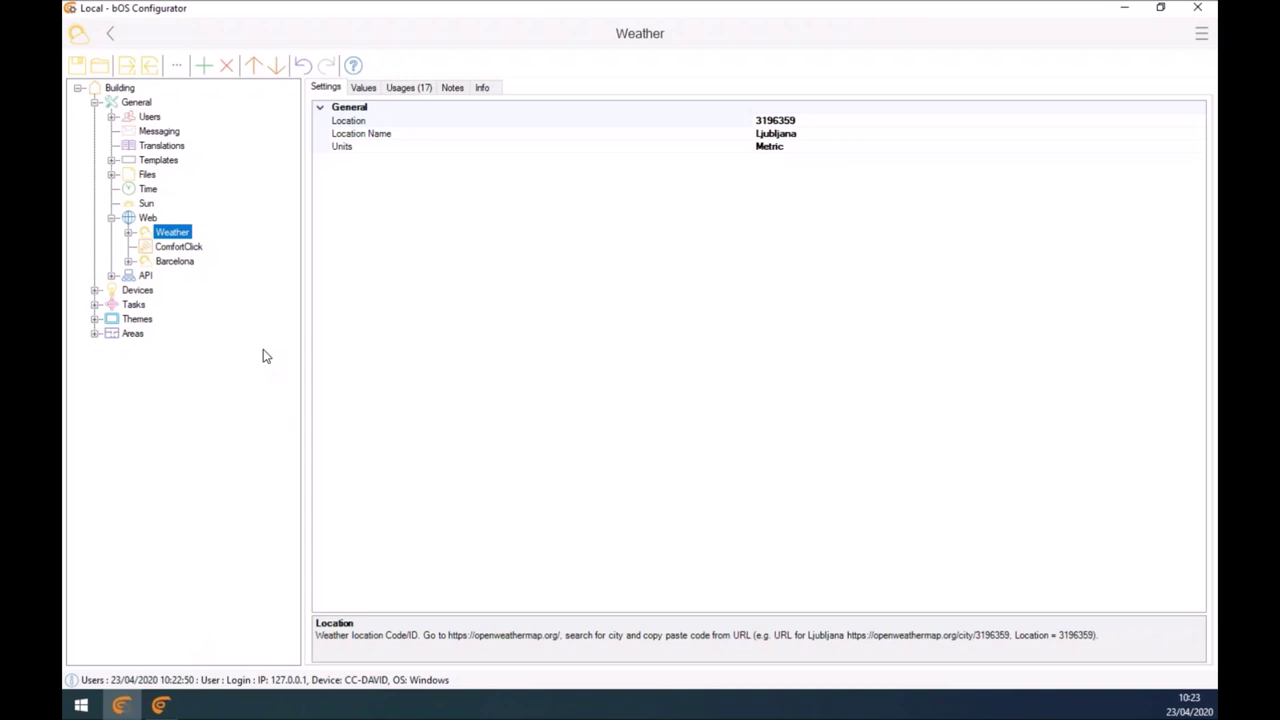
left_click(111, 276)
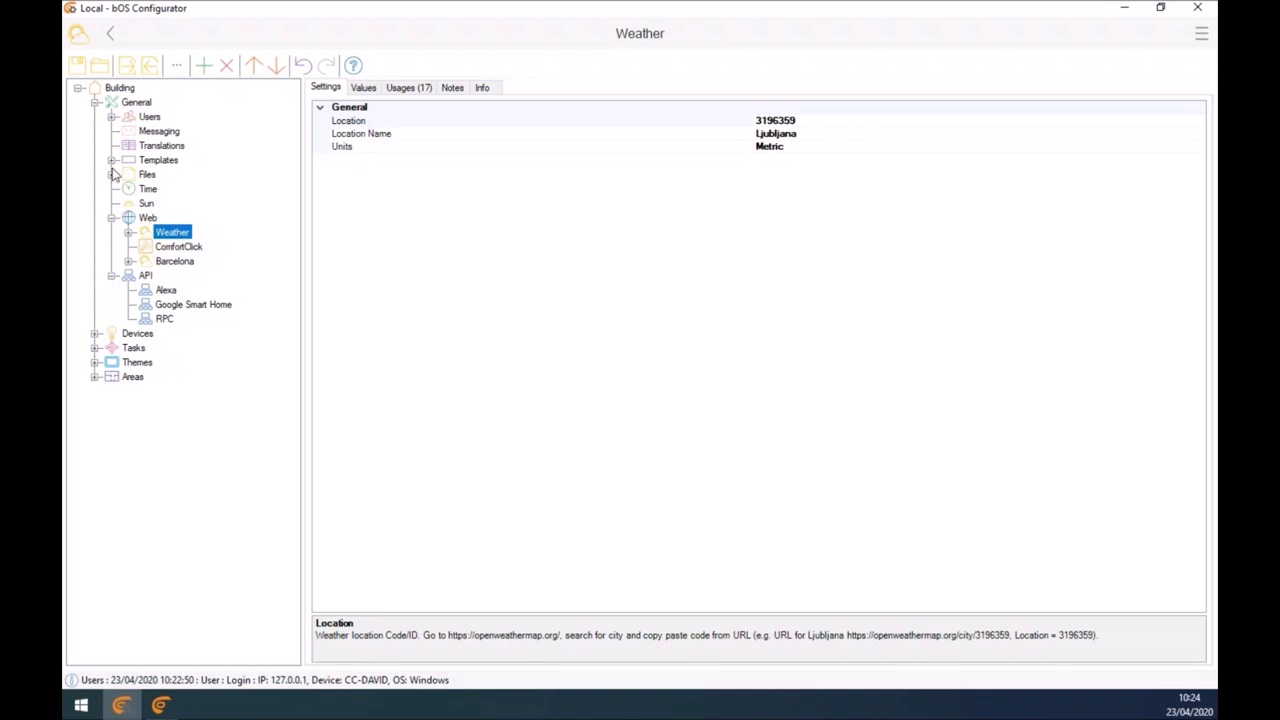
left_click(94, 103)
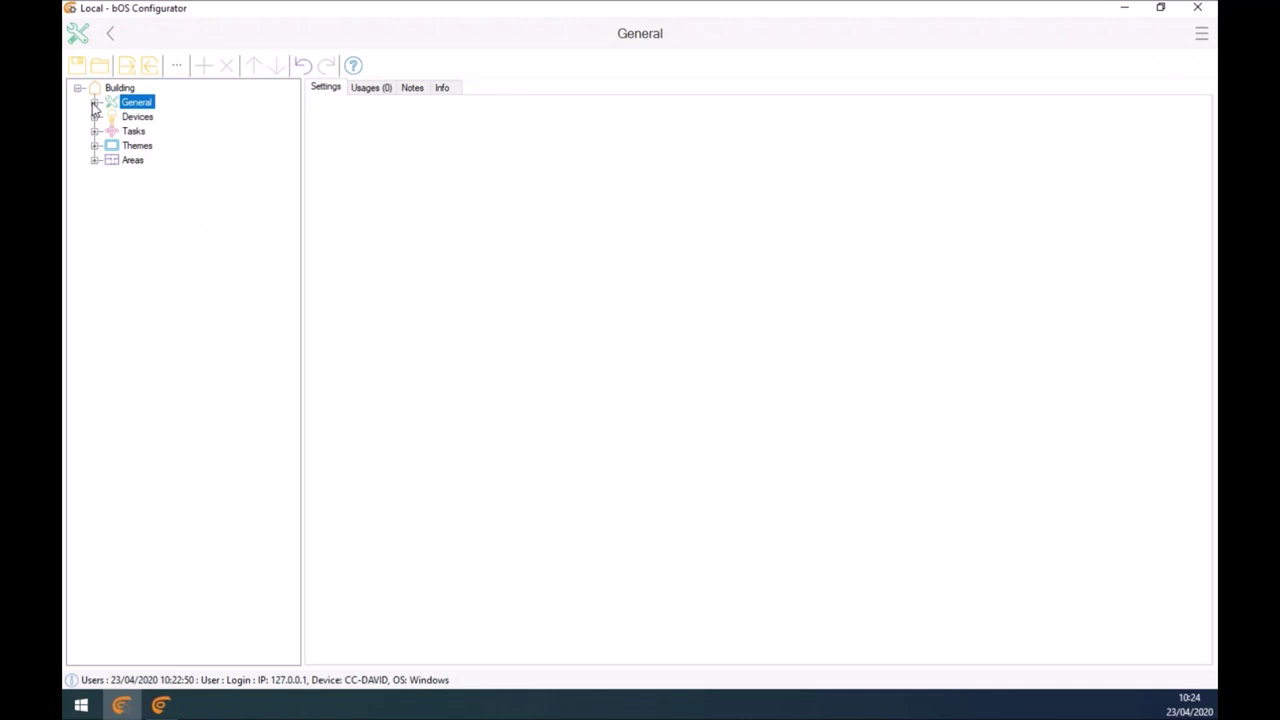
Step: Add a device of type KNX under Devices, creating KNX (1)
left_click(128, 118)
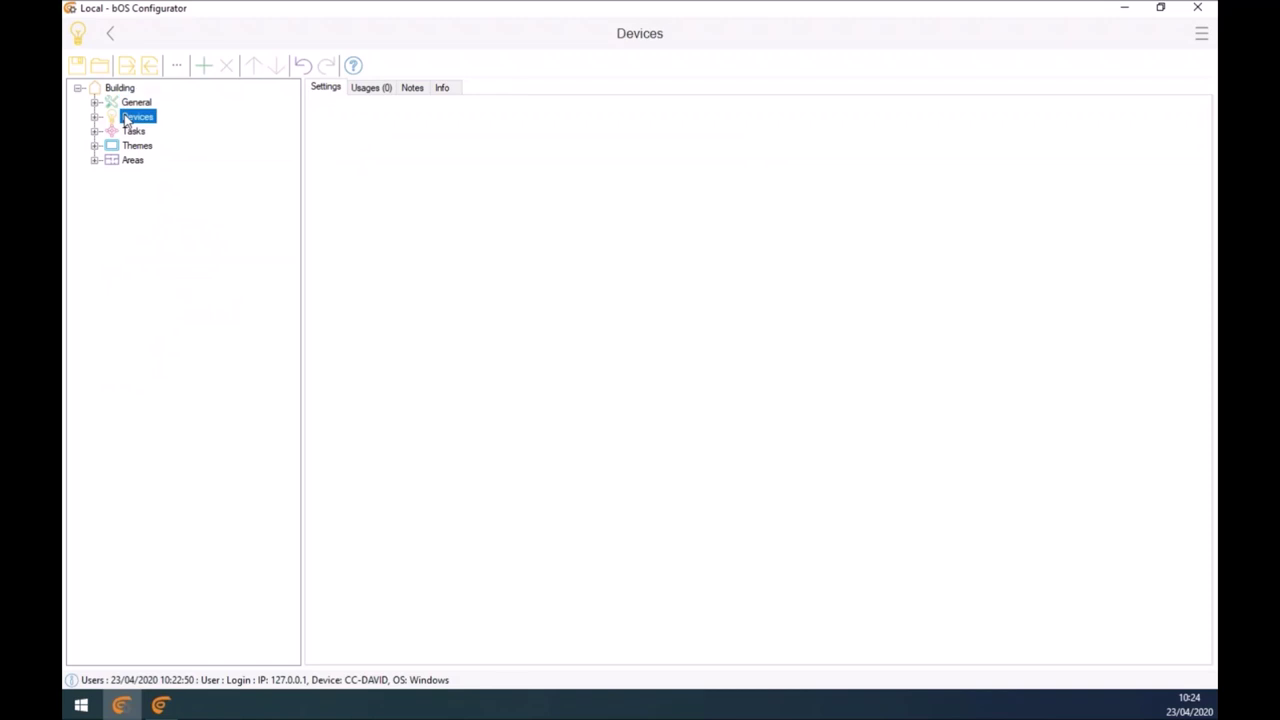
right_click(128, 120)
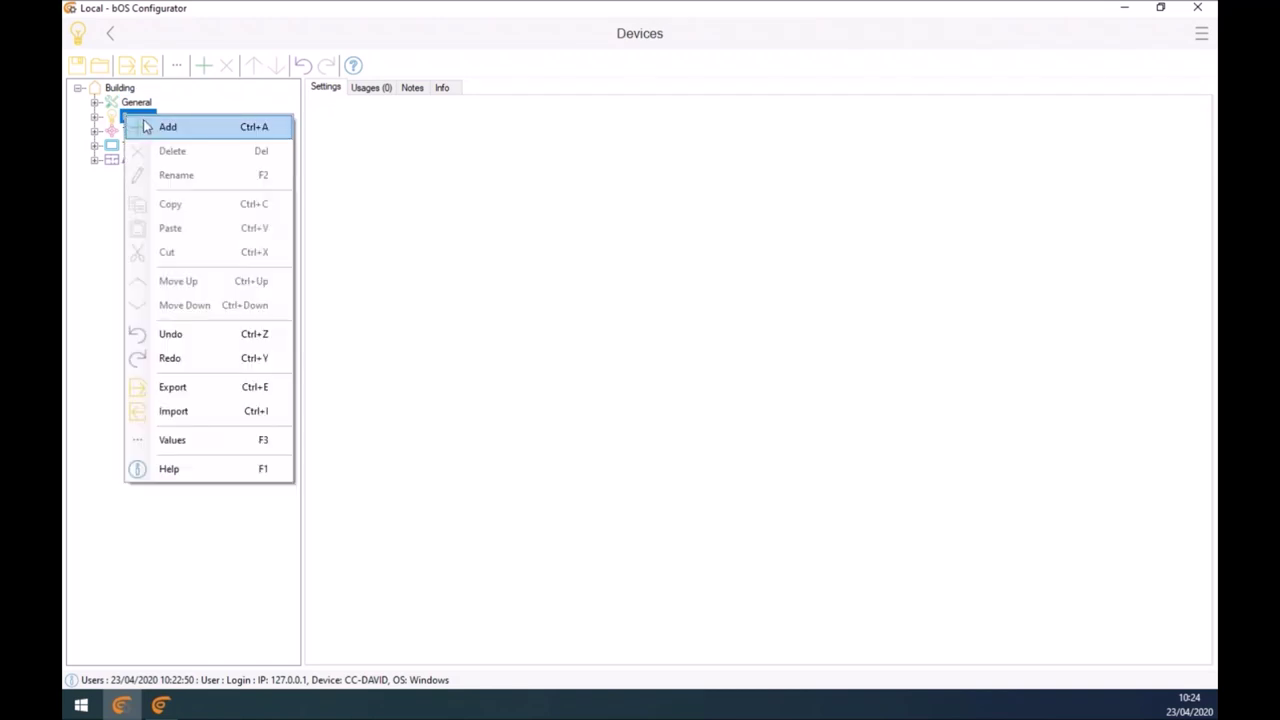
left_click(146, 126)
scroll(711, 384, "up", 2)
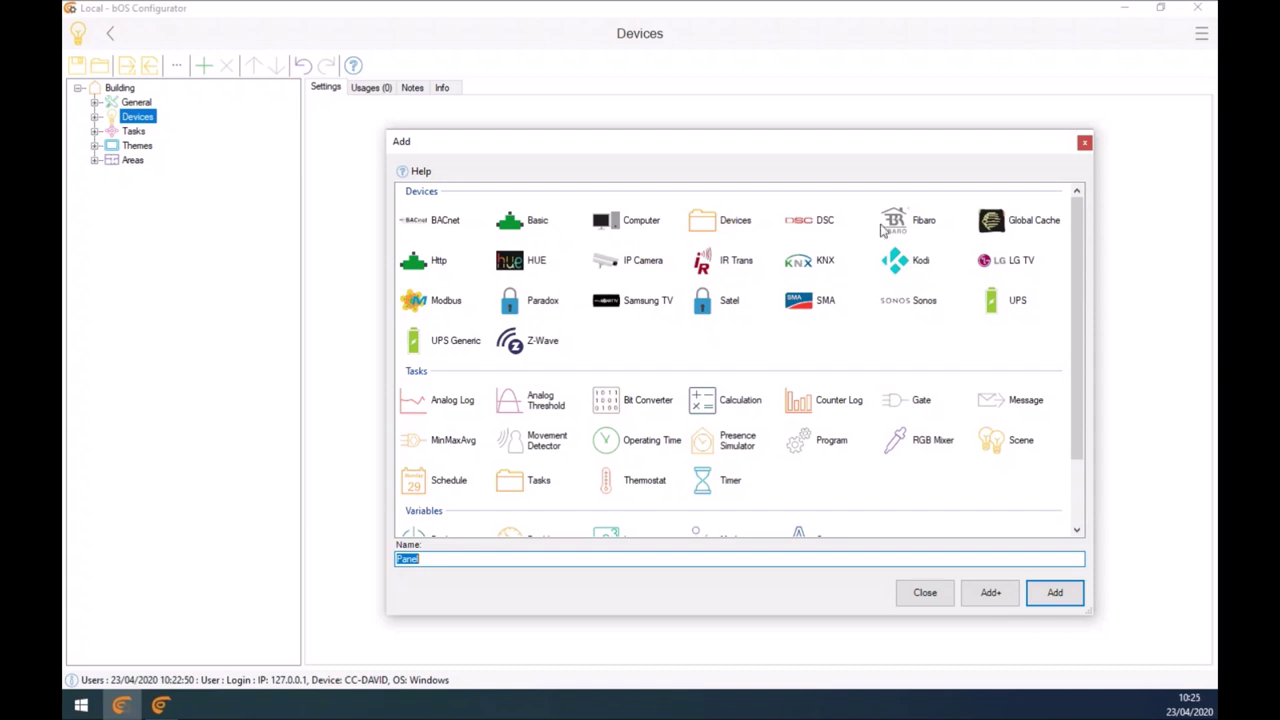
left_click(806, 262)
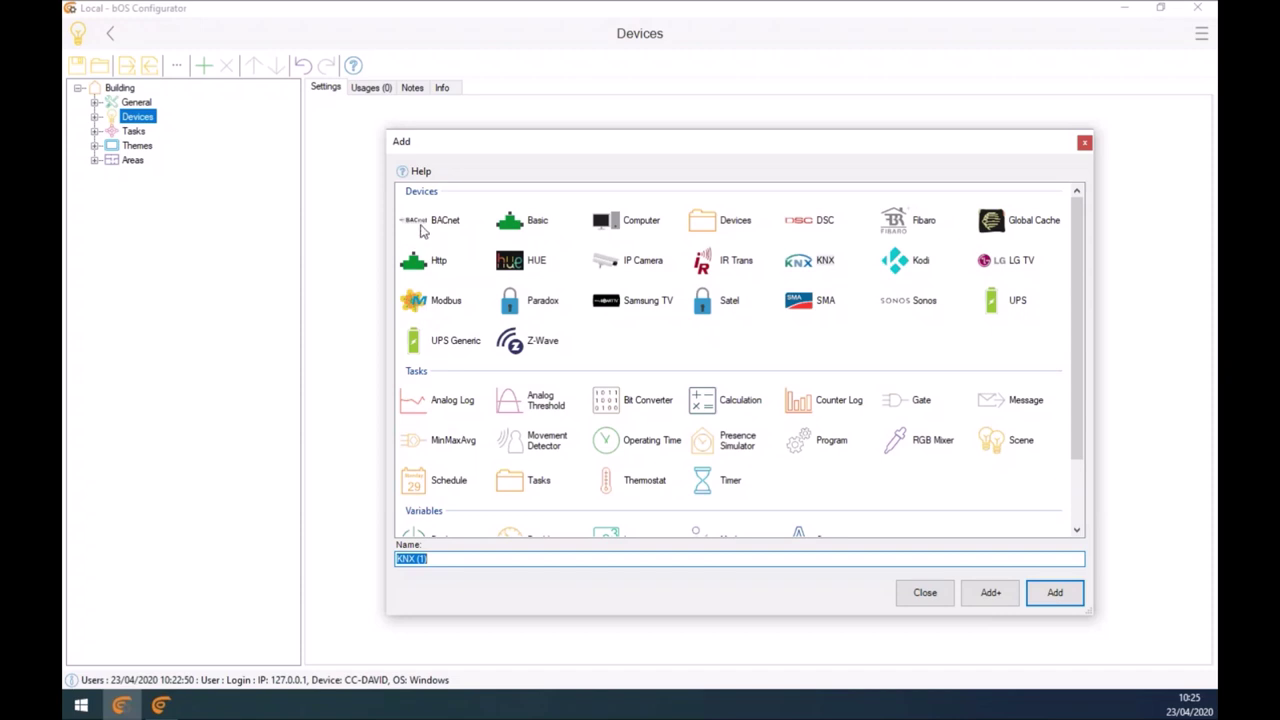
left_click(533, 308)
left_click(717, 308)
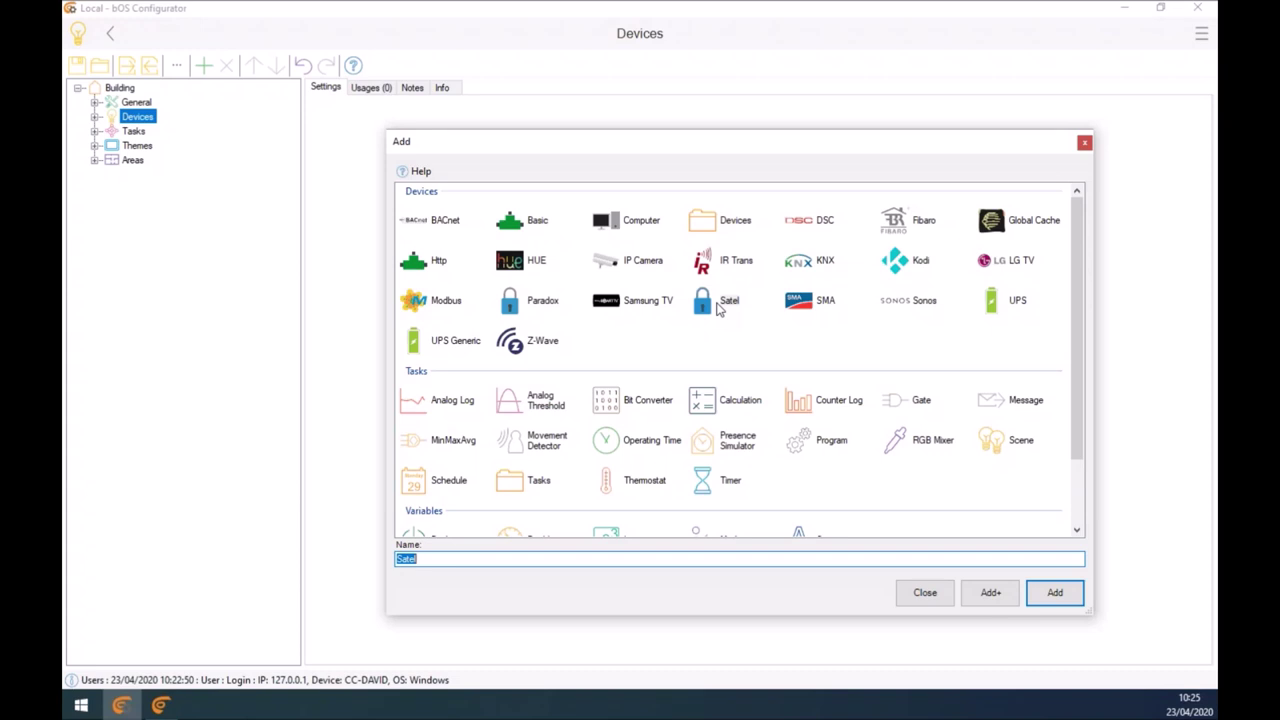
left_click(787, 266)
left_click(1055, 594)
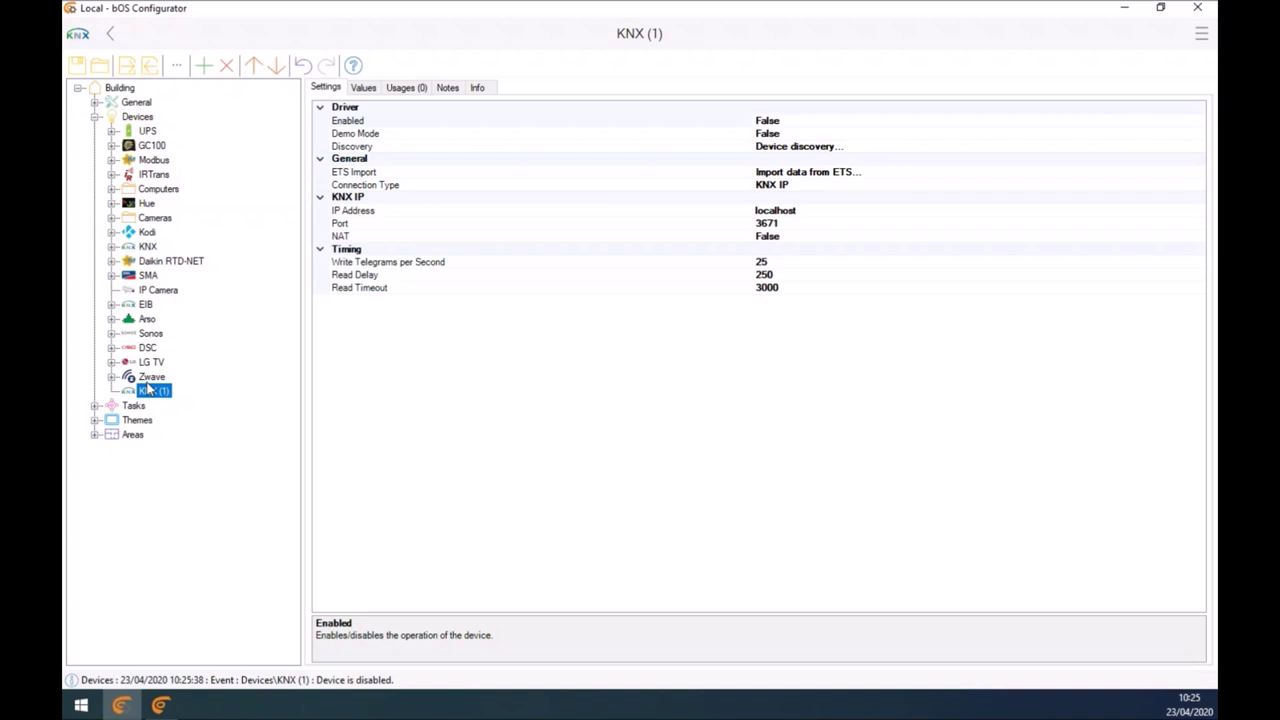
Step: Keep KNX IP as the KNX (1) connection type and set its Demo Mode to True
left_click(148, 347)
key("Up")
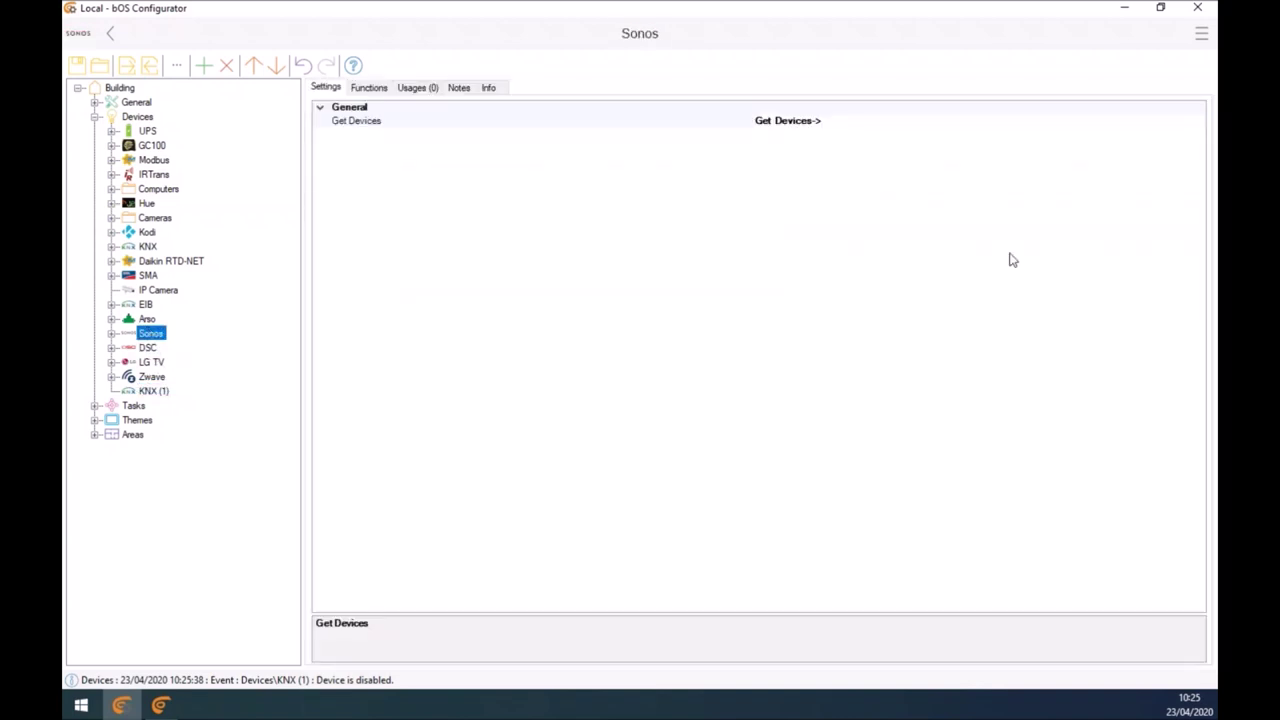
left_click(146, 392)
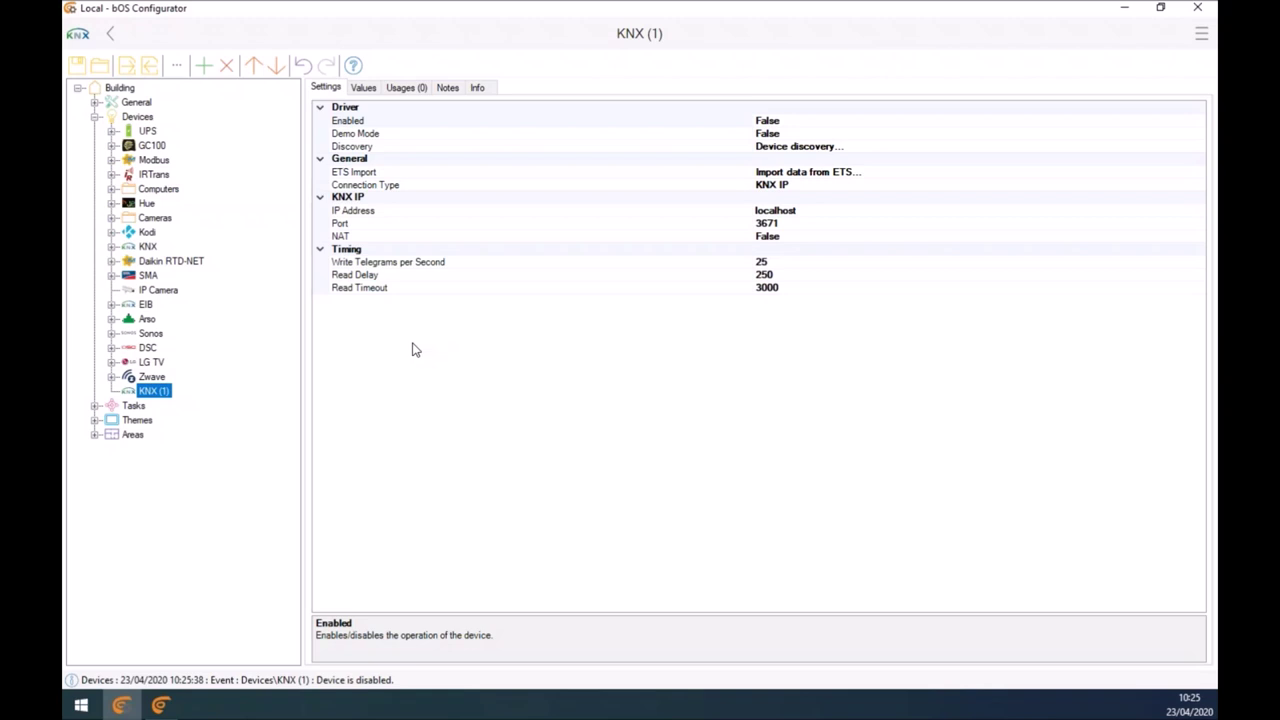
left_click(848, 186)
left_click(1197, 185)
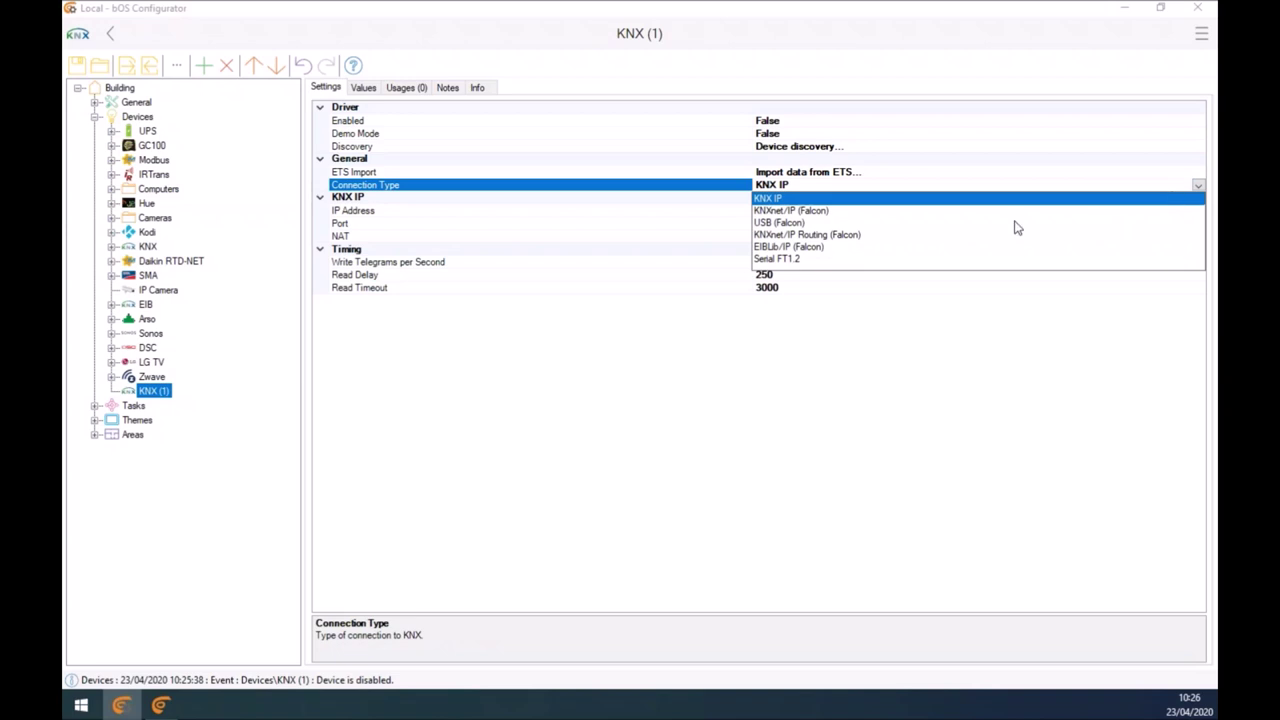
left_click(603, 390)
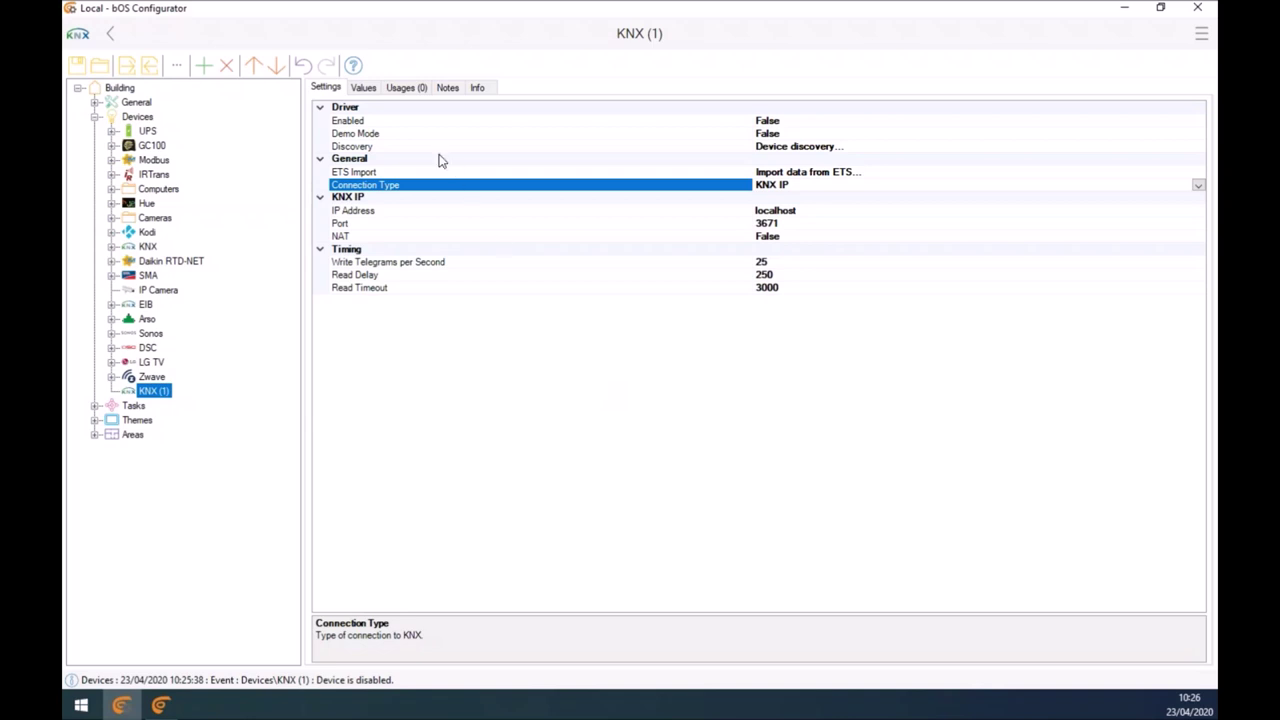
double_click(416, 134)
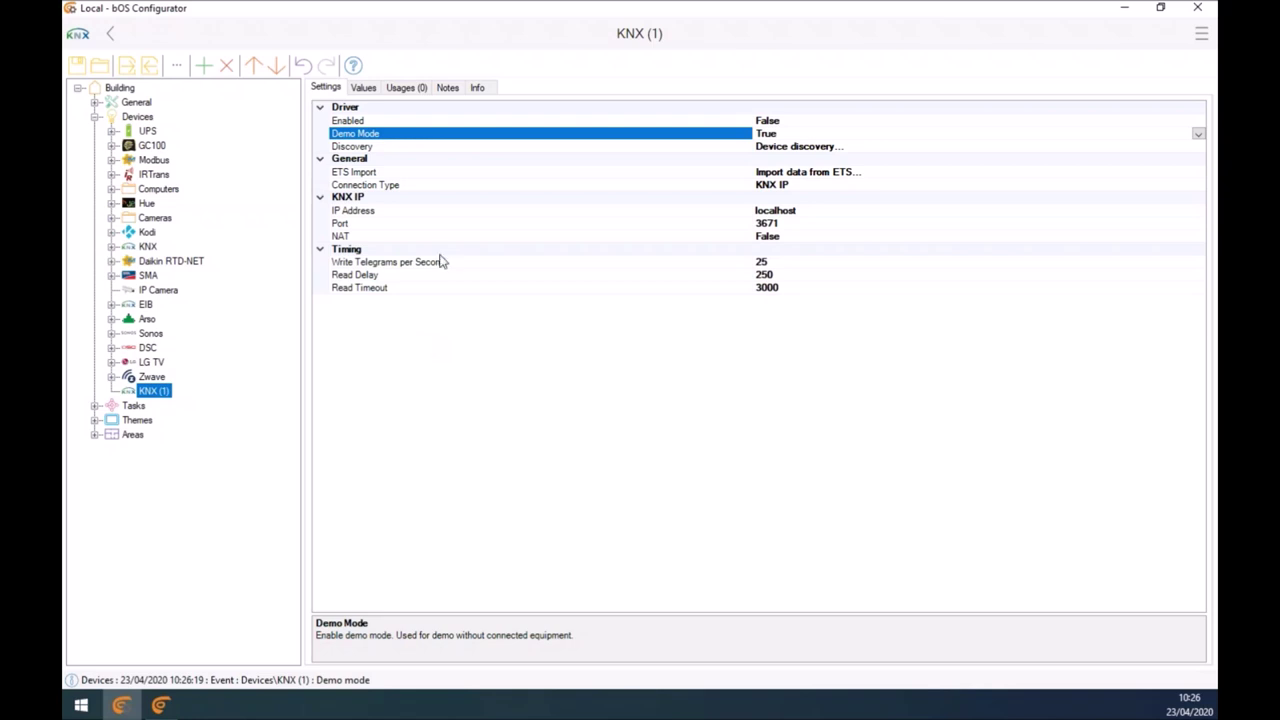
left_click(366, 174)
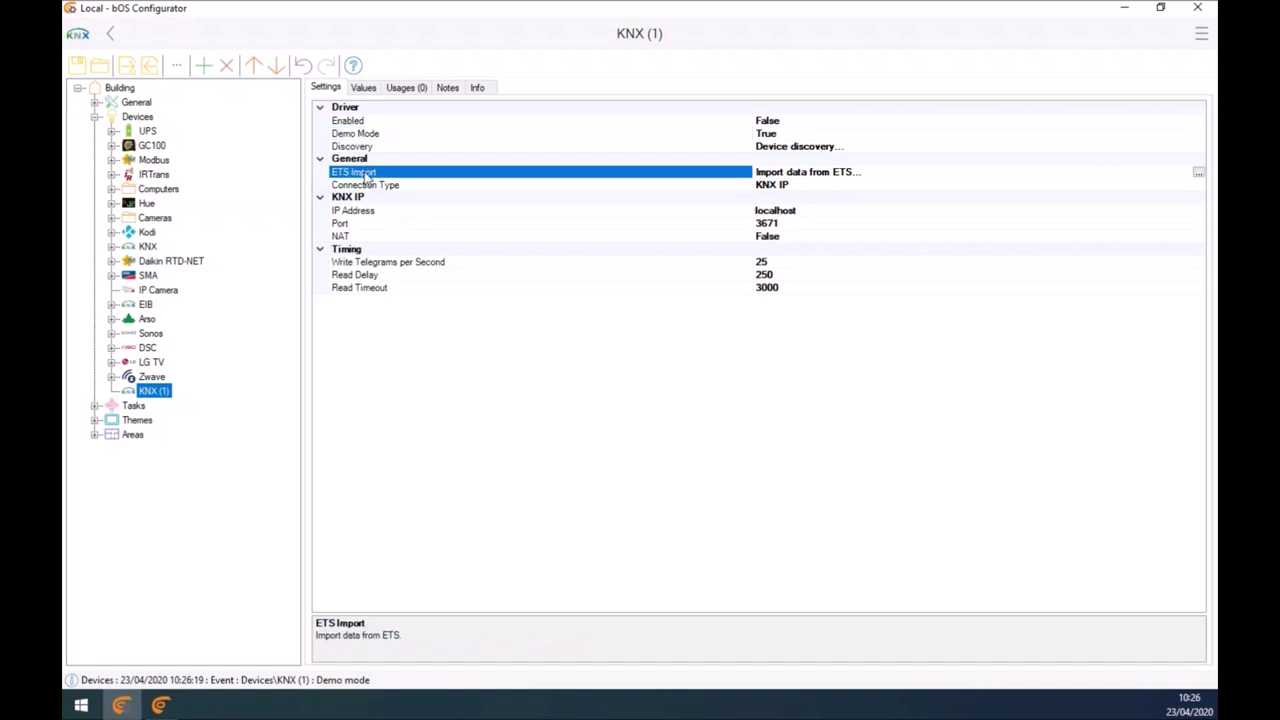
Step: Import the Demo.esf ETS export from the Desktop into KNX (1)
left_click_drag(772, 173, 872, 176)
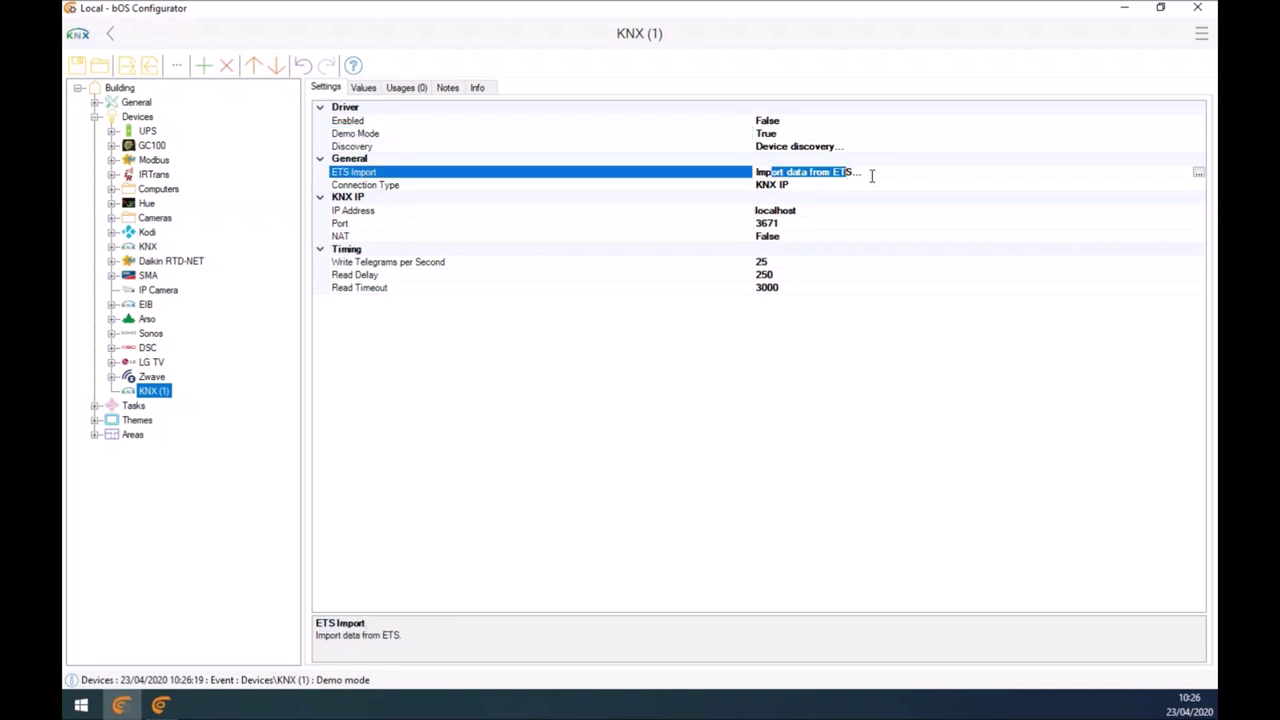
left_click(1198, 173)
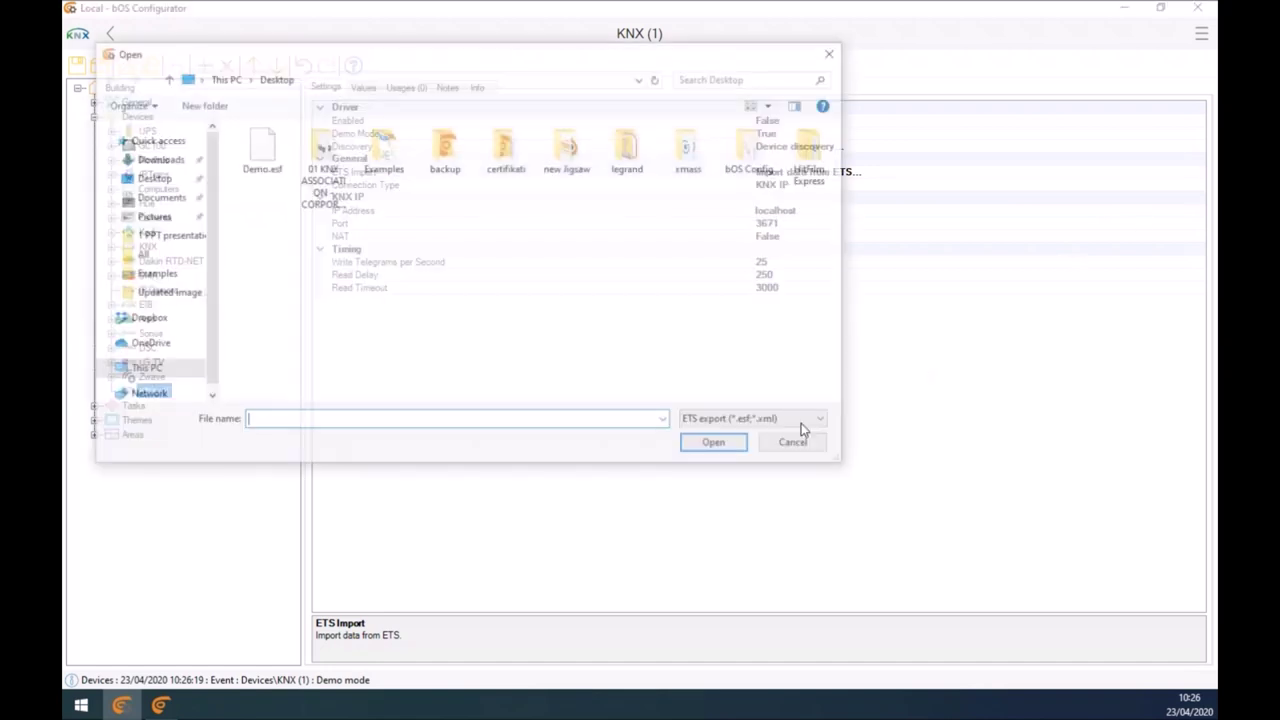
left_click(260, 148)
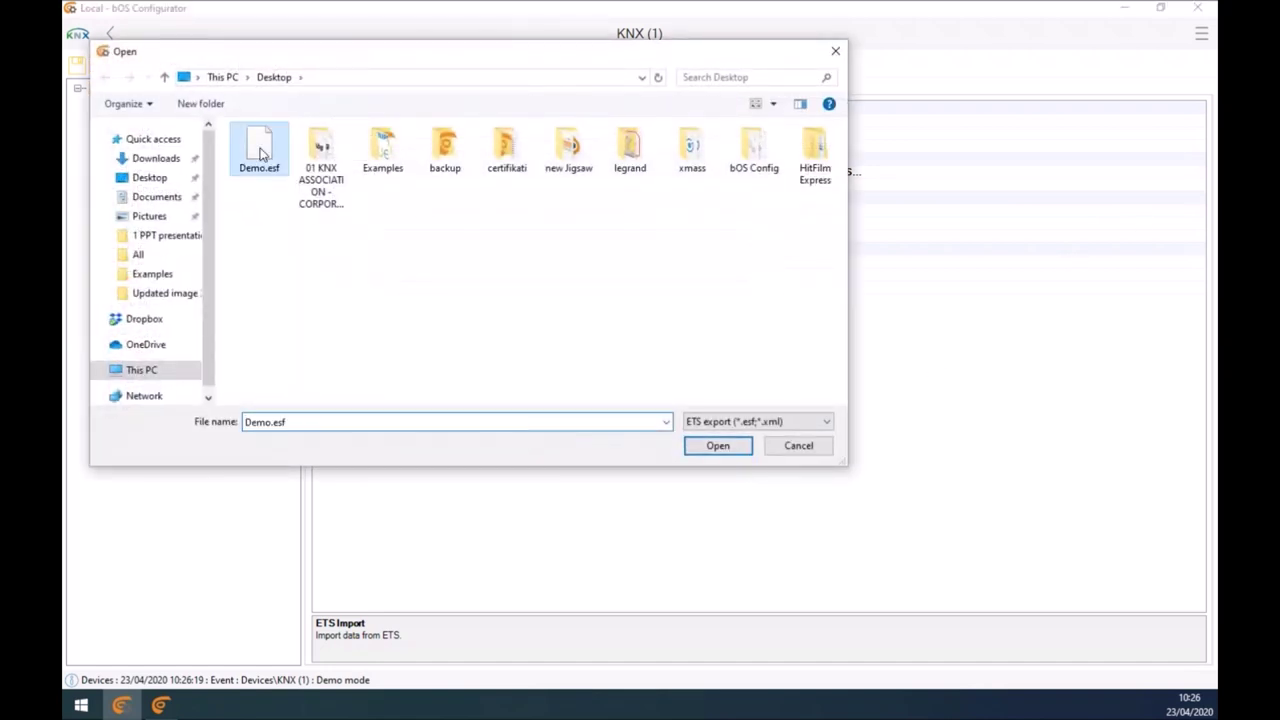
left_click(715, 450)
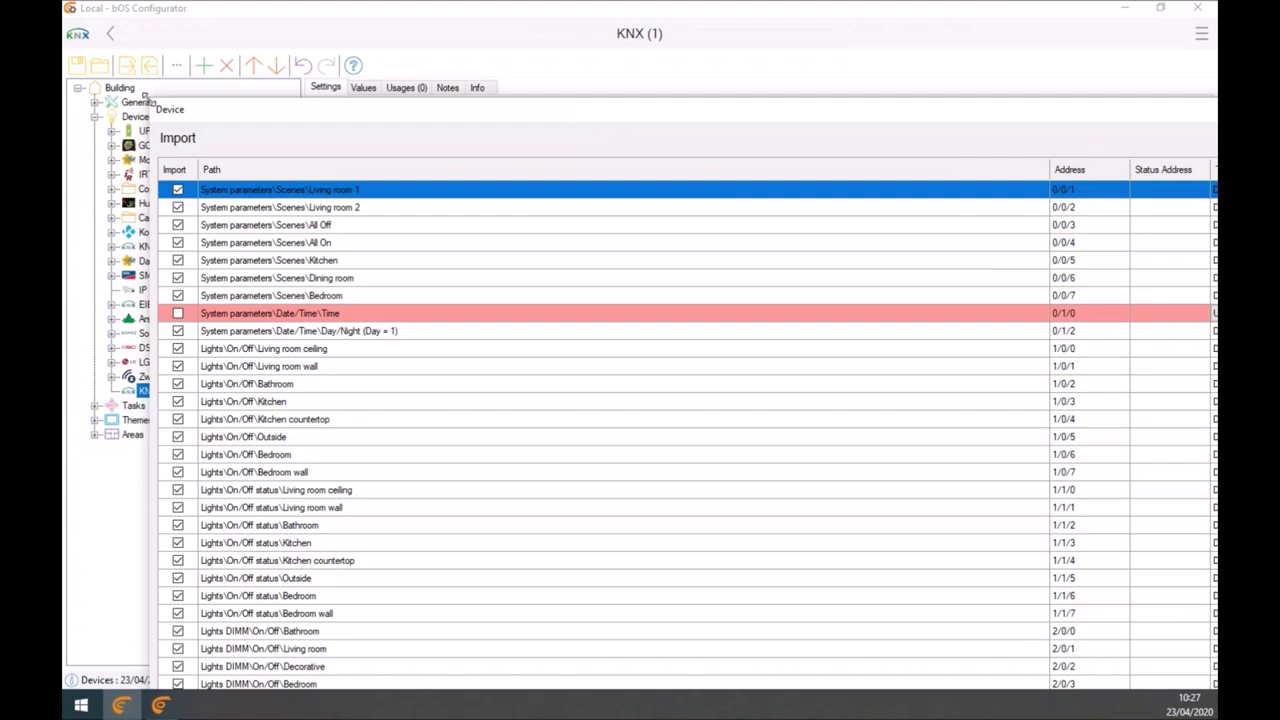
Step: Resize and move the Device Import window beside the tree, then select the Kitchen light rows
left_click_drag(144, 96, 463, 325)
left_click_drag(623, 357, 307, 70)
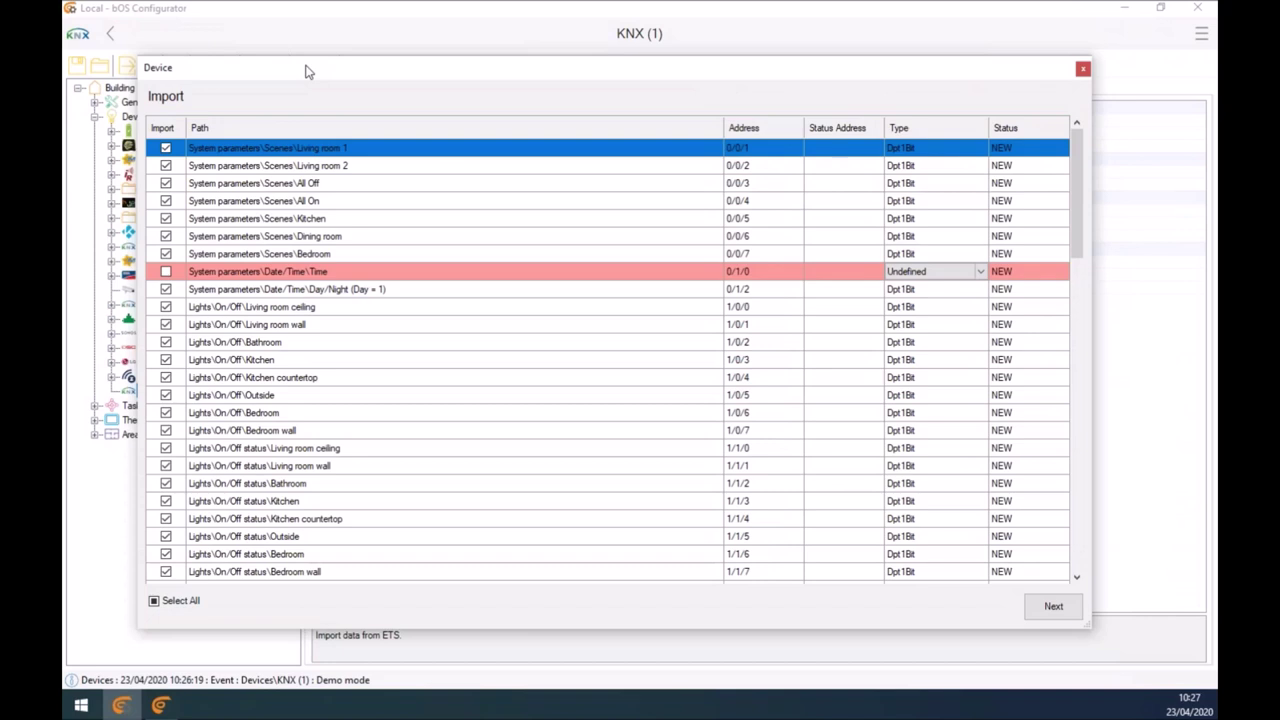
left_click_drag(303, 167, 265, 450)
left_click(313, 360)
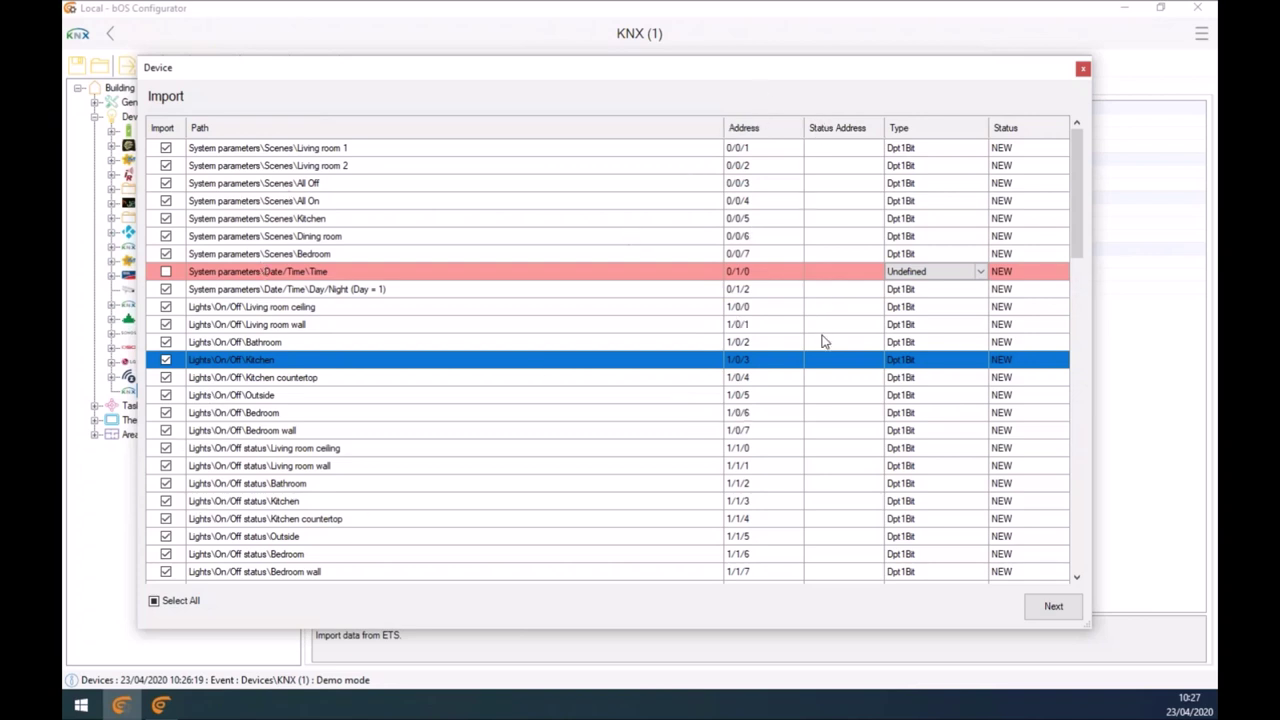
left_click(257, 377)
Step: Scroll through the group addresses up to 1/1/7, noting Date/Time 0/1/0 is Undefined
scroll(230, 390, "down", 1)
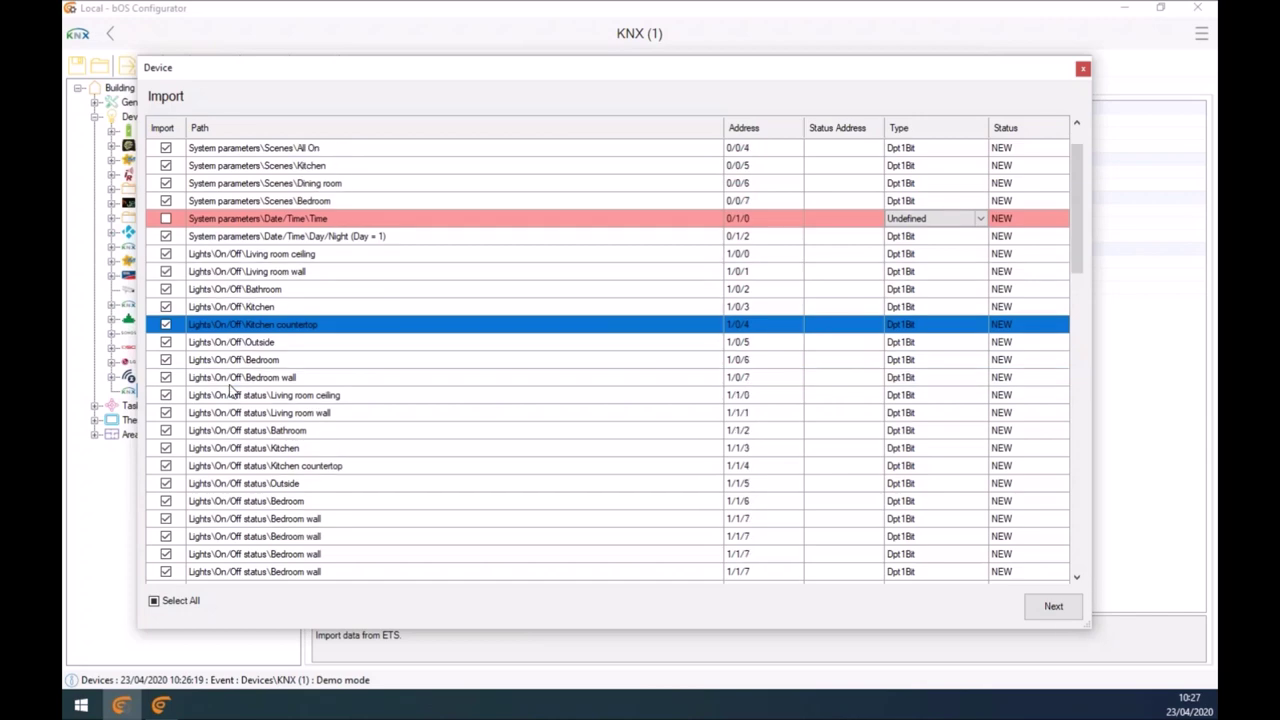
scroll(231, 392, "down", 8)
scroll(223, 402, "up", 8)
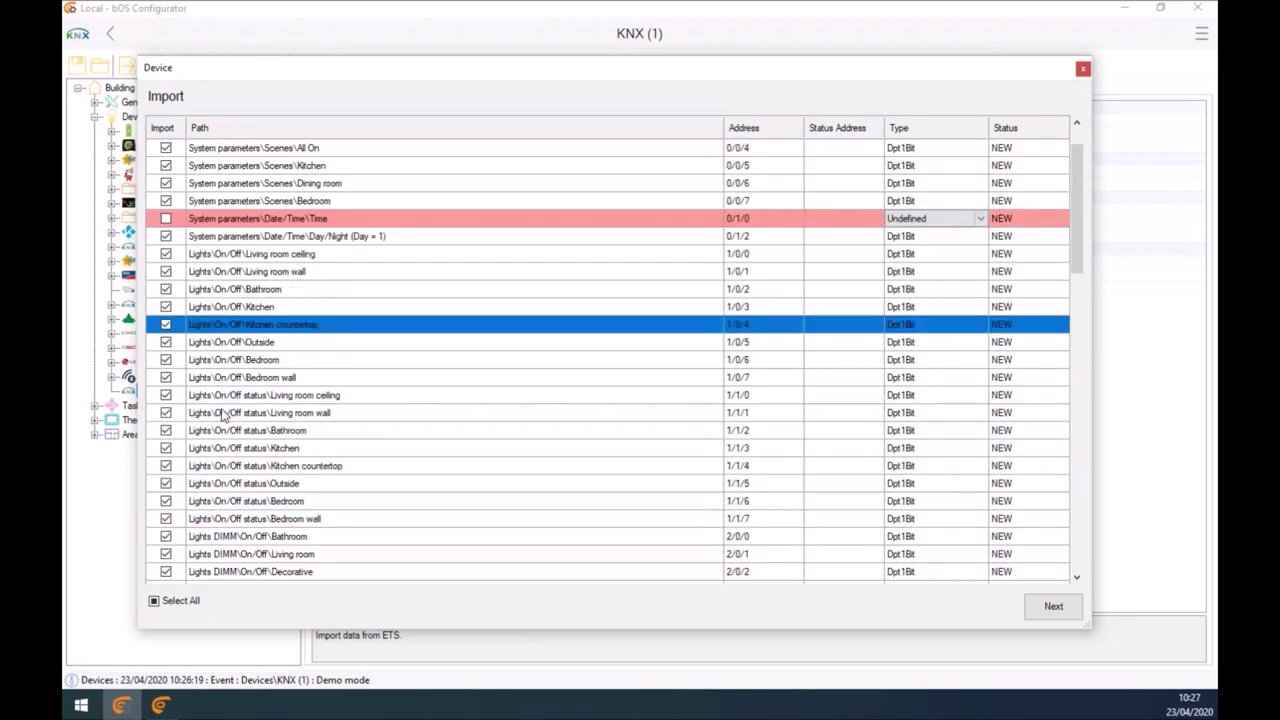
scroll(219, 416, "down", 15)
scroll(213, 424, "up", 10)
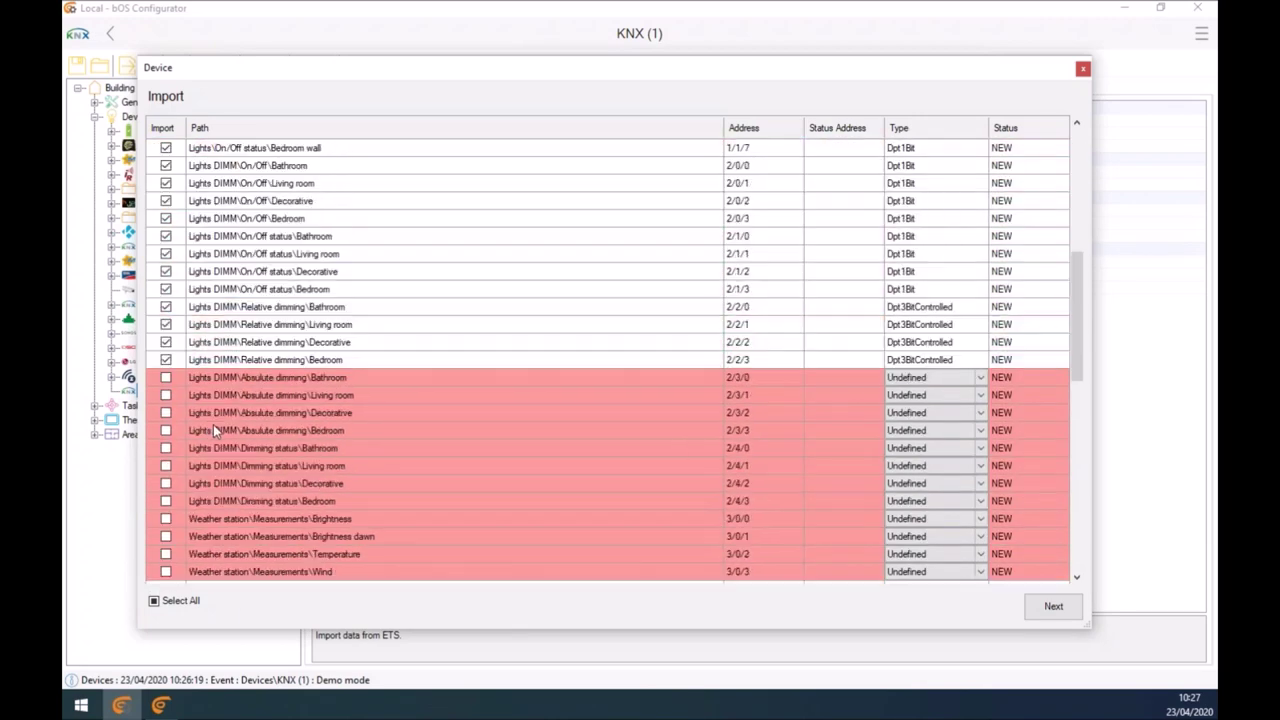
scroll(213, 424, "up", 8)
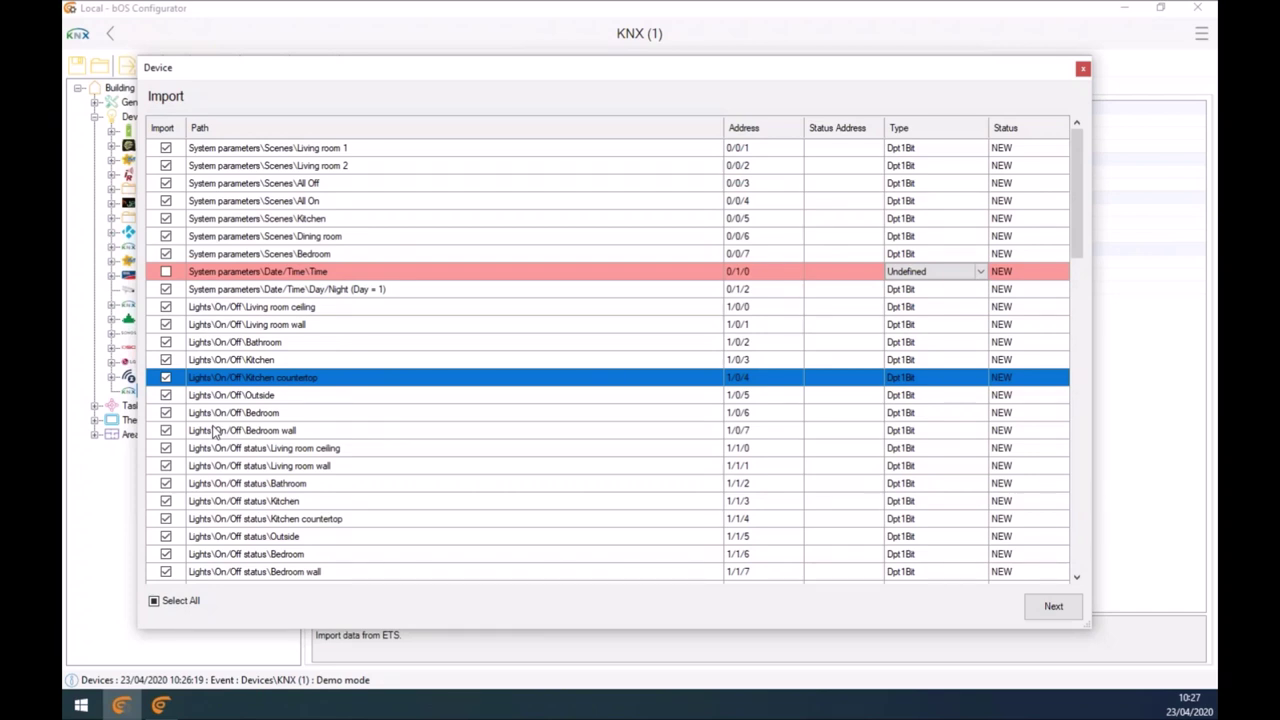
scroll(212, 430, "down", 15)
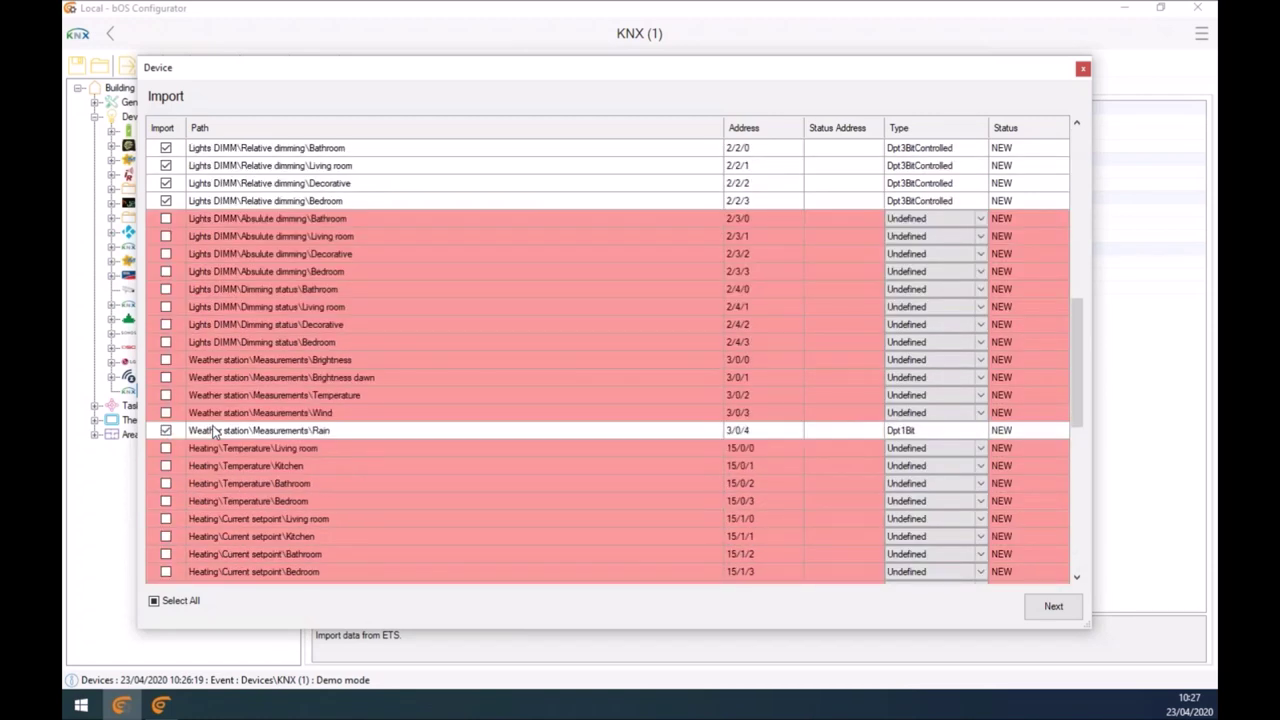
scroll(212, 430, "up", 15)
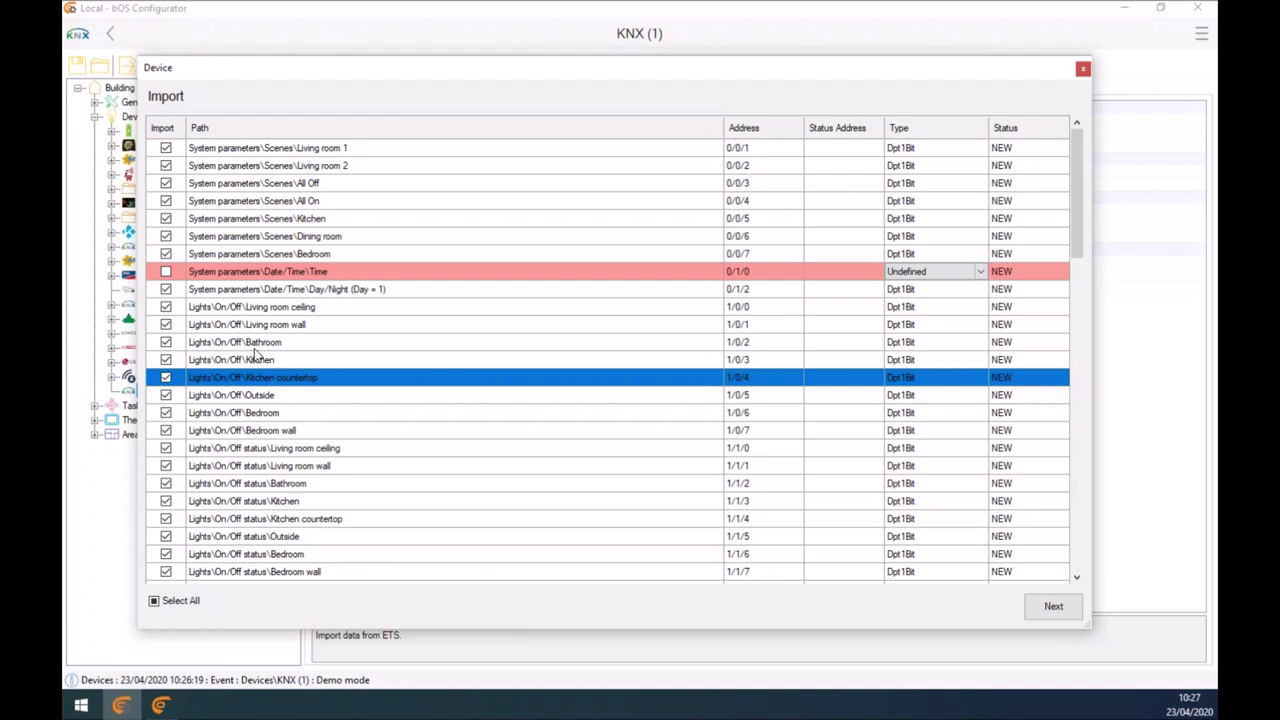
Step: Set the Date/Time\Time address 0/1/0 to type DptTime
left_click(285, 273)
right_click(285, 273)
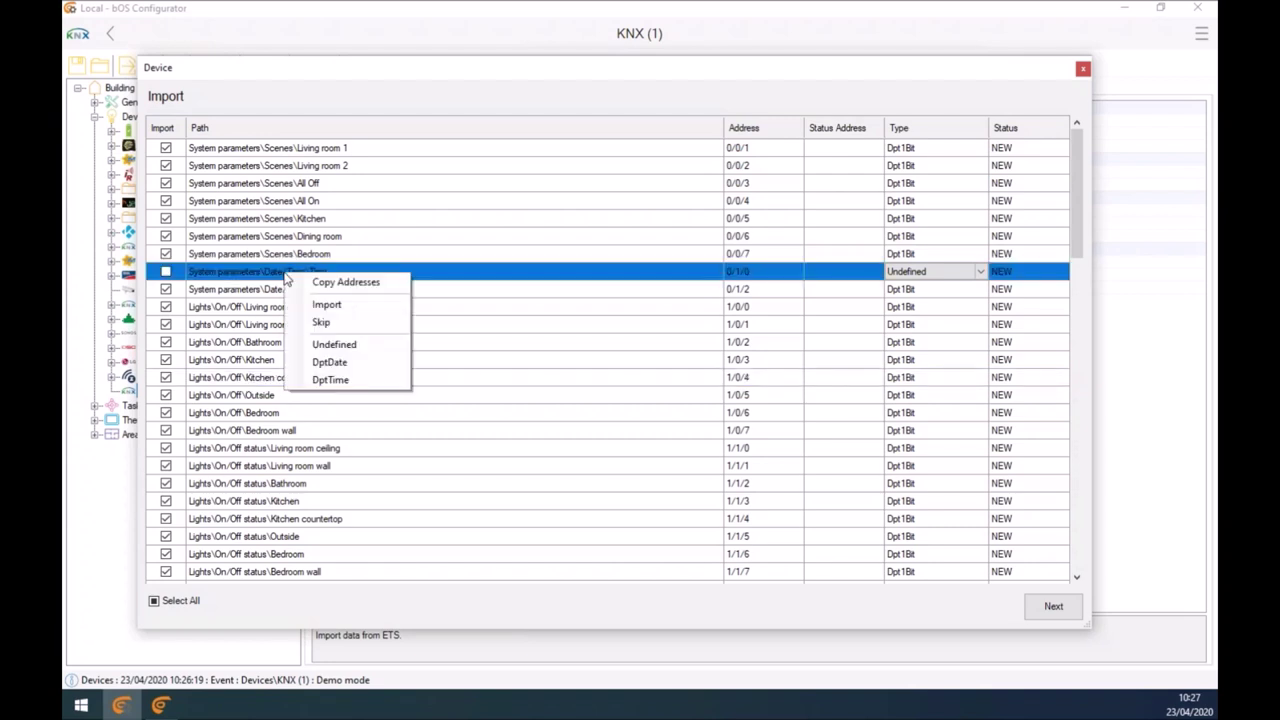
left_click(330, 380)
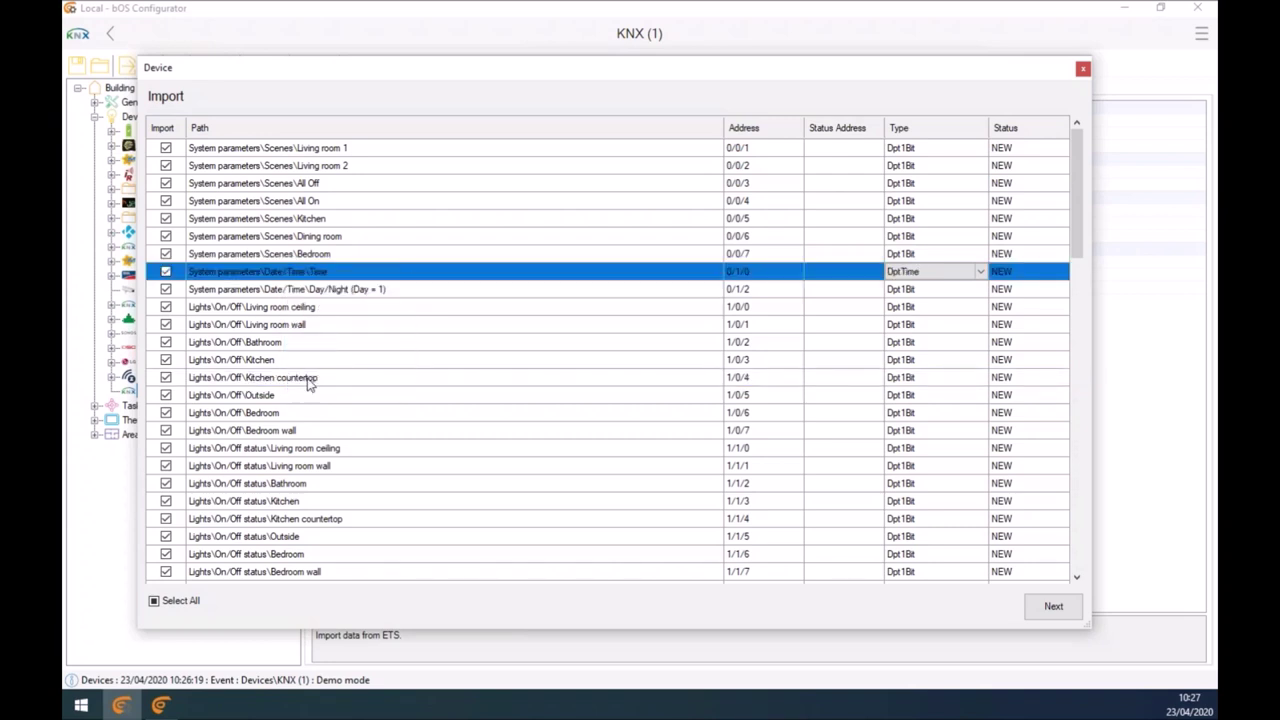
Step: Set the Absolute dimming and Dimming status addresses to Dpt1ByteUnsigned
left_click(307, 378)
scroll(307, 378, "down", 7)
left_click_drag(259, 437, 279, 553)
right_click(258, 481)
left_click(290, 588)
right_click(279, 553)
left_click(311, 662)
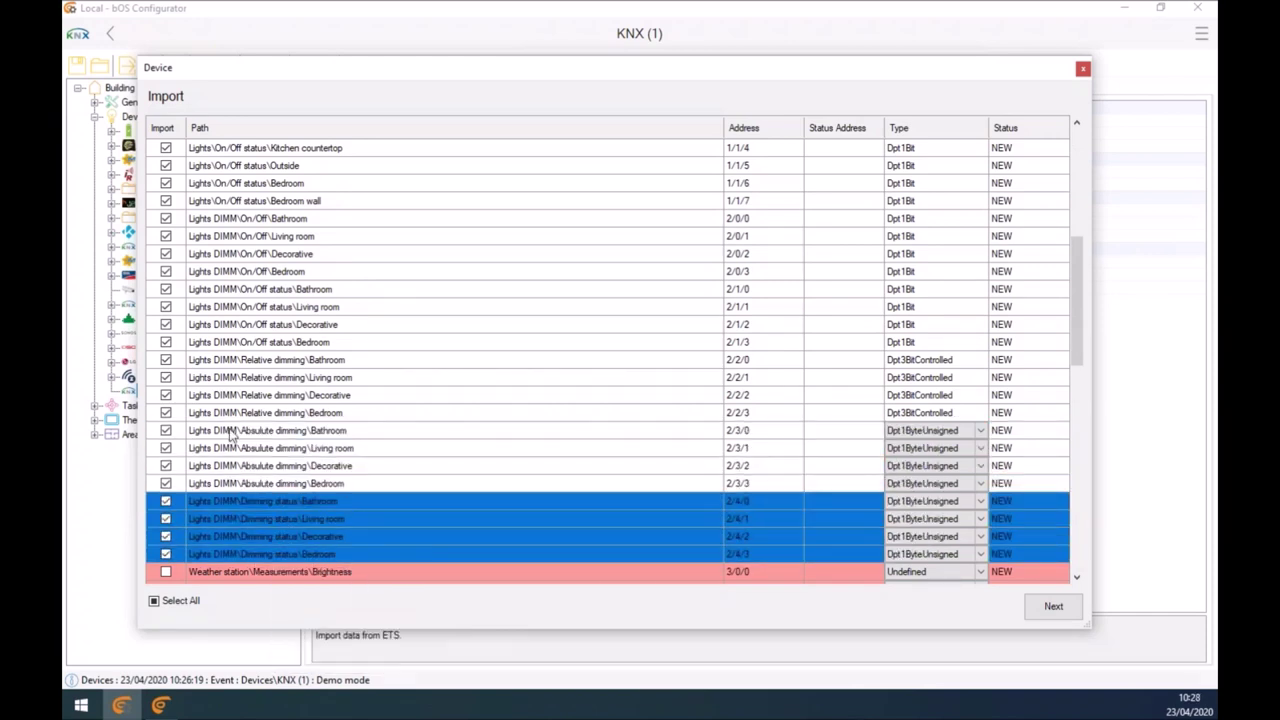
scroll(230, 428, "down", 3)
Step: Set the Brightness through Wind weather addresses to Dpt2ByteFloat
left_click(233, 418)
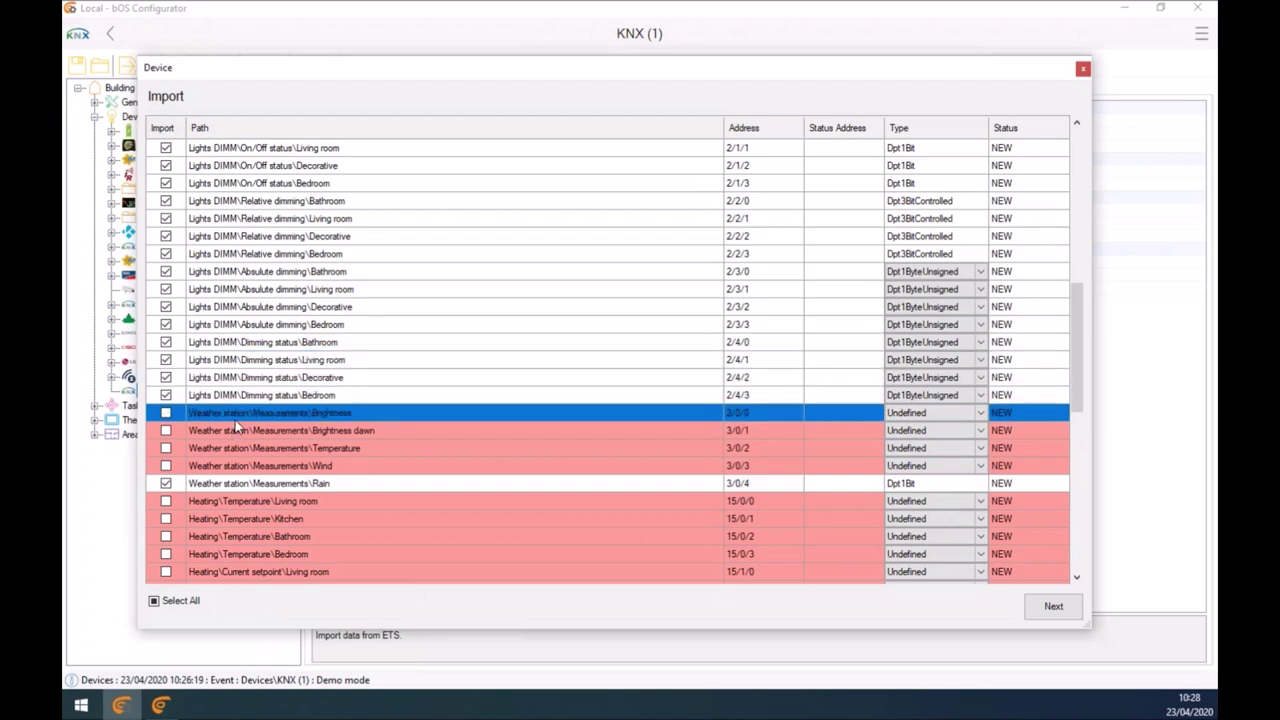
left_click_drag(233, 418, 225, 466)
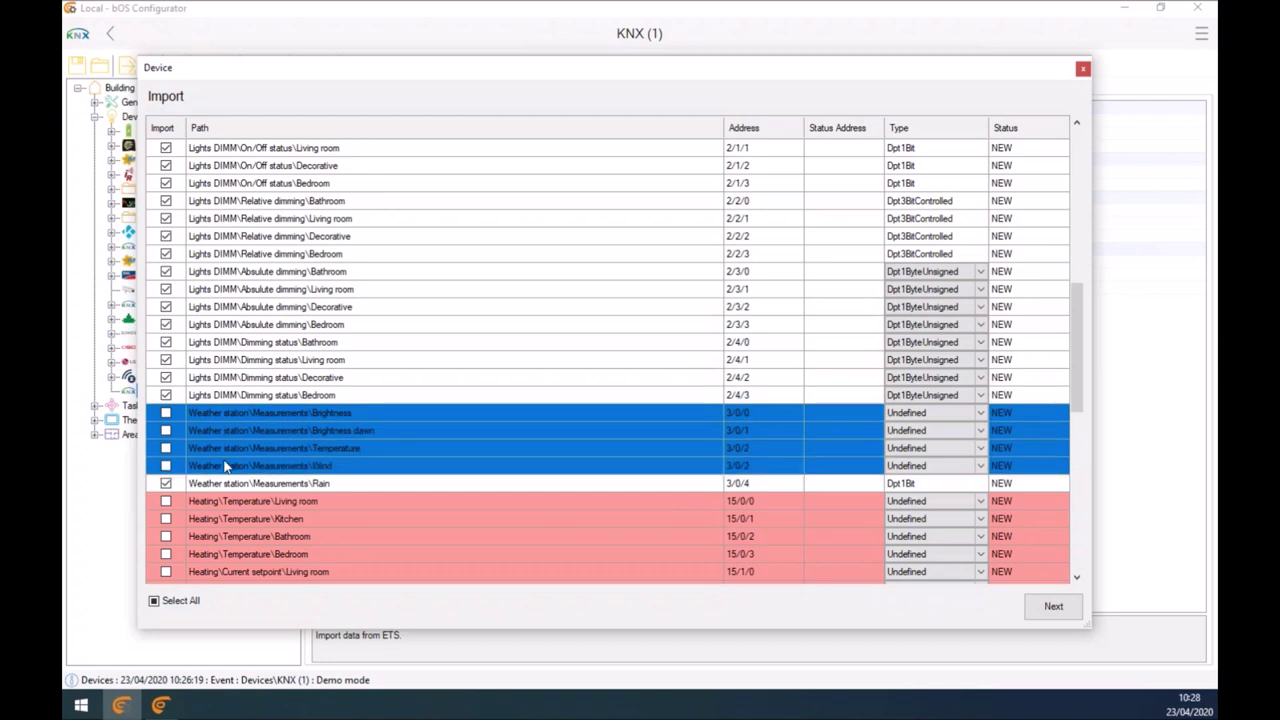
right_click(226, 467)
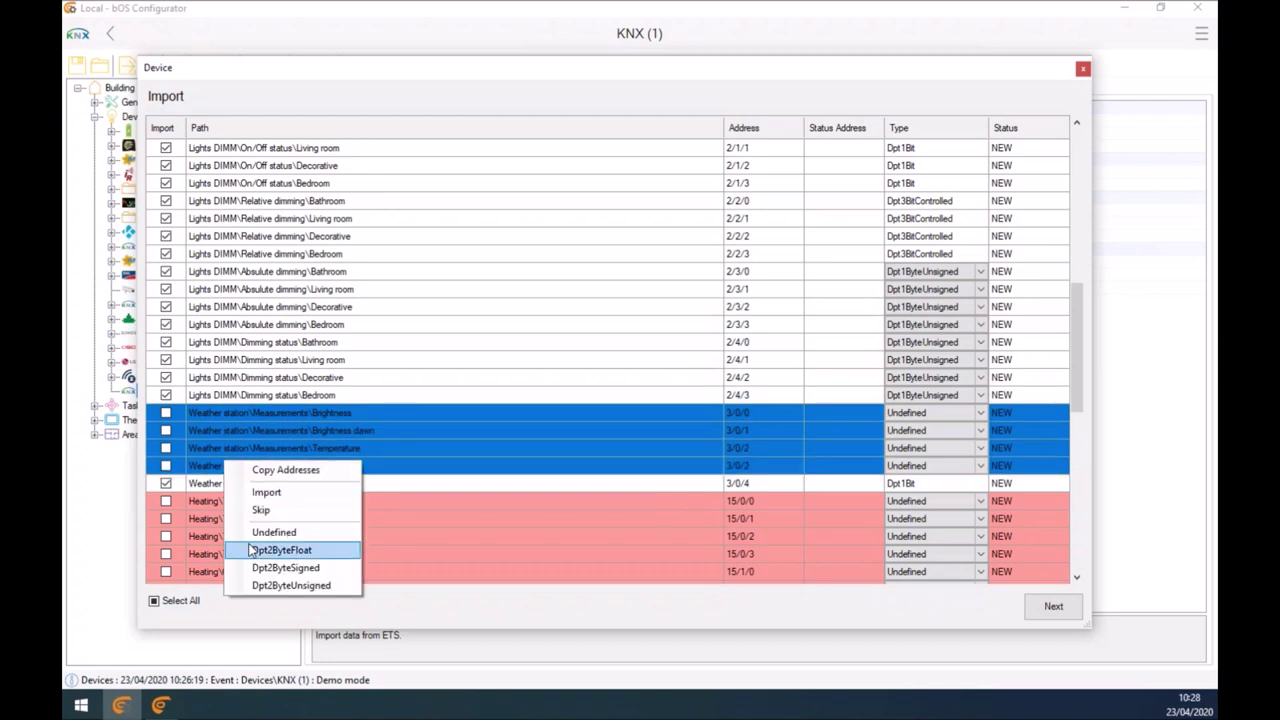
left_click(251, 546)
Step: Set the Shades\Position and Position status addresses to Dpt1ByteUnsigned
scroll(240, 500, "down", 5)
scroll(237, 494, "down", 4)
left_click_drag(240, 450, 247, 571)
right_click(236, 500)
left_click(295, 608)
right_click(247, 571)
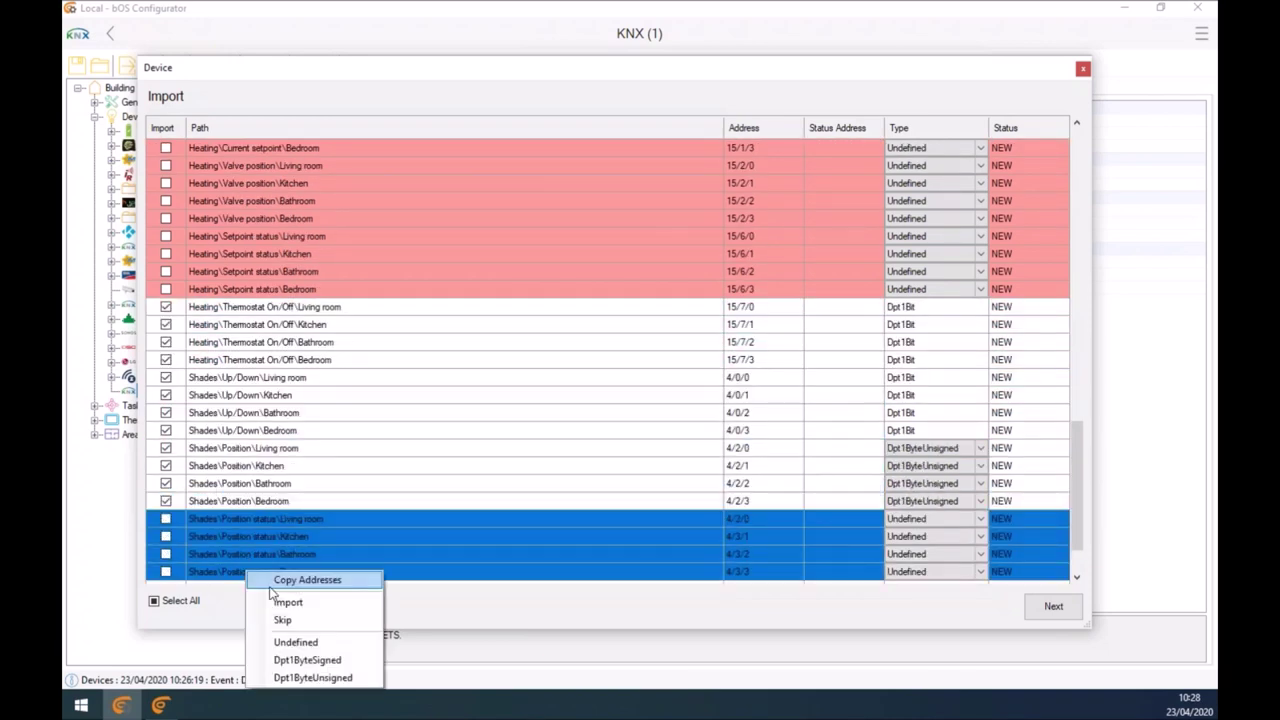
left_click(300, 660)
left_click(293, 430)
scroll(291, 430, "up", 20)
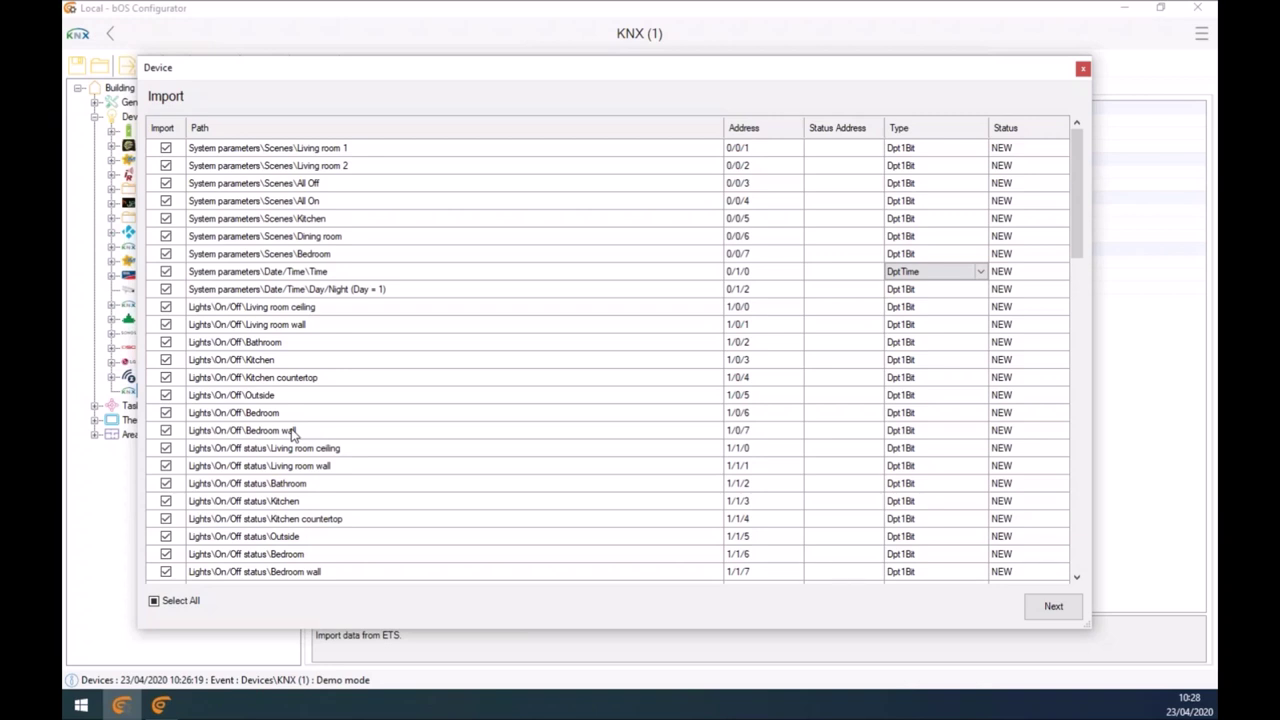
Step: Copy the eight light On/Off status addresses 1/1/0–1/1/7
left_click_drag(241, 313, 222, 432)
scroll(222, 432, "down", 3)
left_click_drag(240, 290, 226, 412)
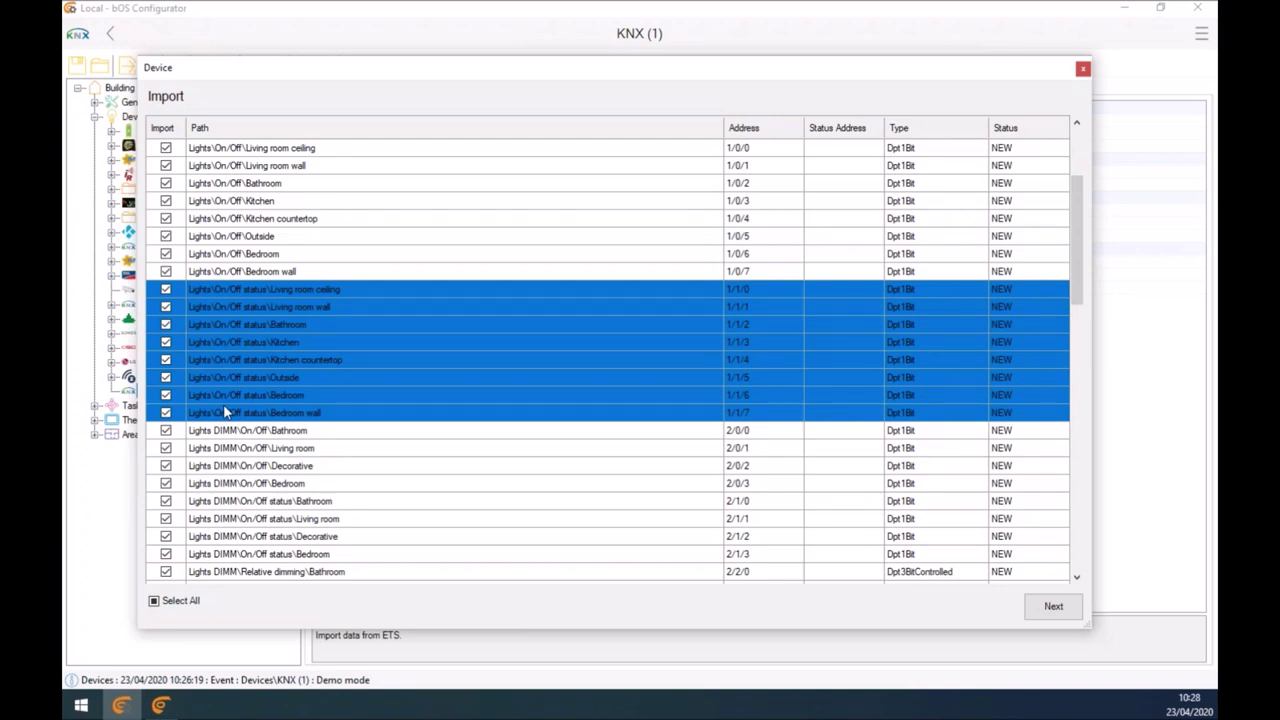
left_click(242, 483)
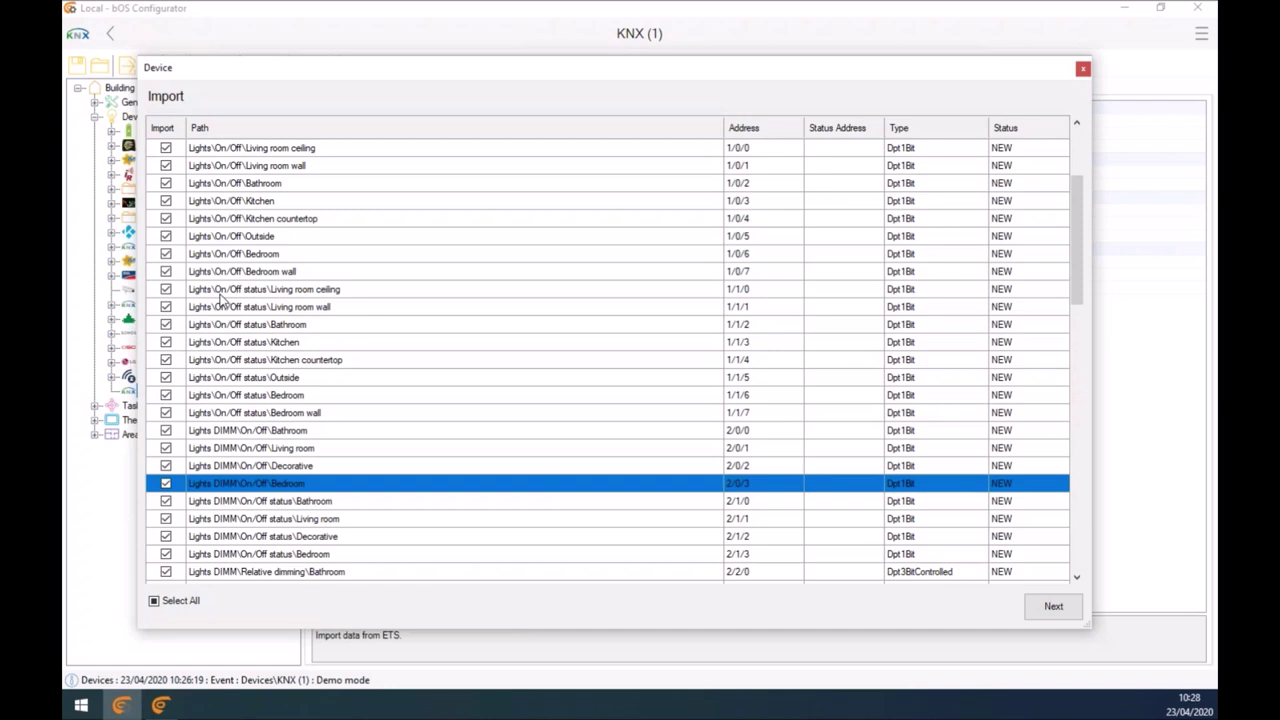
left_click_drag(242, 292, 224, 412)
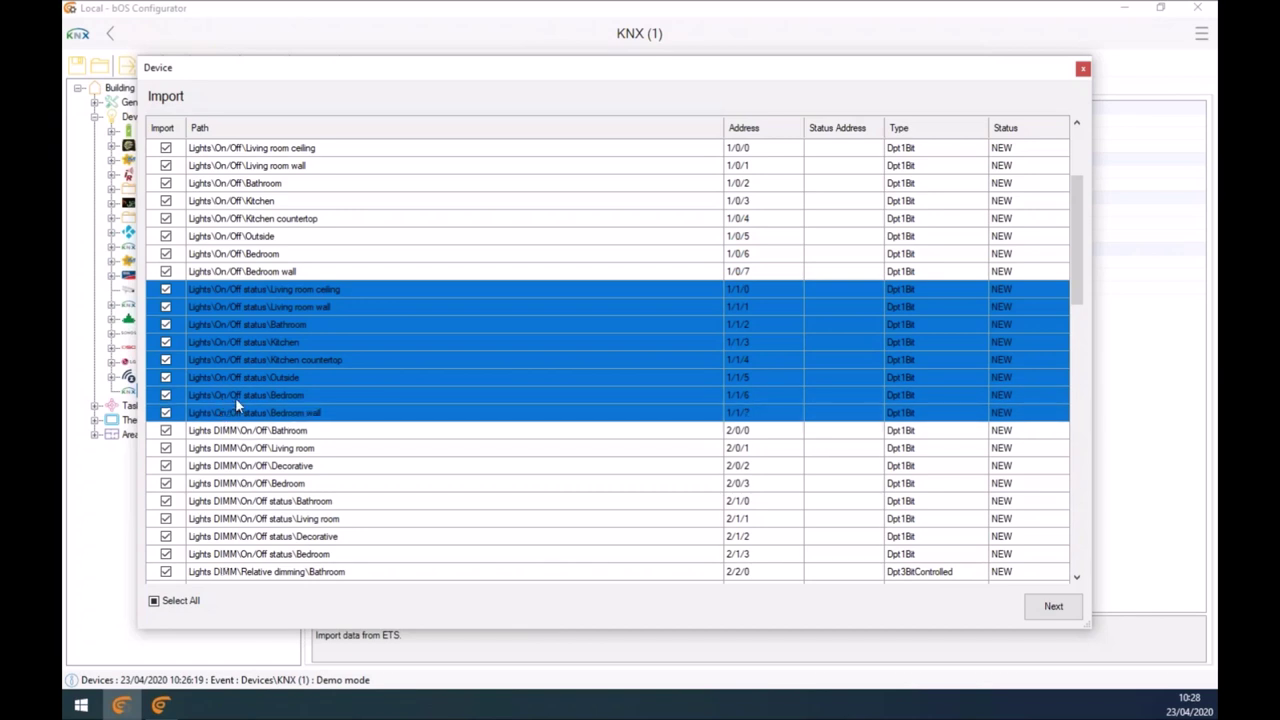
right_click(235, 393)
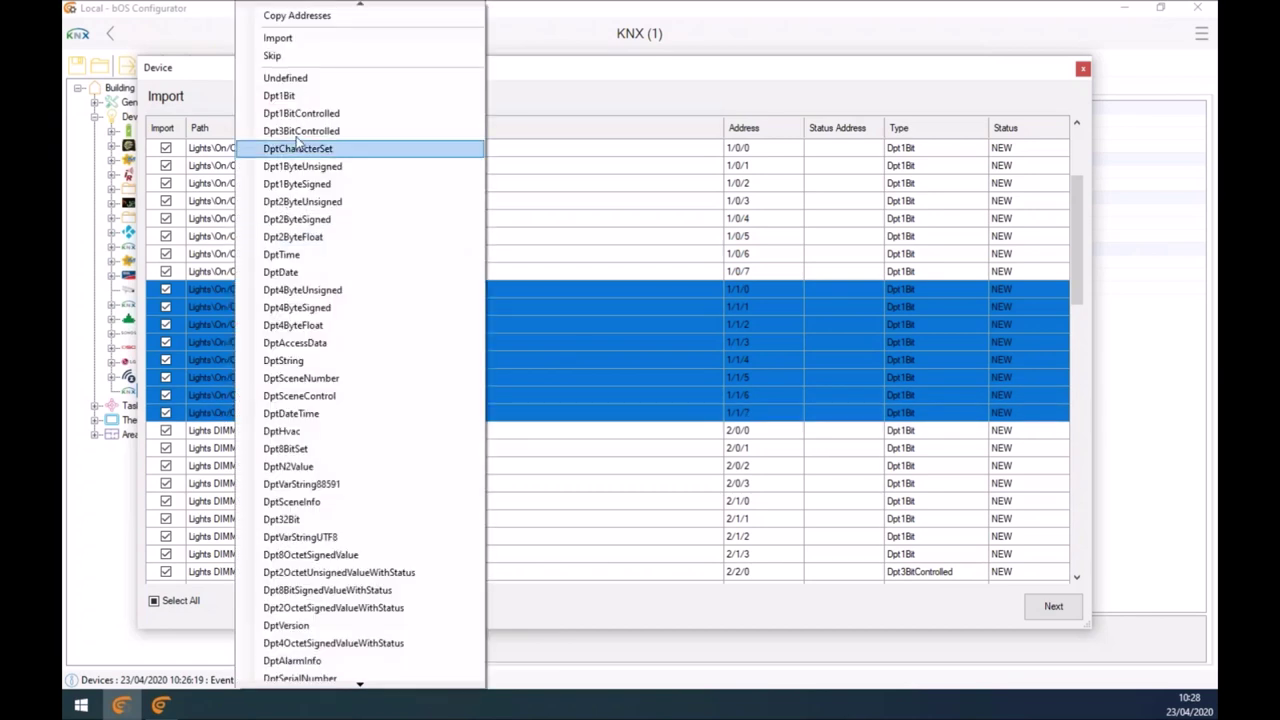
left_click(305, 16)
Step: Paste them as status addresses onto the Lights On/Off rows 1/0/0–1/0/7
scroll(262, 390, "up", 2)
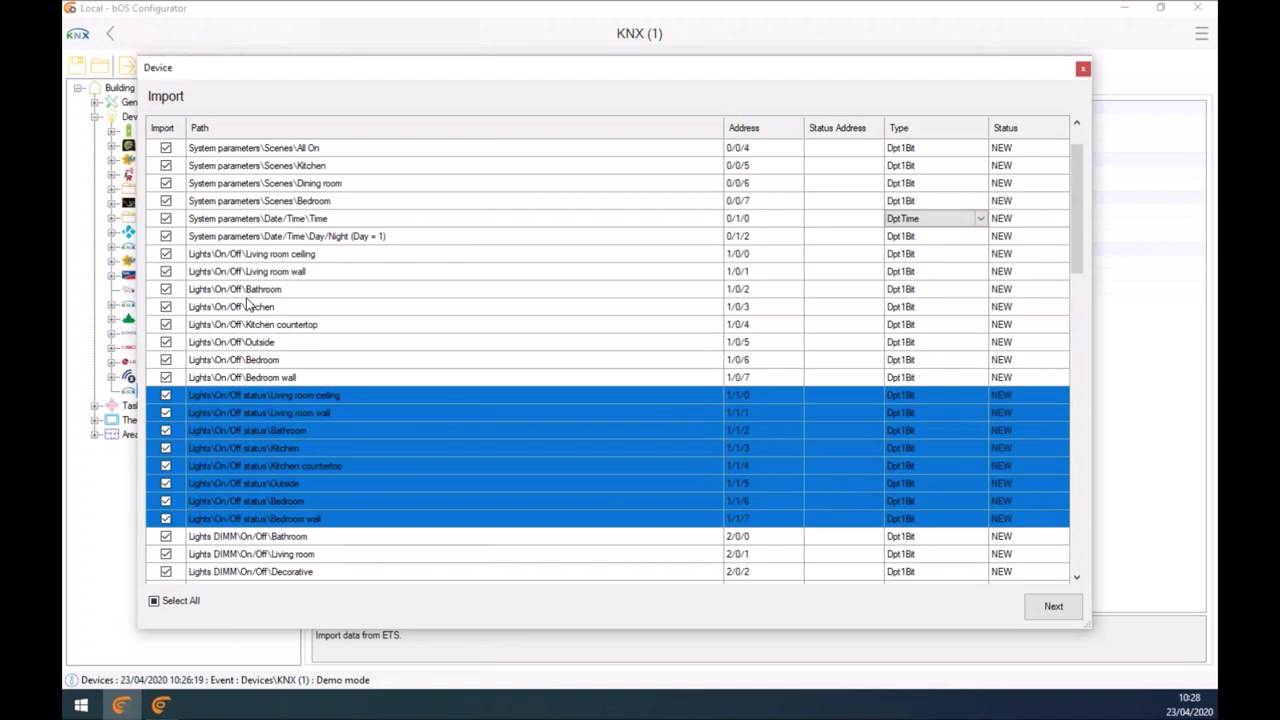
left_click_drag(235, 255, 227, 378)
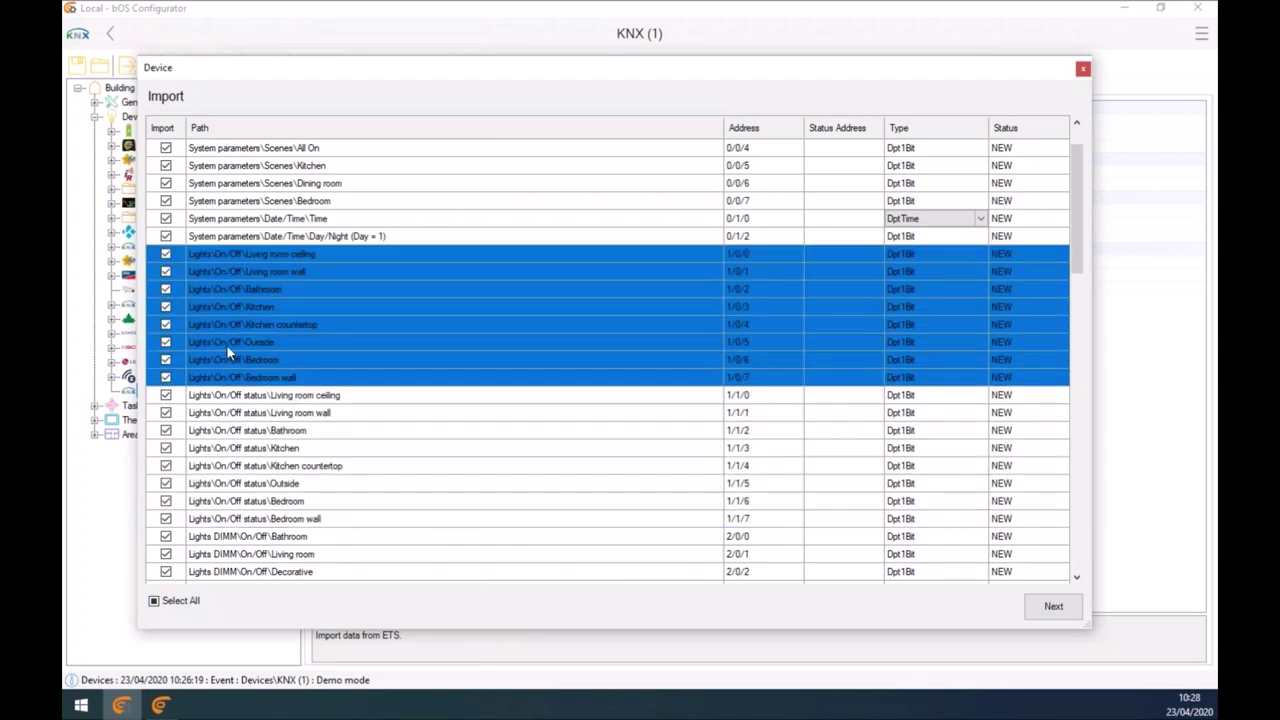
right_click(226, 344)
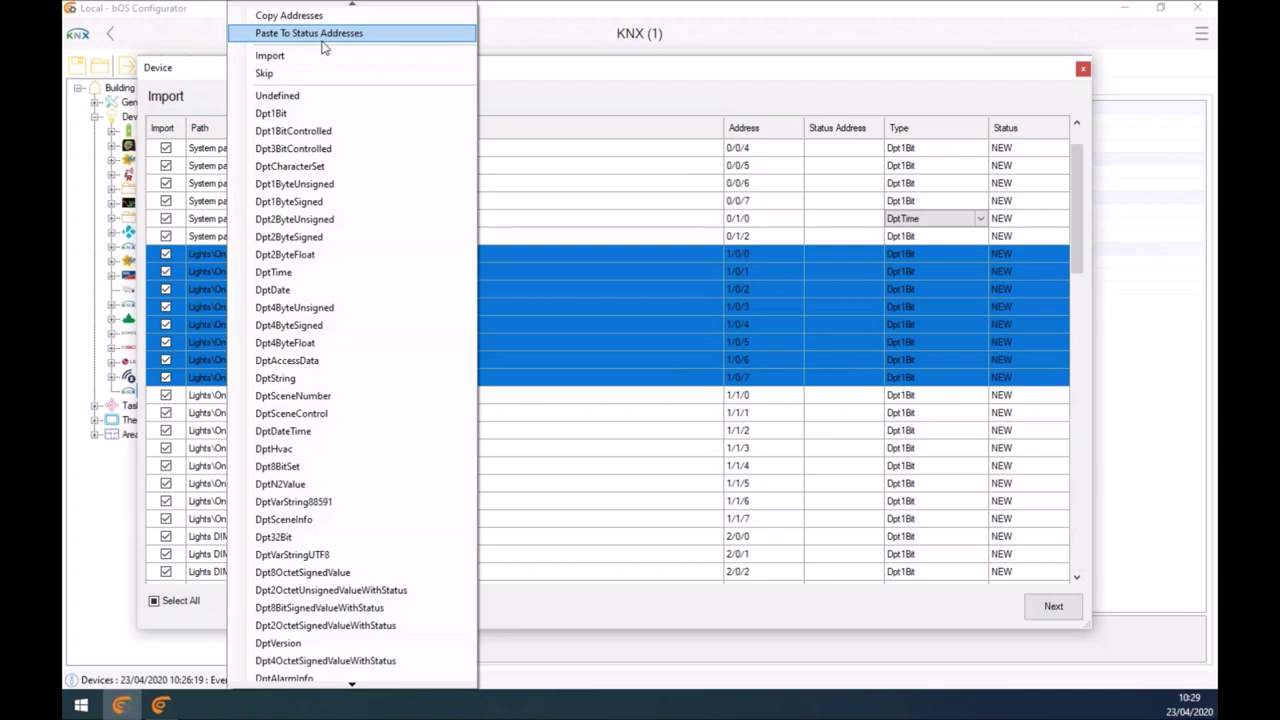
left_click(320, 34)
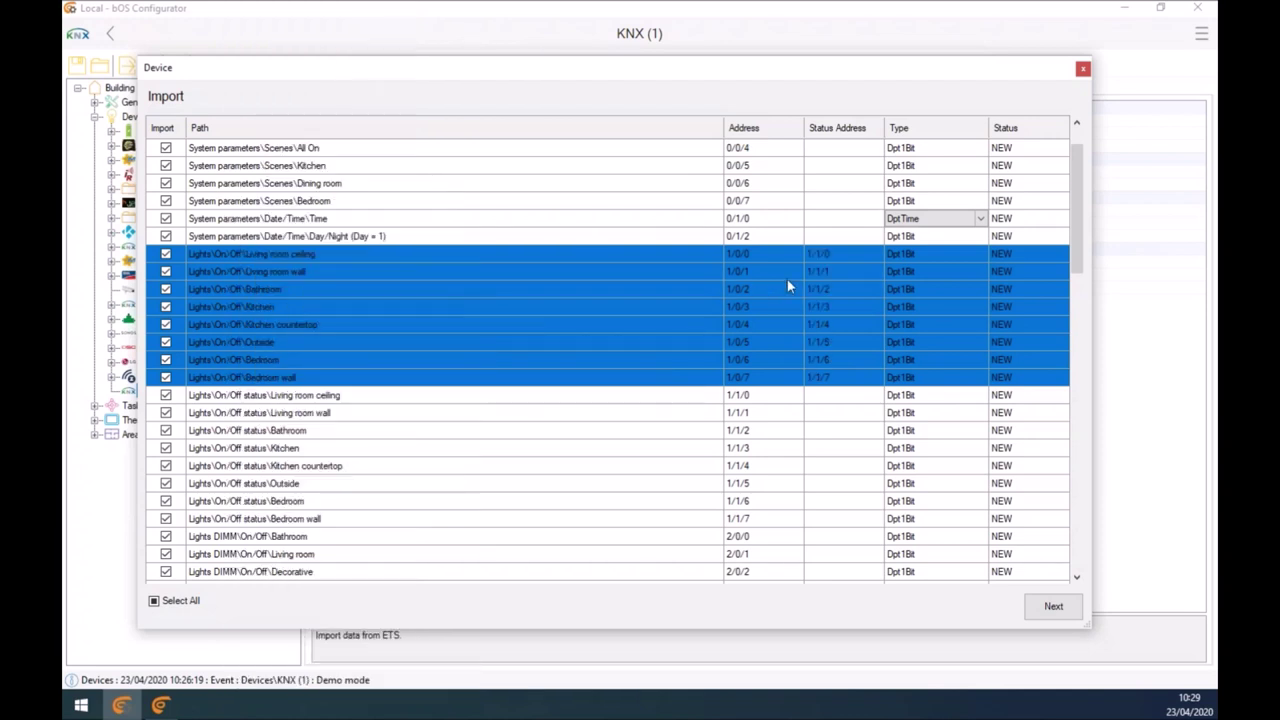
left_click(670, 261)
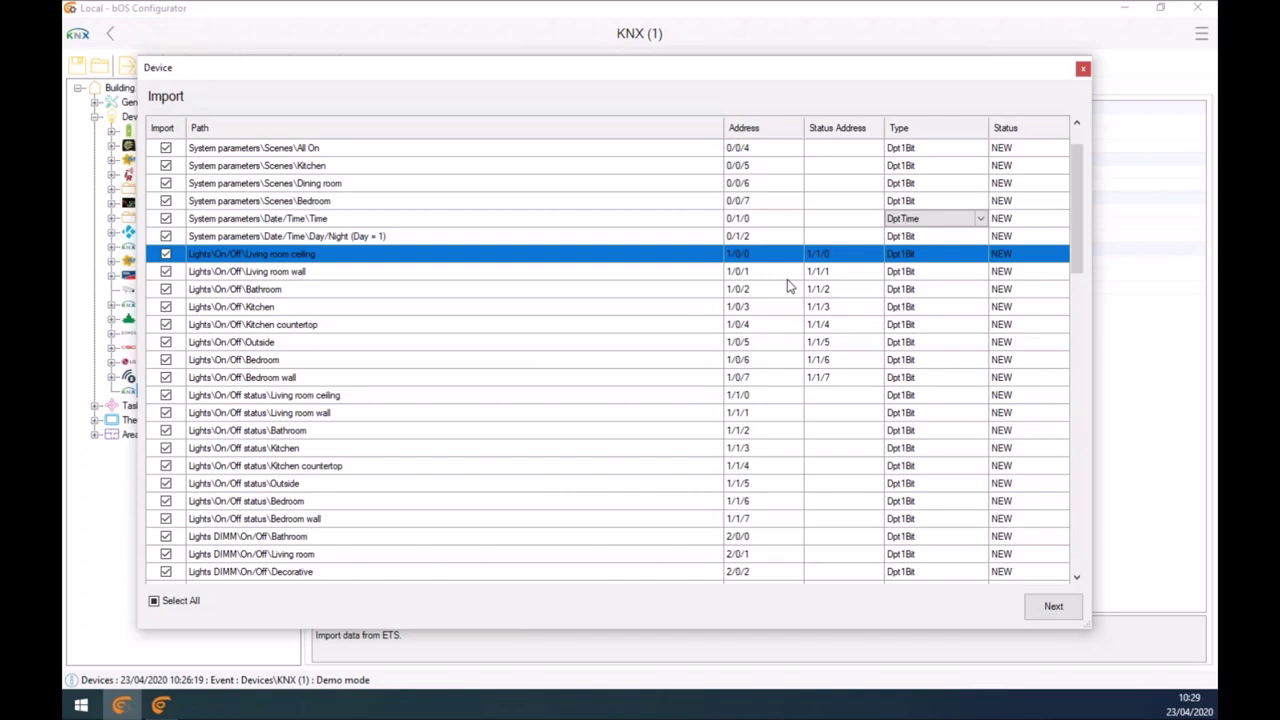
Step: Review the checked rows and import them into KNX (1) as 70 devices
scroll(434, 466, "down", 20)
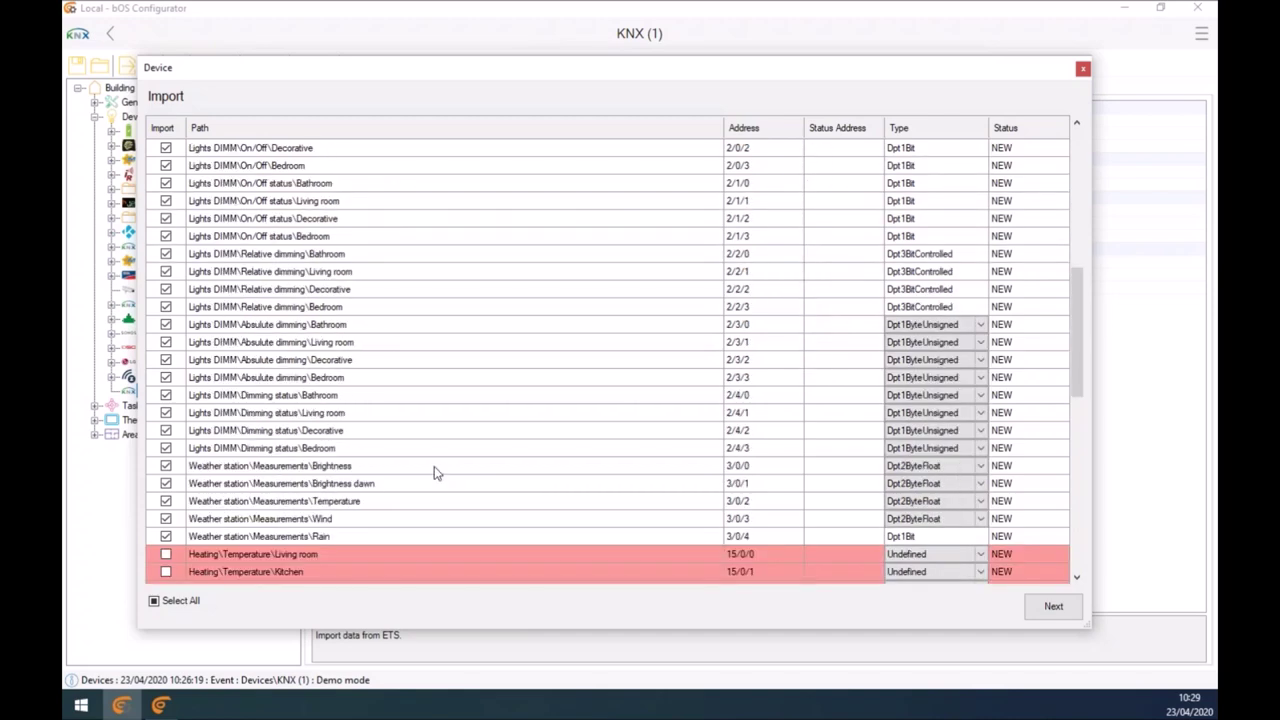
scroll(434, 466, "up", 20)
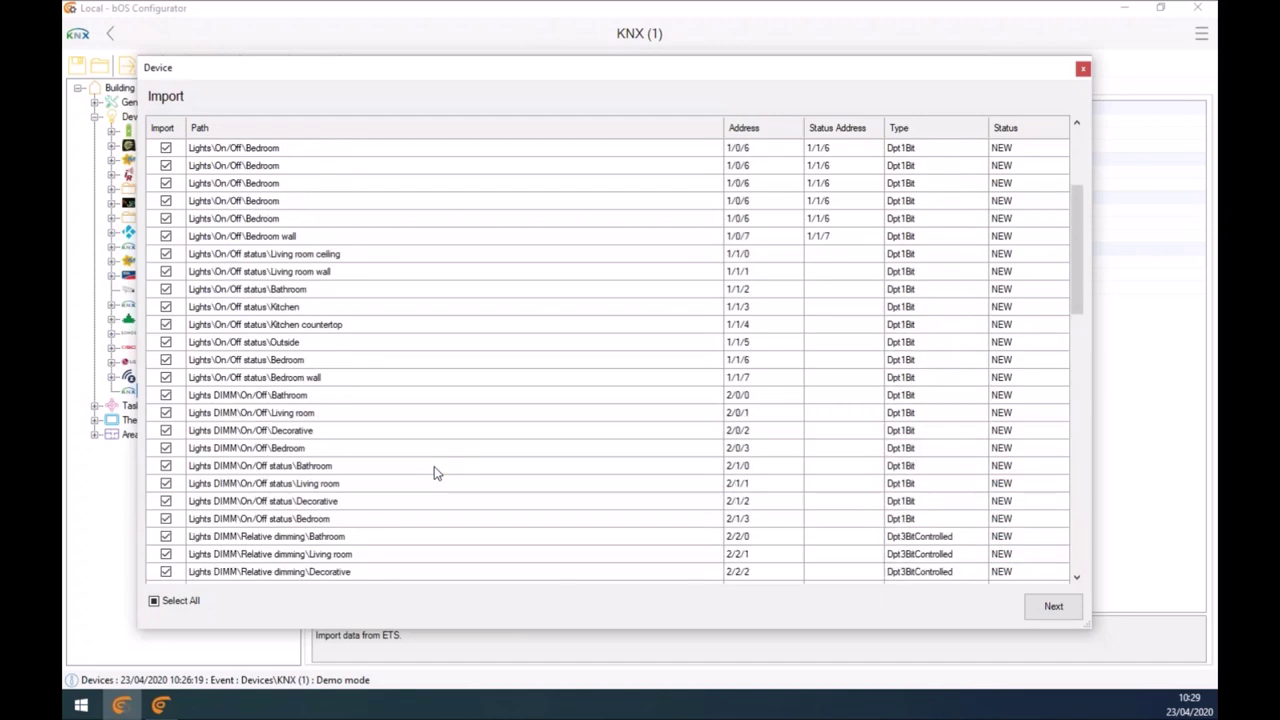
scroll(434, 466, "down", 15)
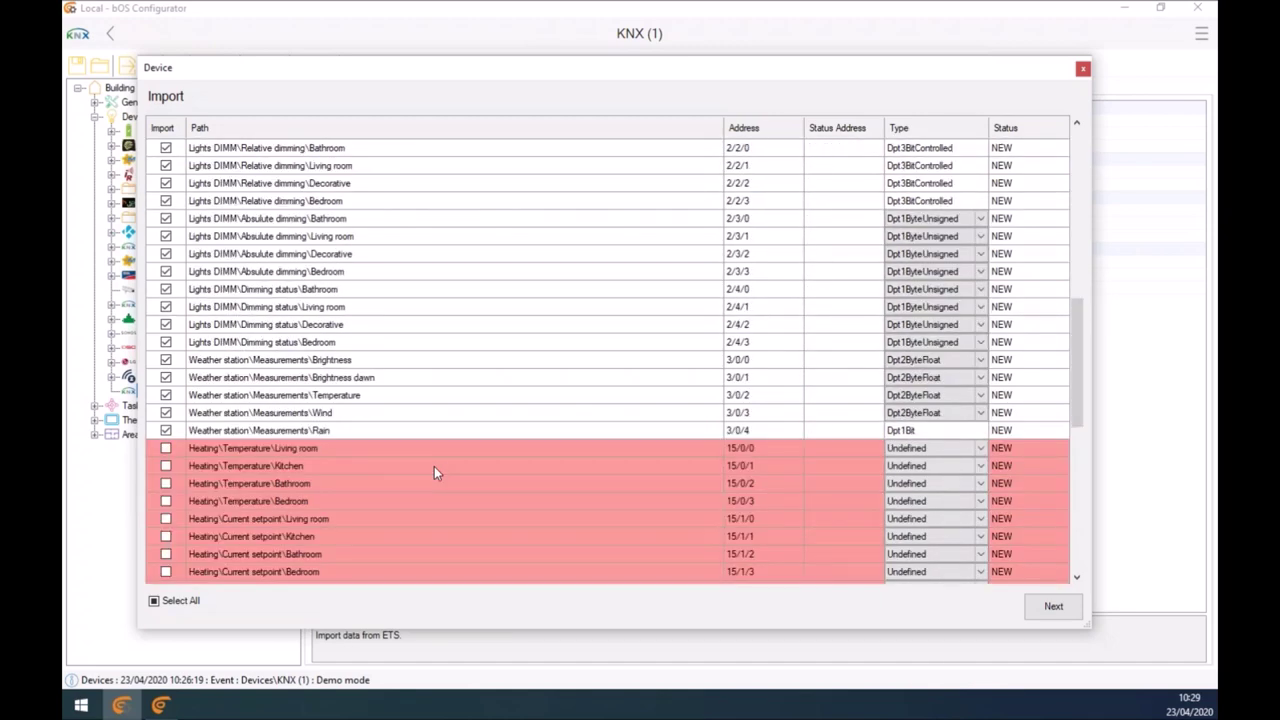
scroll(434, 466, "down", 7)
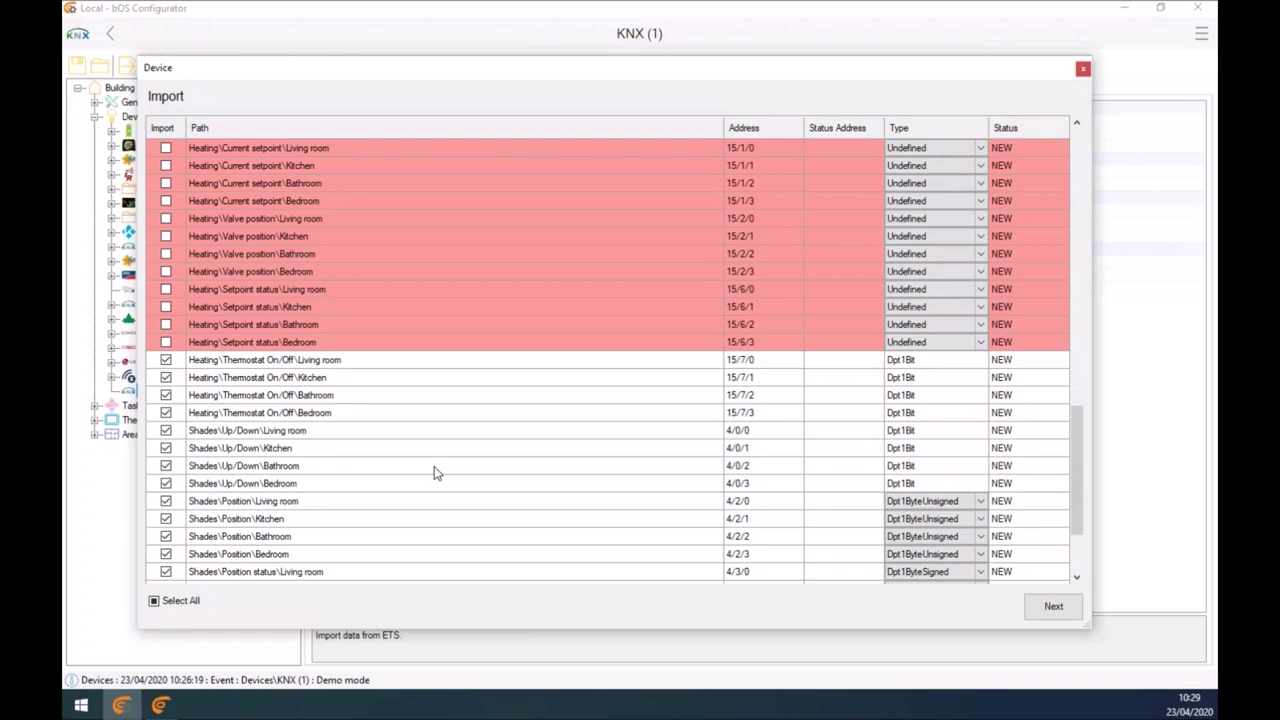
scroll(434, 466, "up", 20)
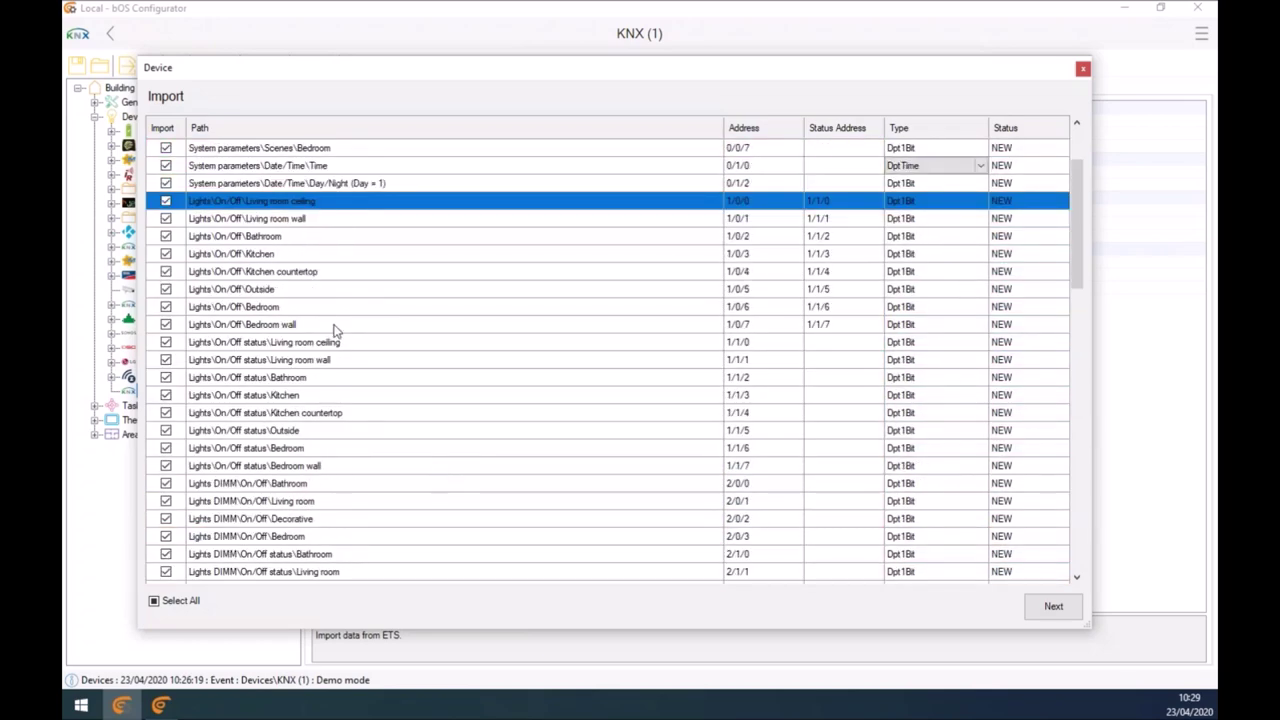
scroll(417, 351, "down", 11)
scroll(417, 351, "down", 5)
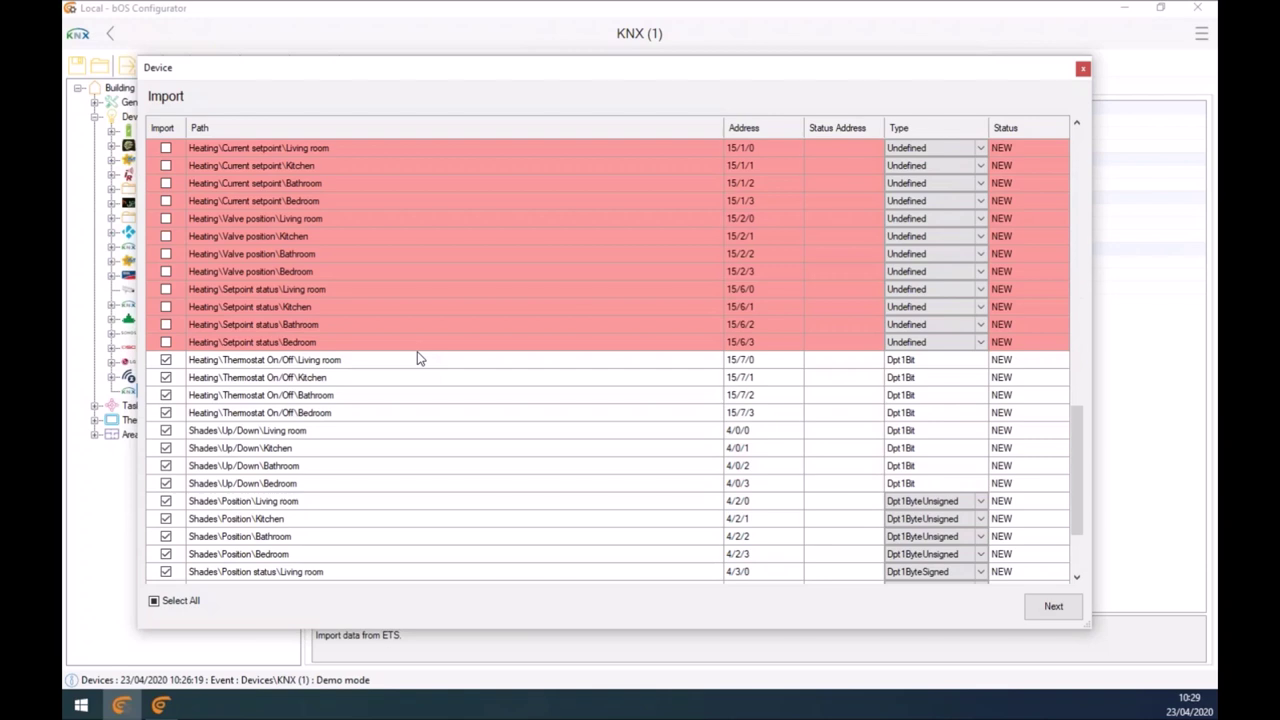
scroll(417, 351, "down", 2)
left_click(1055, 610)
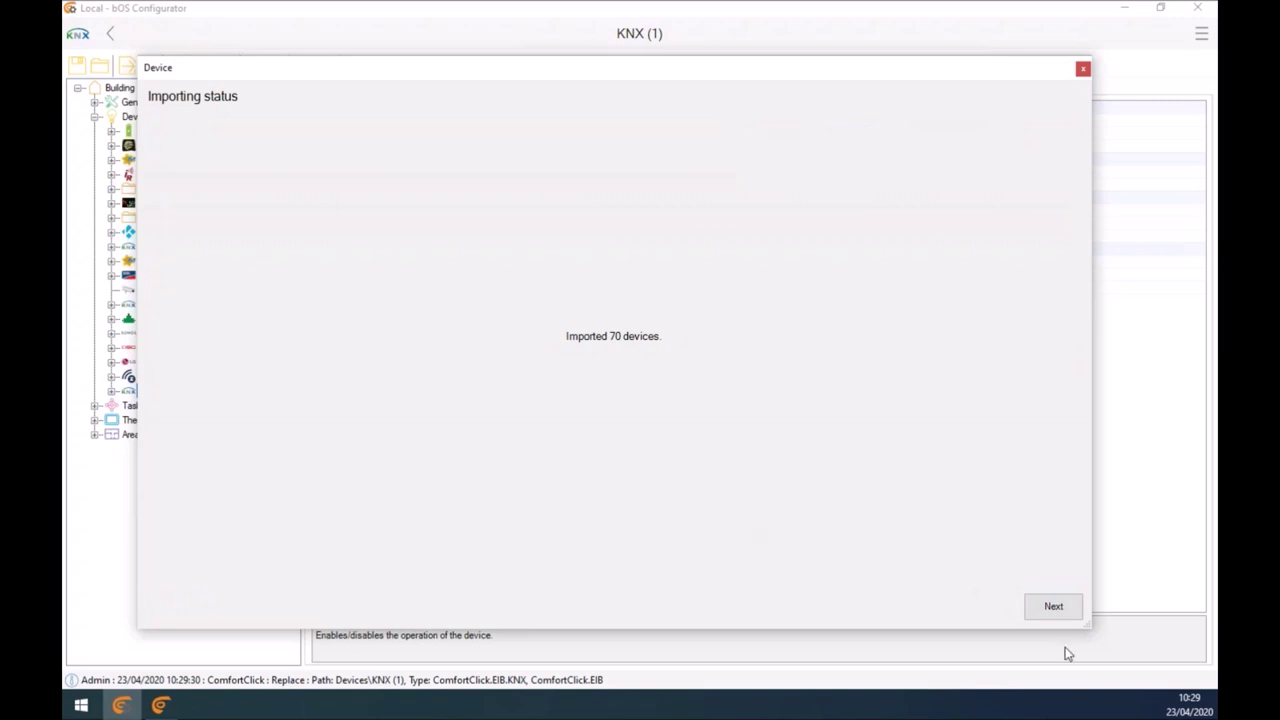
left_click(1053, 606)
Step: Apply the Lamp template to the eight Lights On/Off rows, Bathroom through Outside
scroll(422, 457, "down", 10)
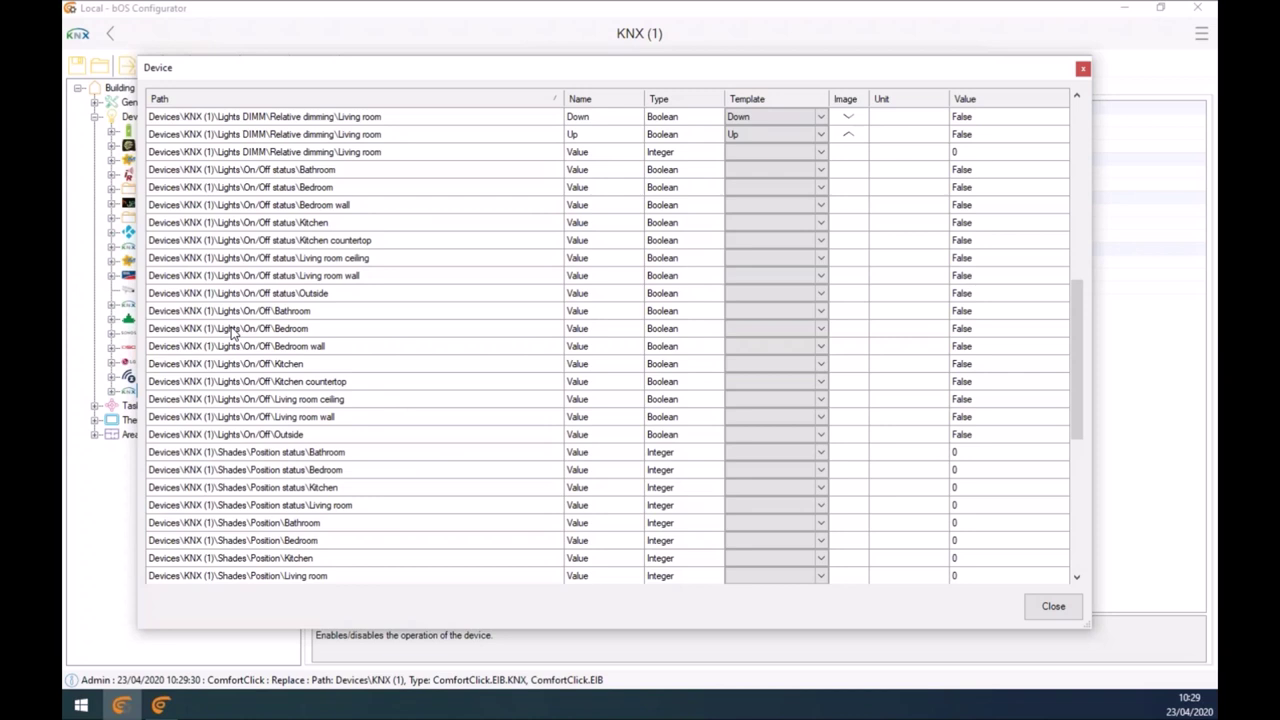
left_click_drag(214, 316, 205, 427)
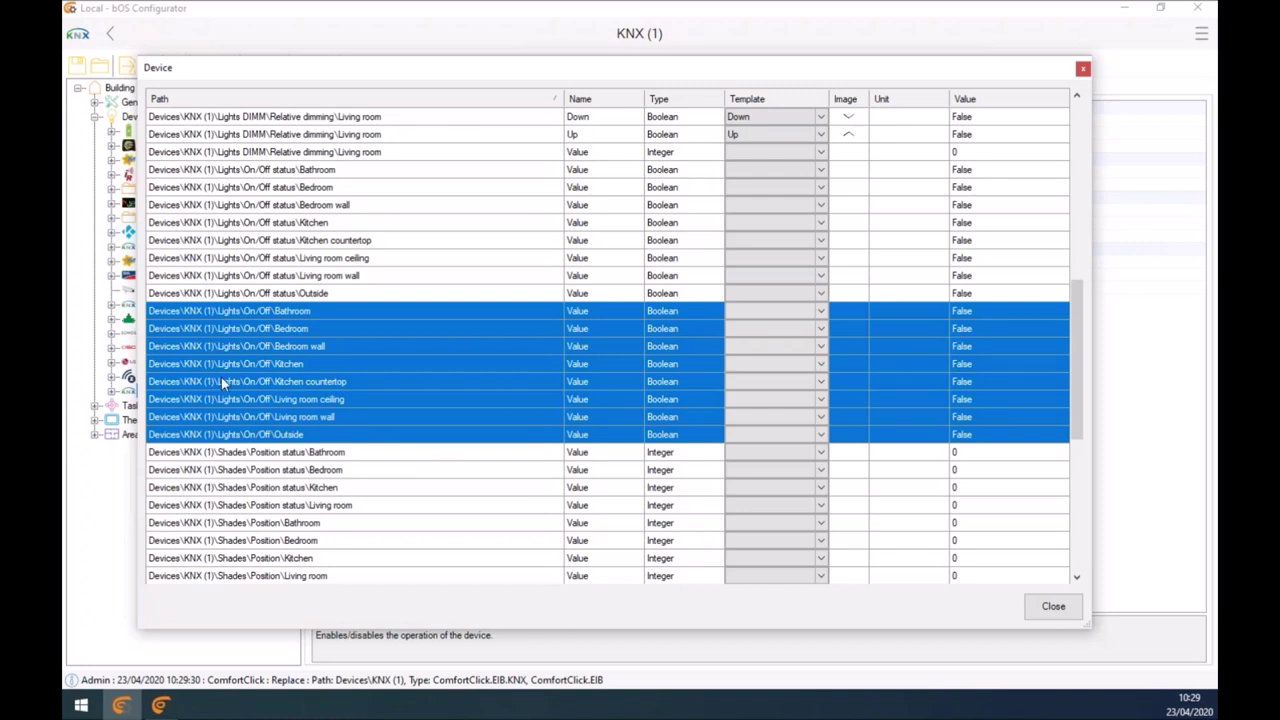
left_click(232, 342)
left_click_drag(235, 311, 250, 436)
right_click(259, 422)
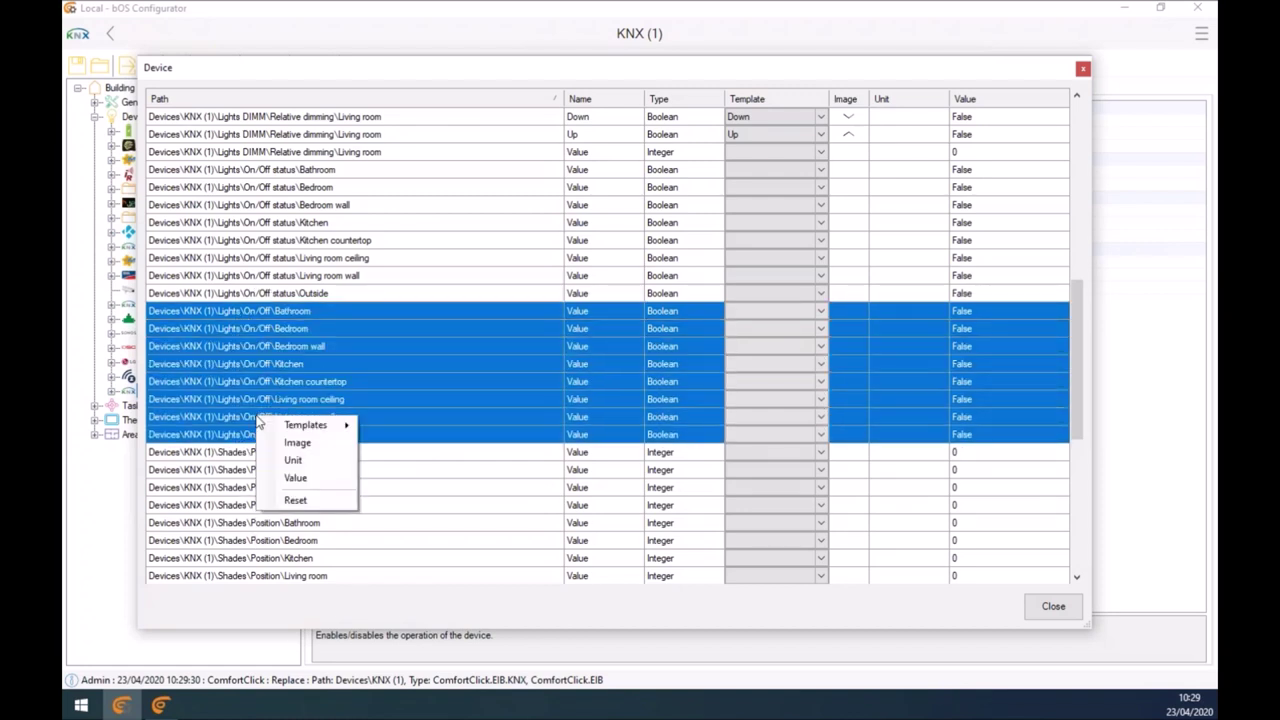
mouse_move(296, 426)
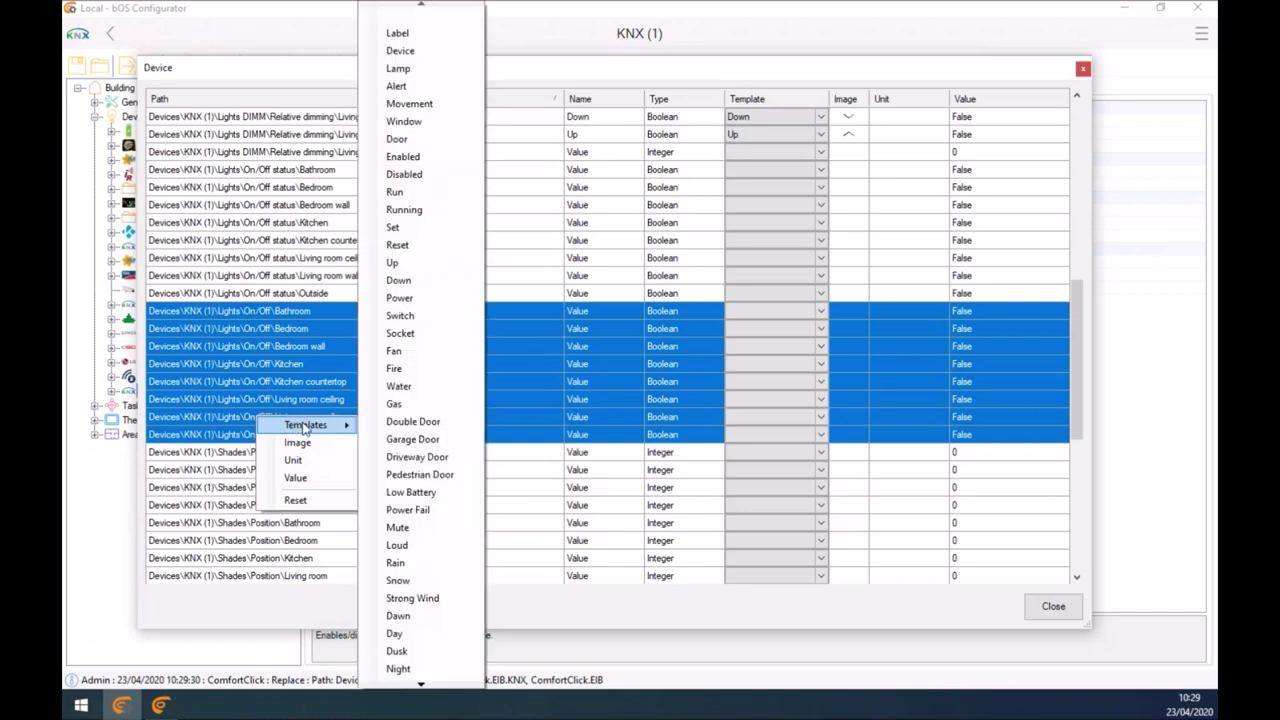
left_click(398, 68)
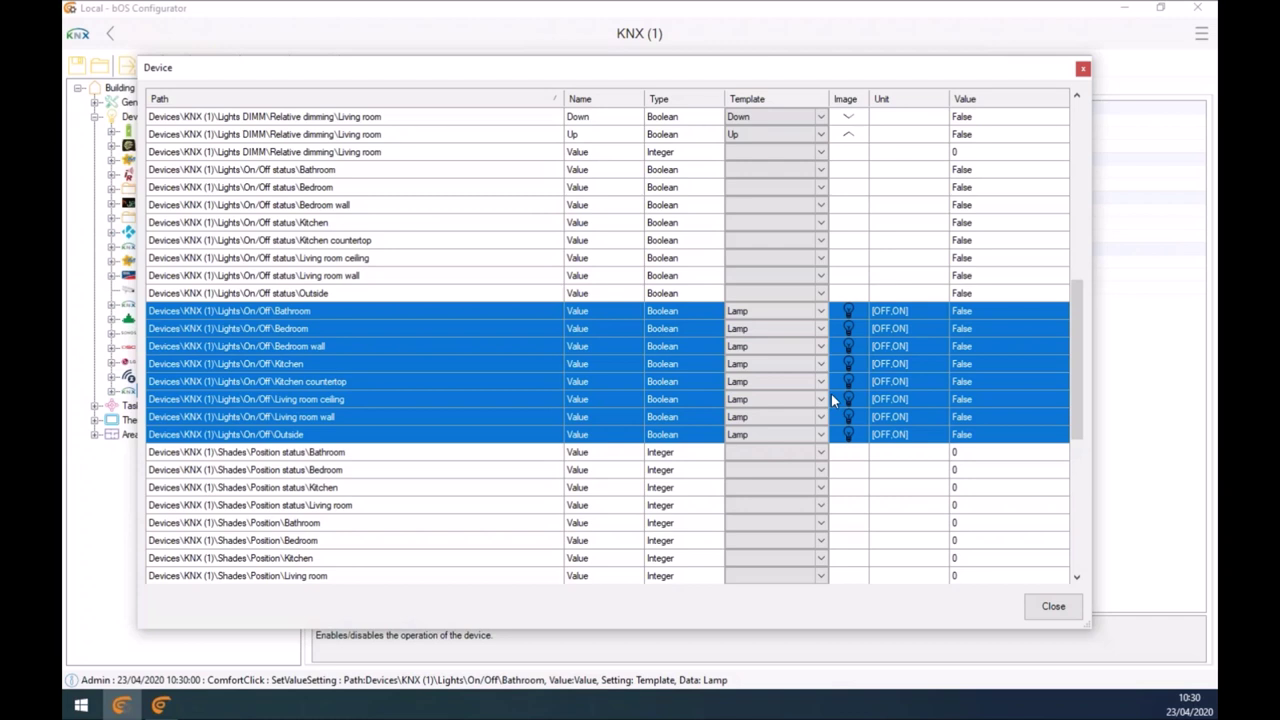
Step: Give Bedroom, Bedroom wall, Kitchen and Kitchen countertop the CeilingHanging.svg image
left_click(258, 388)
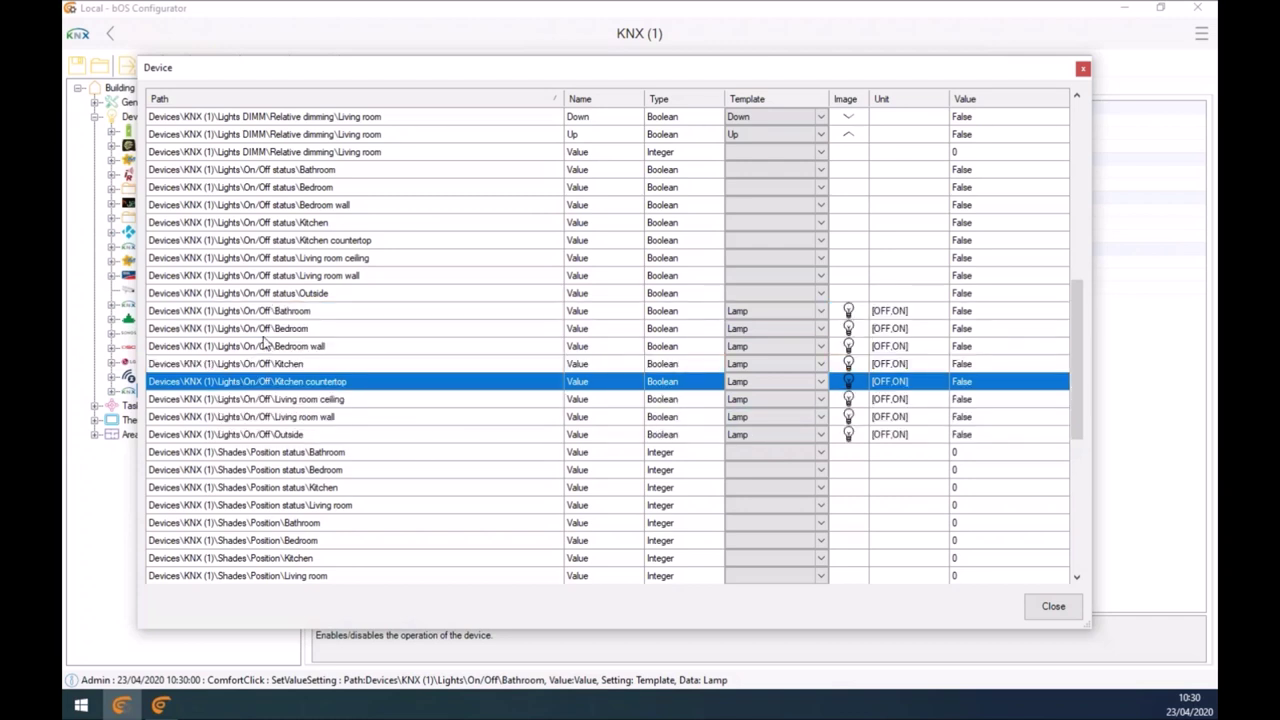
left_click(262, 330, "shift")
right_click(255, 372)
left_click(302, 400)
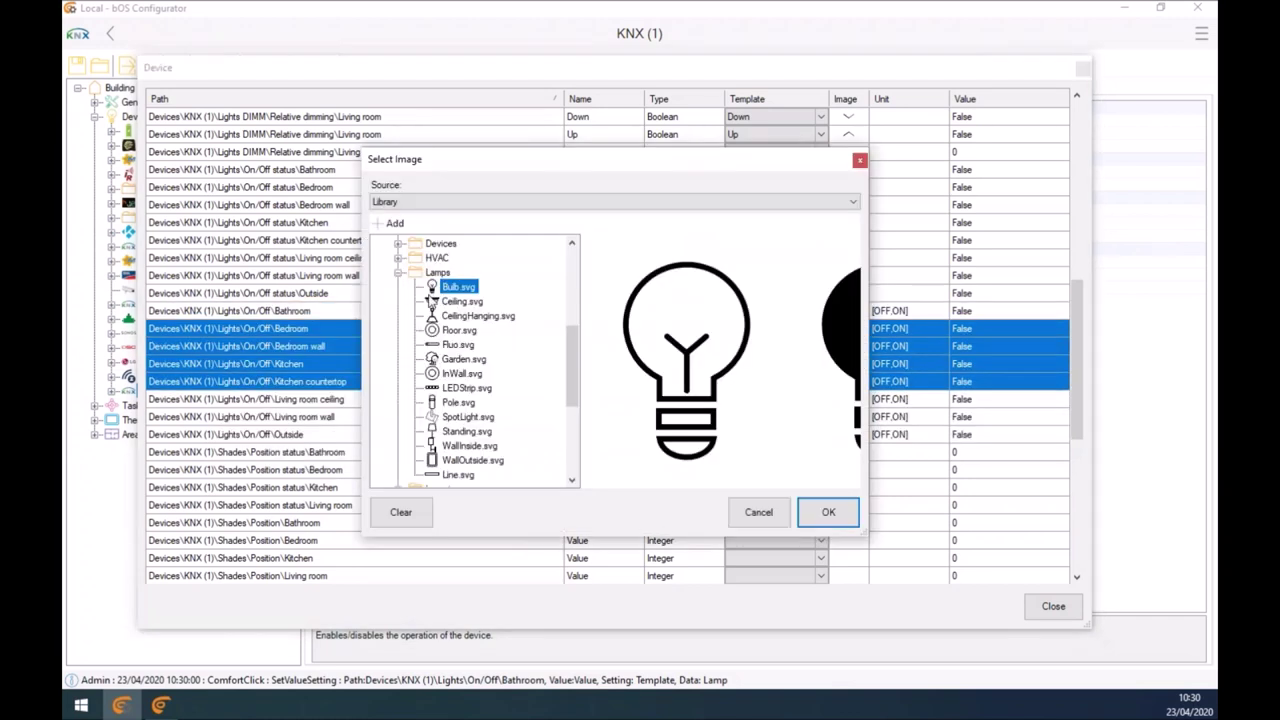
left_click(466, 316)
left_click(828, 512)
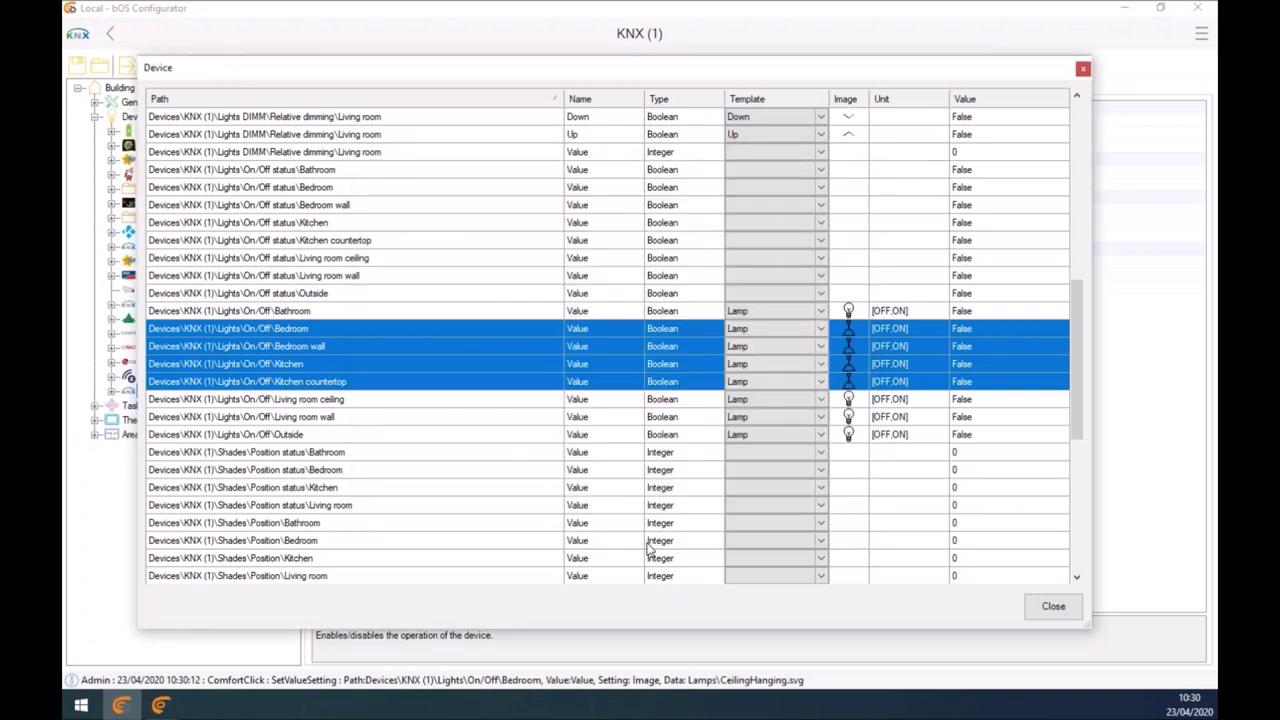
scroll(480, 546, "down", 2)
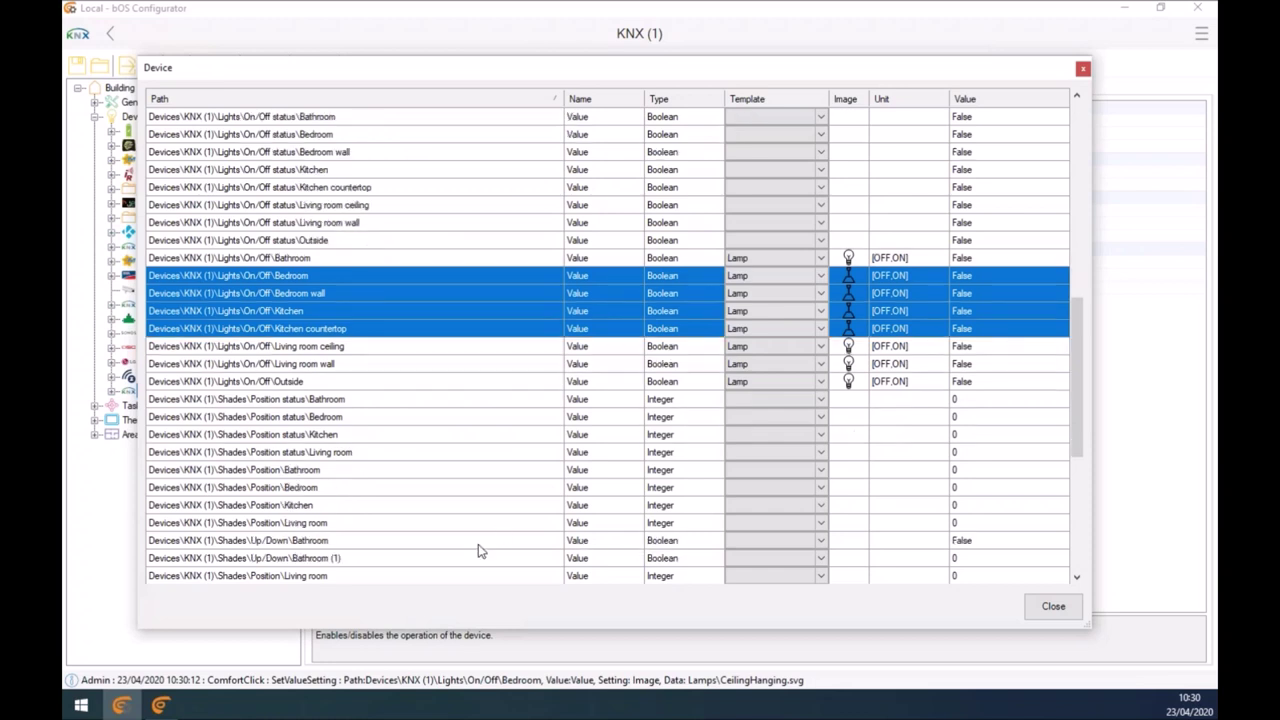
left_click_drag(220, 420, 222, 469)
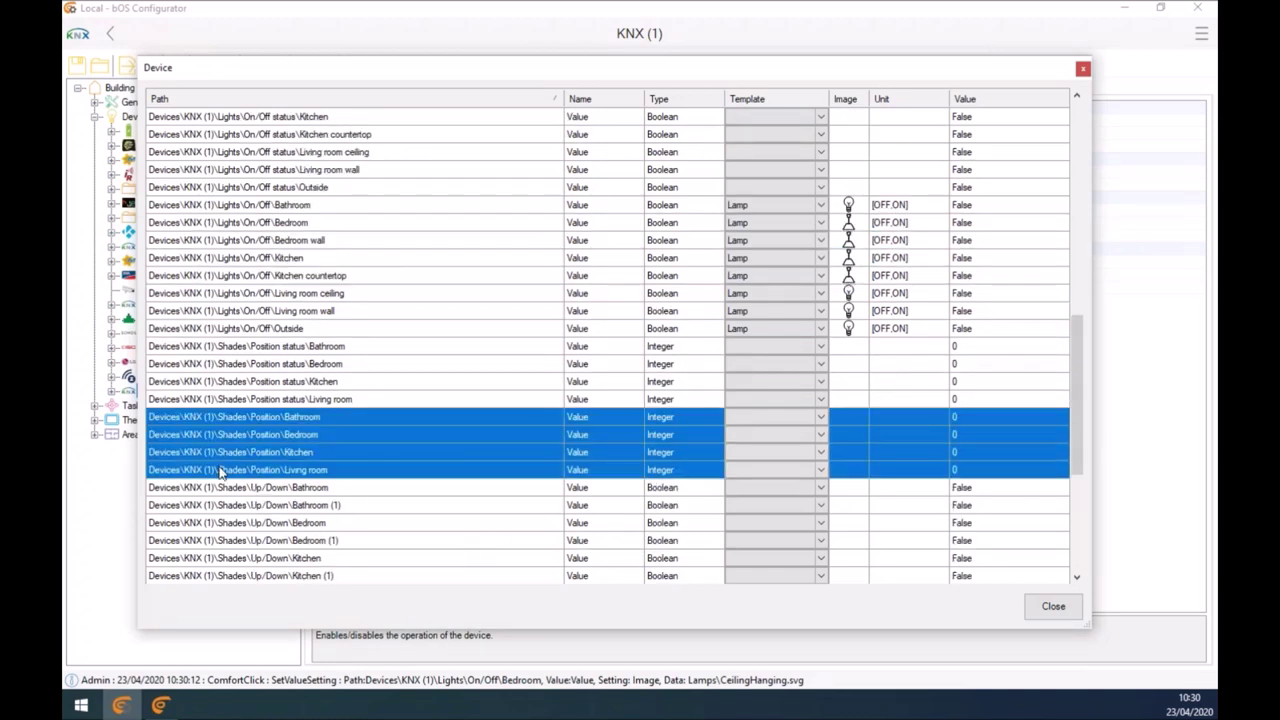
Step: Apply the Shades template to the four Shades Position rows
right_click(223, 463)
mouse_move(248, 470)
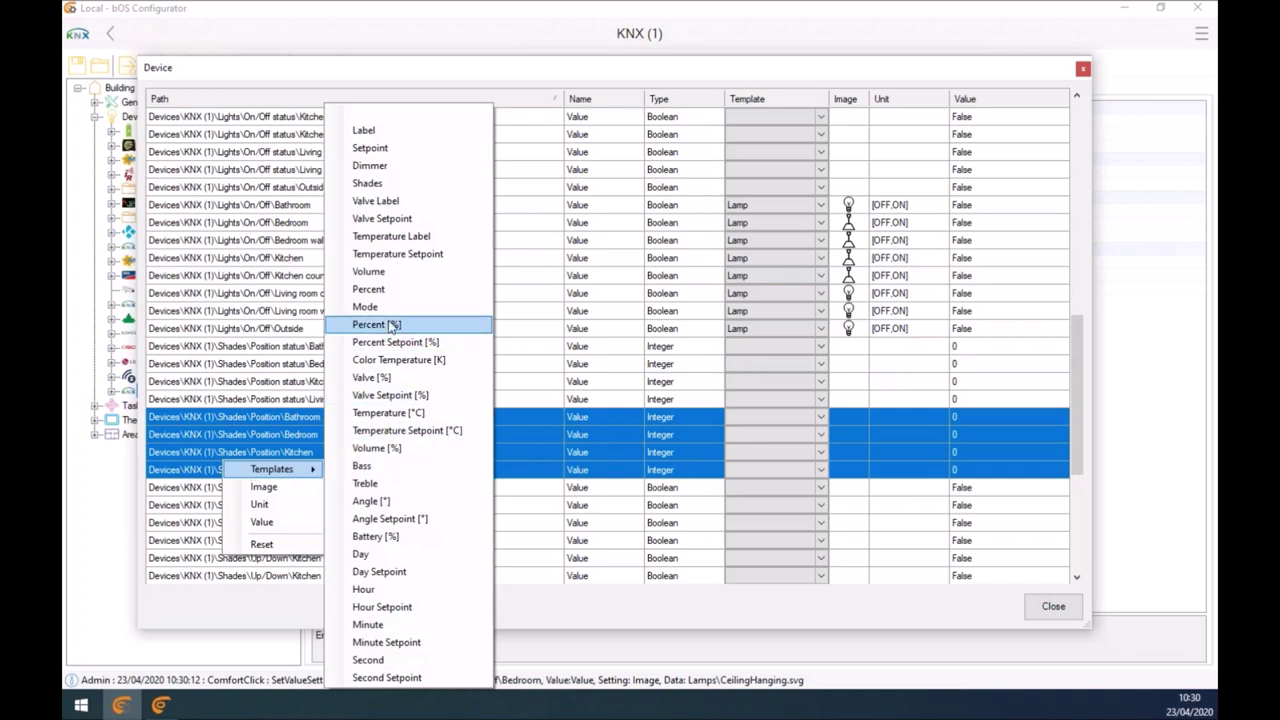
left_click(384, 186)
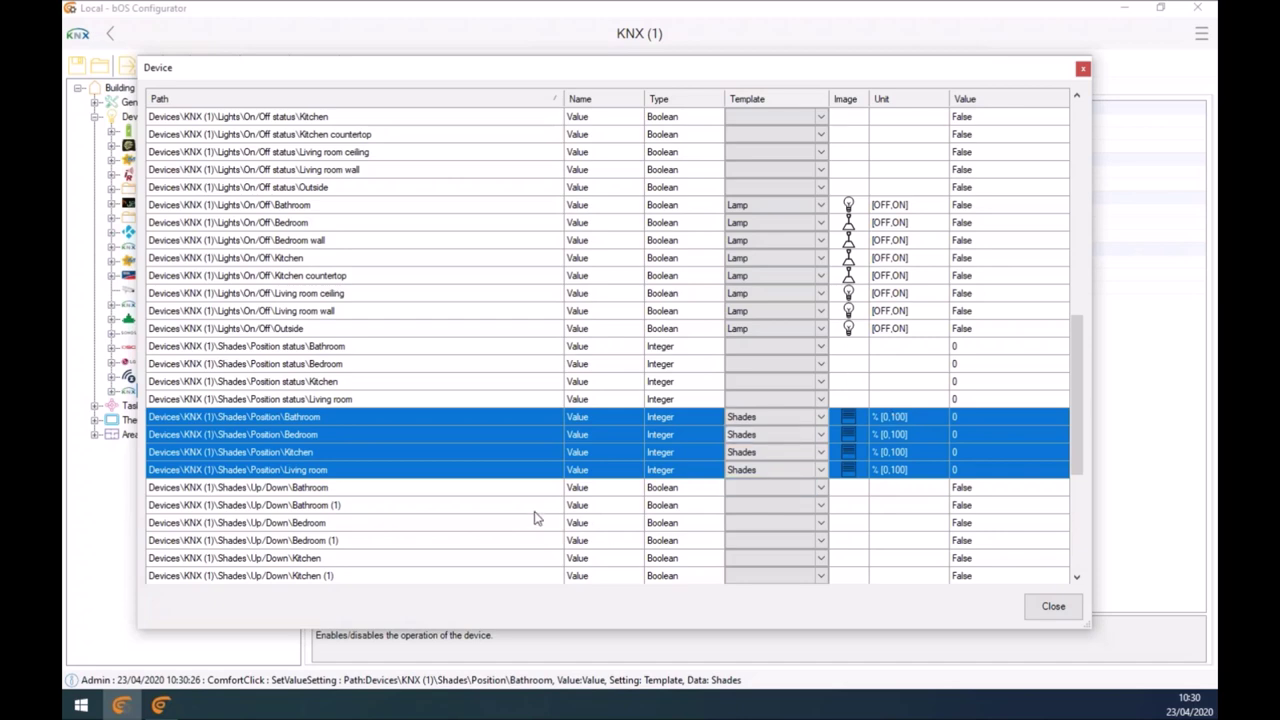
Step: Review the device list and close the imported-devices table
scroll(510, 510, "up", 8)
scroll(502, 507, "up", 5)
scroll(502, 507, "down", 20)
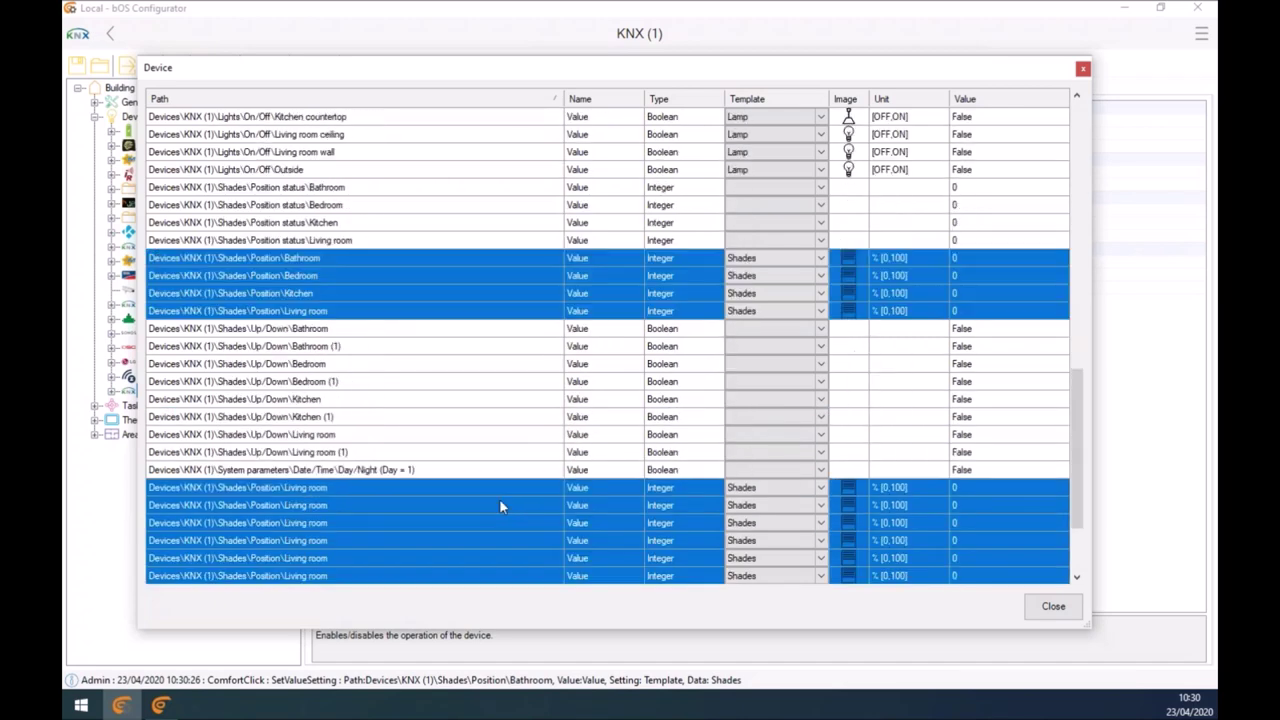
scroll(499, 505, "up", 6)
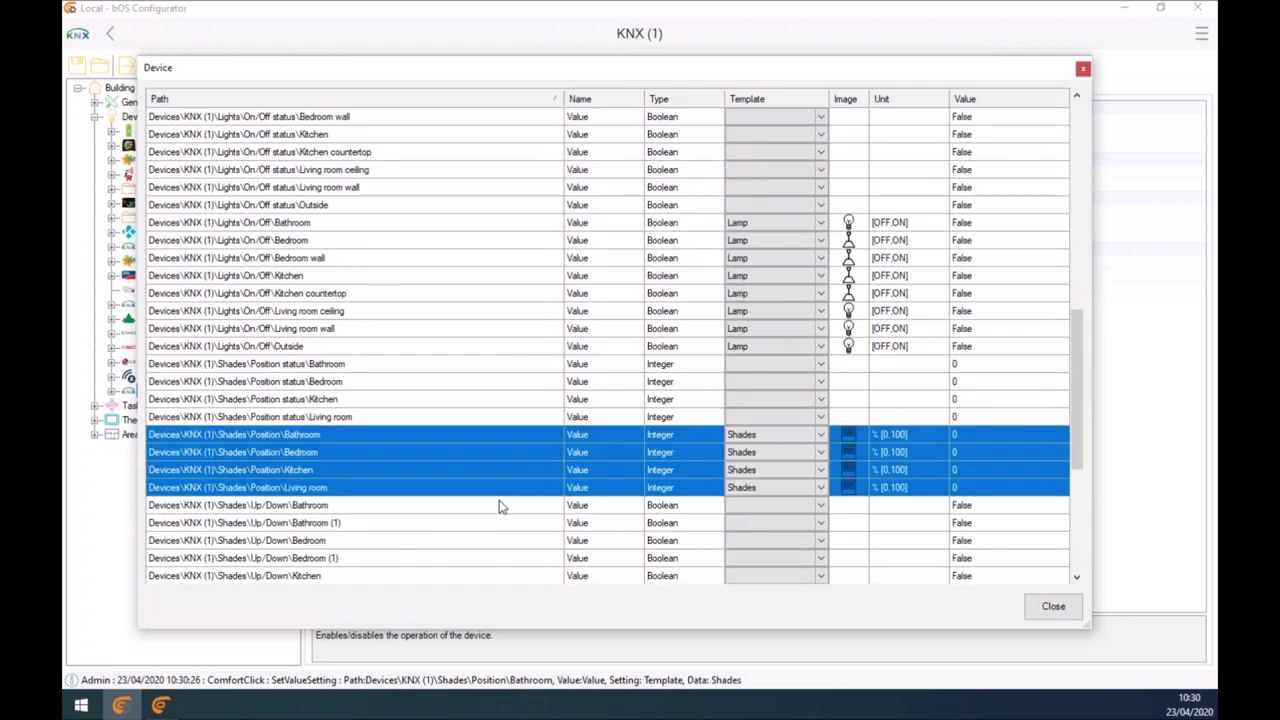
left_click(1052, 607)
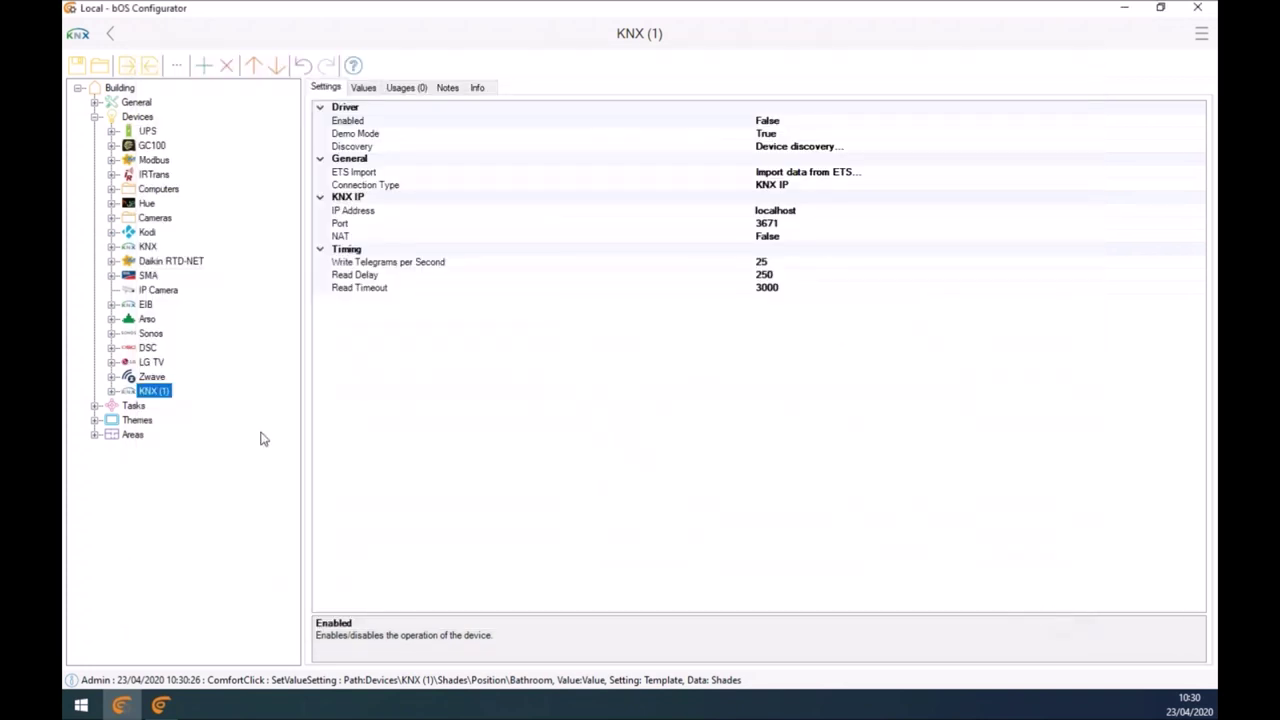
Step: Open the Living room ceiling light's settings under KNX (1) > Lights > On/Off
left_click(111, 391)
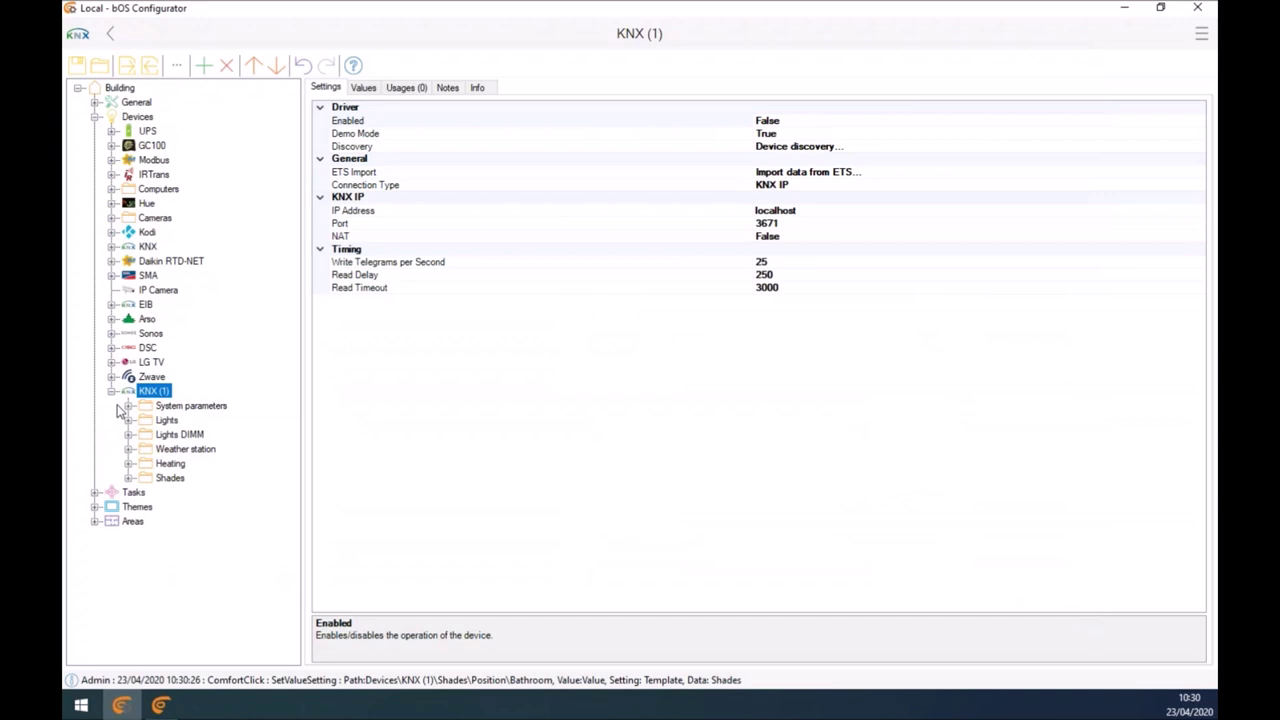
left_click(128, 420)
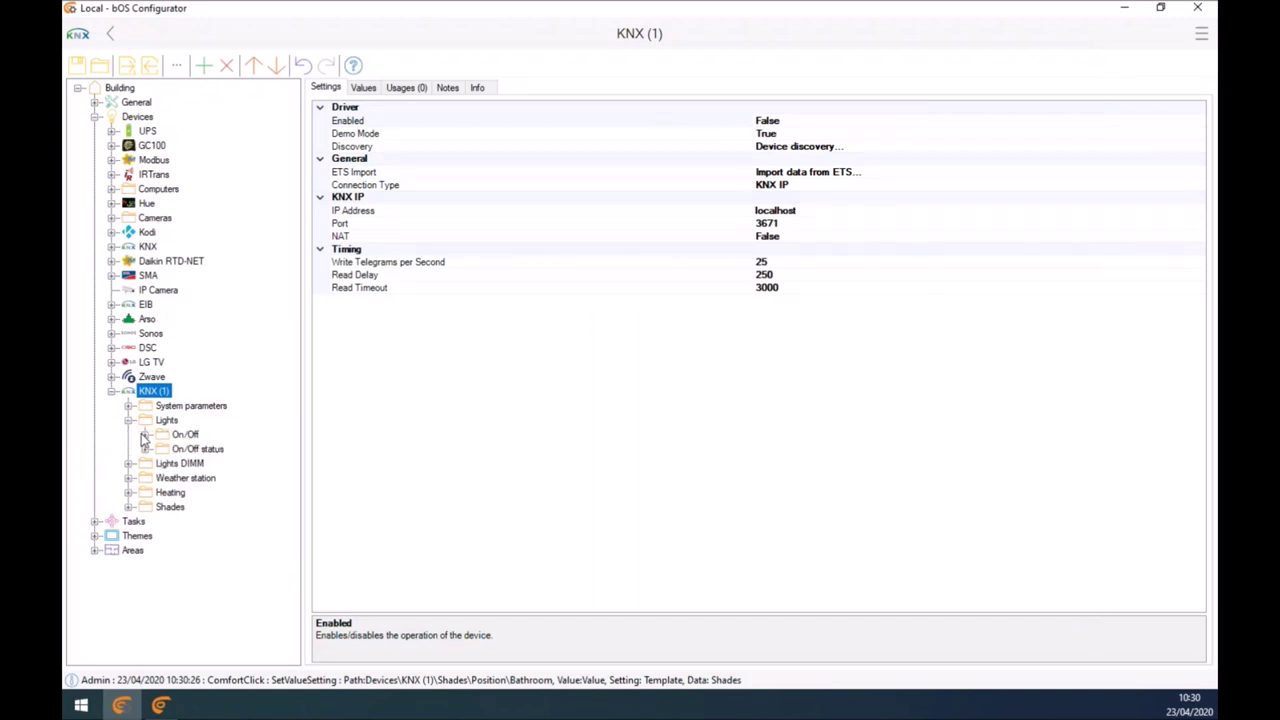
left_click(145, 435)
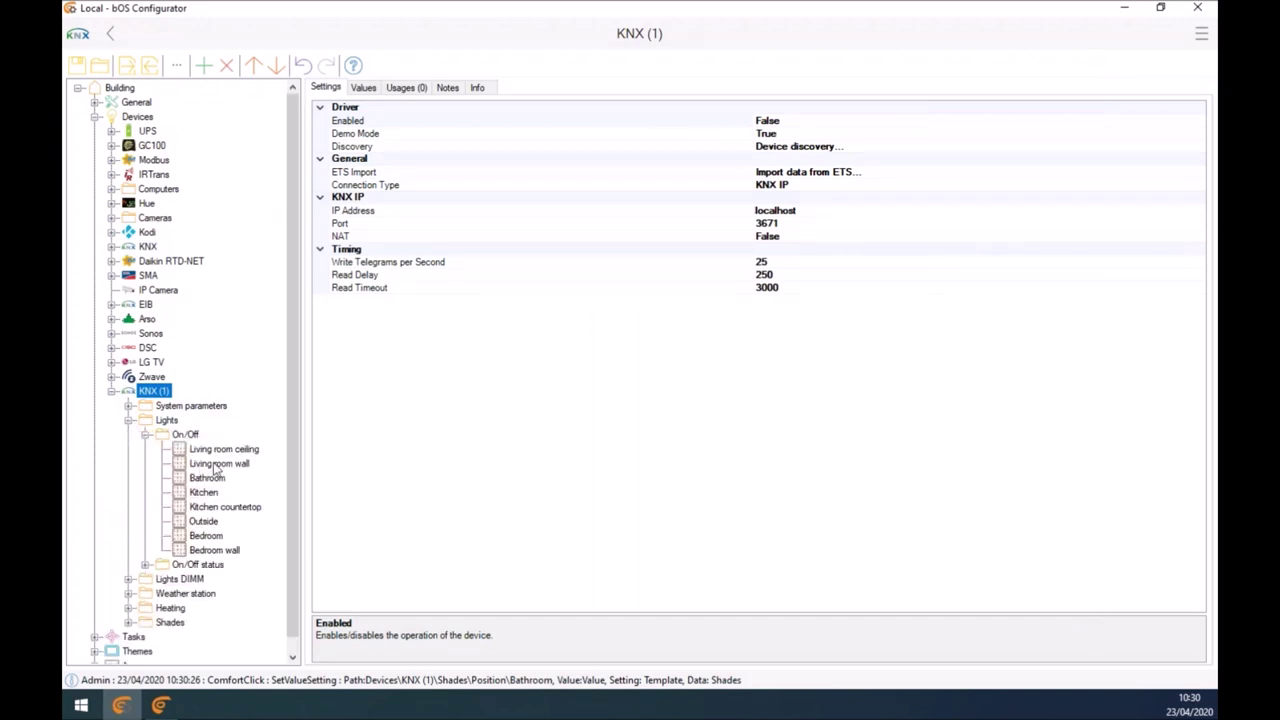
left_click(222, 452)
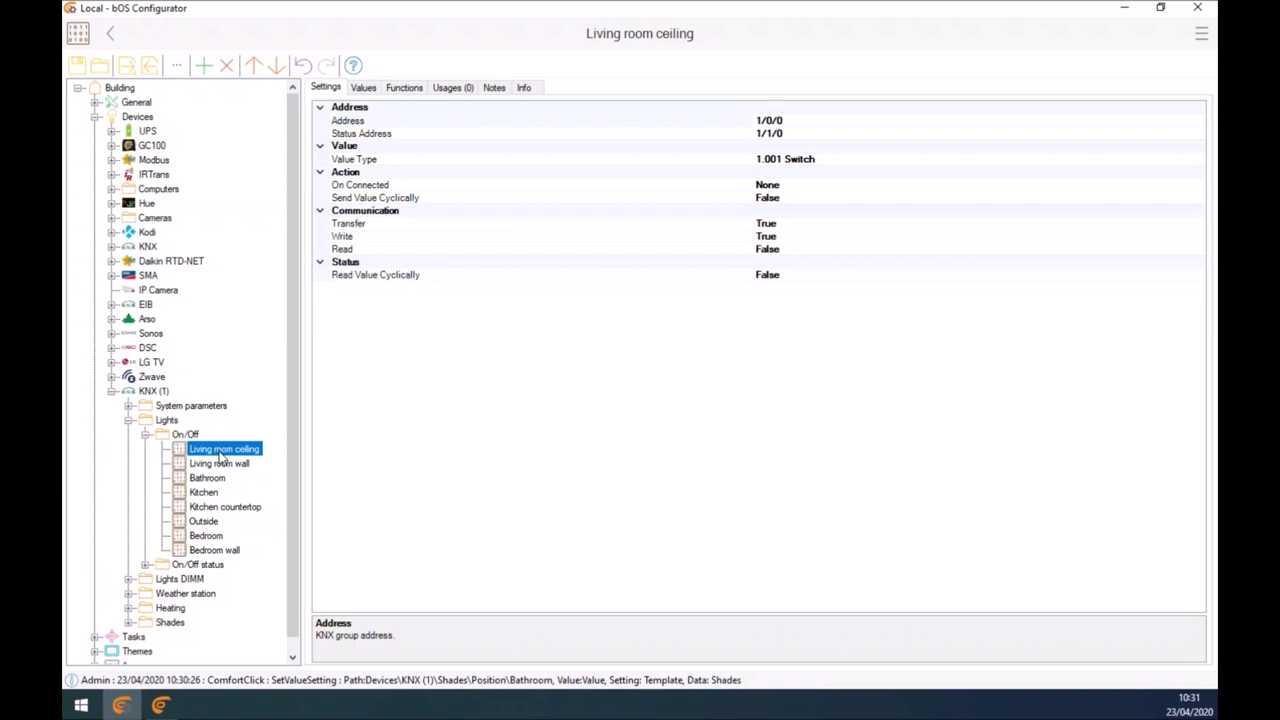
Step: Expand Themes and the Home theme to list its Rooms, Alarm and HVAC panels
scroll(220, 456, "down", 1)
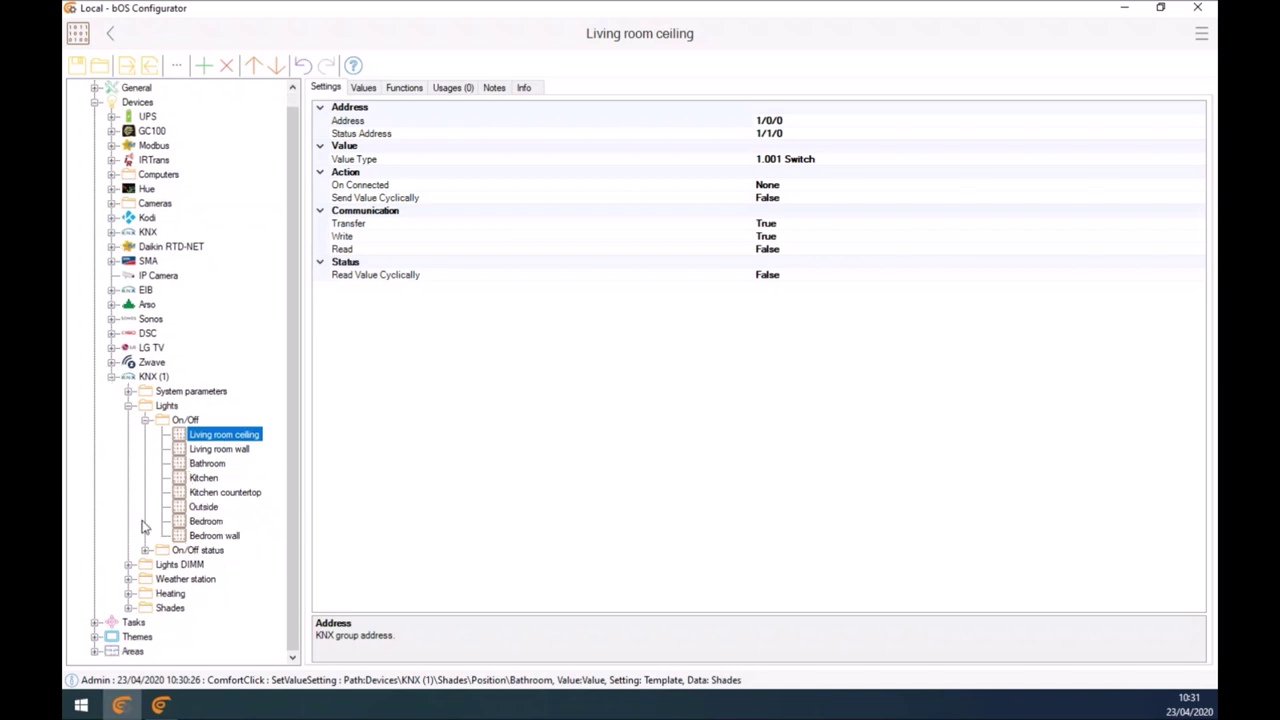
left_click(94, 637)
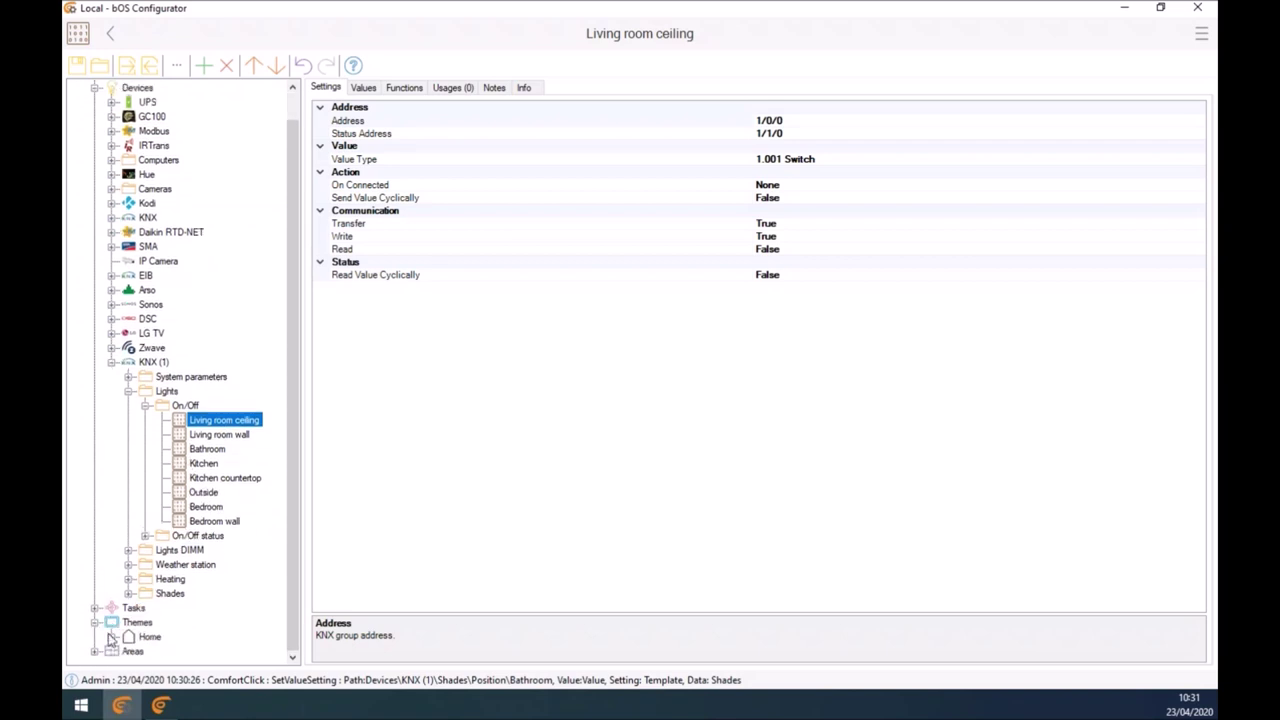
left_click(111, 637)
Step: Add a new panel under the Home theme, keeping the default name Panel
left_click(149, 493)
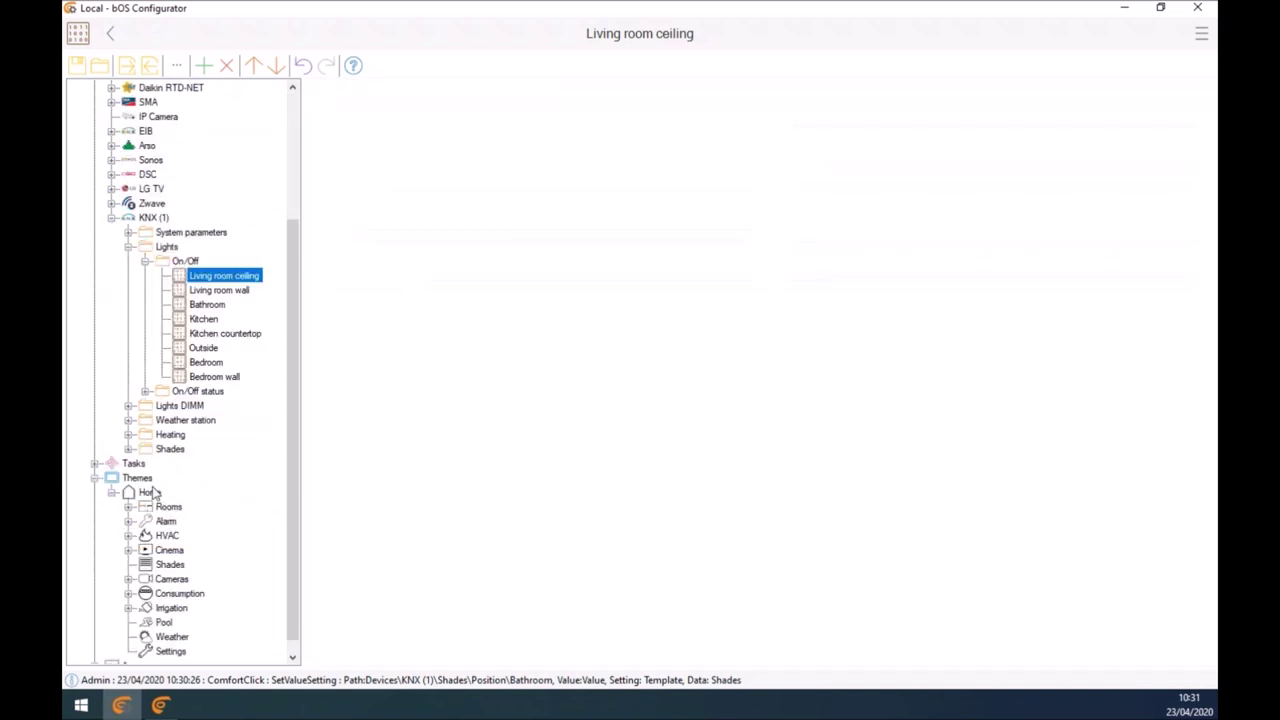
right_click(147, 497)
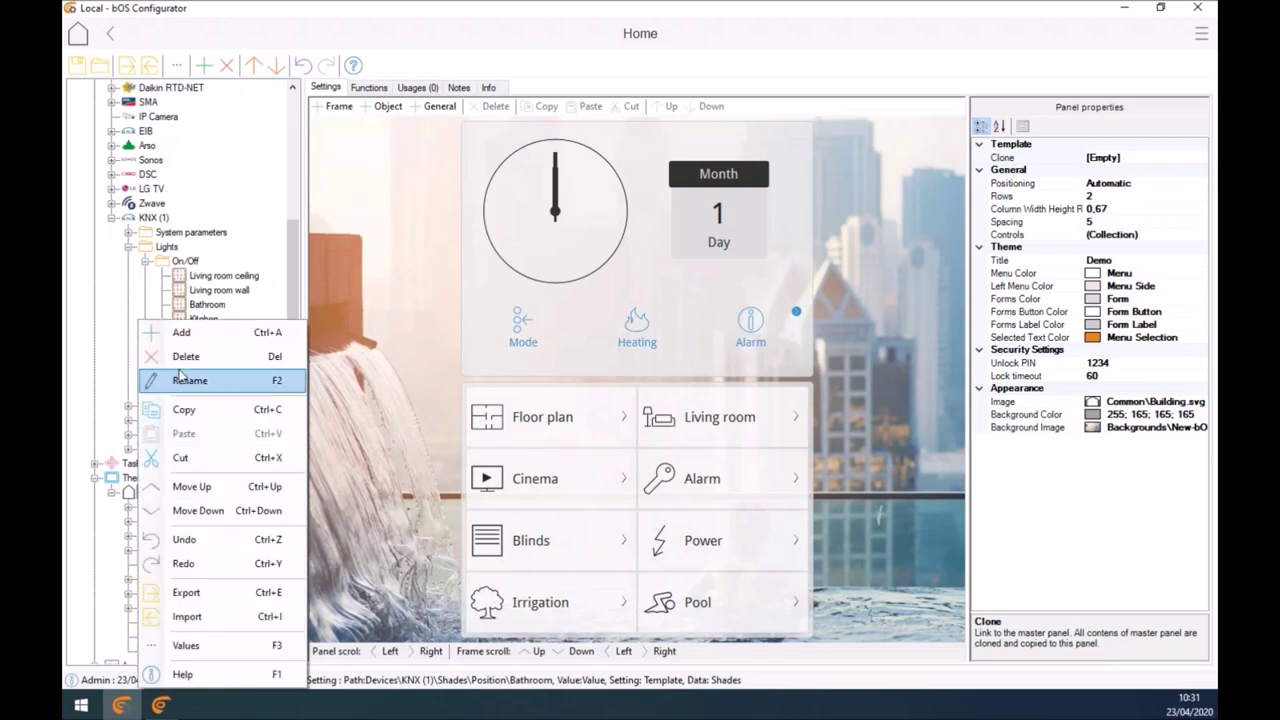
left_click(175, 333)
left_click(1054, 592)
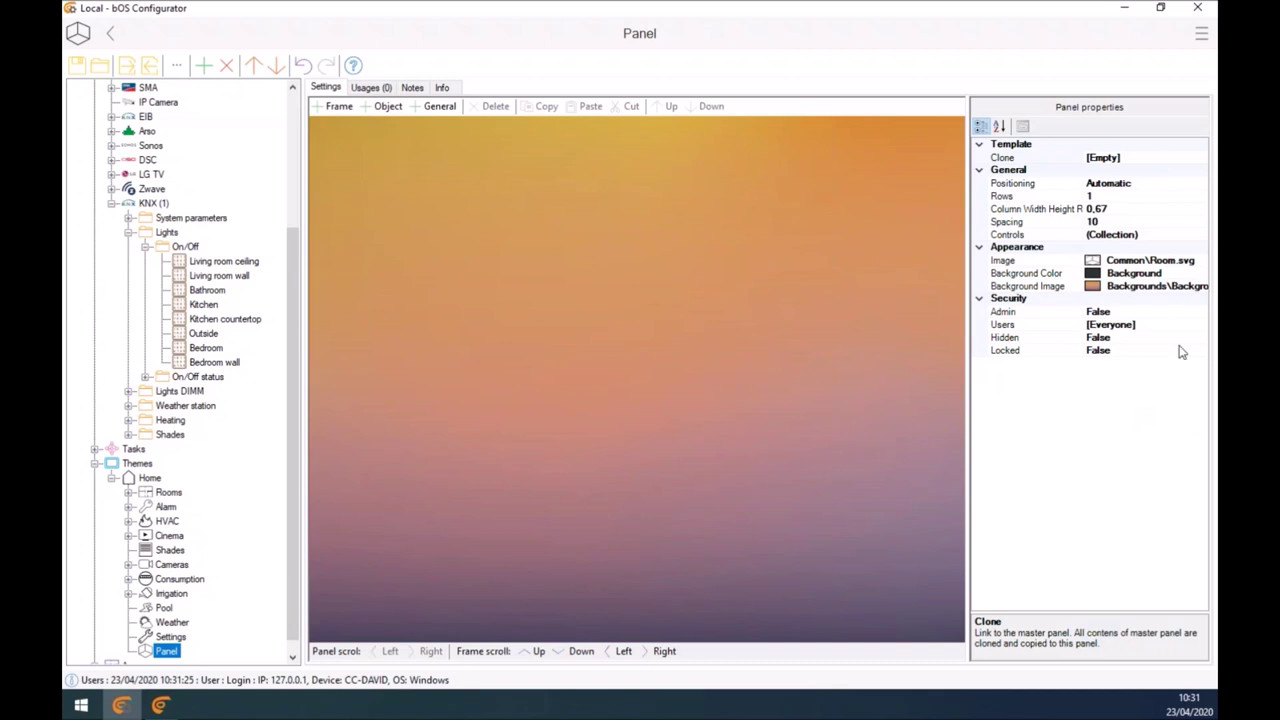
Step: Set the panel's Positioning to Free
left_click(1010, 184)
left_click(1007, 186)
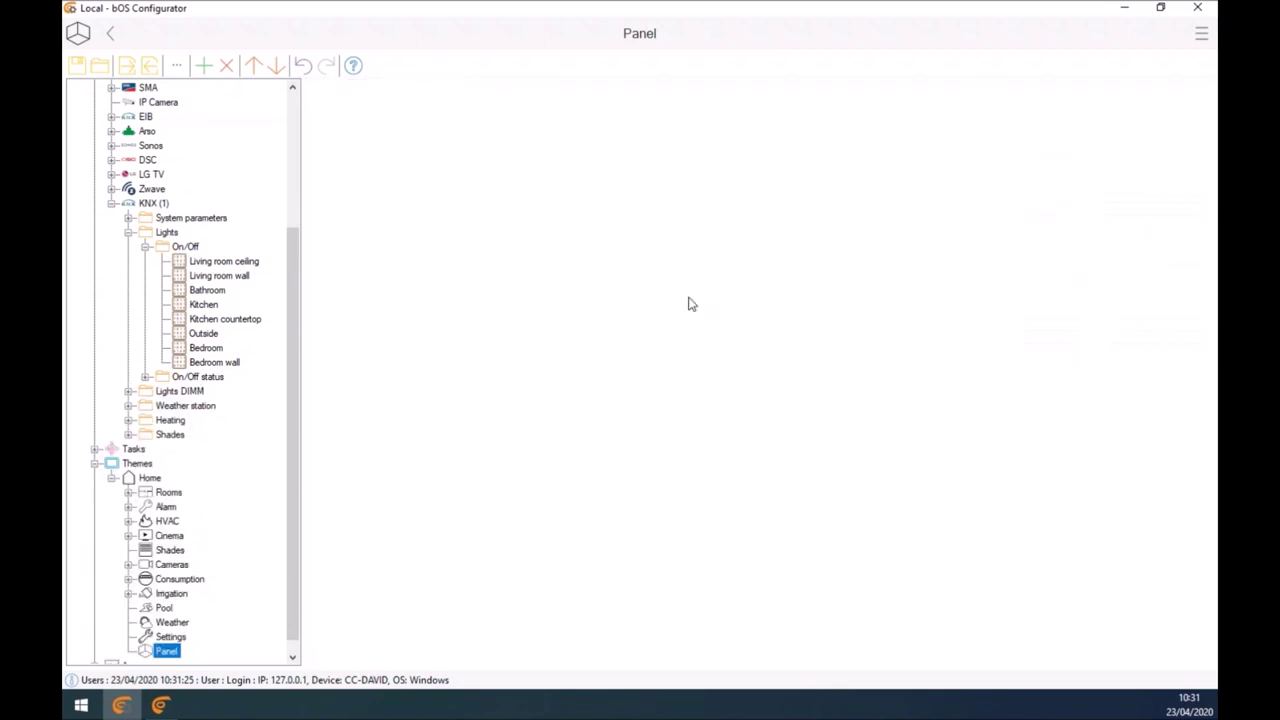
scroll(687, 302, "right", 5)
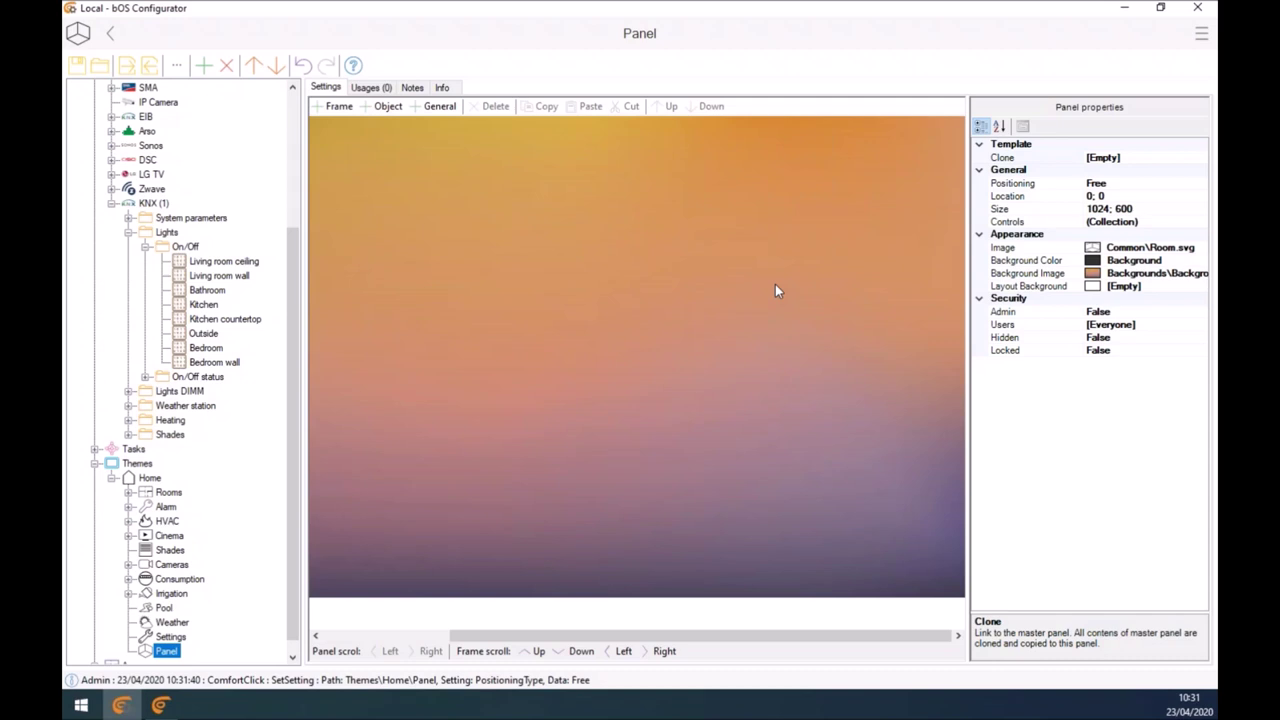
Step: Set the panel's layout background to the Layouts\Layout.png floor plan
left_click(1050, 289)
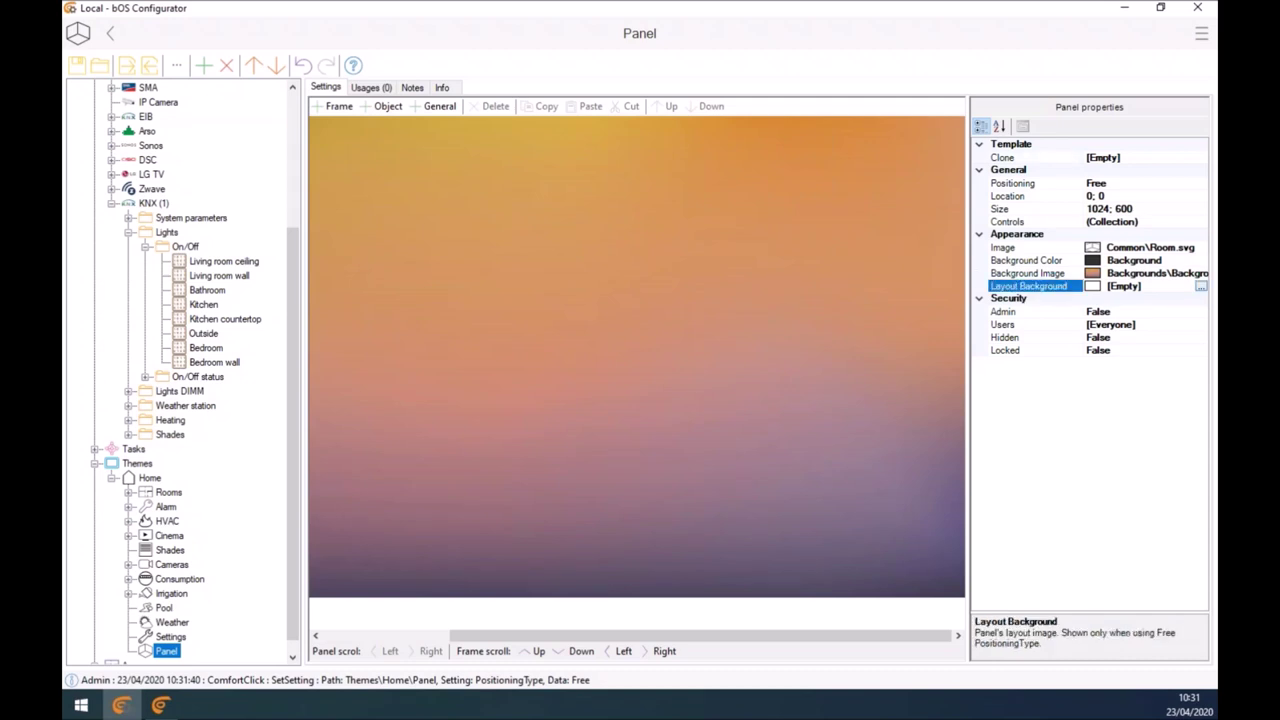
left_click(1201, 288)
scroll(424, 417, "down", 3)
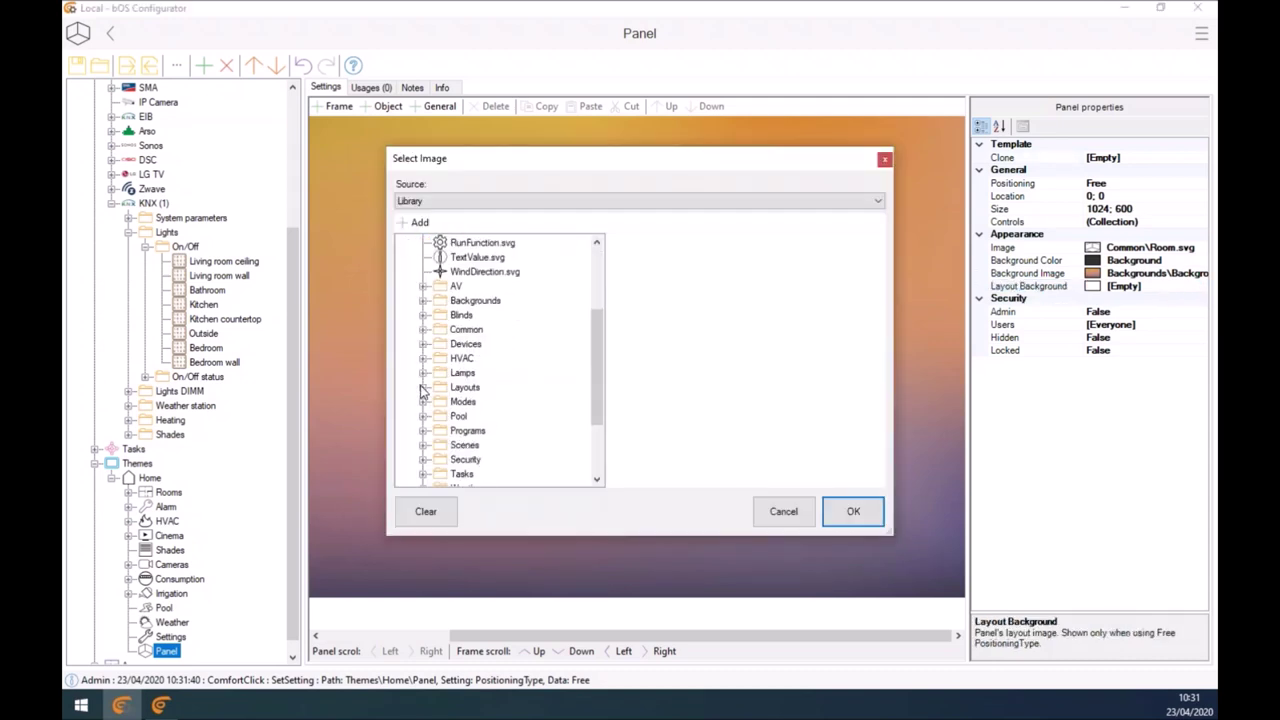
left_click(423, 387)
left_click(482, 373)
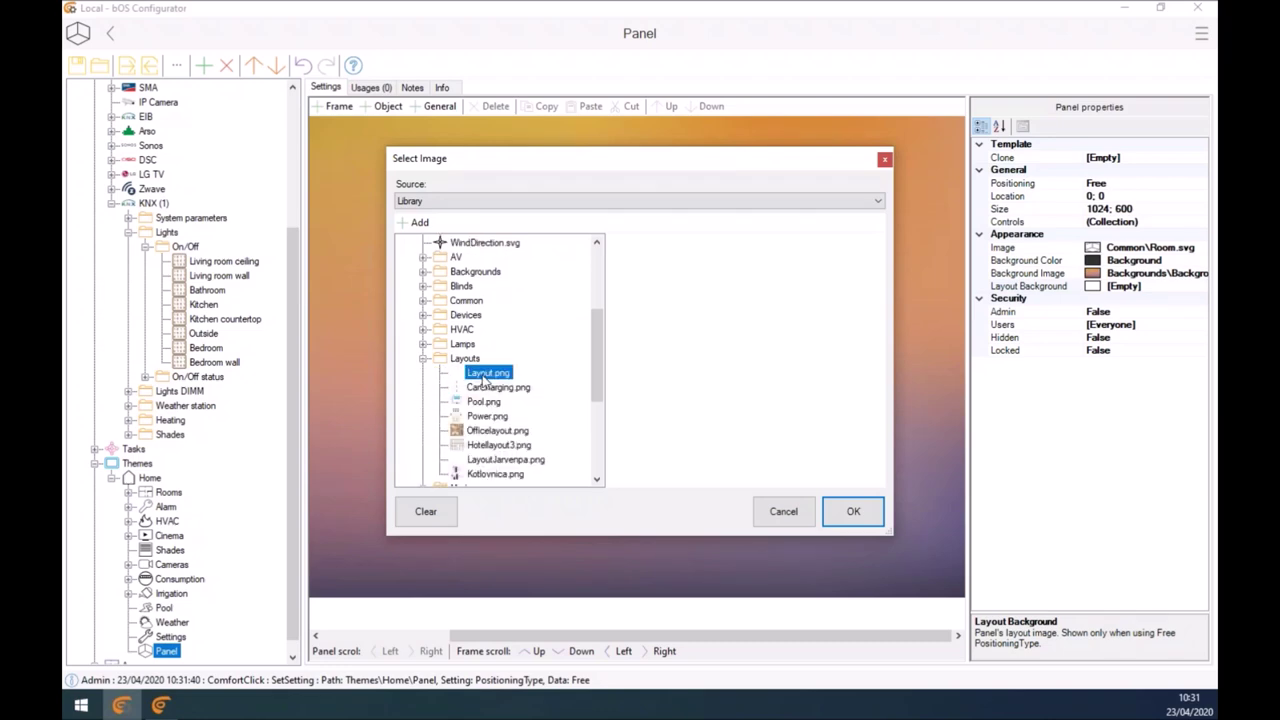
left_click(850, 511)
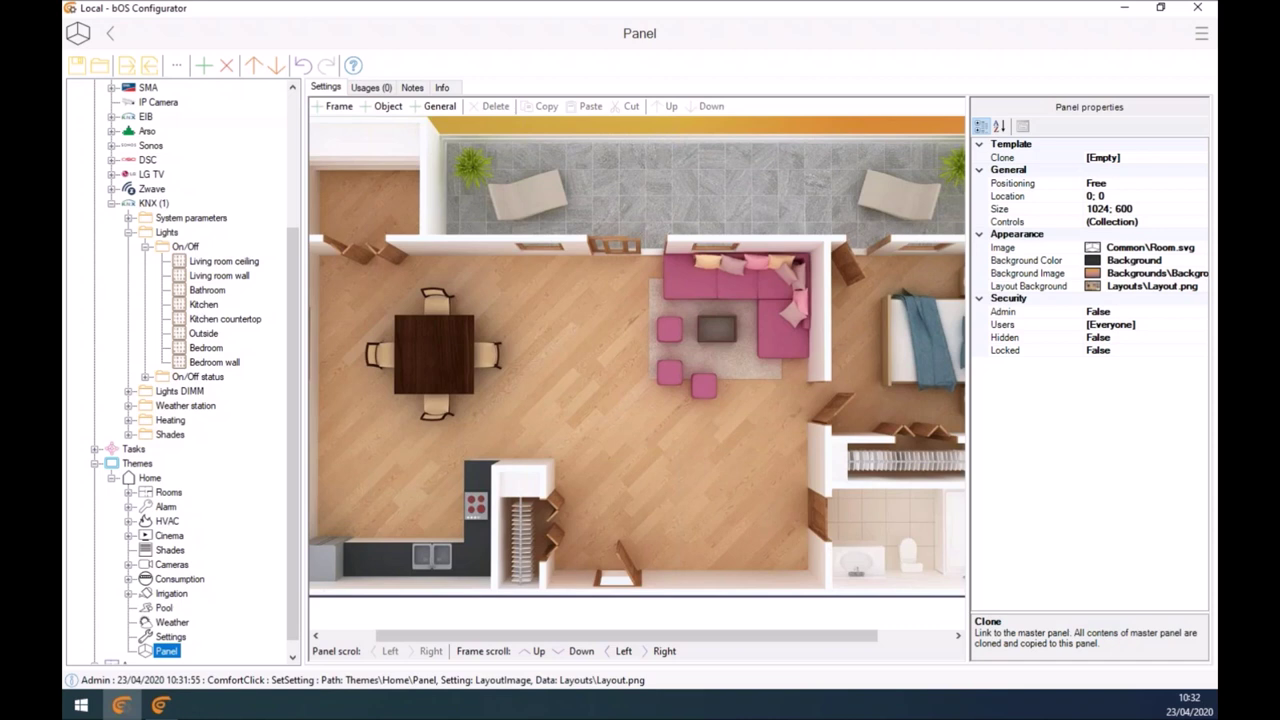
Step: Place the Living room, Bathroom, Kitchen and Bedroom lights in their rooms, then switch to bOS Client
left_click_drag(208, 261, 624, 326)
left_click_drag(715, 329, 733, 348)
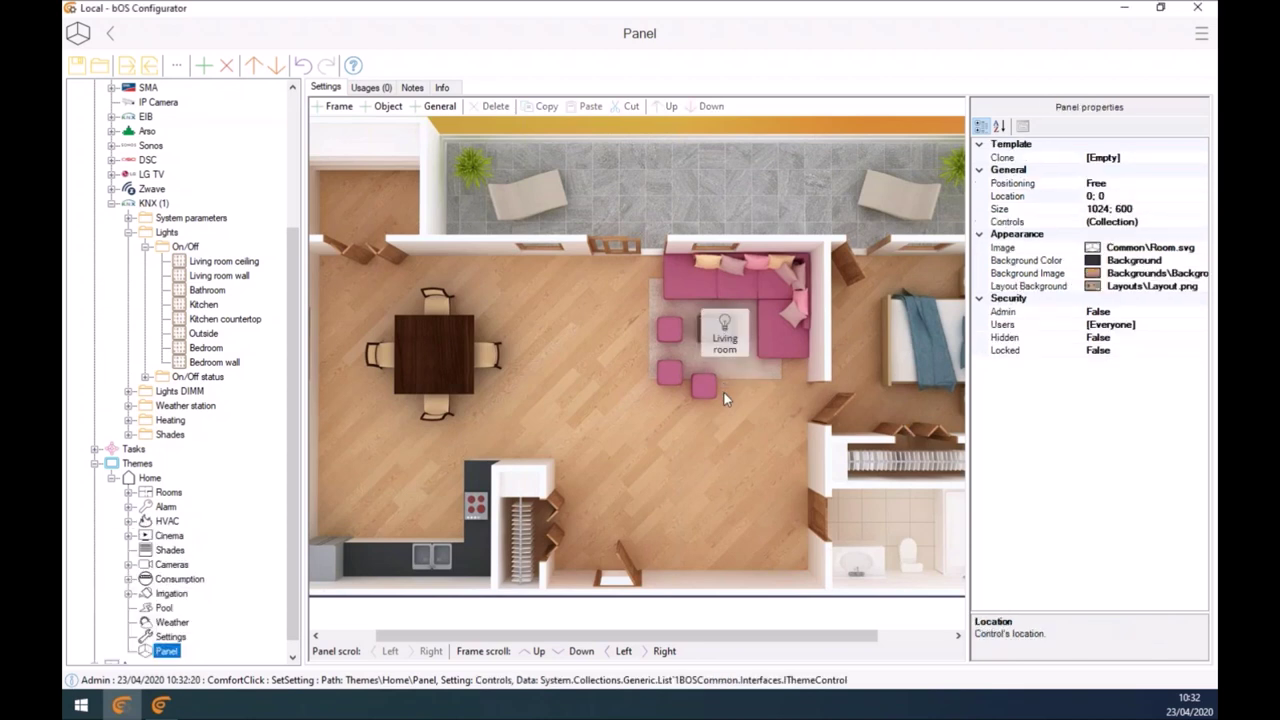
left_click_drag(207, 291, 884, 536)
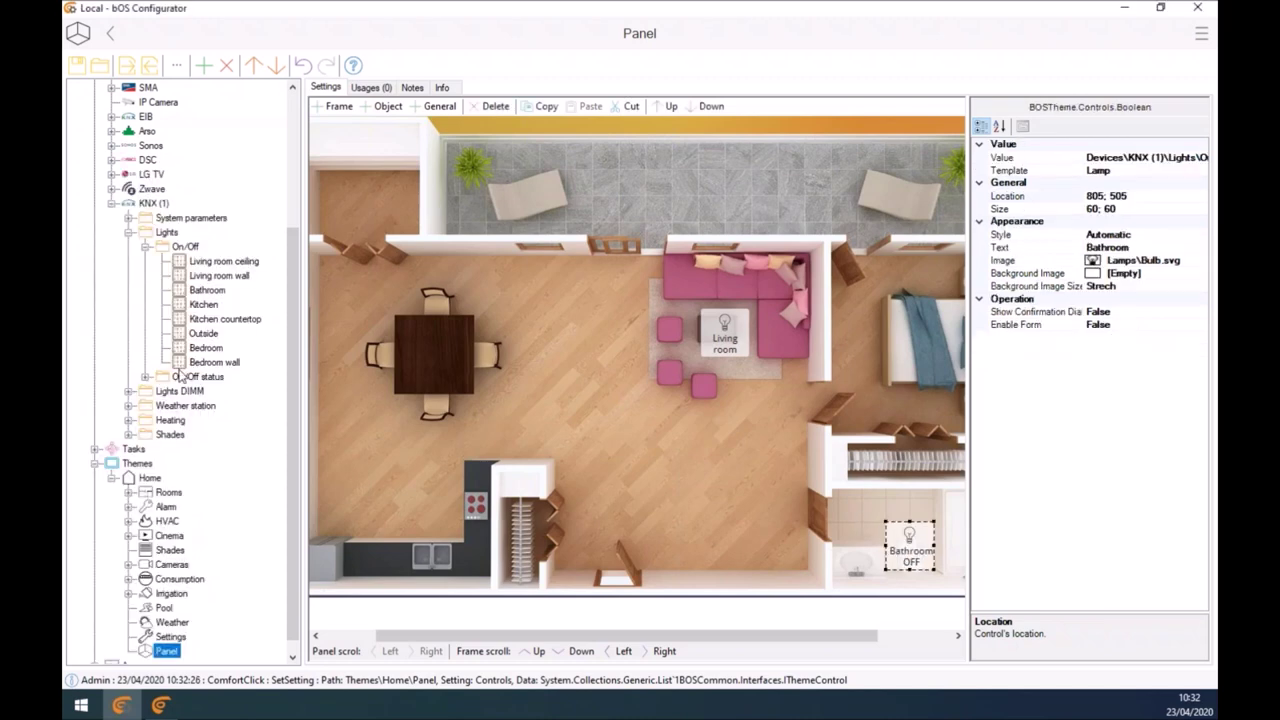
left_click_drag(206, 314, 352, 455)
left_click_drag(411, 525, 411, 525)
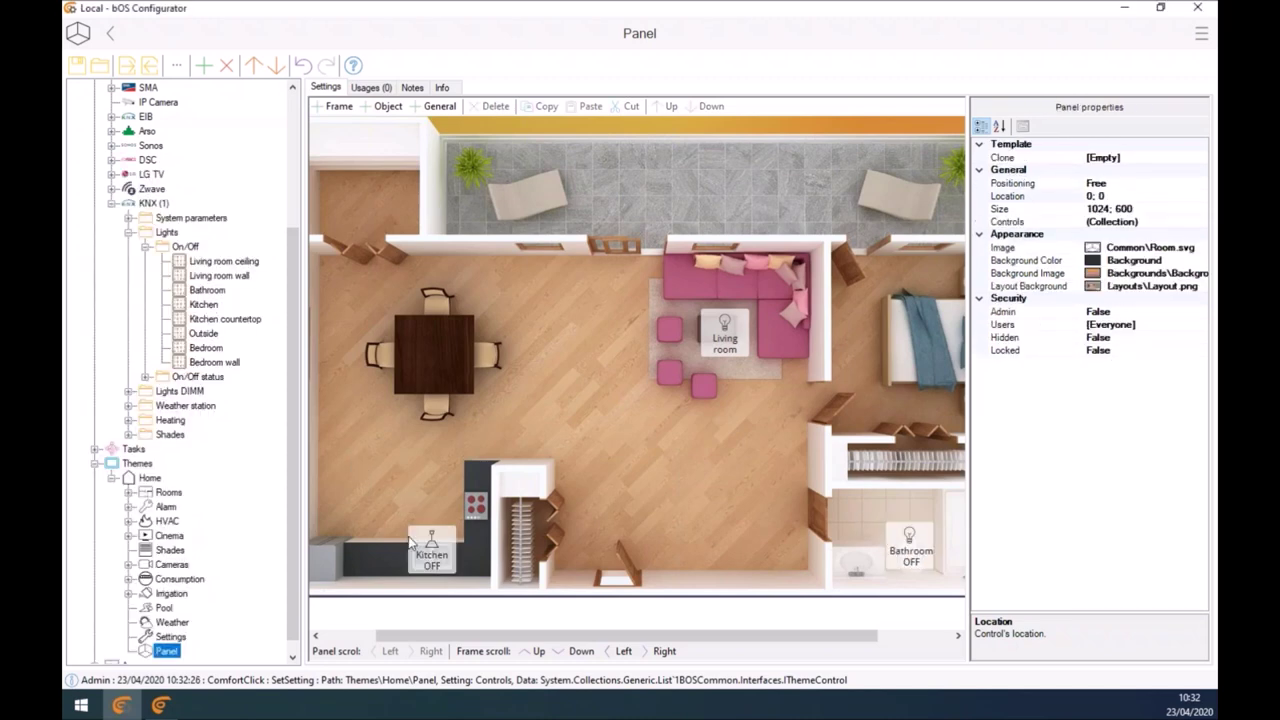
left_click_drag(932, 365, 893, 354)
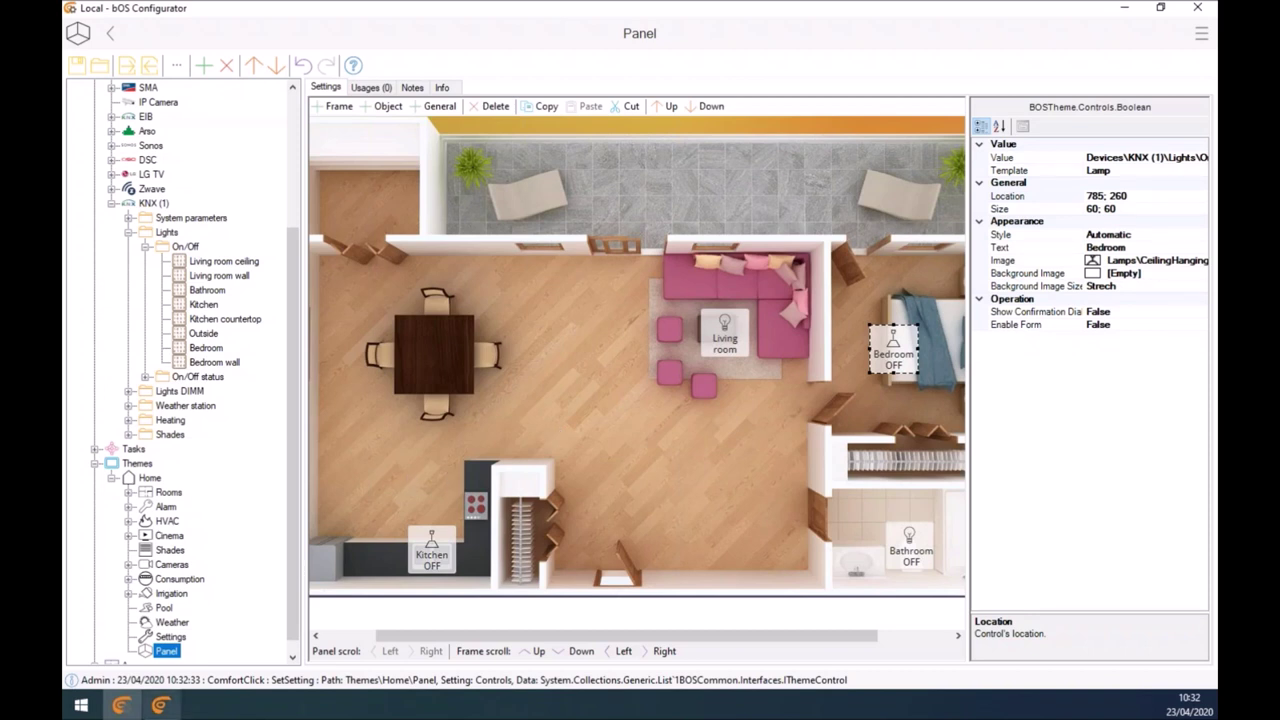
left_click(152, 710)
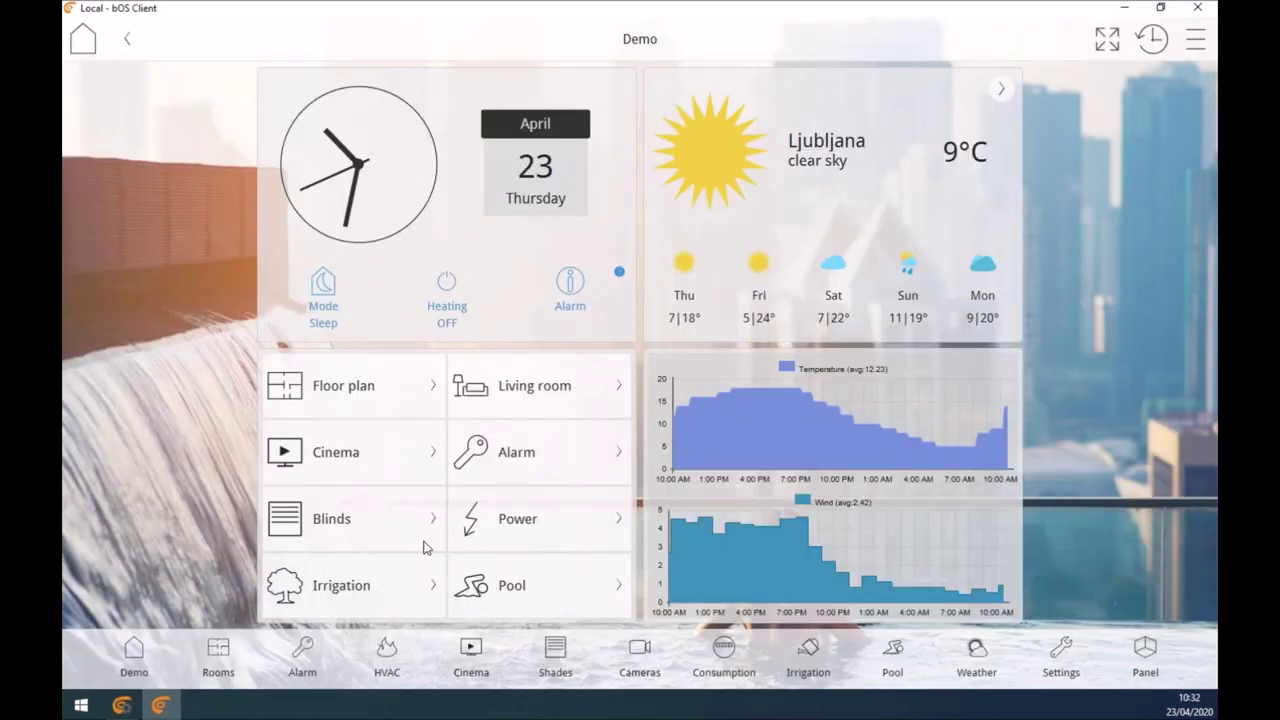
Step: Open the Panel page, switch the Kitchen and Bedroom lights on, then back off
left_click(1133, 652)
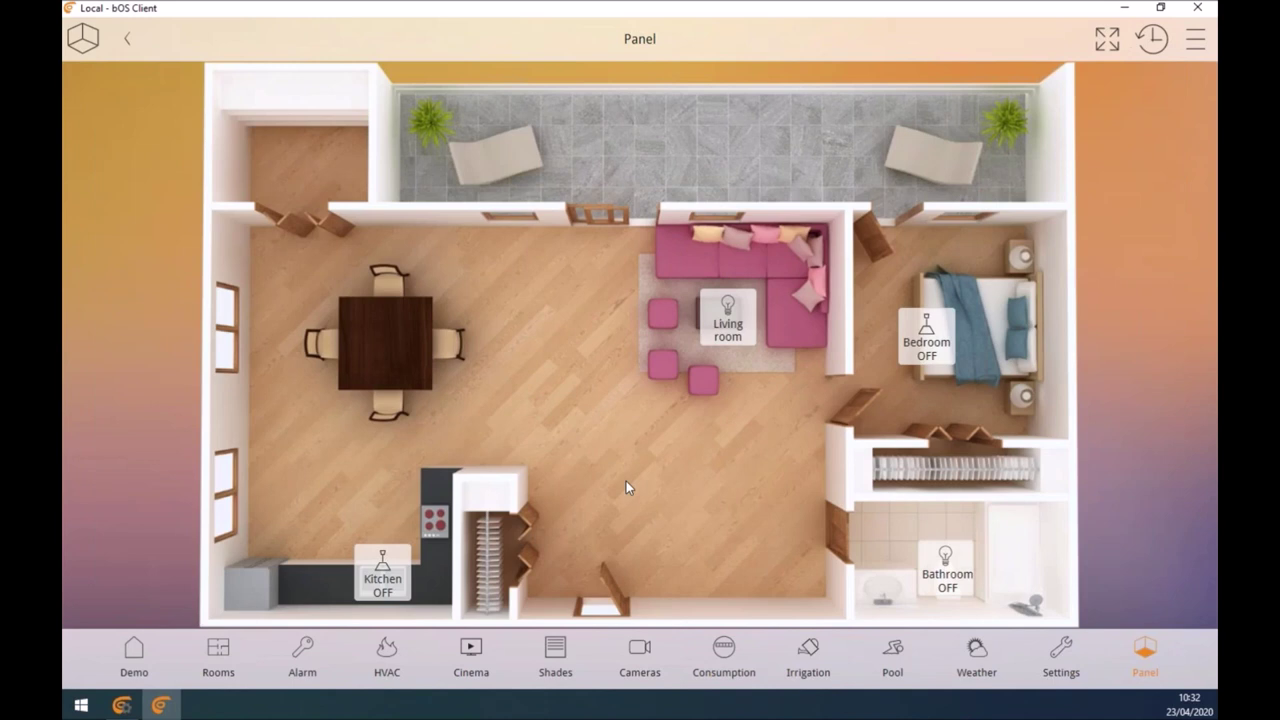
left_click(735, 326)
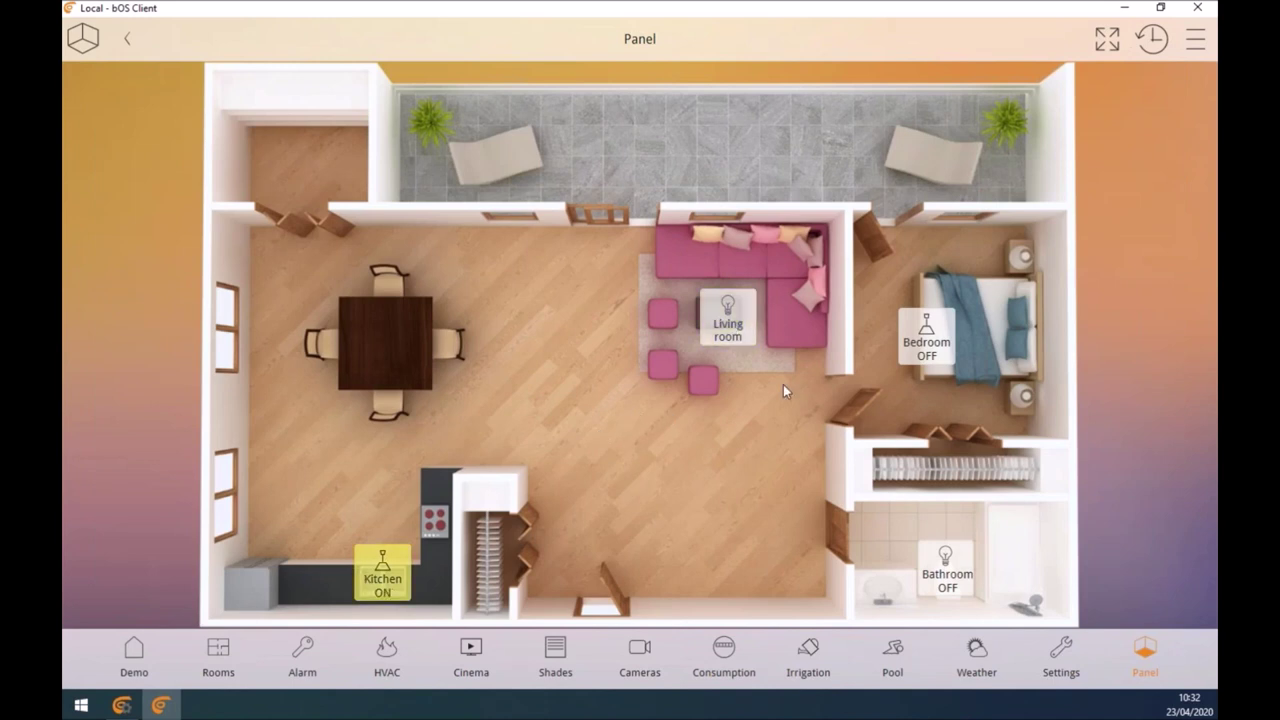
left_click(920, 345)
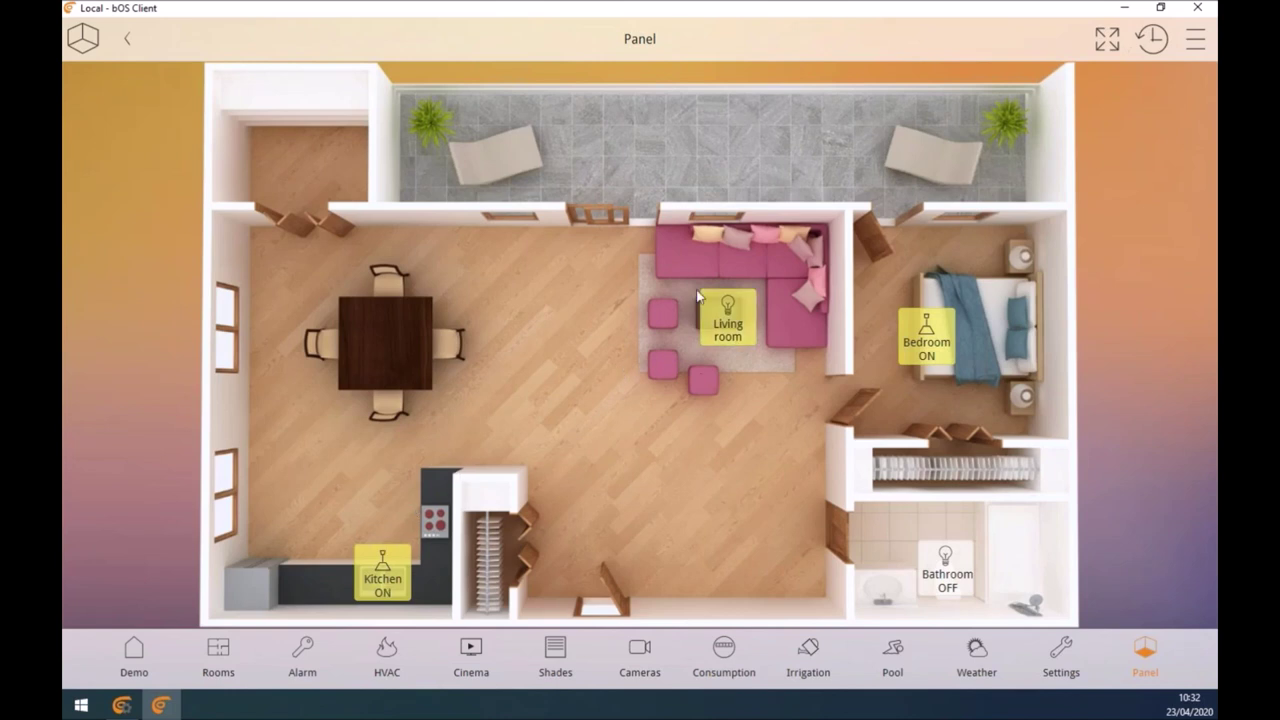
left_click(926, 345)
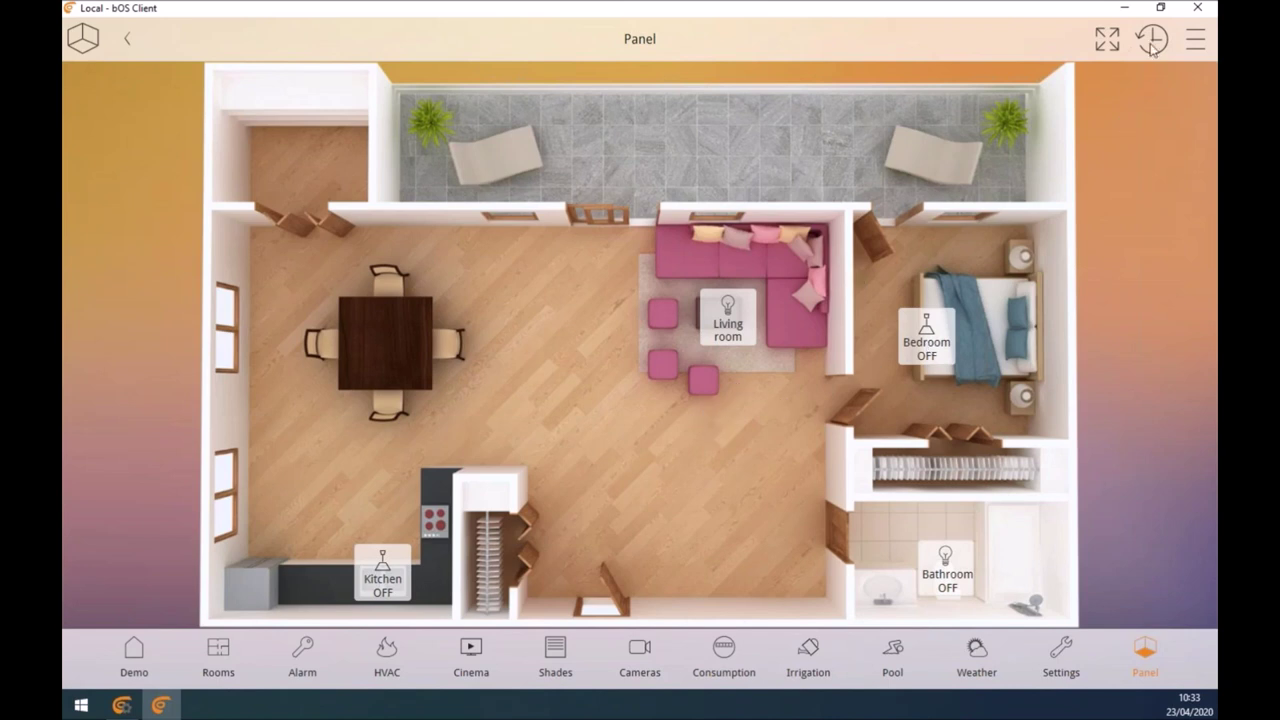
Step: Restore and shrink the bOS Client window, then open the Bedroom room page
left_click(1161, 8)
left_click_drag(471, 31, 518, 62)
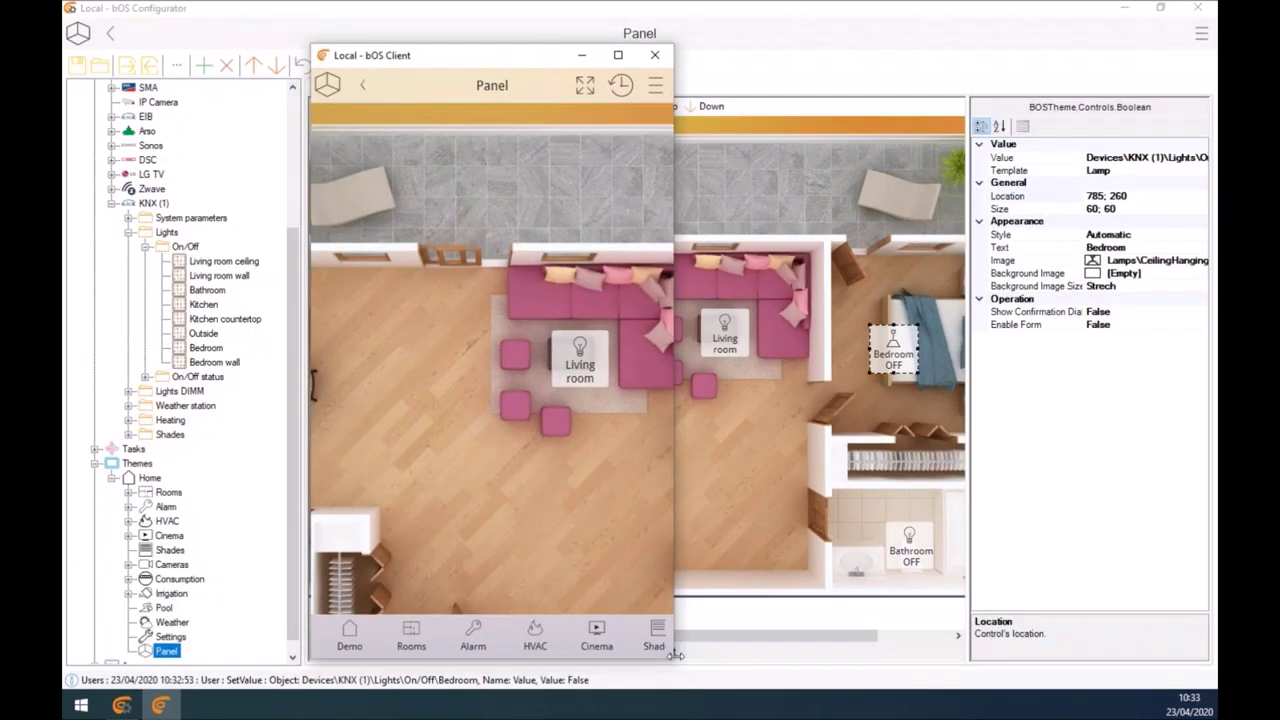
left_click_drag(671, 656, 537, 552)
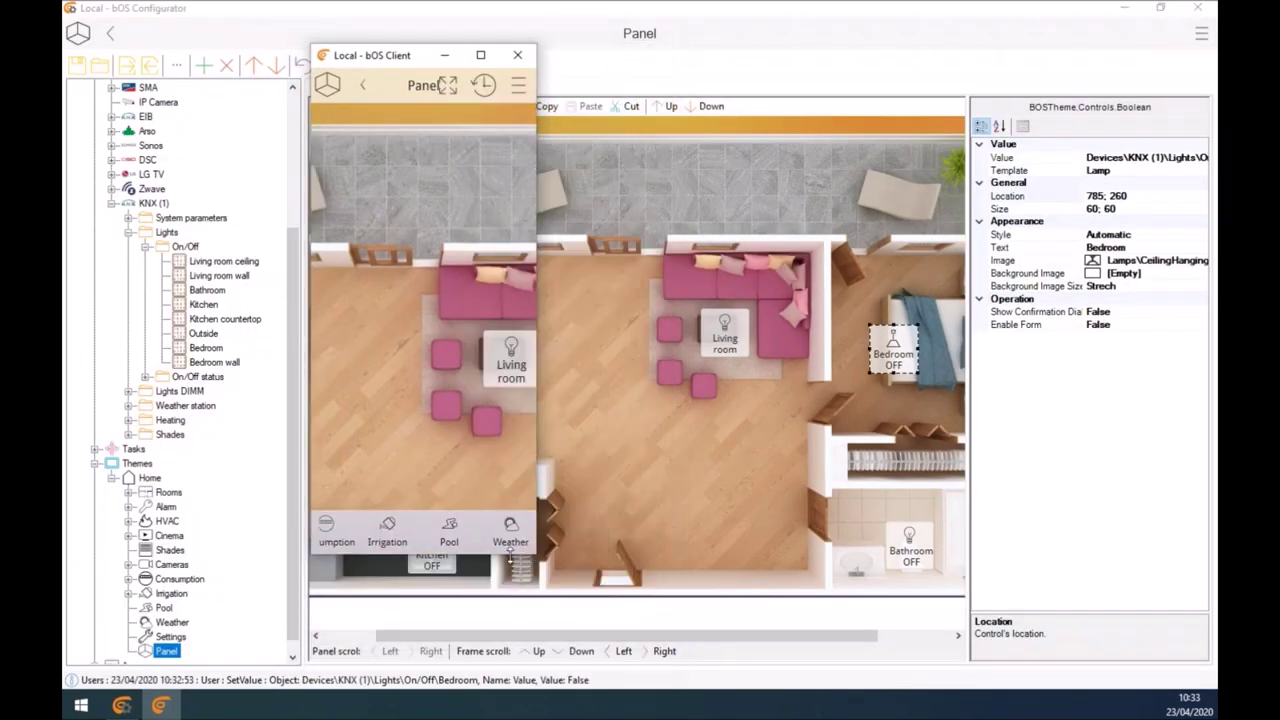
scroll(406, 515, "up", 5)
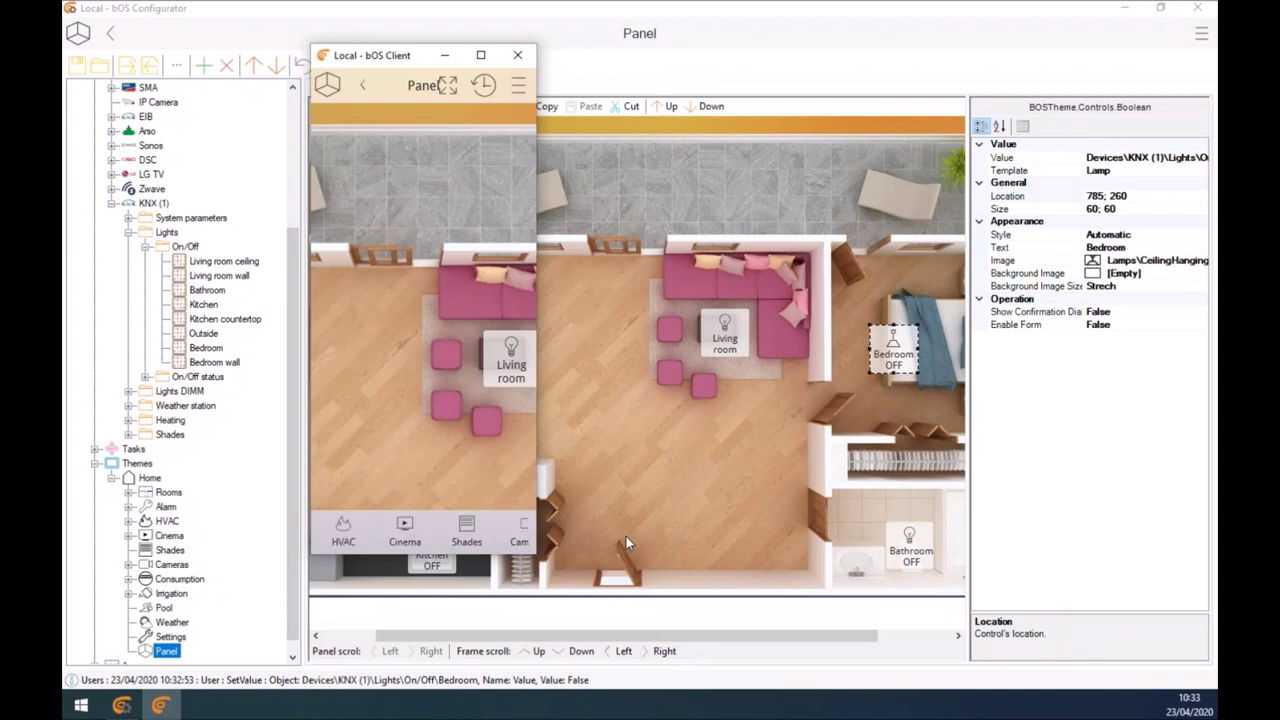
left_click(411, 535)
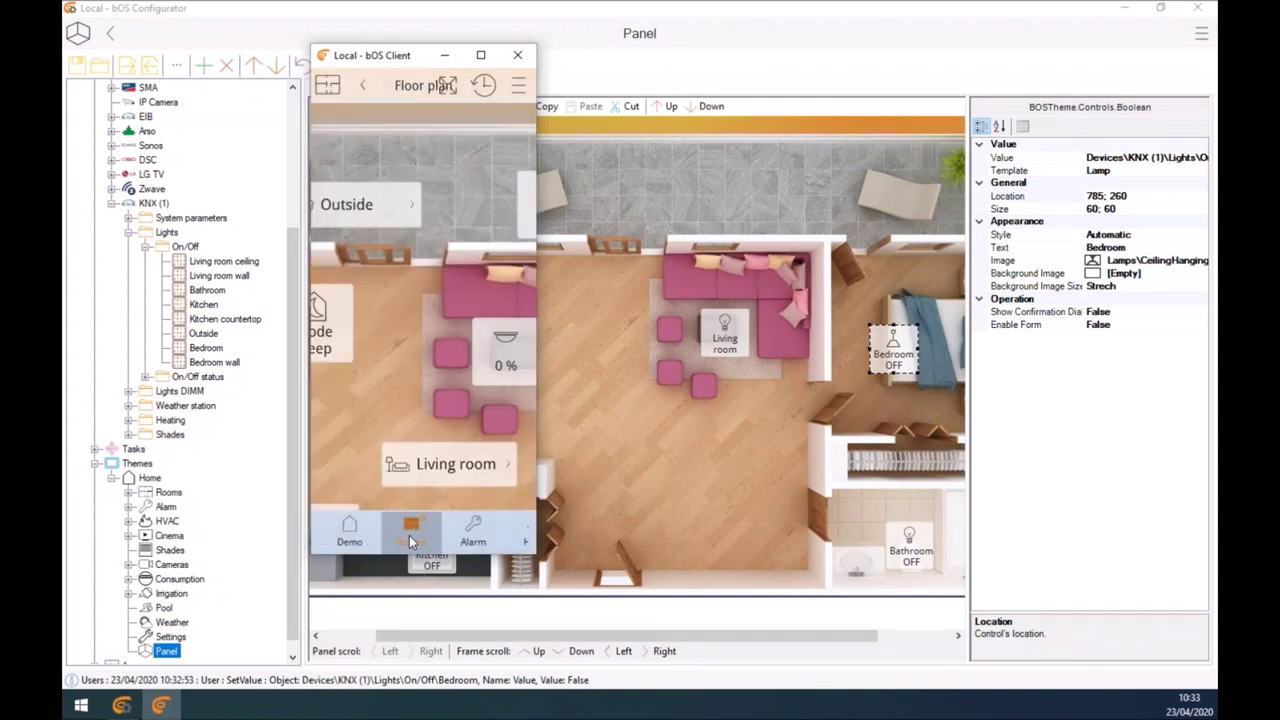
left_click(366, 260)
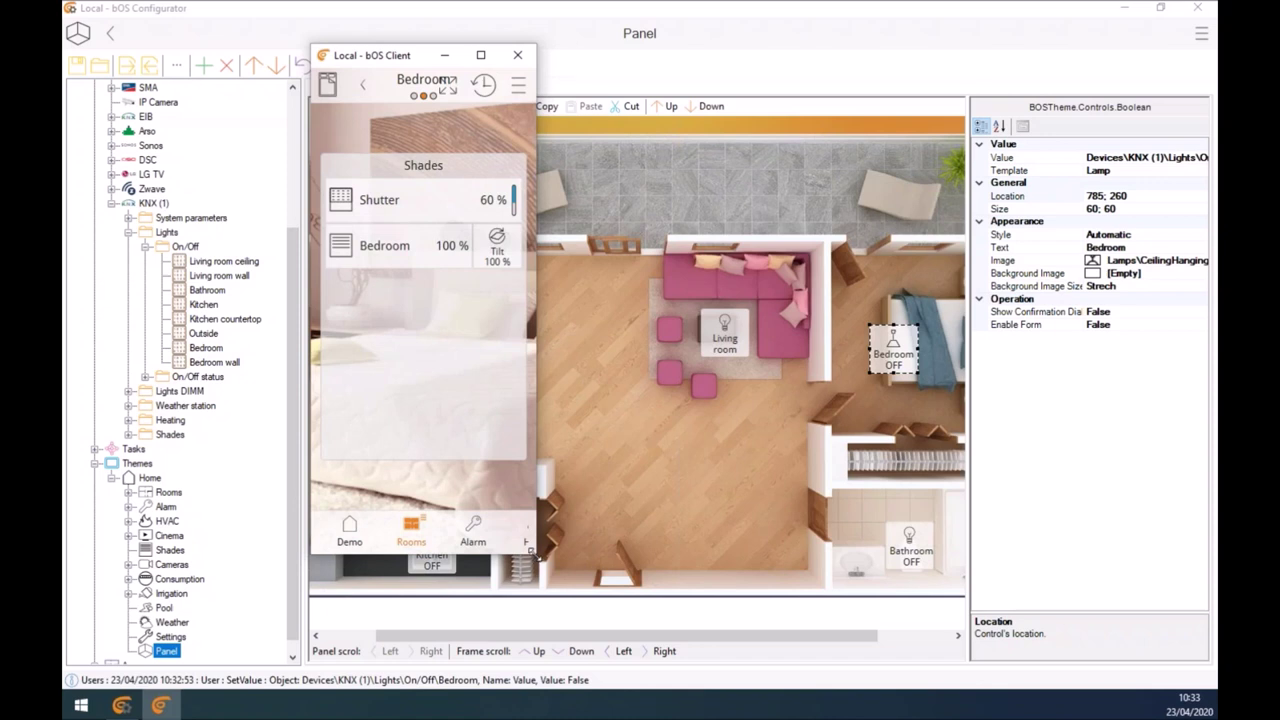
Step: Toggle the Bed right and Bed left lights on the Bedroom lighting page
left_click_drag(538, 554, 627, 578)
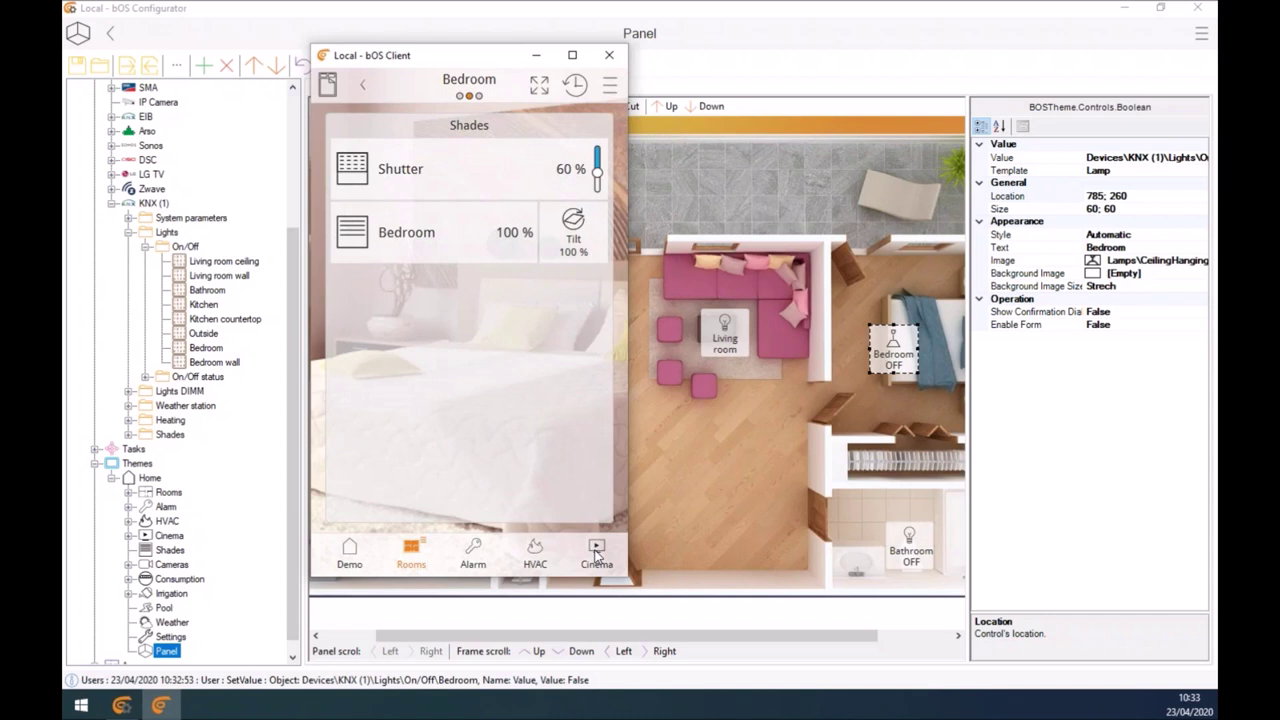
left_click_drag(444, 406, 380, 385)
left_click(438, 224)
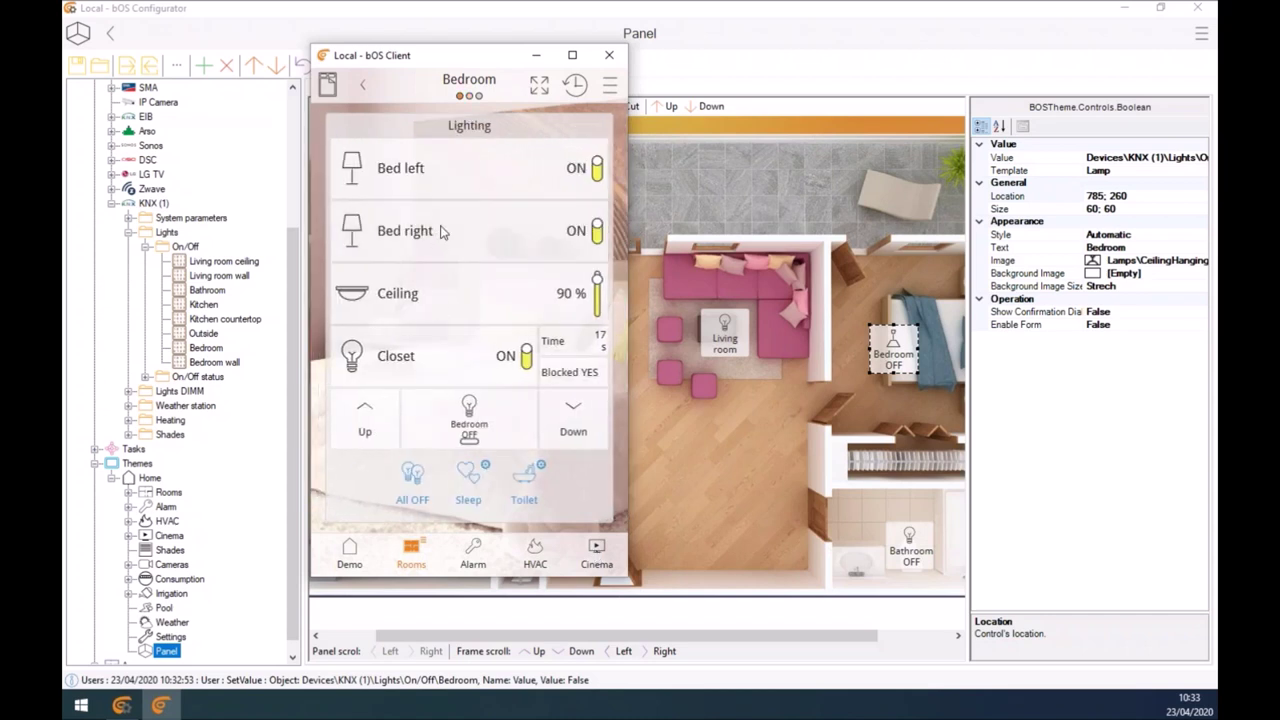
left_click(433, 180)
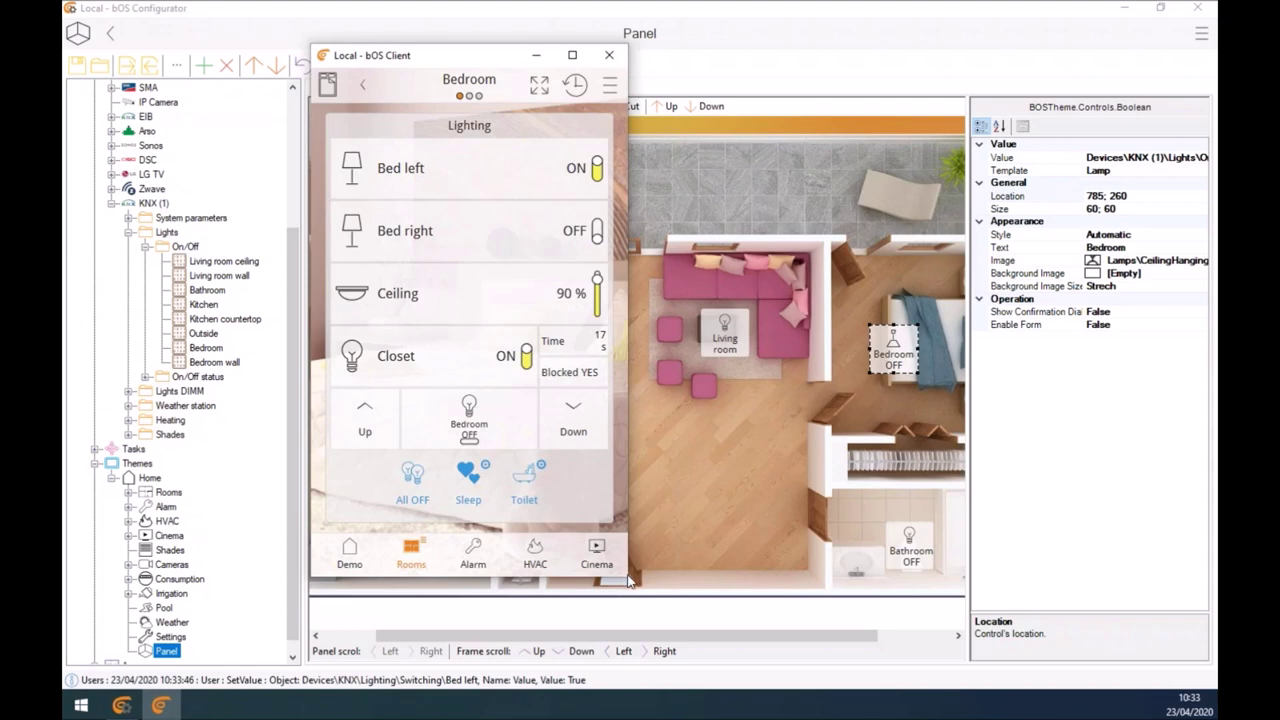
Step: Make bOS Client full screen, return to the floor-plan panel, and switch to bOS Configurator
left_click_drag(627, 580, 1080, 578)
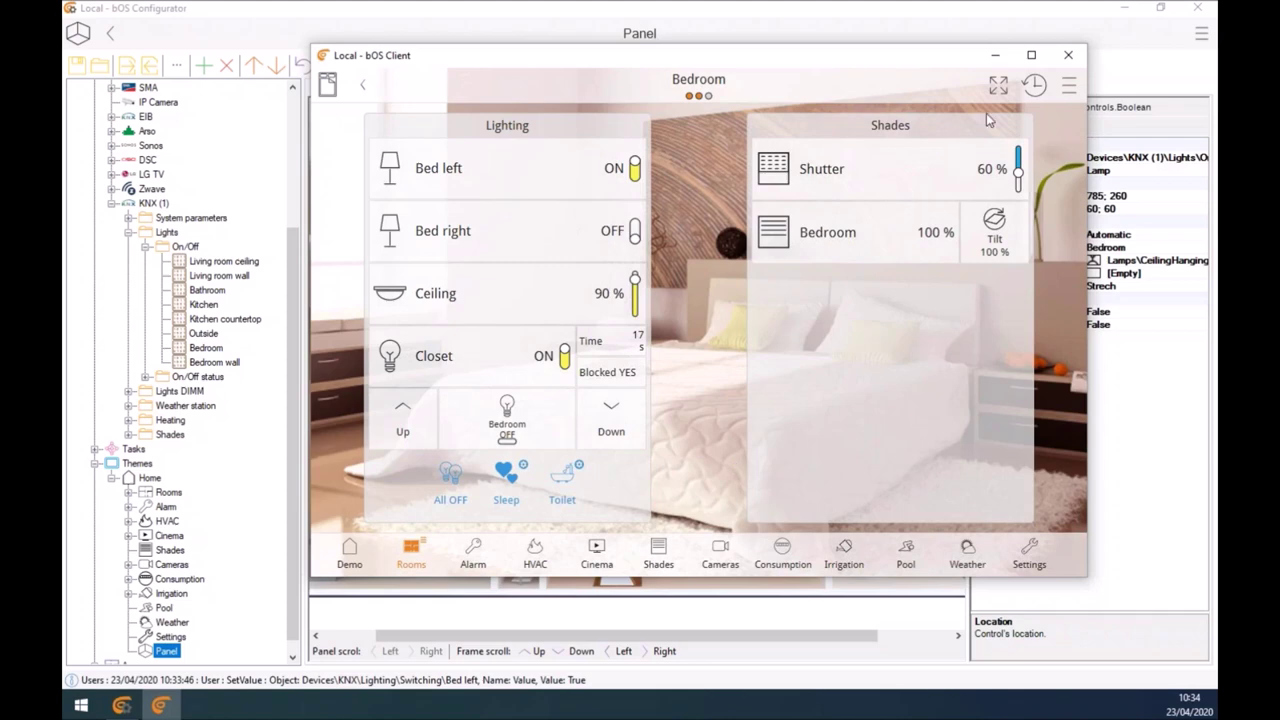
left_click(1031, 56)
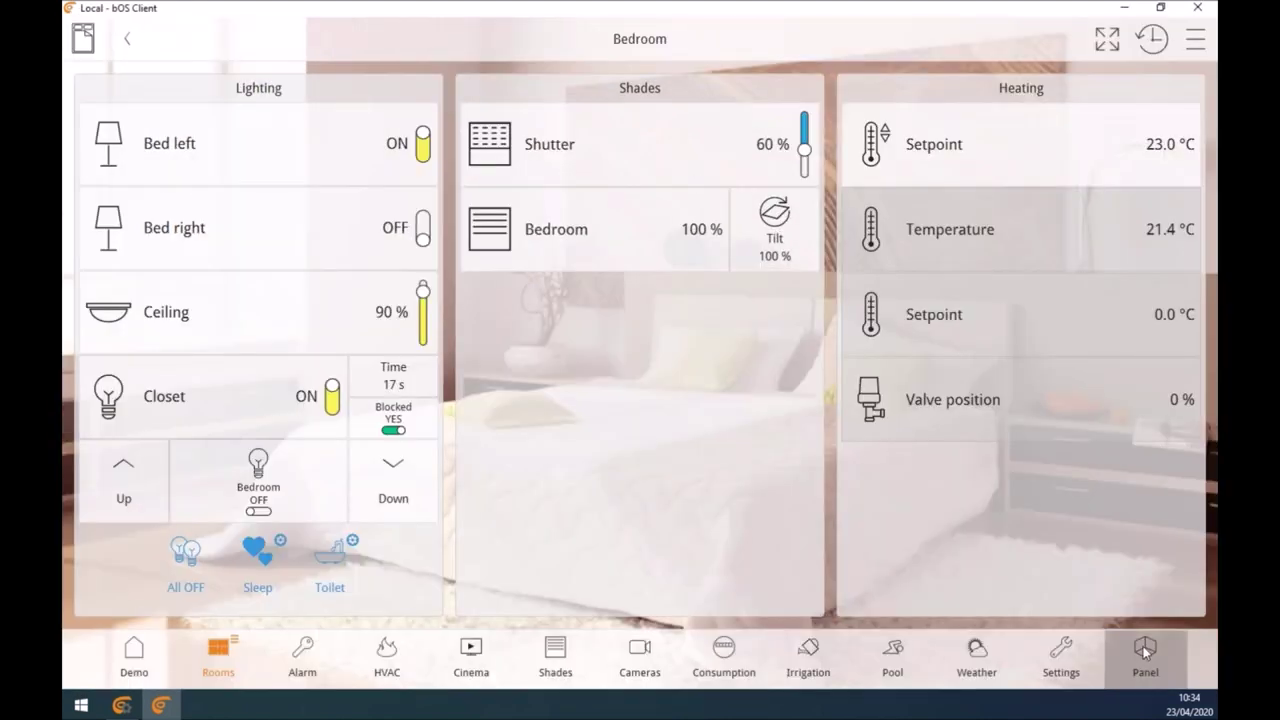
left_click(1143, 646)
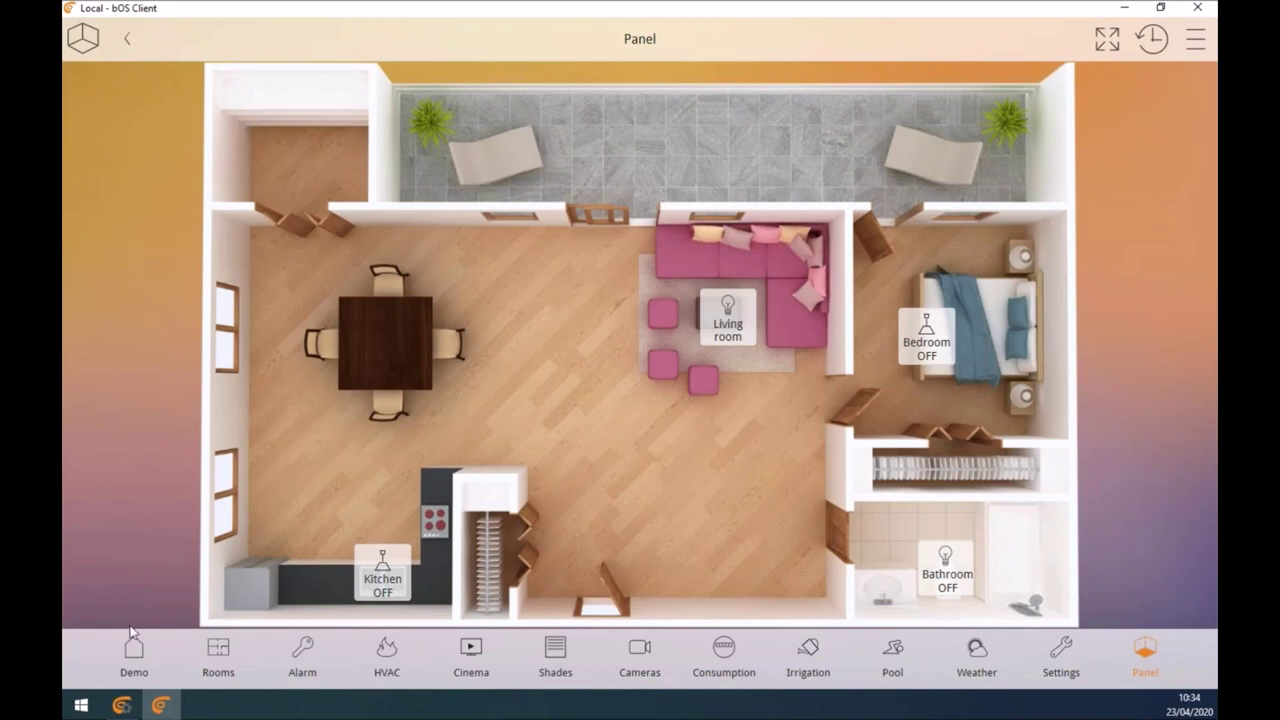
left_click(121, 705)
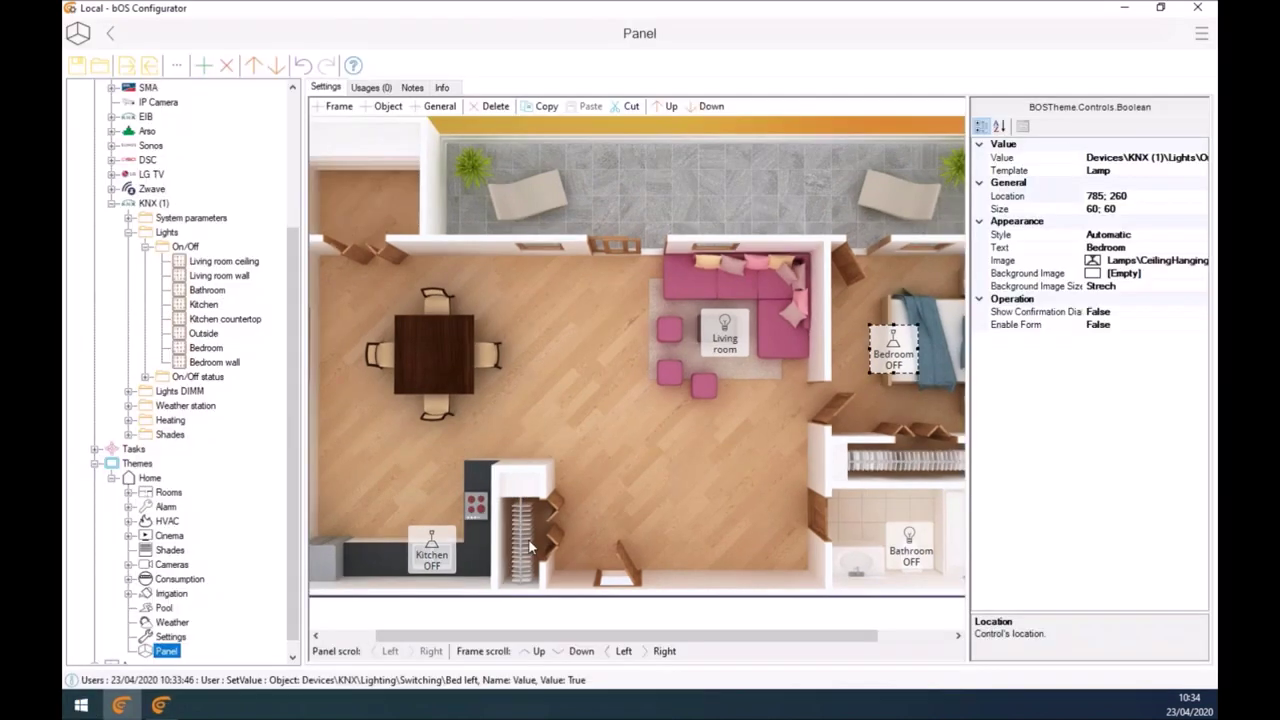
Step: Set the Panel's Positioning to Automatic
left_click(695, 476)
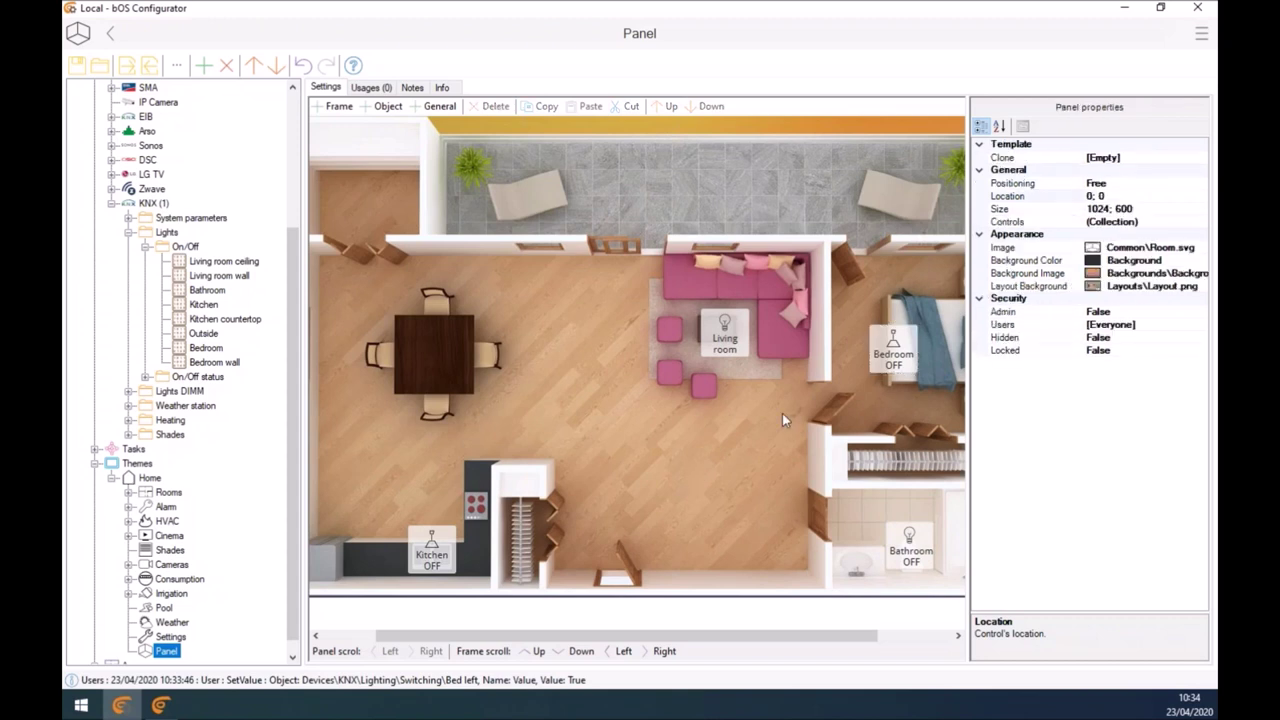
left_click(1024, 184)
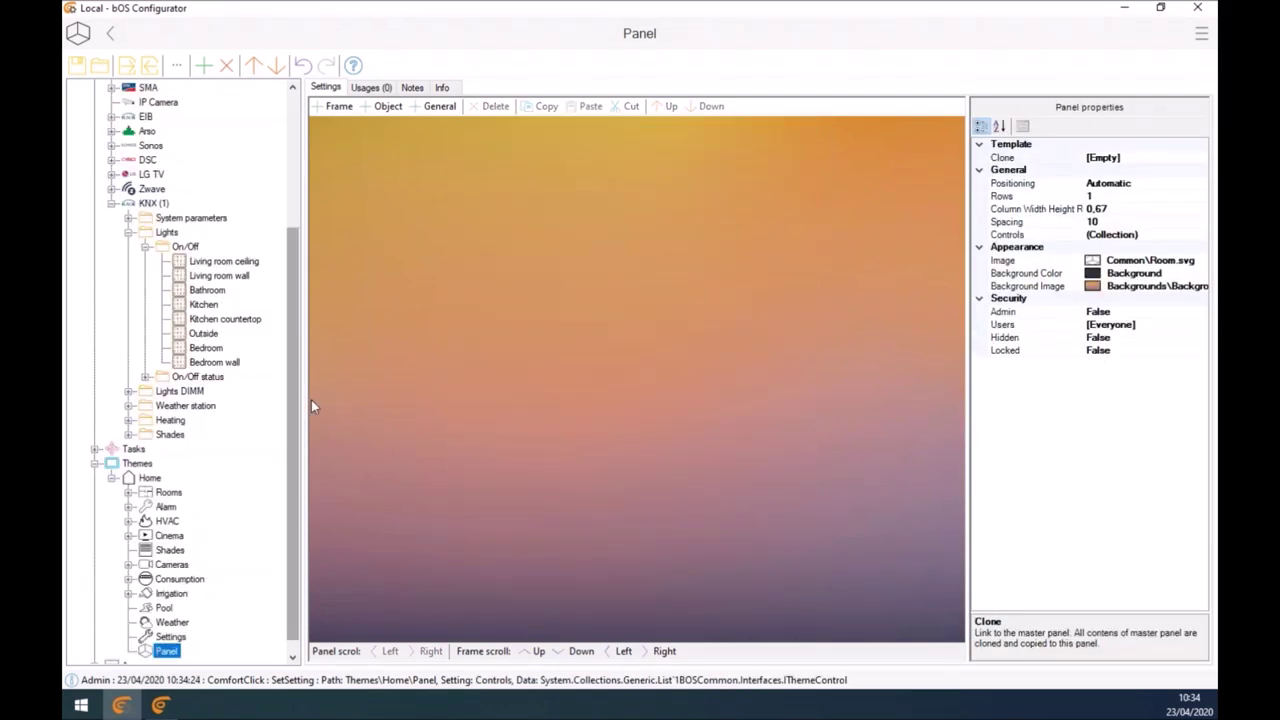
left_click_drag(303, 408, 270, 410)
Step: Add two empty frames side by side on the Panel canvas
right_click(547, 362)
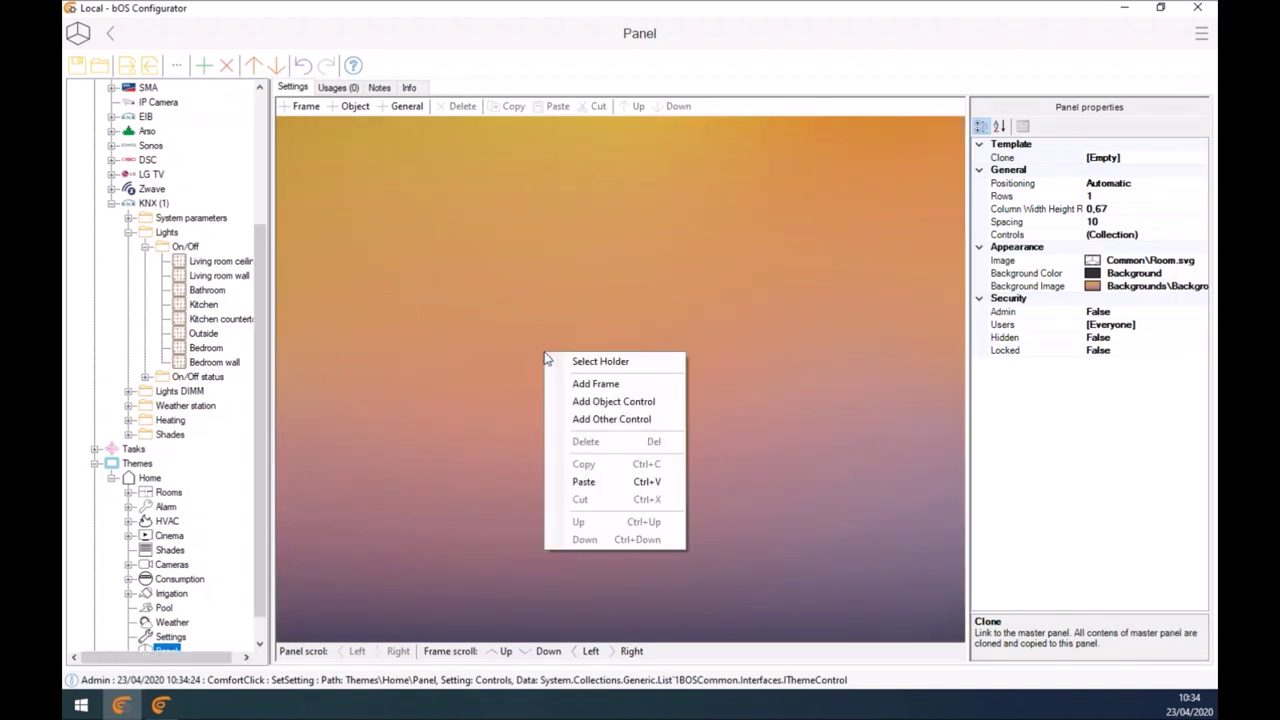
left_click(566, 381)
right_click(850, 408)
left_click(923, 396)
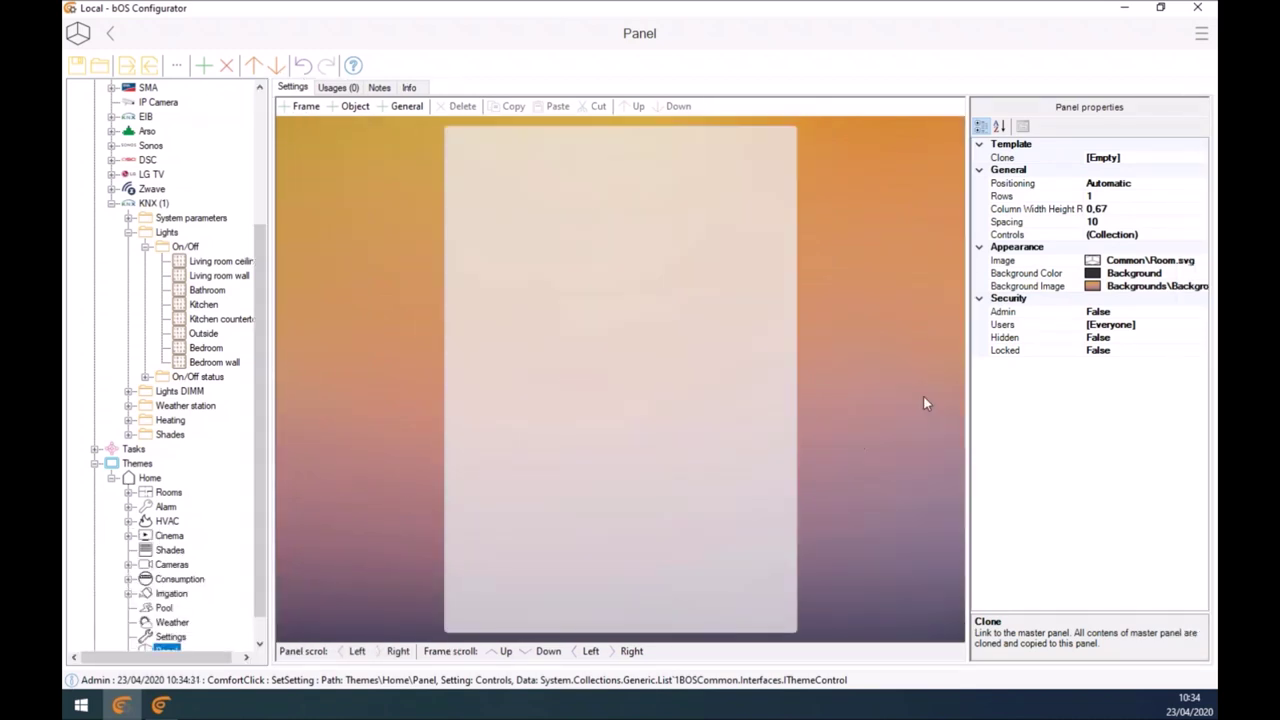
left_click_drag(968, 385, 1043, 373)
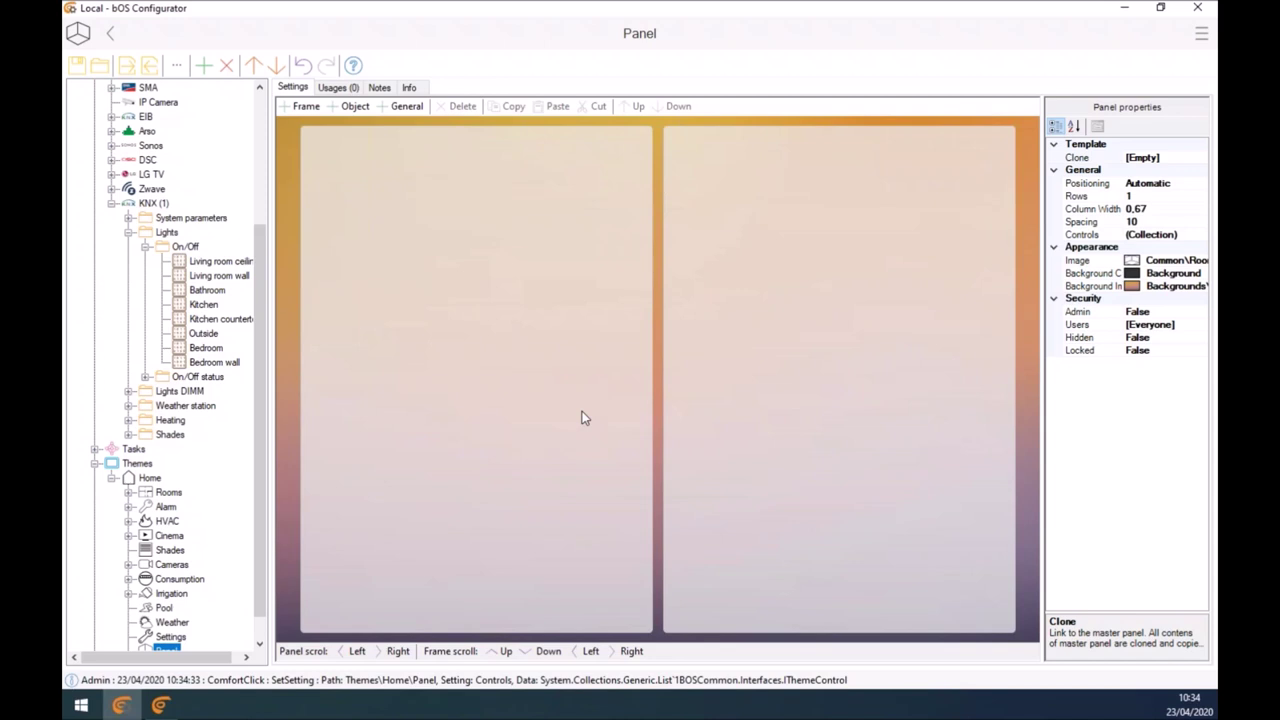
Step: Place the Living room ceiling, wall and Bathroom lights left and shade positions right
left_click(585, 418)
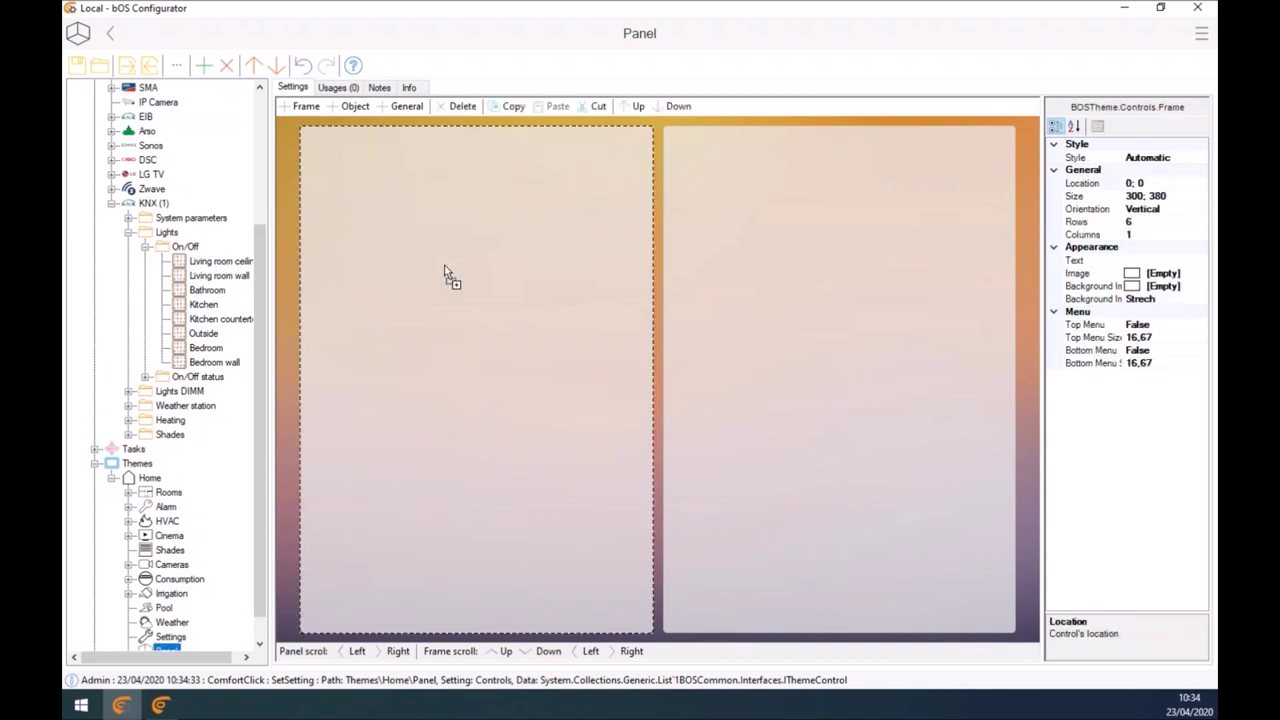
left_click_drag(437, 282, 437, 282)
left_click_drag(205, 278, 460, 320)
left_click_drag(204, 291, 455, 393)
left_click(128, 434)
left_click(145, 463)
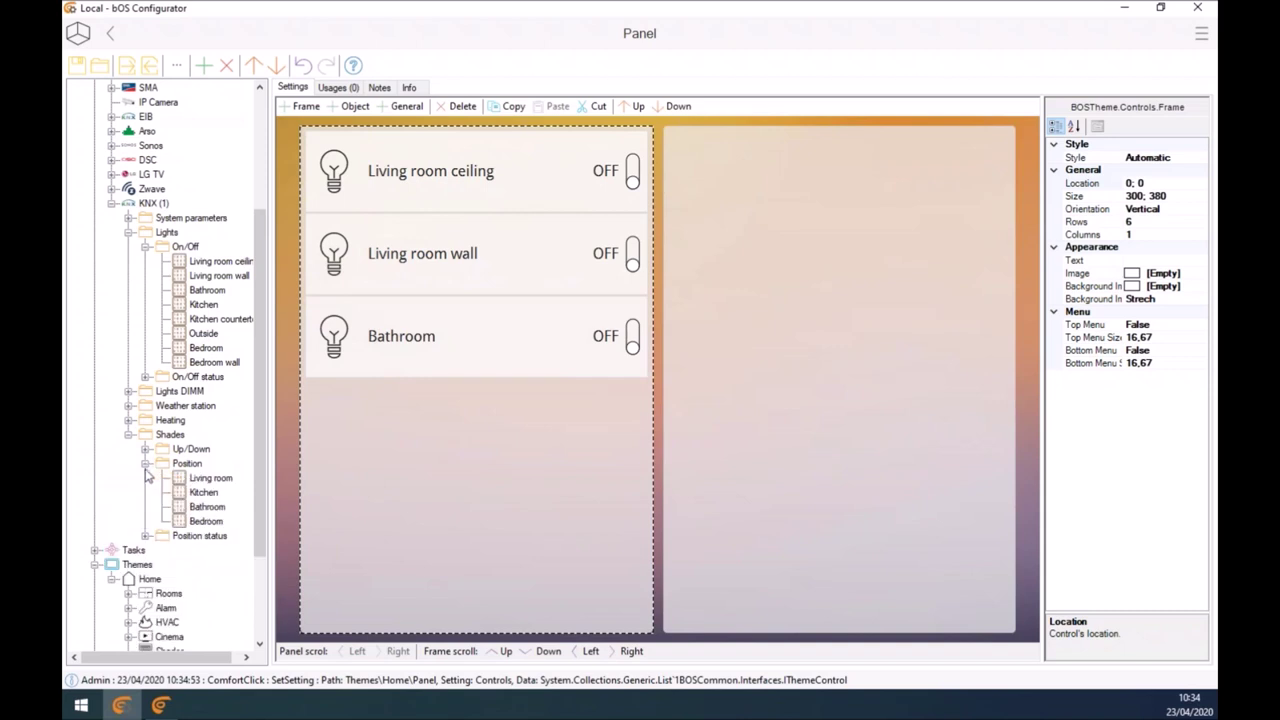
left_click_drag(210, 478, 830, 370)
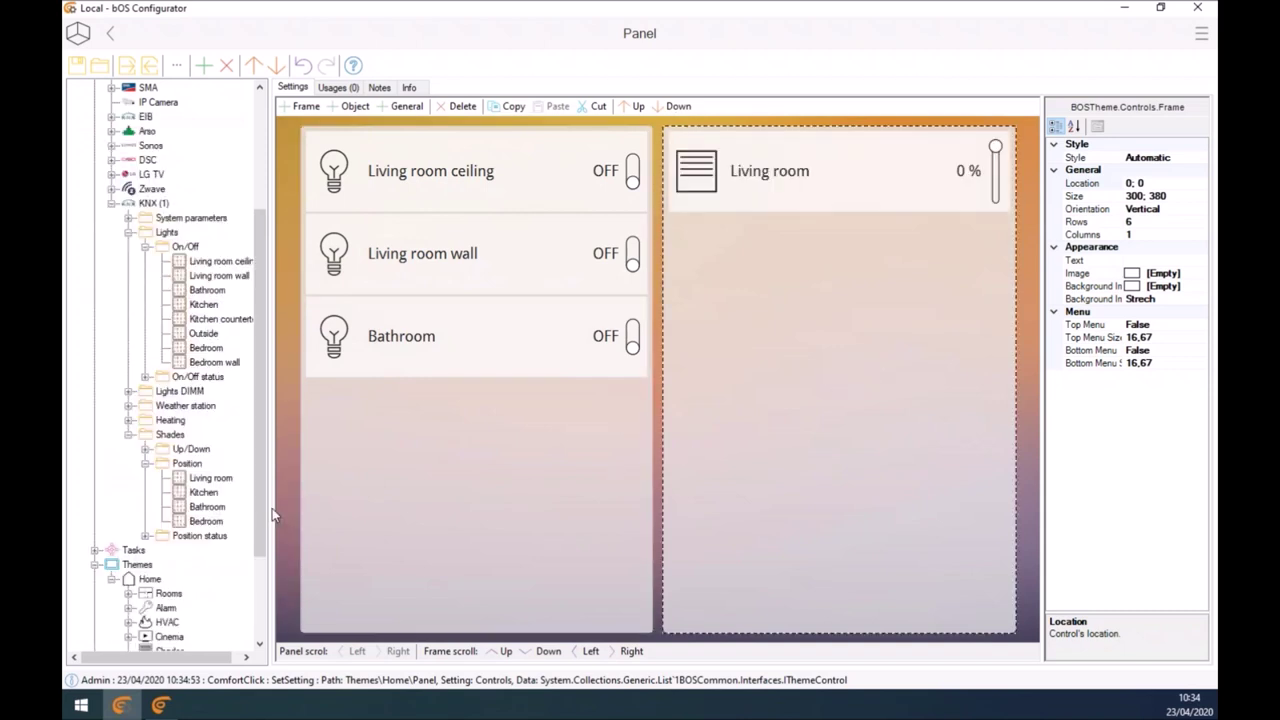
left_click_drag(207, 492, 757, 430)
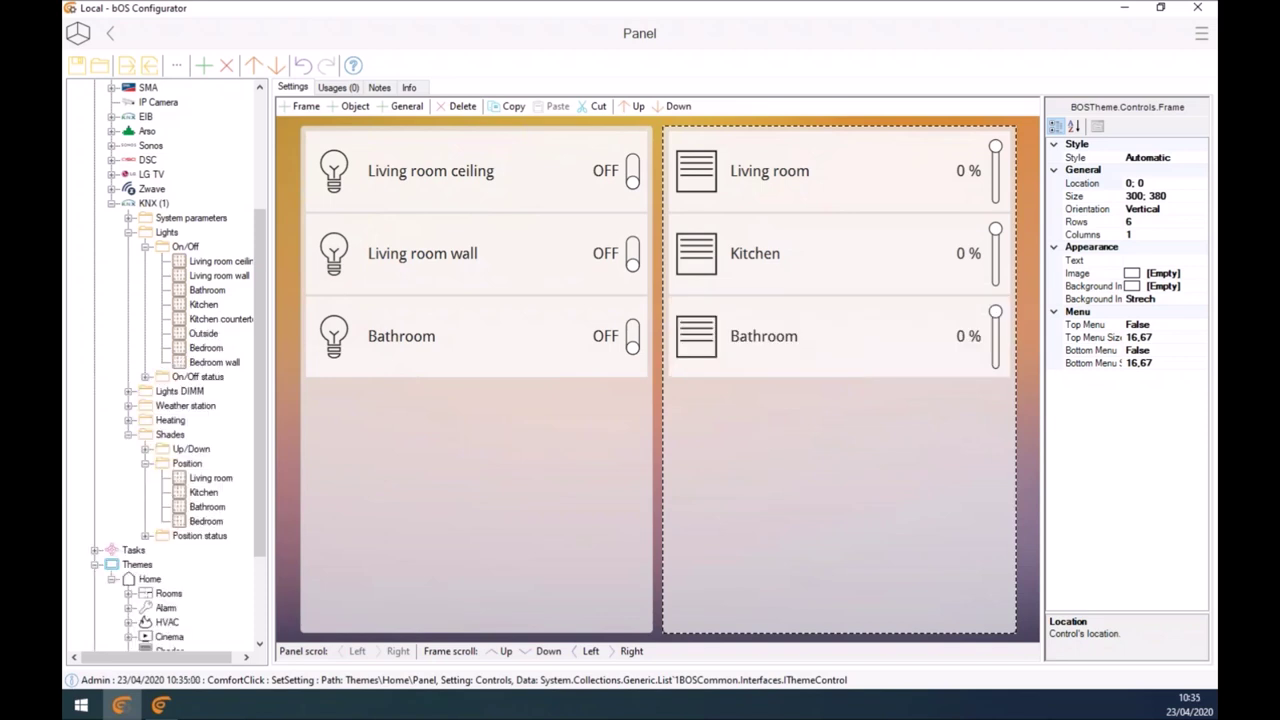
Step: Title the left frame 'Lights' and the right frame 'Shades', then bring up bOS Client
left_click(565, 467)
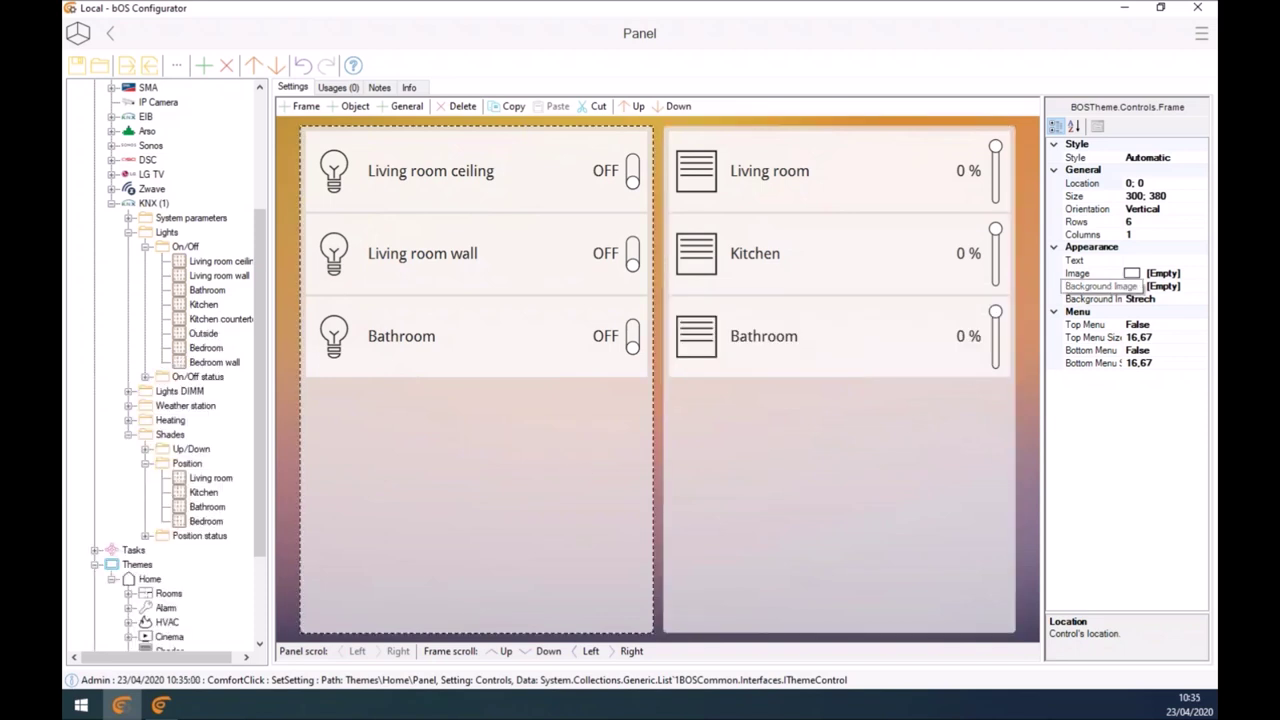
left_click(1150, 260)
type("Lights")
key("Return")
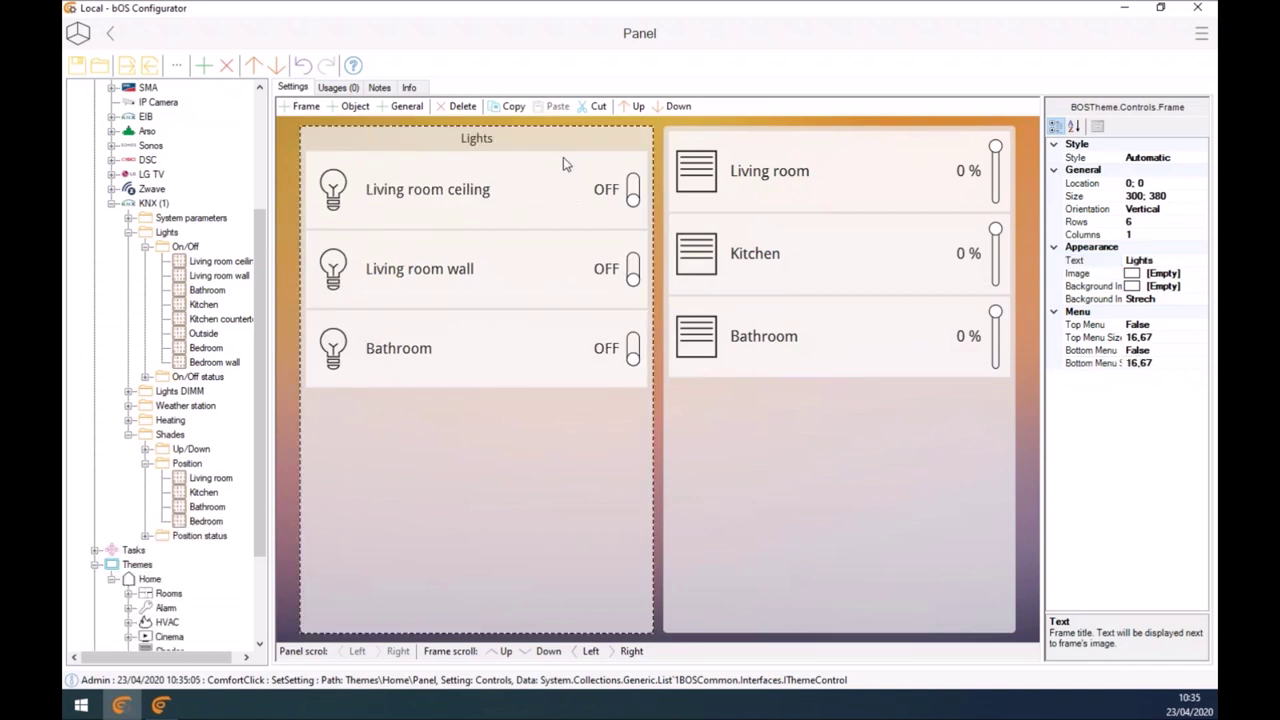
left_click(757, 481)
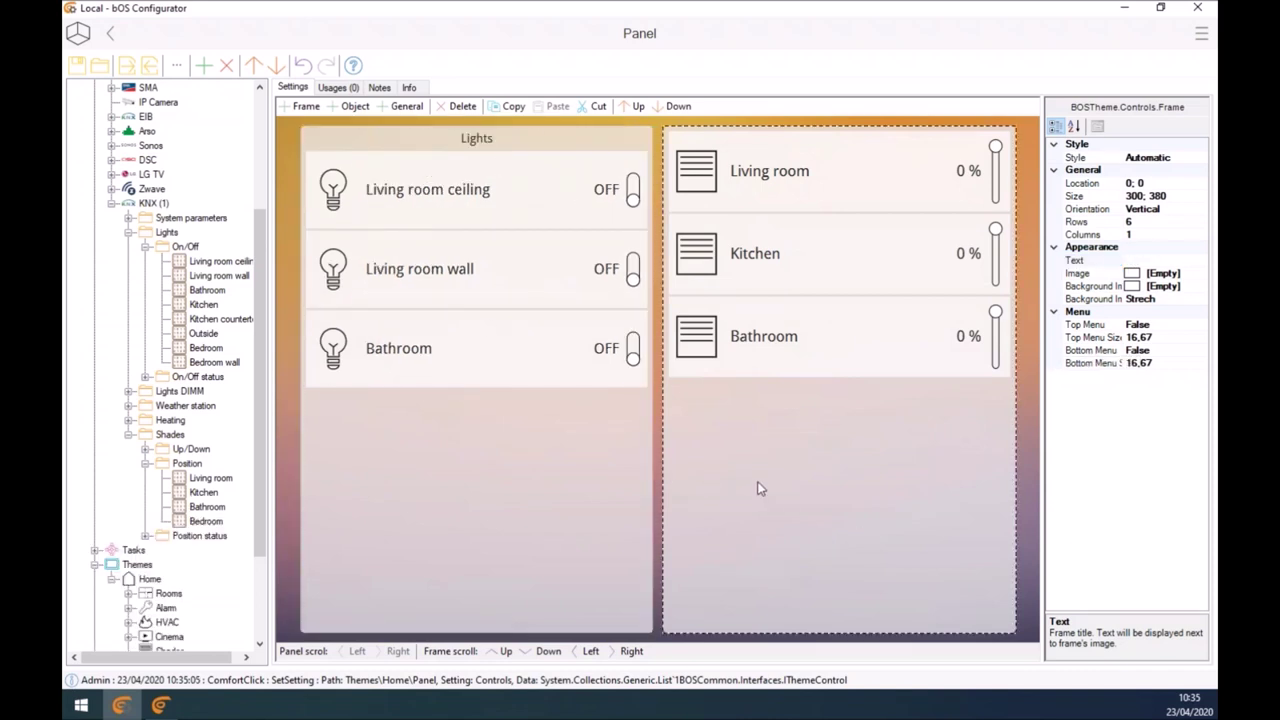
left_click(1146, 260)
type("Shades")
key("Return")
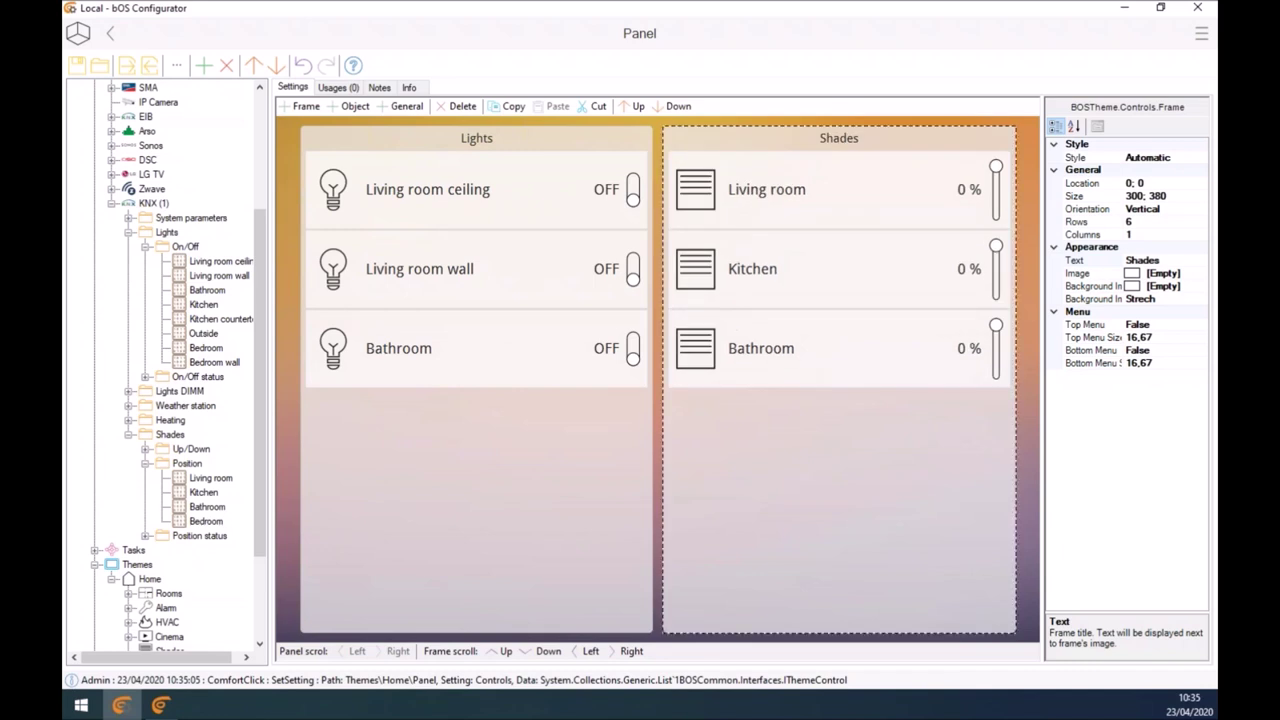
left_click(163, 706)
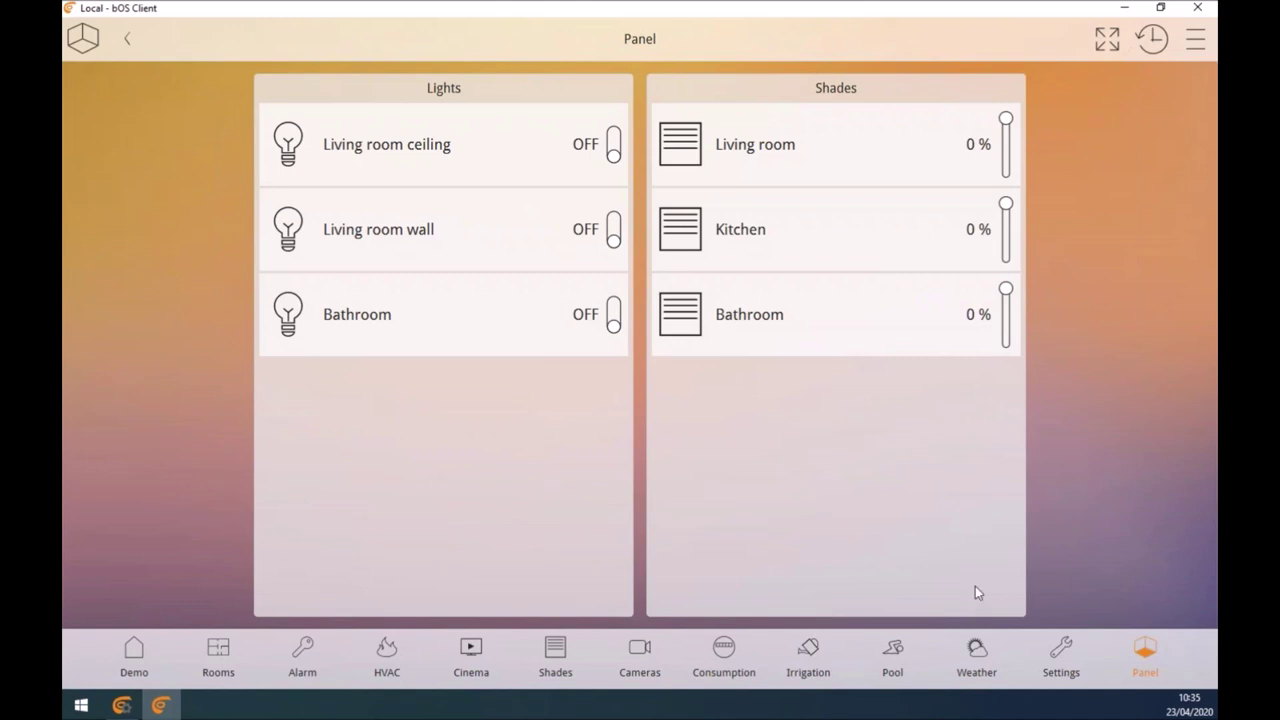
Step: Turn on the Bathroom, Living room wall and Living room ceiling lights in bOS Client
left_click(365, 305)
left_click(402, 230)
left_click(415, 145)
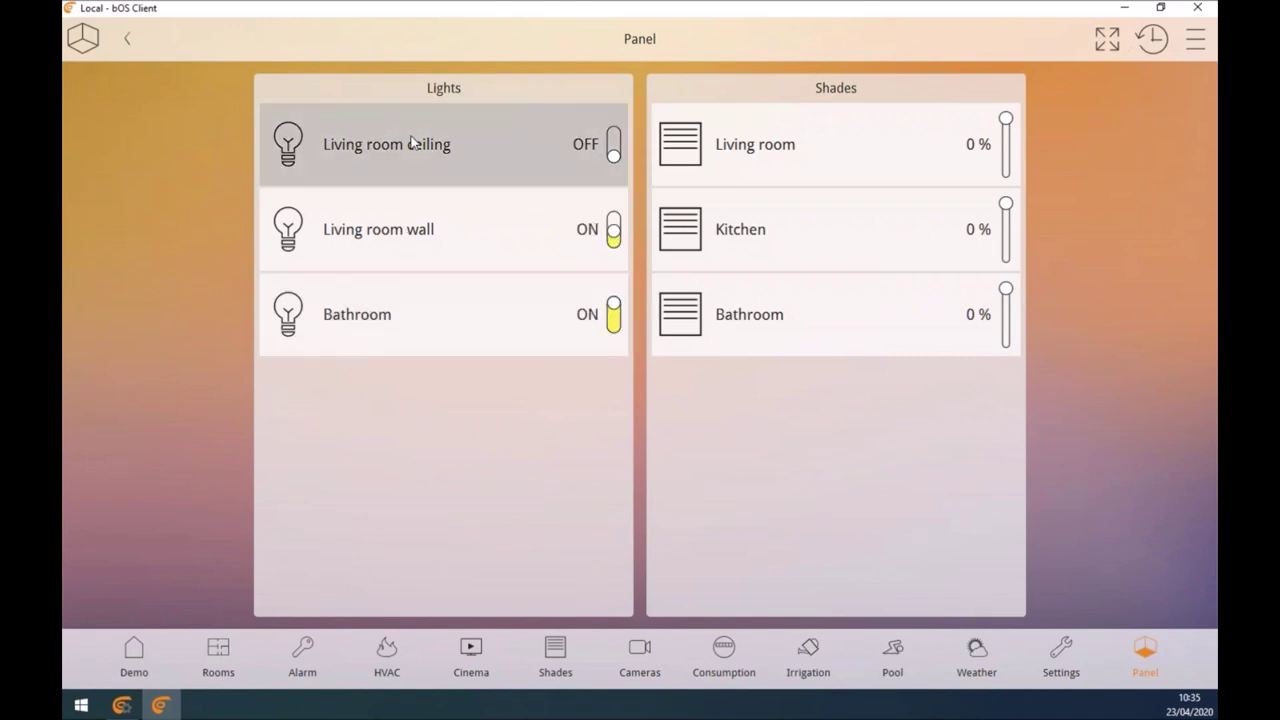
Step: Turn the three lights back off and return to the Bathroom control in bOS Configurator
left_click(378, 283)
left_click(402, 228)
left_click(410, 150)
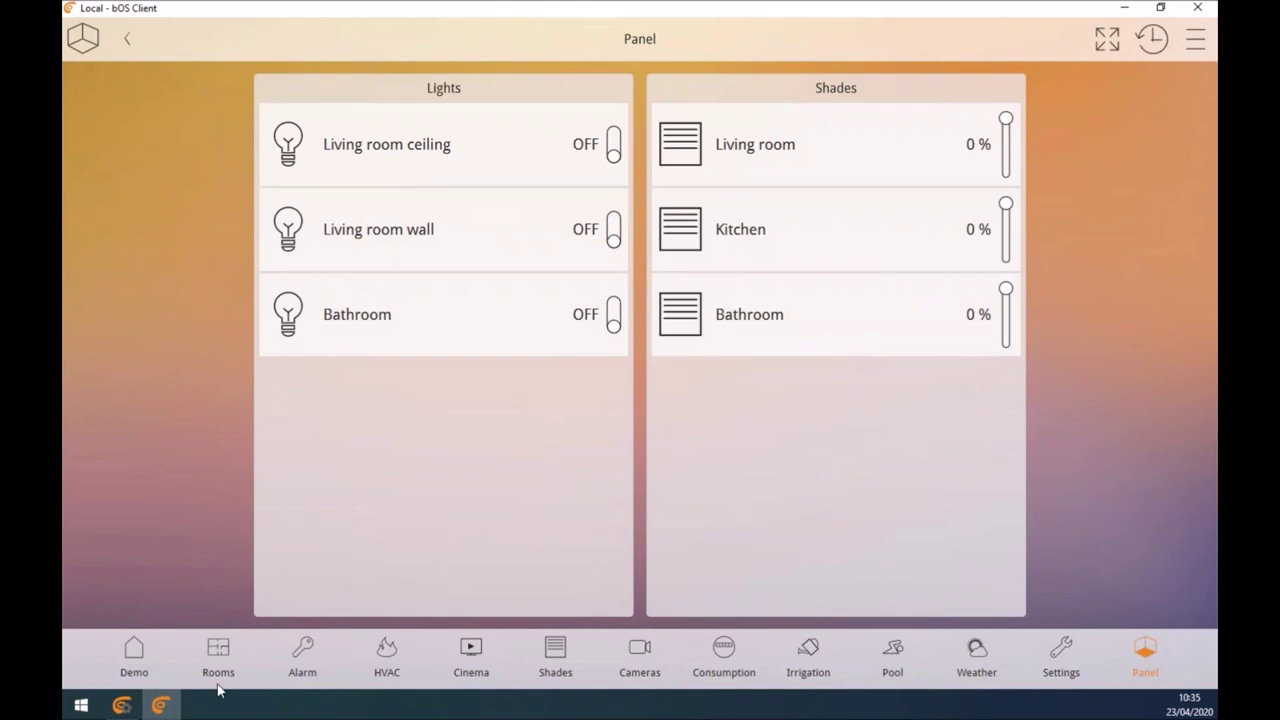
left_click(122, 706)
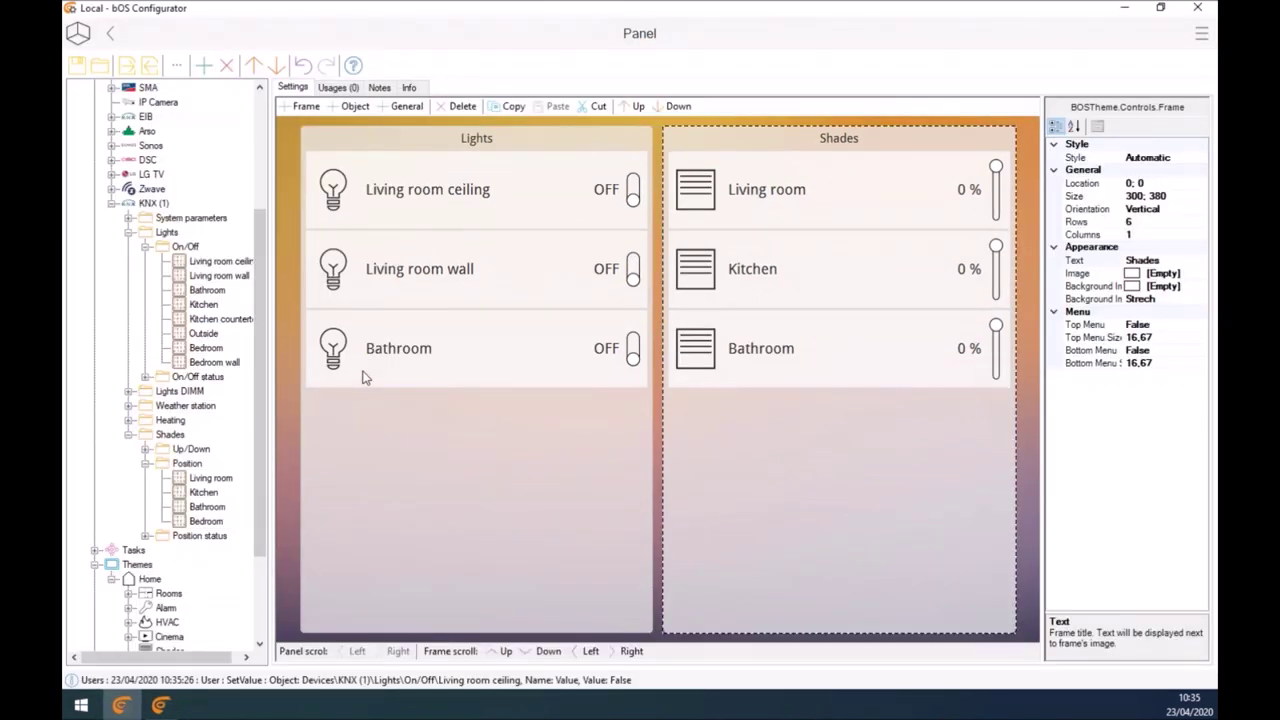
left_click(365, 377)
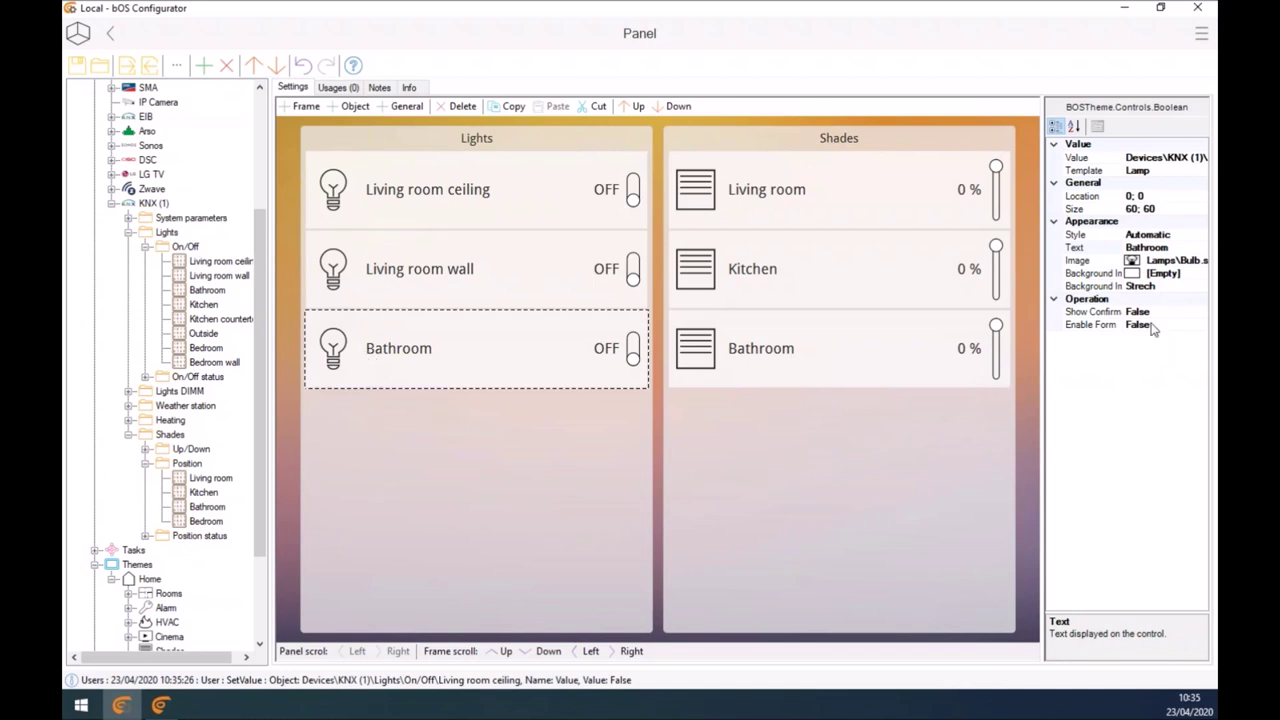
Step: Give the Bathroom light the InWall.svg image and Manual style
left_click(1160, 260)
left_click(1201, 260)
double_click(487, 372)
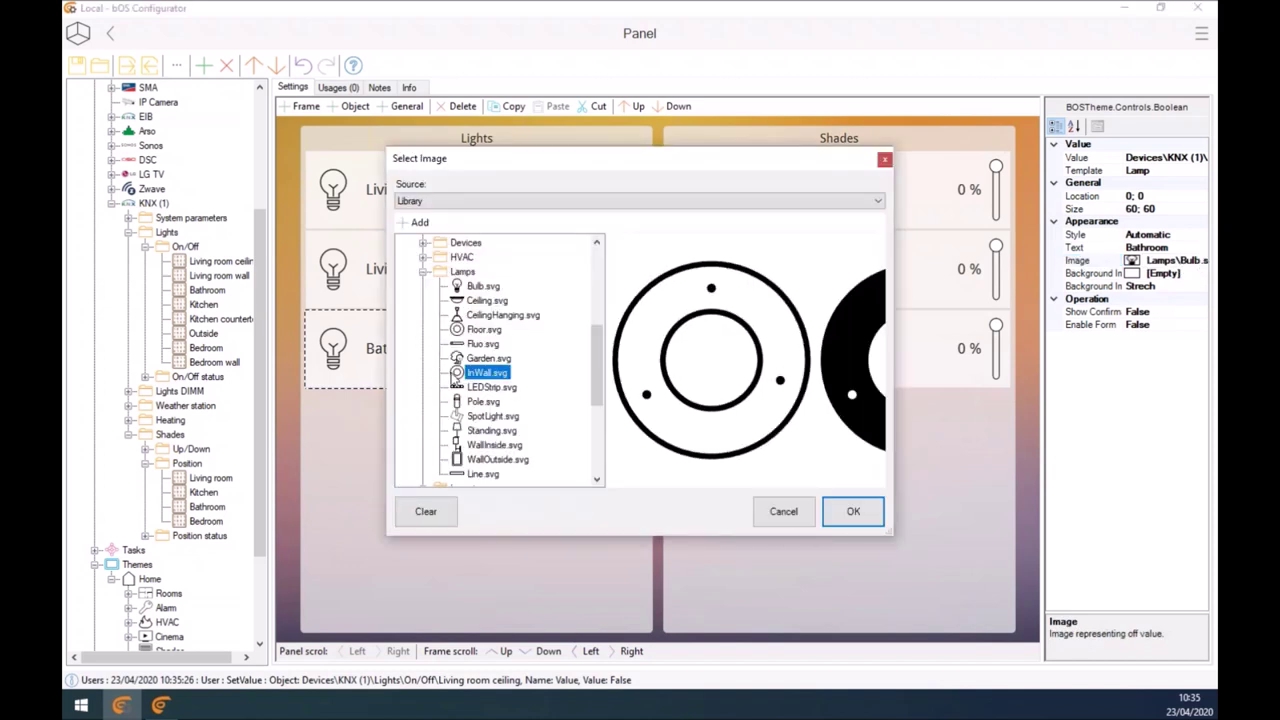
left_click(1160, 234)
left_click(1200, 234)
left_click(1145, 304)
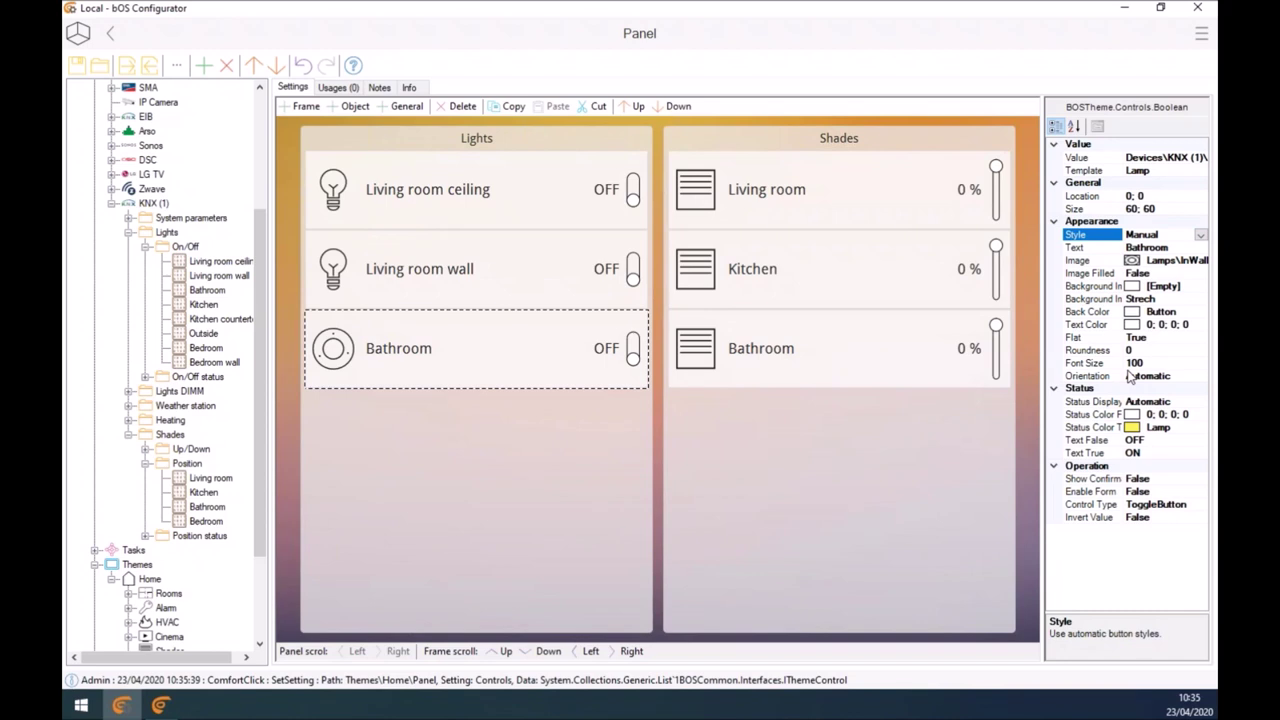
Step: Set the Bathroom control's text colour to light green and its background to orange
left_click(1190, 326)
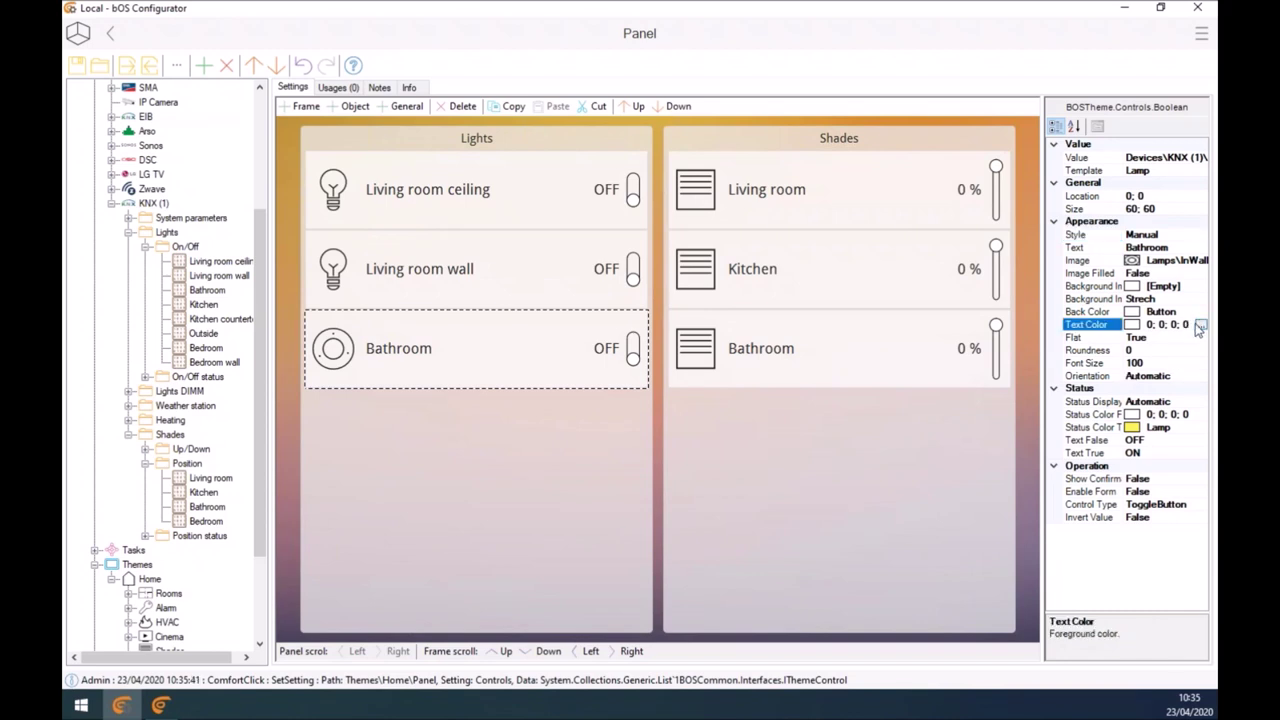
left_click(1199, 326)
left_click(708, 234)
left_click_drag(832, 330, 832, 205)
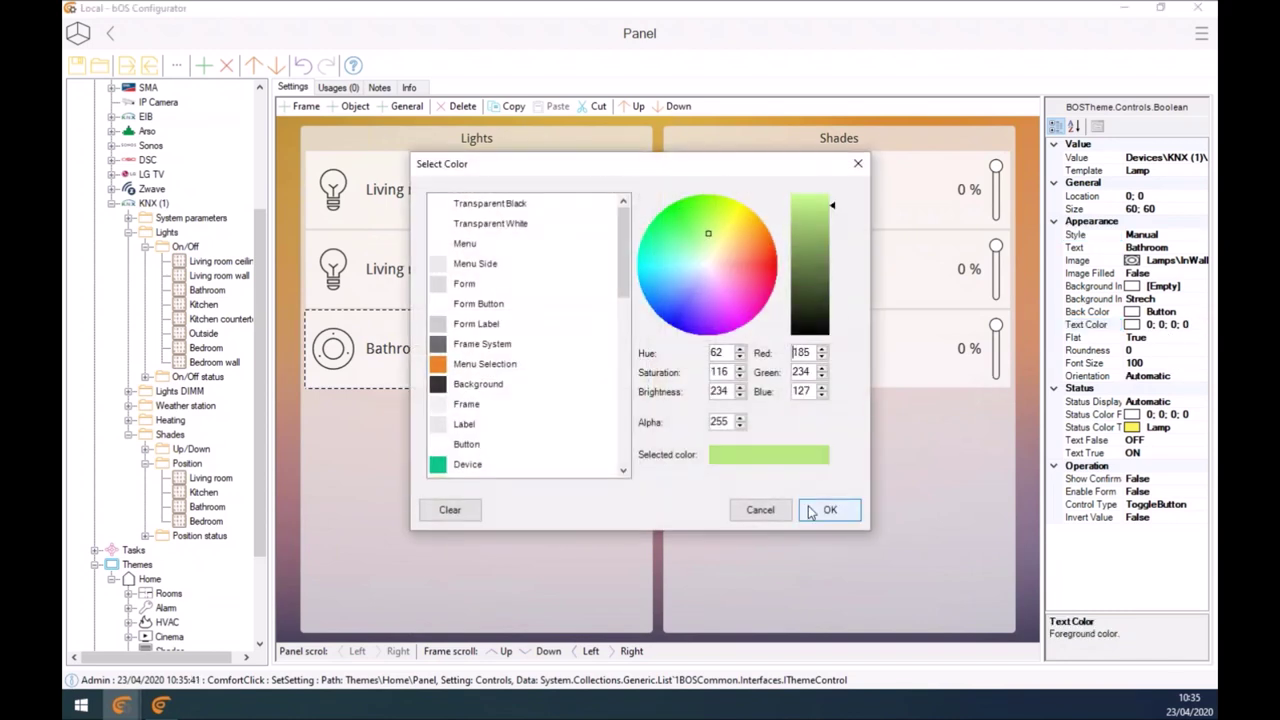
left_click(826, 510)
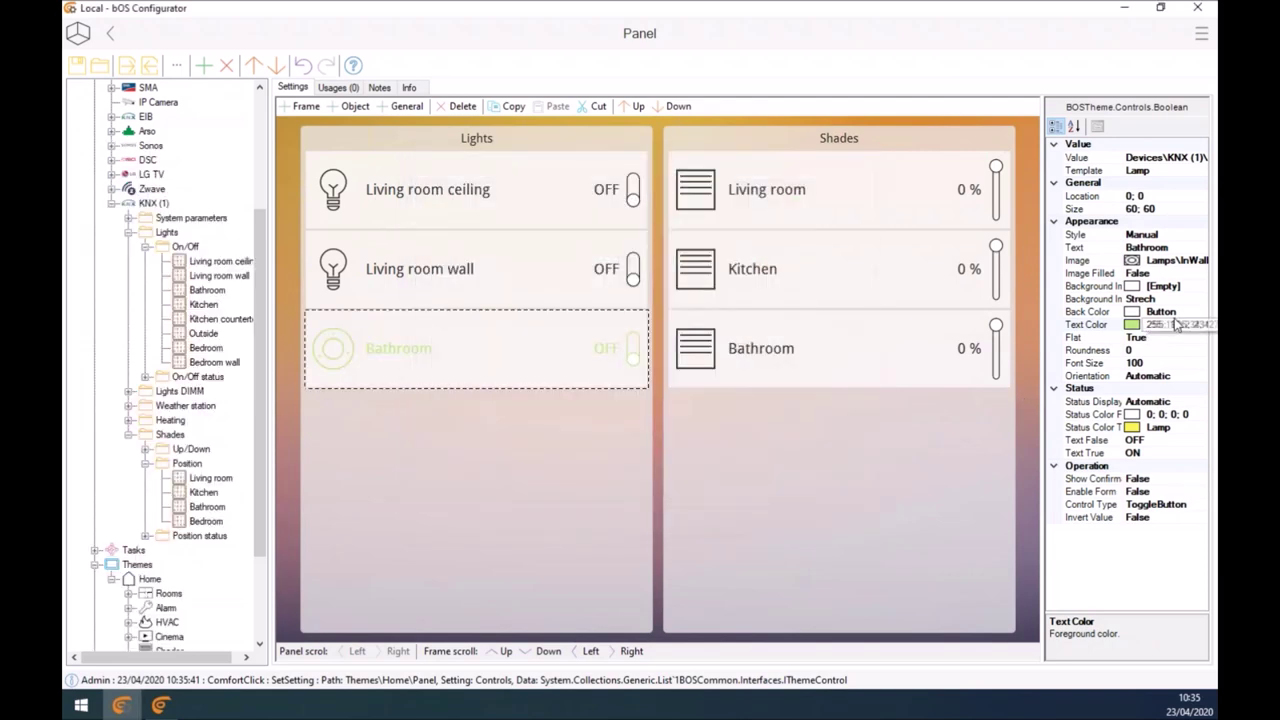
left_click(1160, 311)
left_click(1200, 311)
left_click(772, 253)
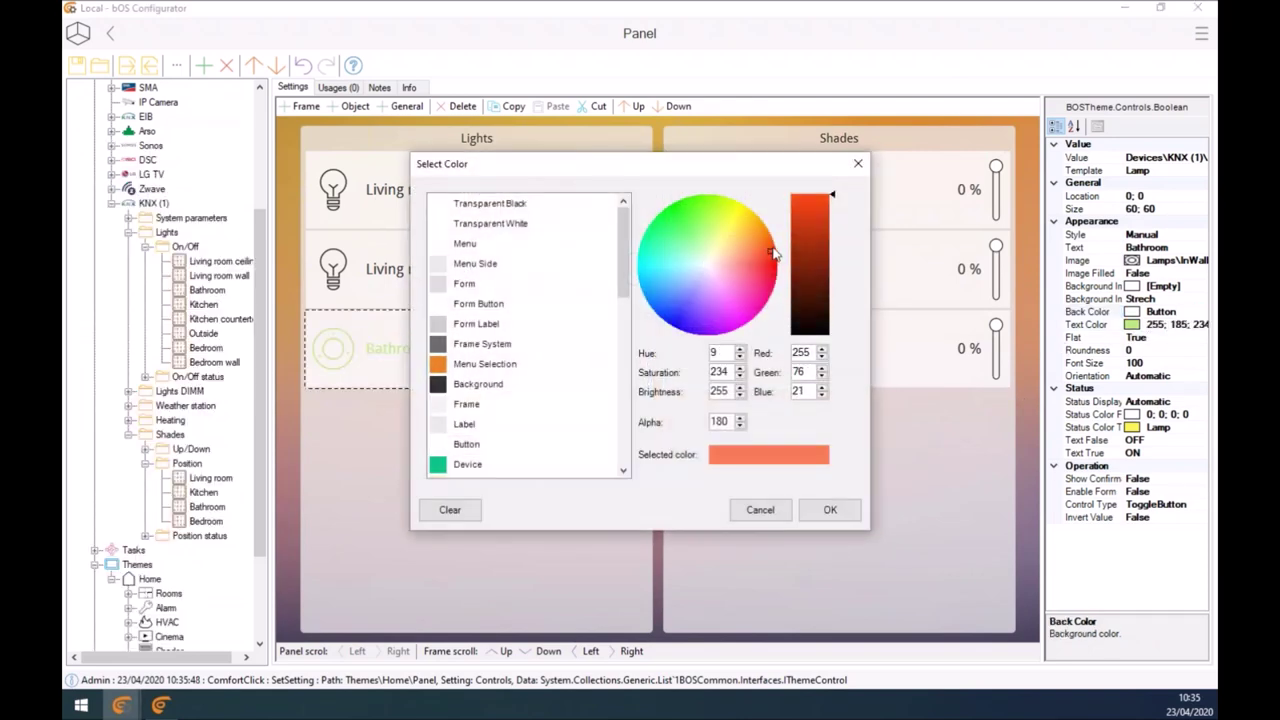
left_click(830, 510)
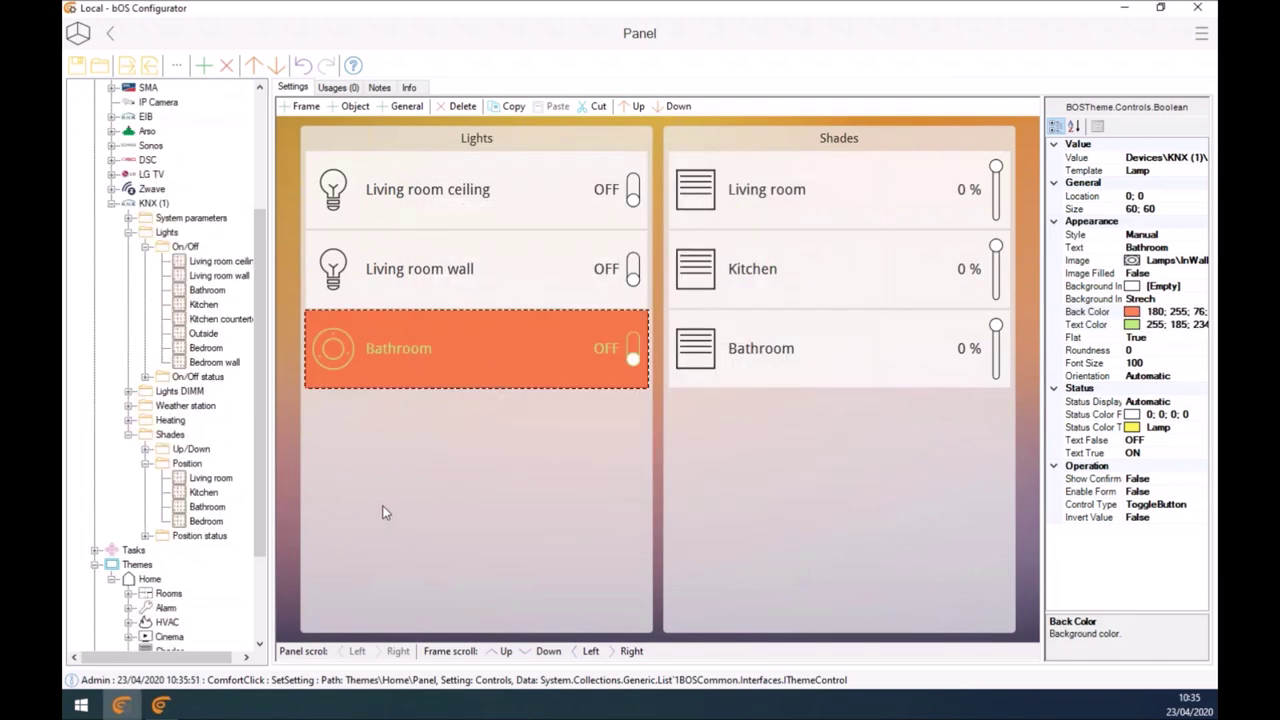
left_click(383, 512)
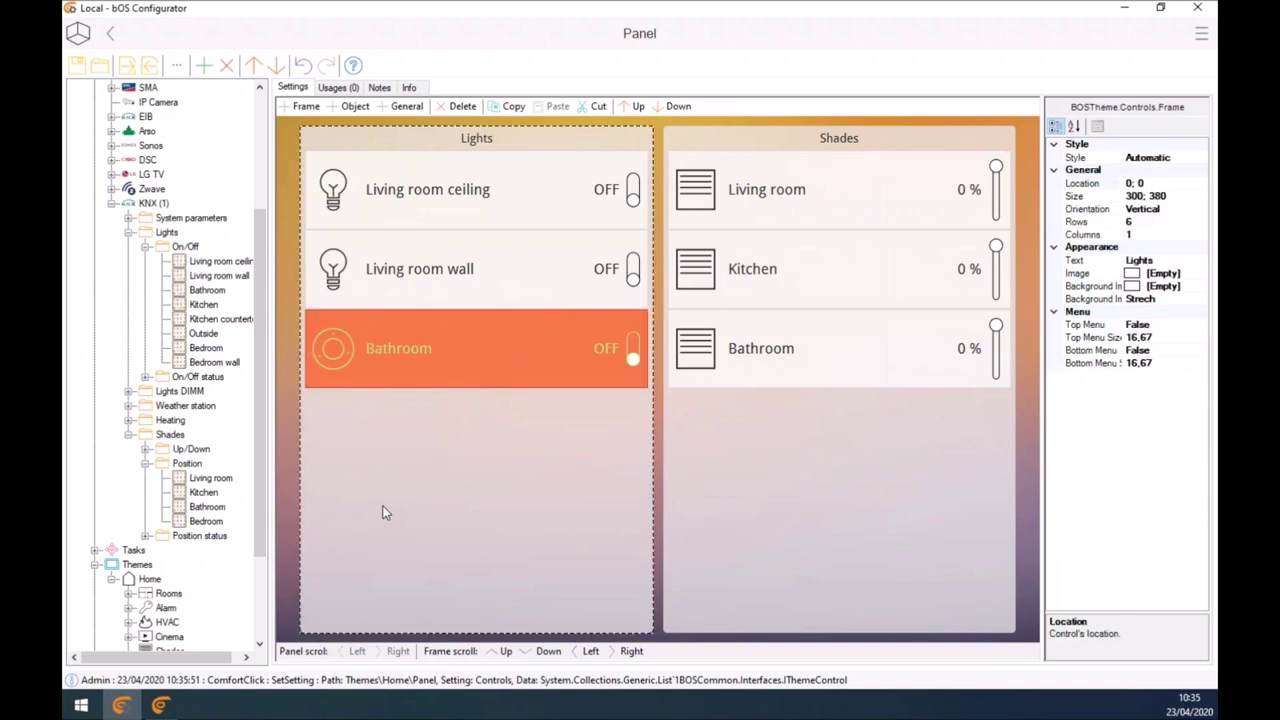
left_click(160, 705)
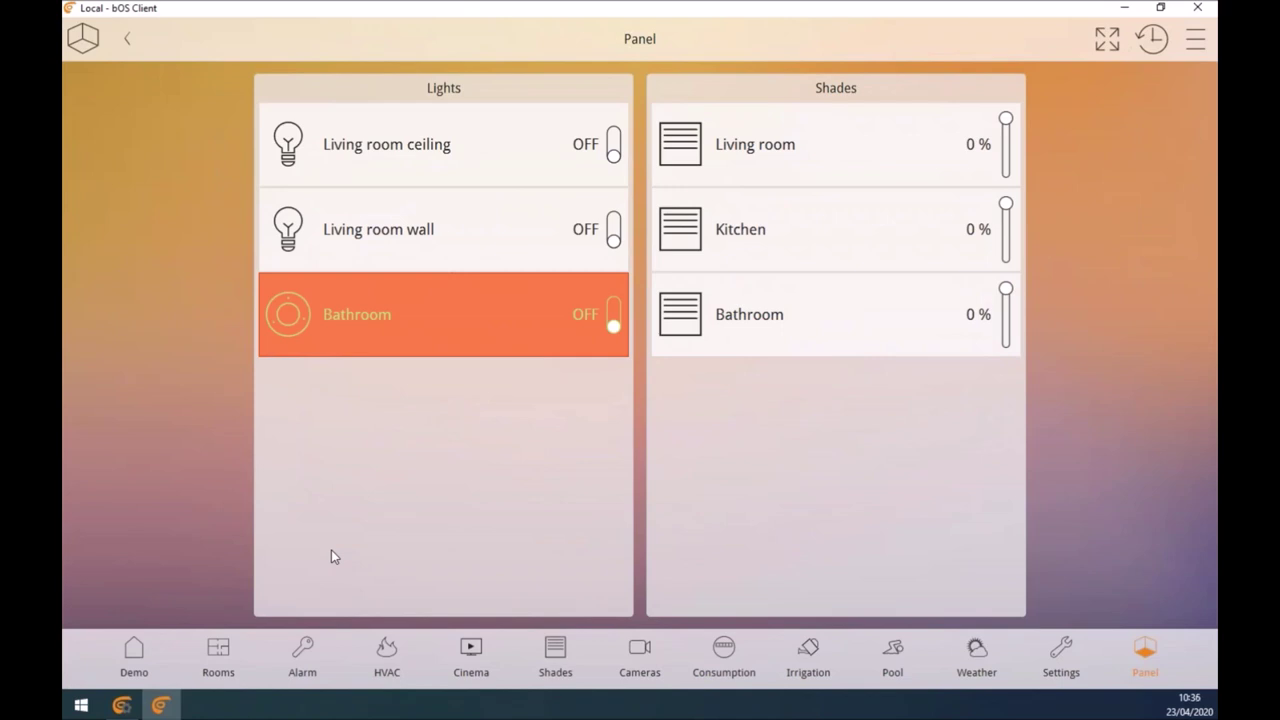
left_click(121, 705)
left_click(546, 352)
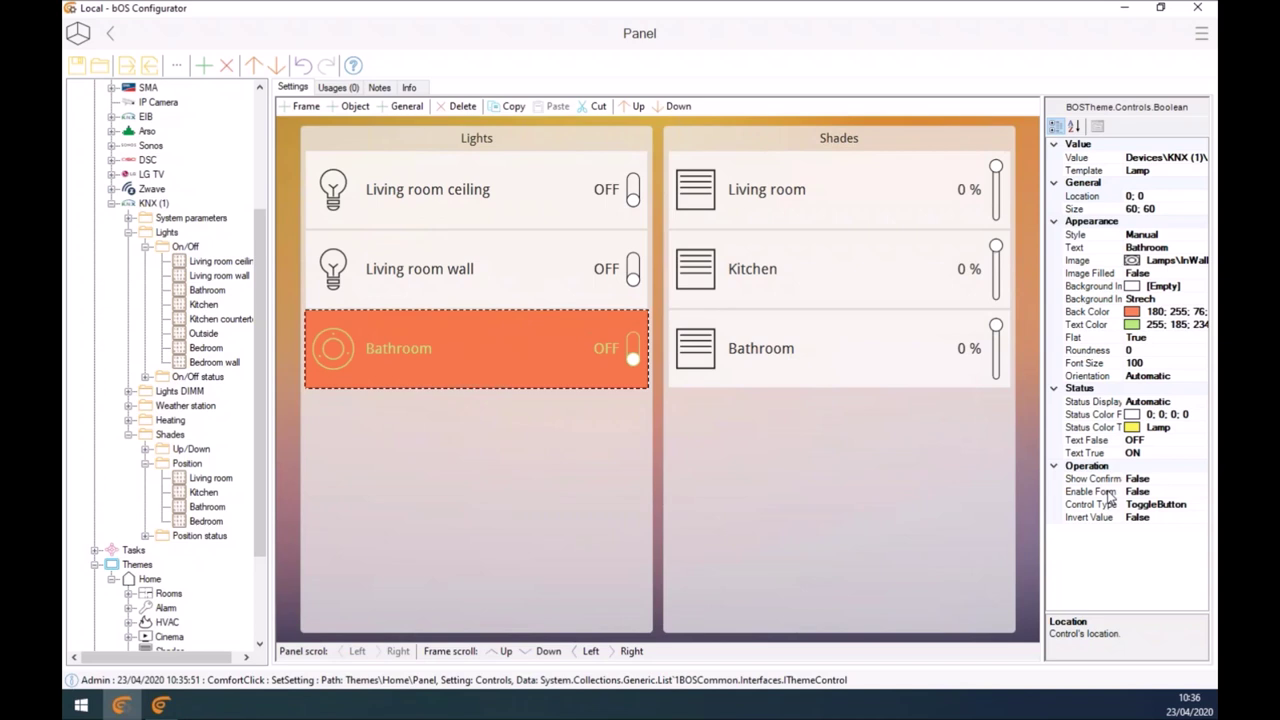
Step: Add a Scene-type task called 'Lights ON' under the Tasks branch
left_click(111, 203)
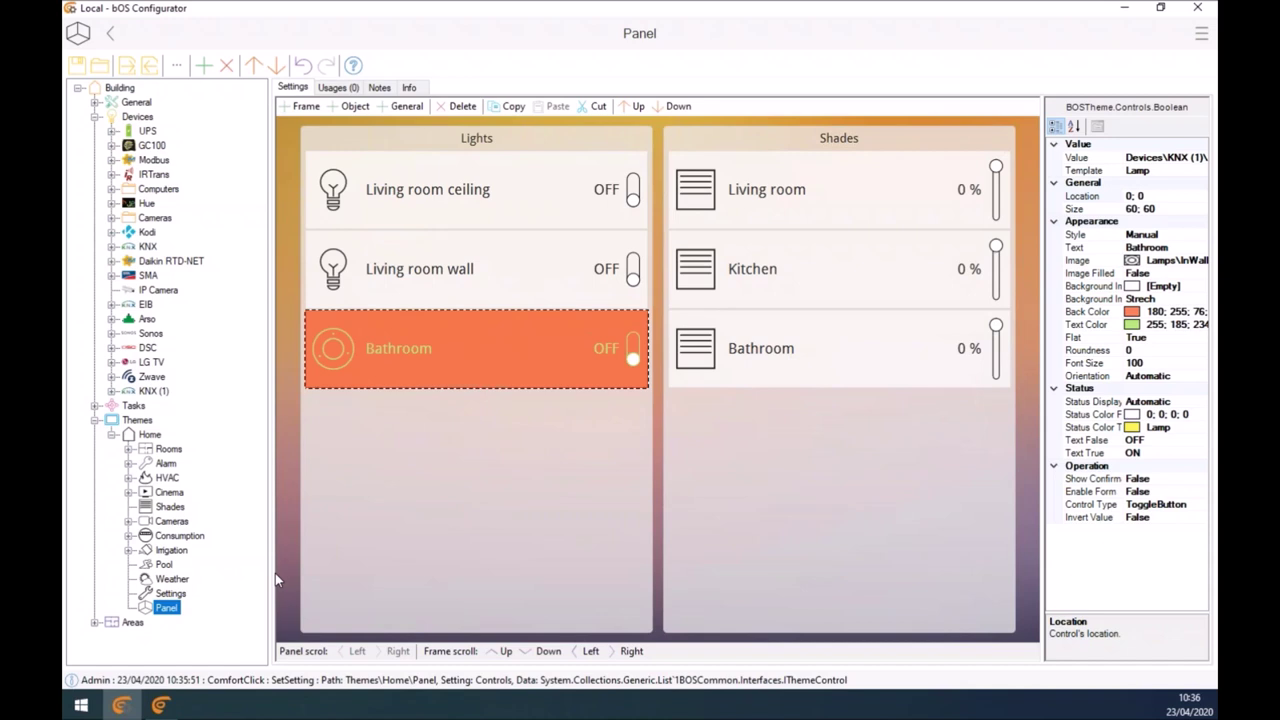
left_click(133, 406)
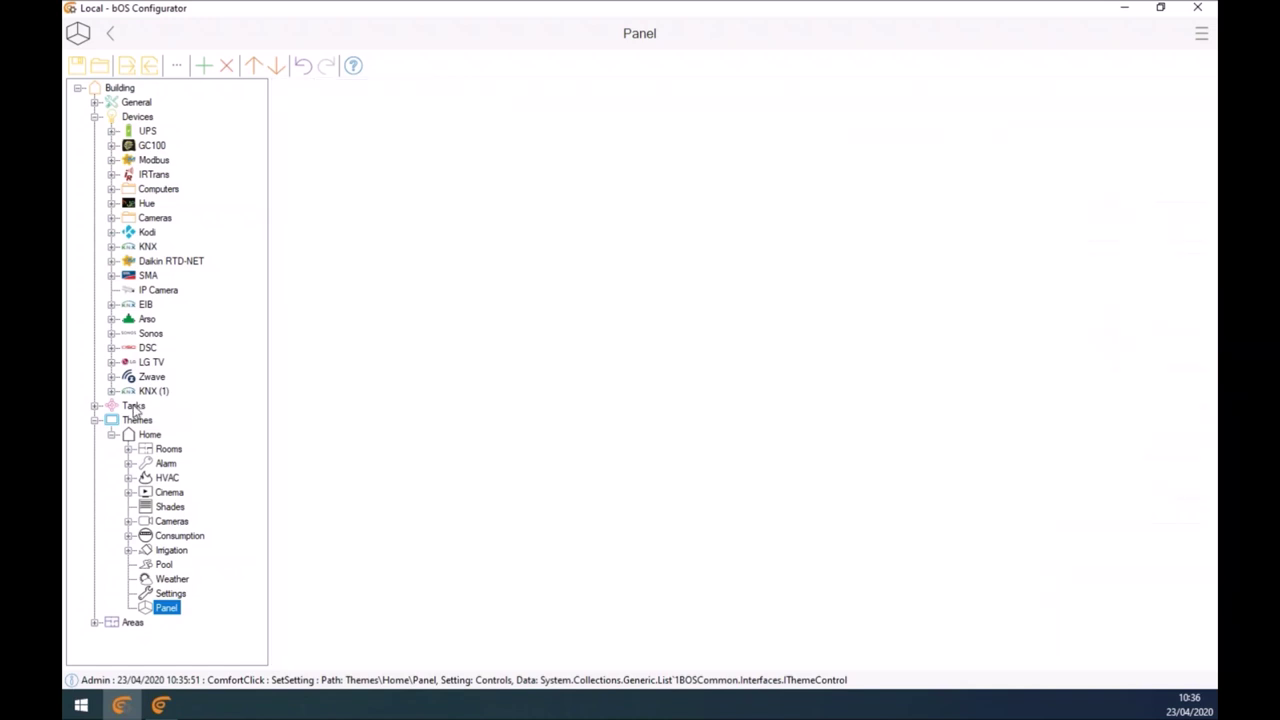
right_click(133, 406)
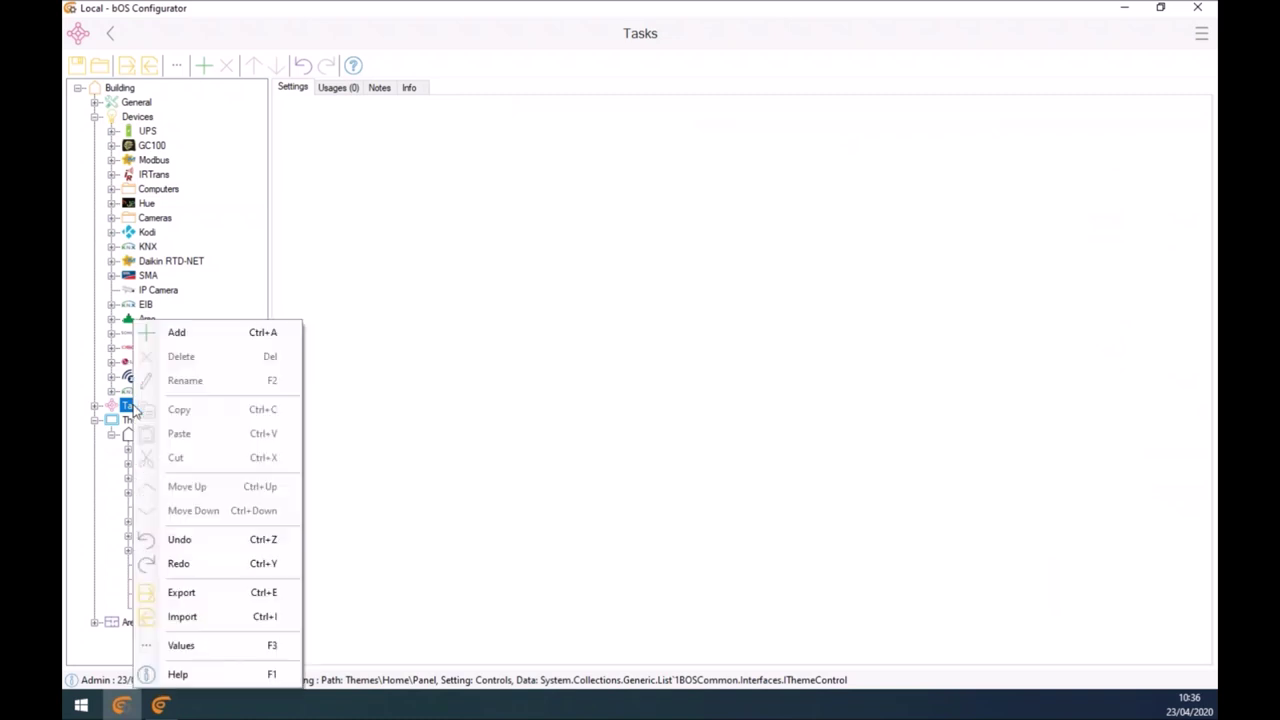
left_click(194, 342)
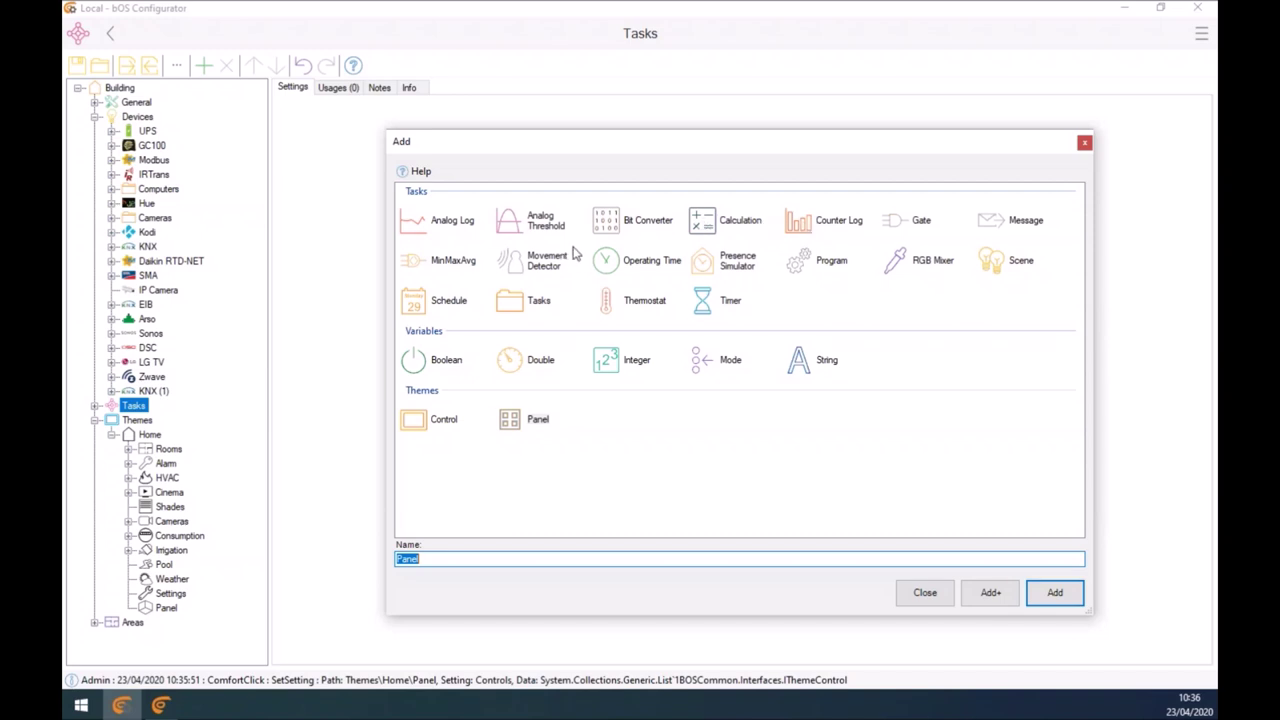
left_click(998, 270)
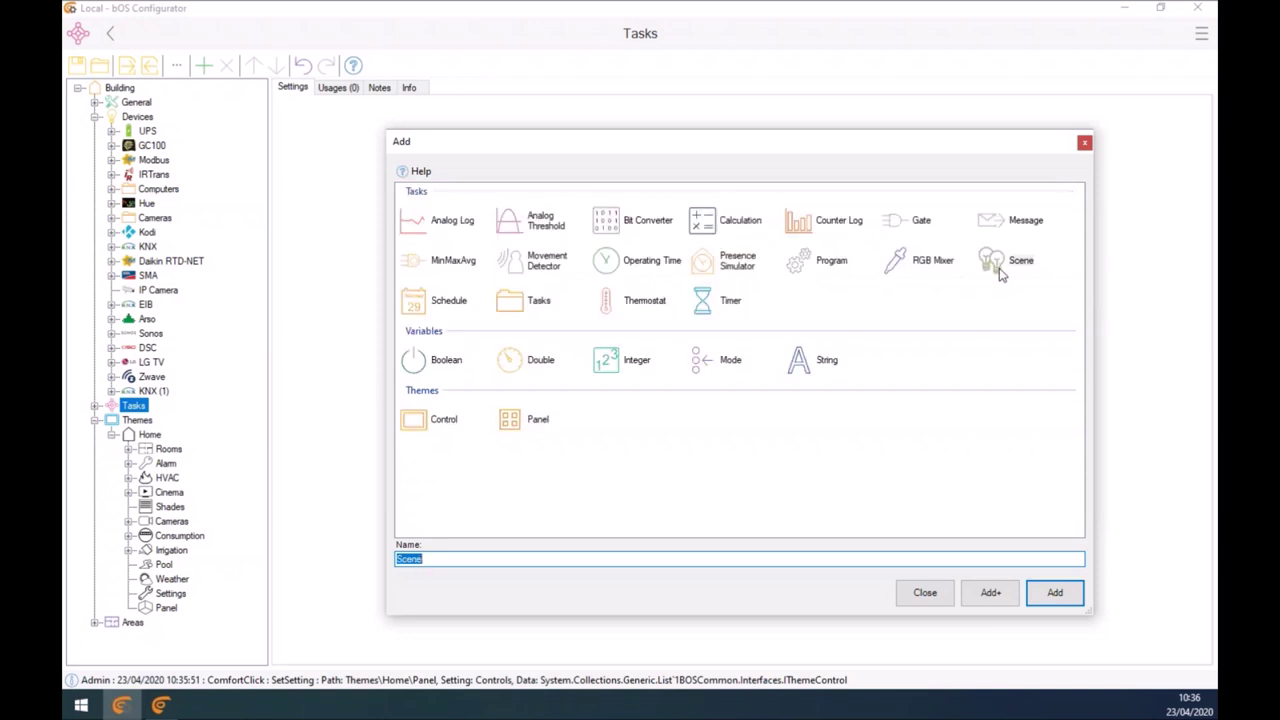
type("Lights ON")
key("Return")
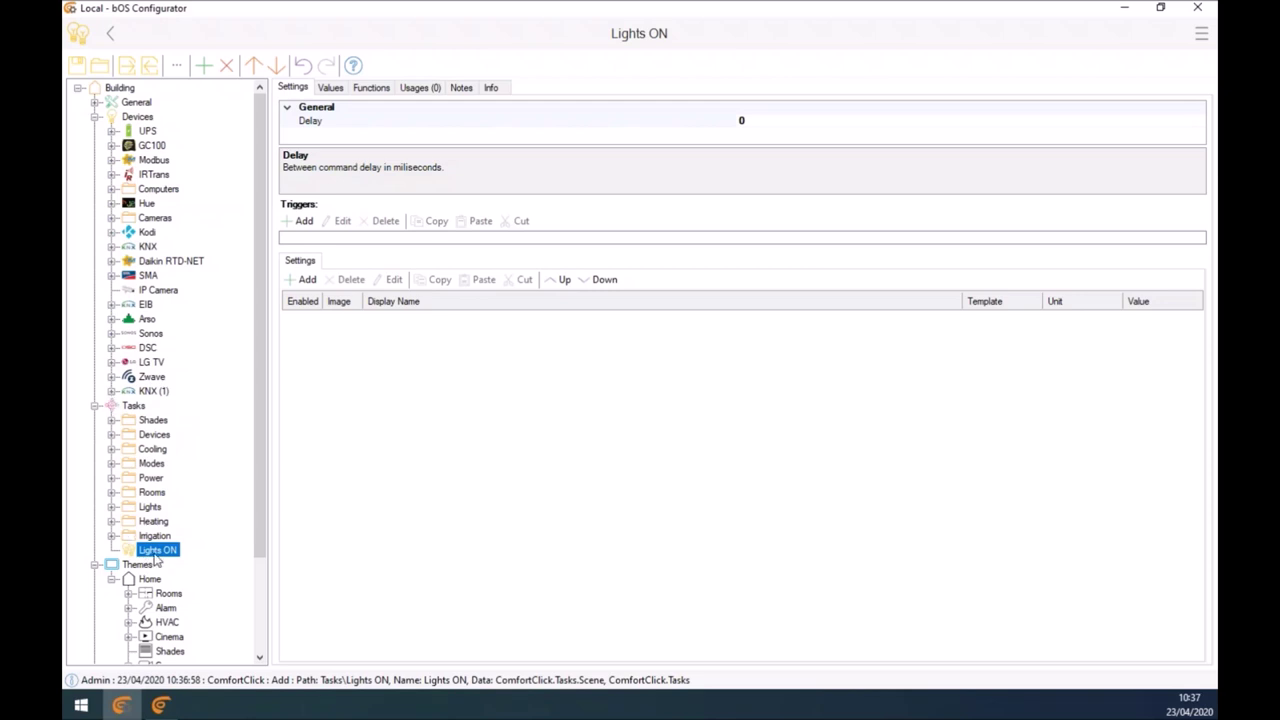
Step: Add the Living room ceiling, Living room wall, Bathroom and Kitchen KNX lights to the scene
left_click(112, 392)
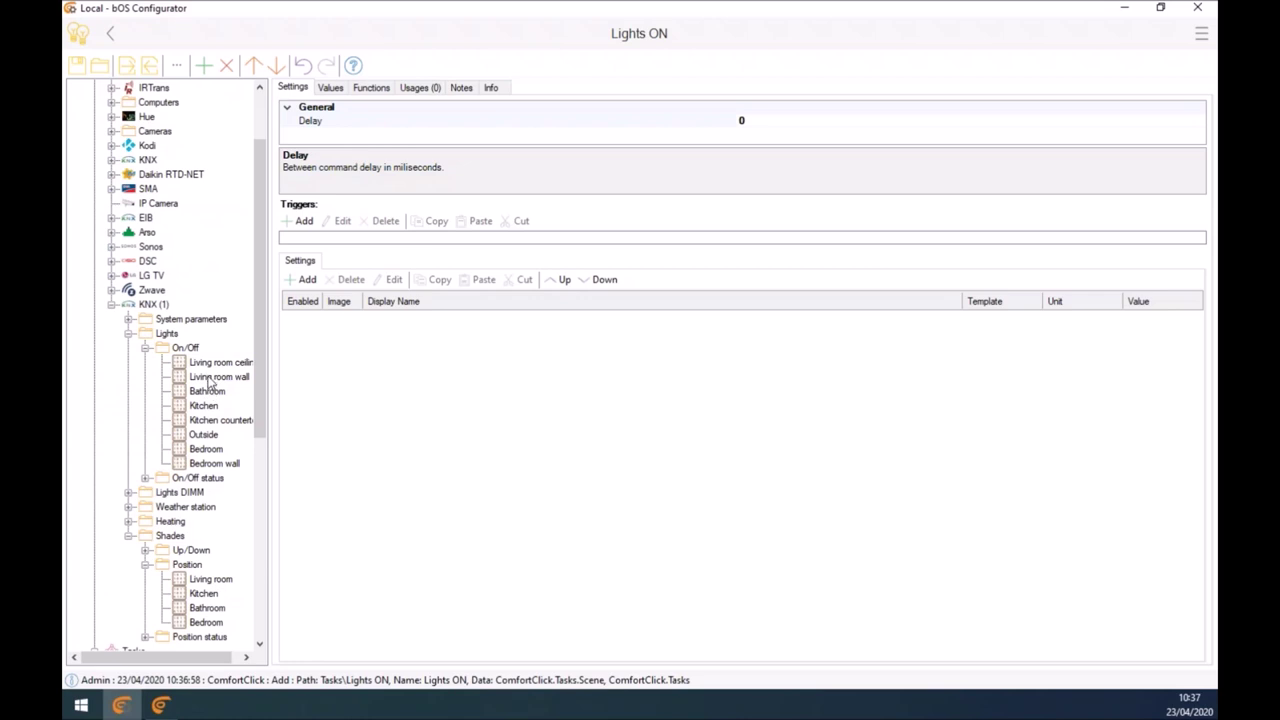
left_click_drag(205, 368, 378, 388)
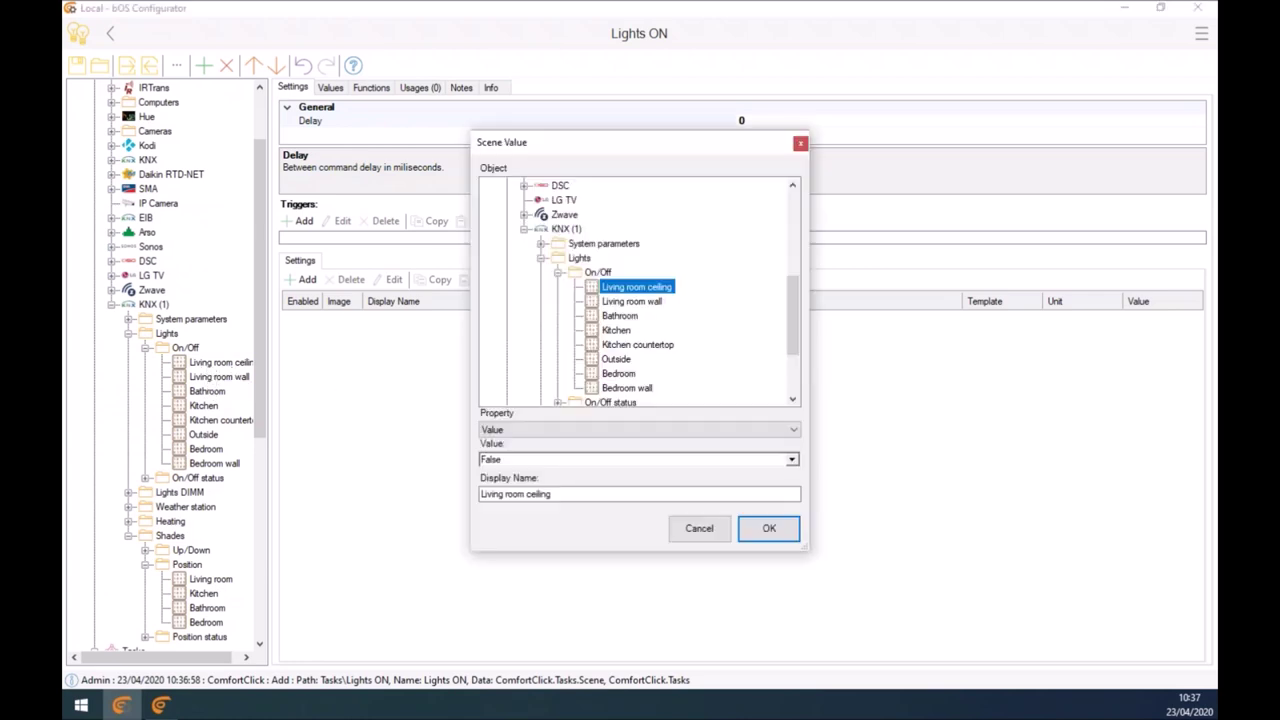
key("Return")
left_click_drag(219, 377, 397, 383)
key("Return")
left_click_drag(193, 398, 355, 405)
key("Return")
left_click_drag(203, 410, 496, 440)
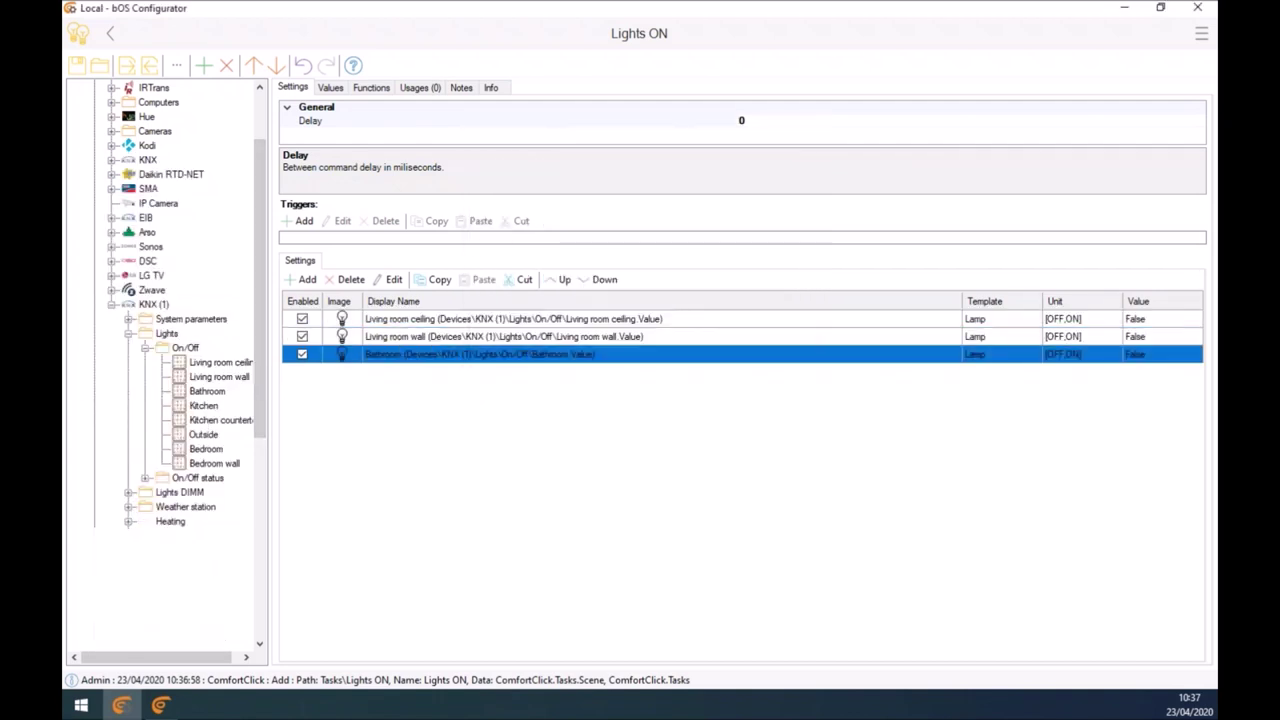
key("Return")
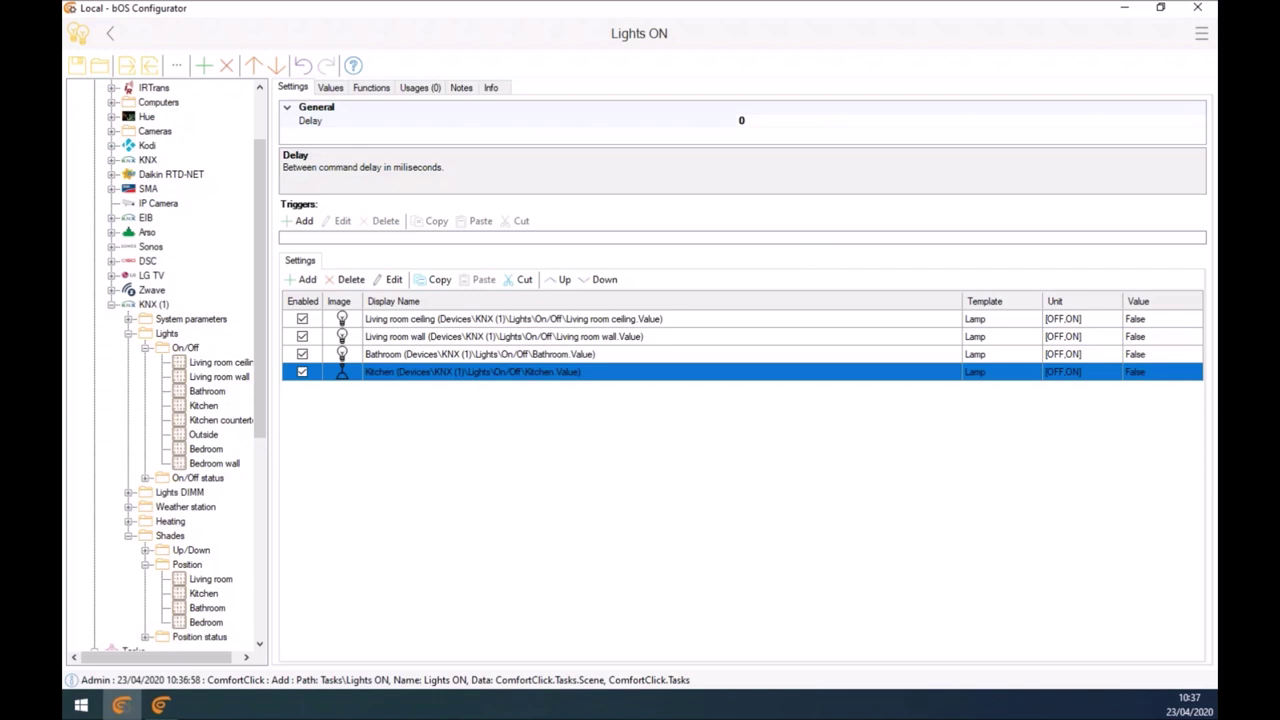
Step: Add the Zwave Hallway Basic (255) and Living room Dimmable (100) values to the scene
left_click(111, 304)
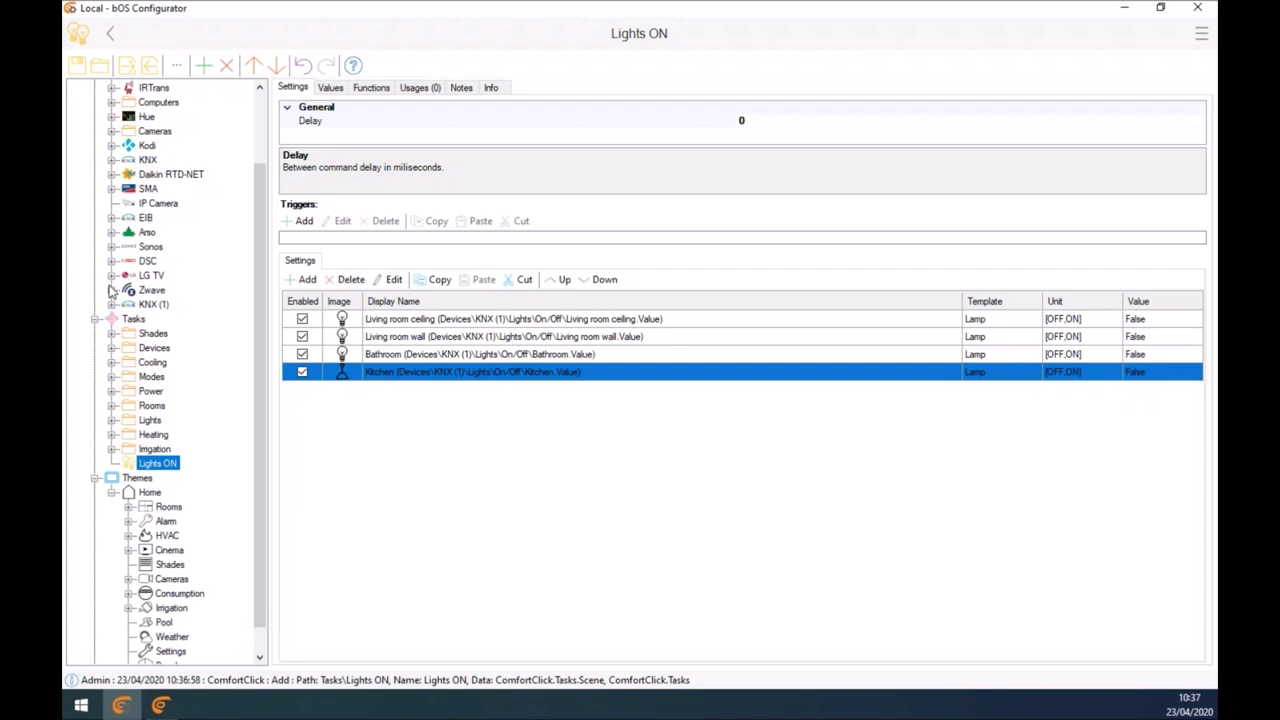
left_click(111, 290)
left_click(128, 348)
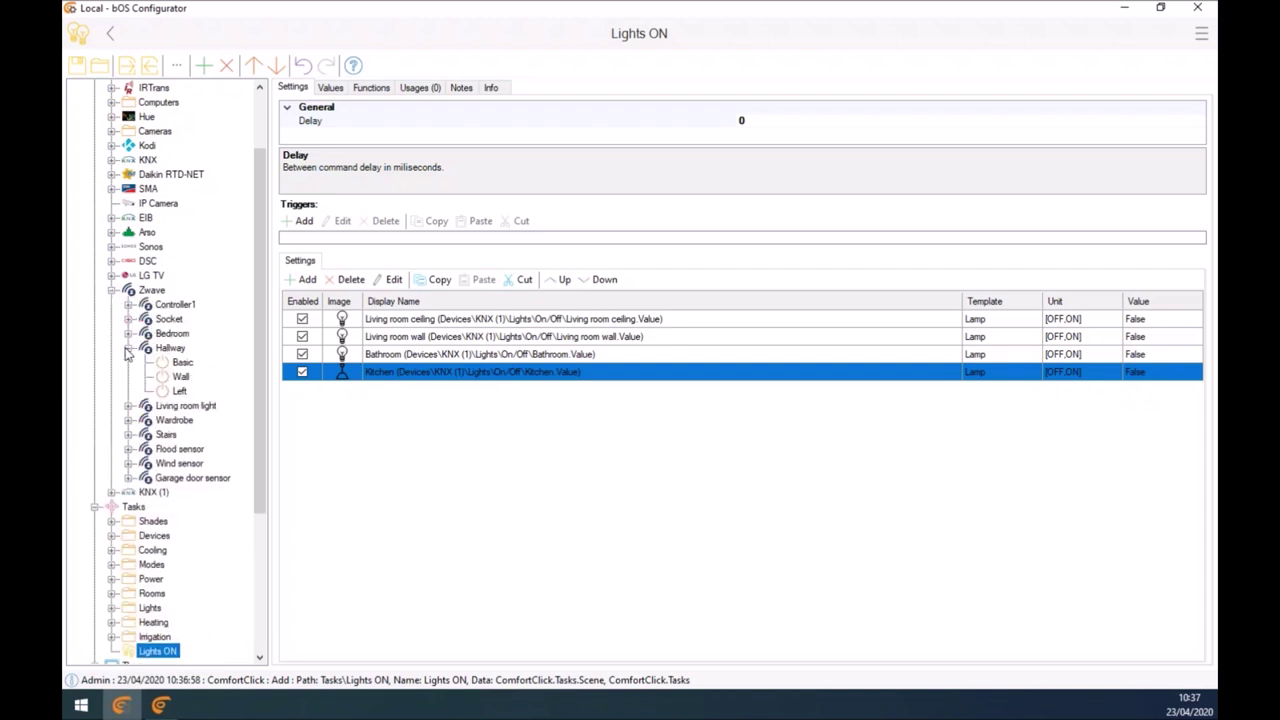
left_click_drag(180, 362, 471, 429)
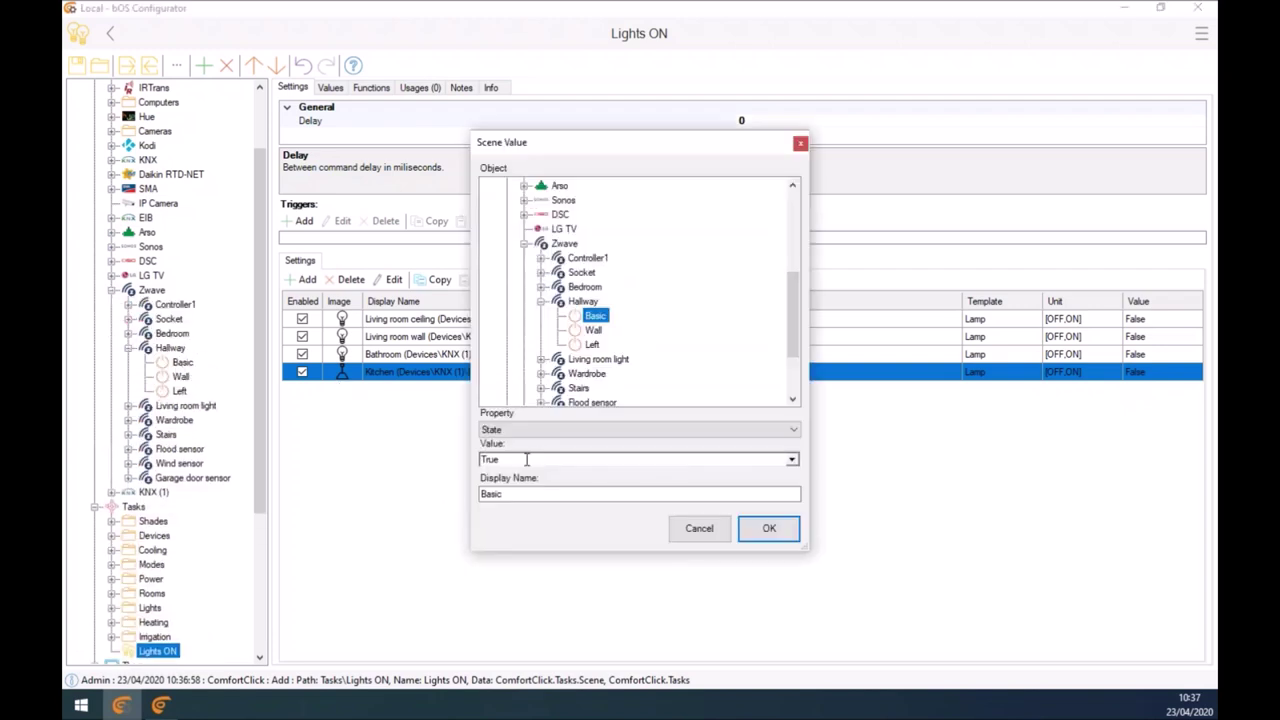
left_click(569, 429)
left_click(560, 452)
left_click(769, 529)
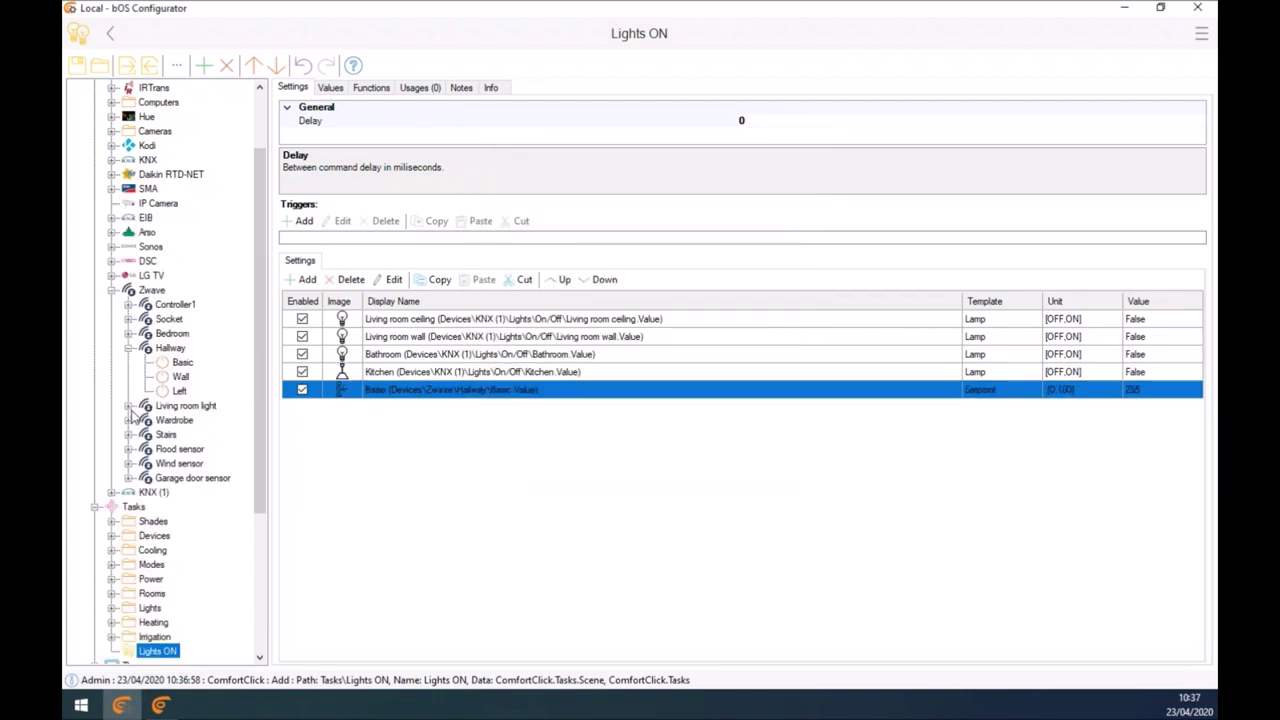
left_click(128, 406)
left_click_drag(186, 434, 491, 489)
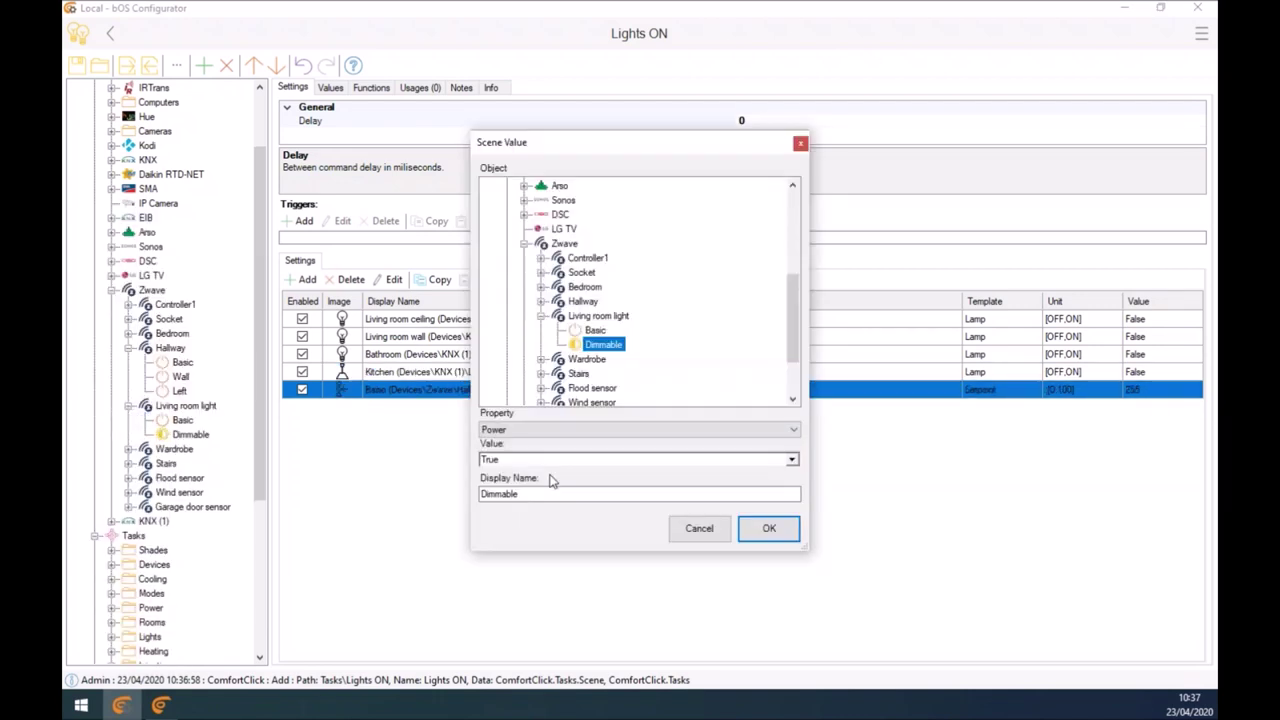
left_click(551, 430)
left_click(531, 458)
left_click(769, 529)
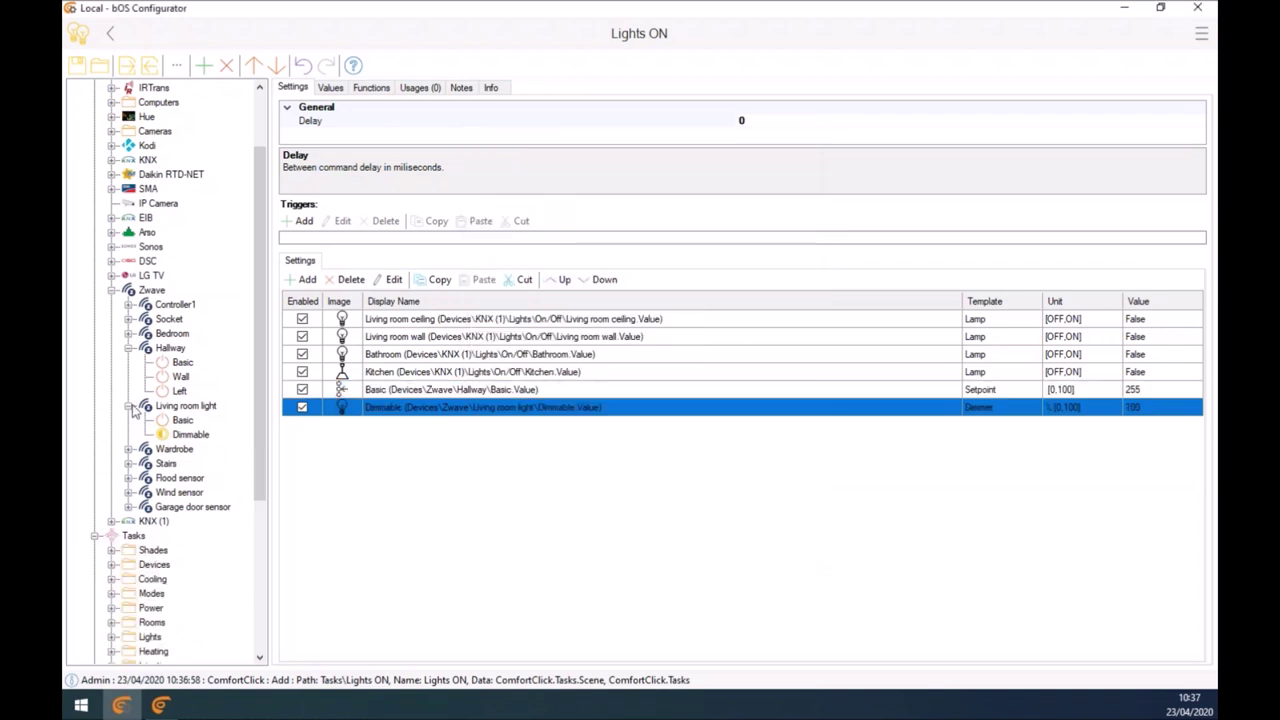
left_click(112, 290)
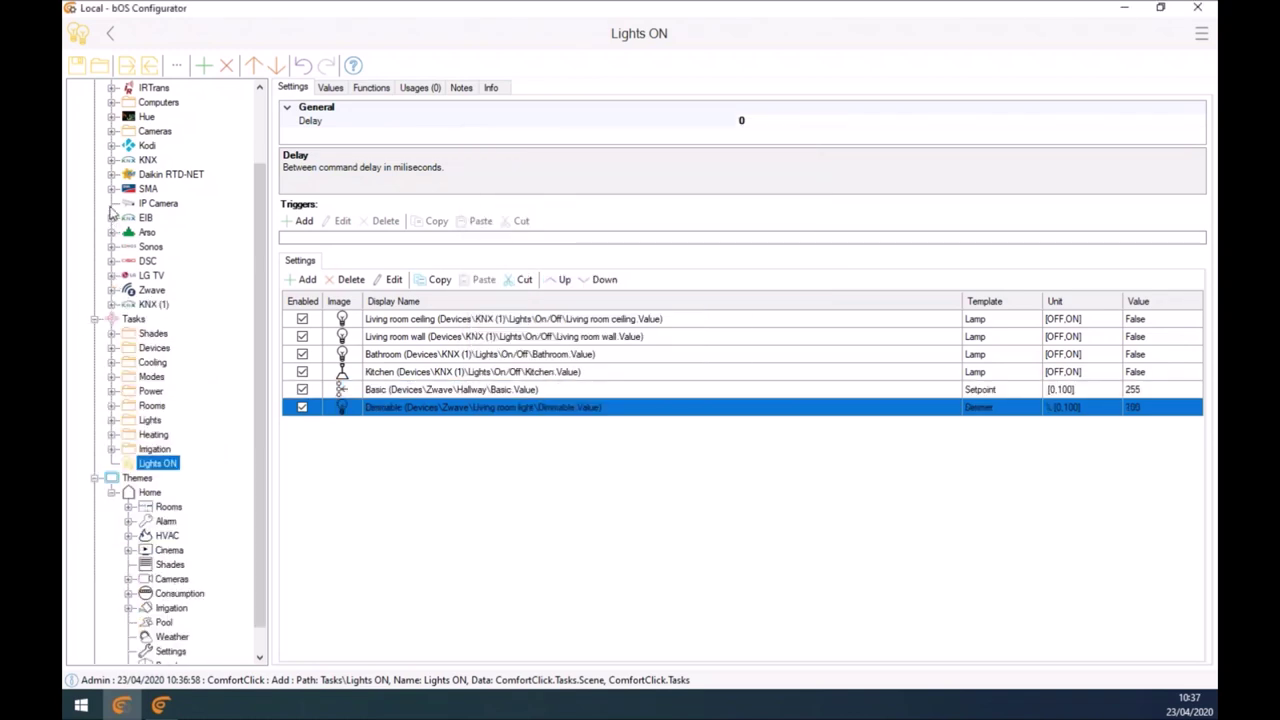
Step: Set all four KNX light entries to True and return to the Home theme's Panel
scroll(110, 160, "up", 1)
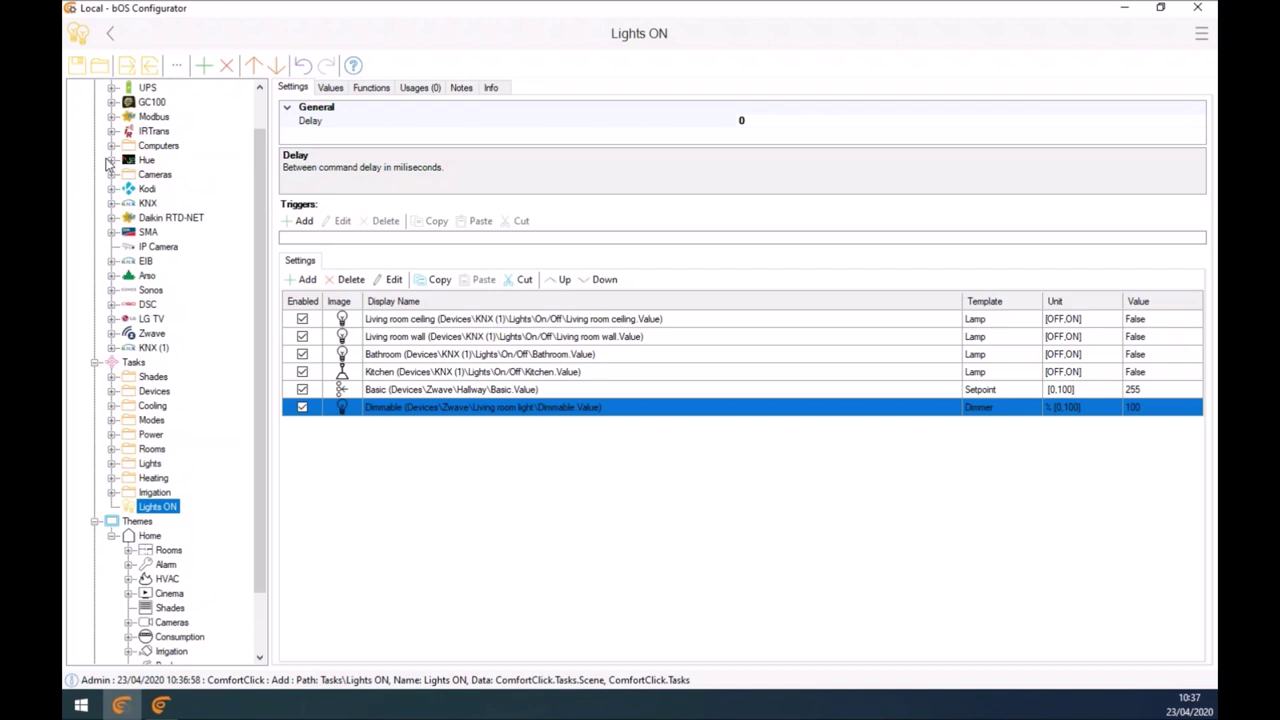
scroll(108, 165, "up", 1)
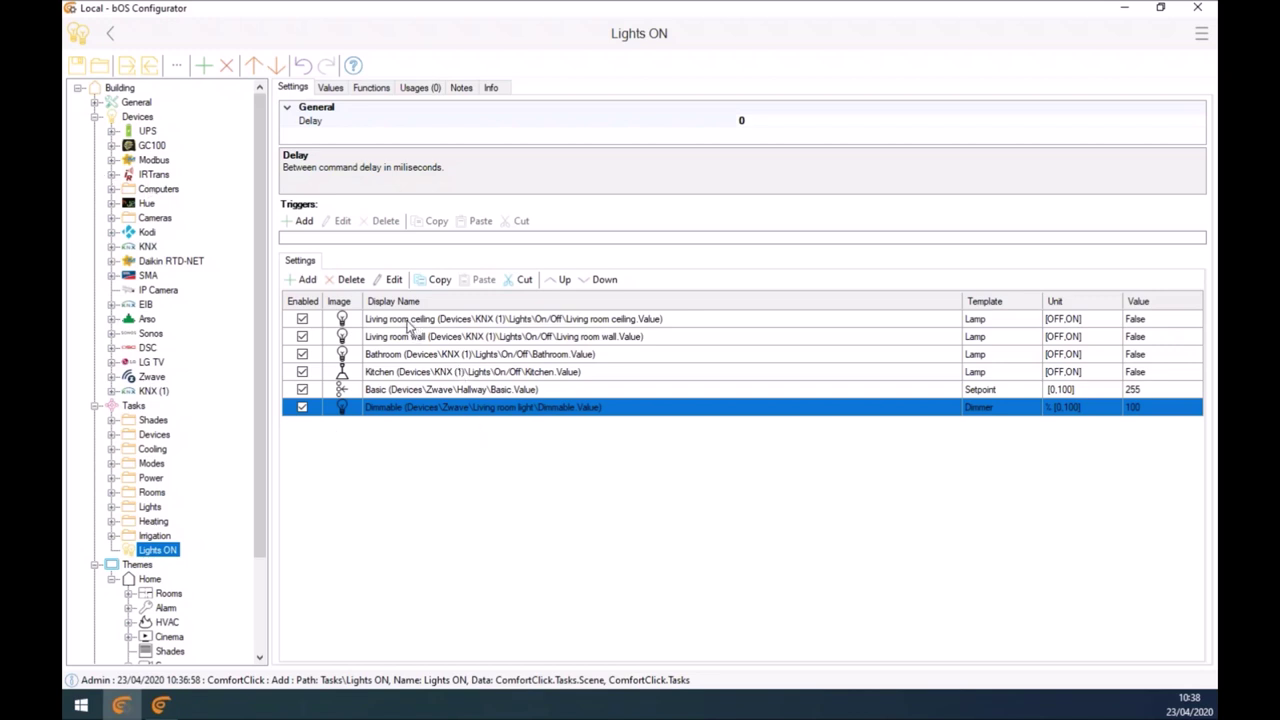
left_click_drag(407, 325, 405, 375)
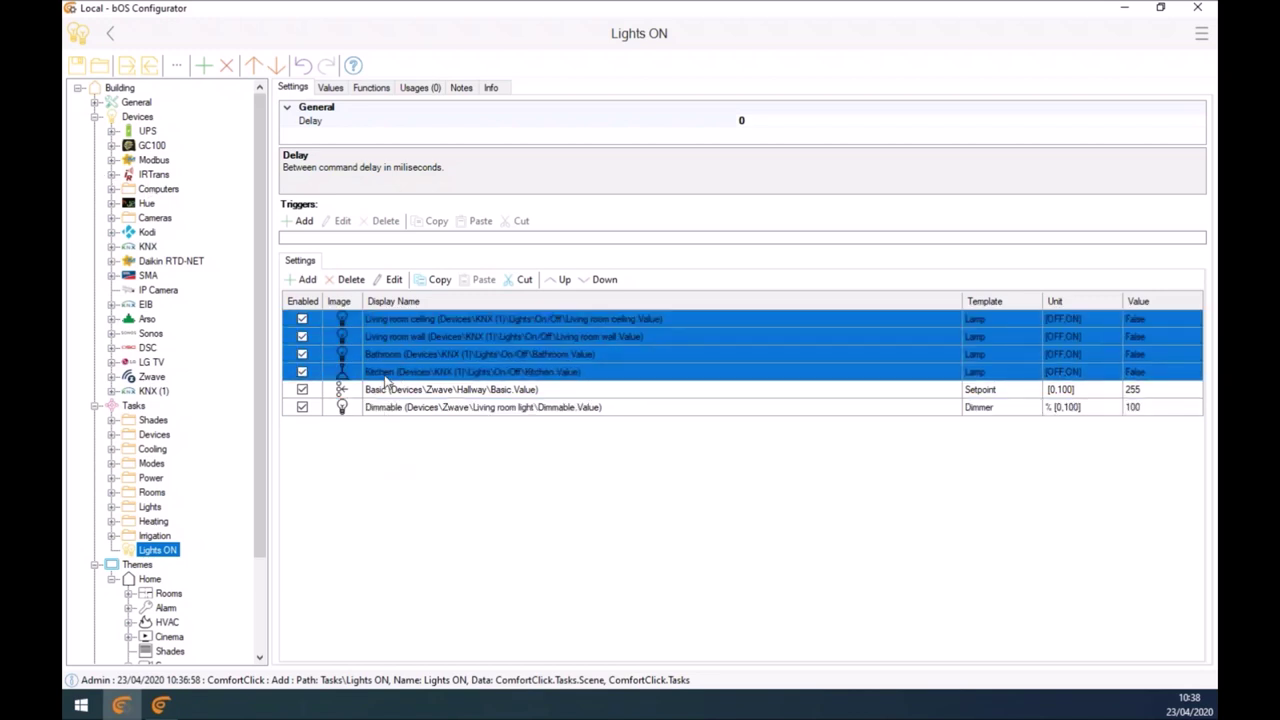
right_click(386, 367)
left_click(400, 564)
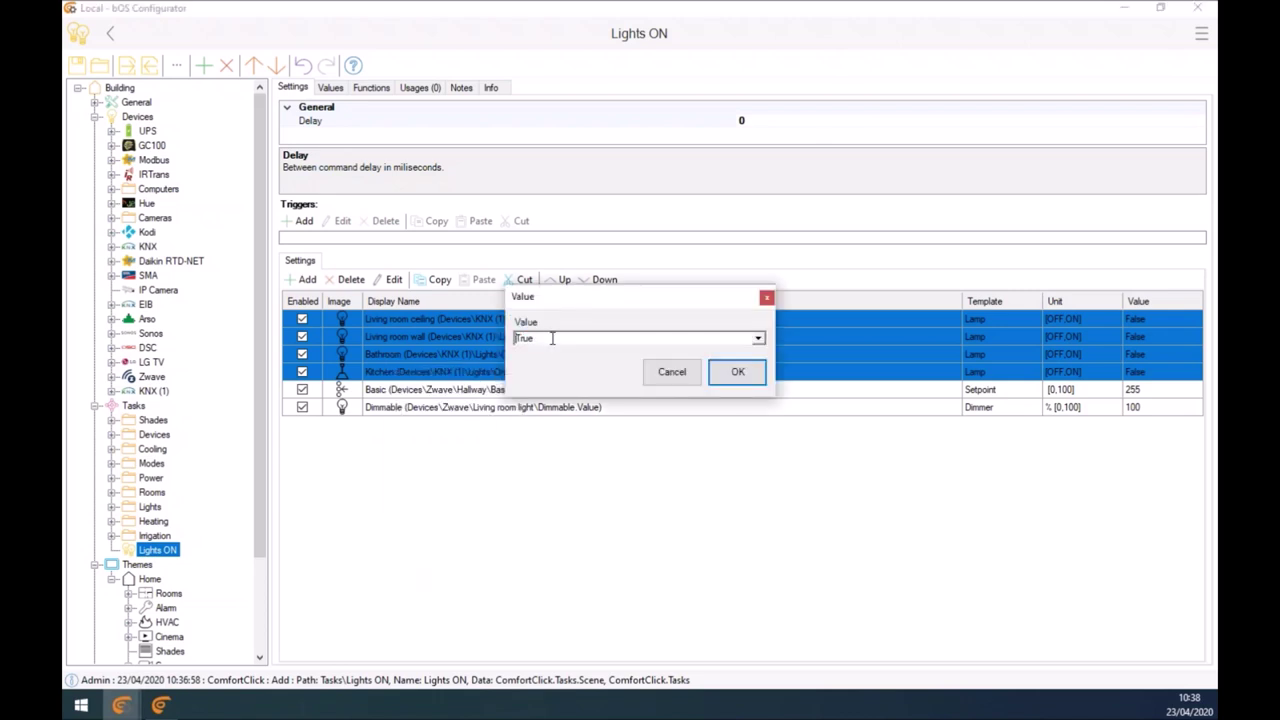
left_click(737, 372)
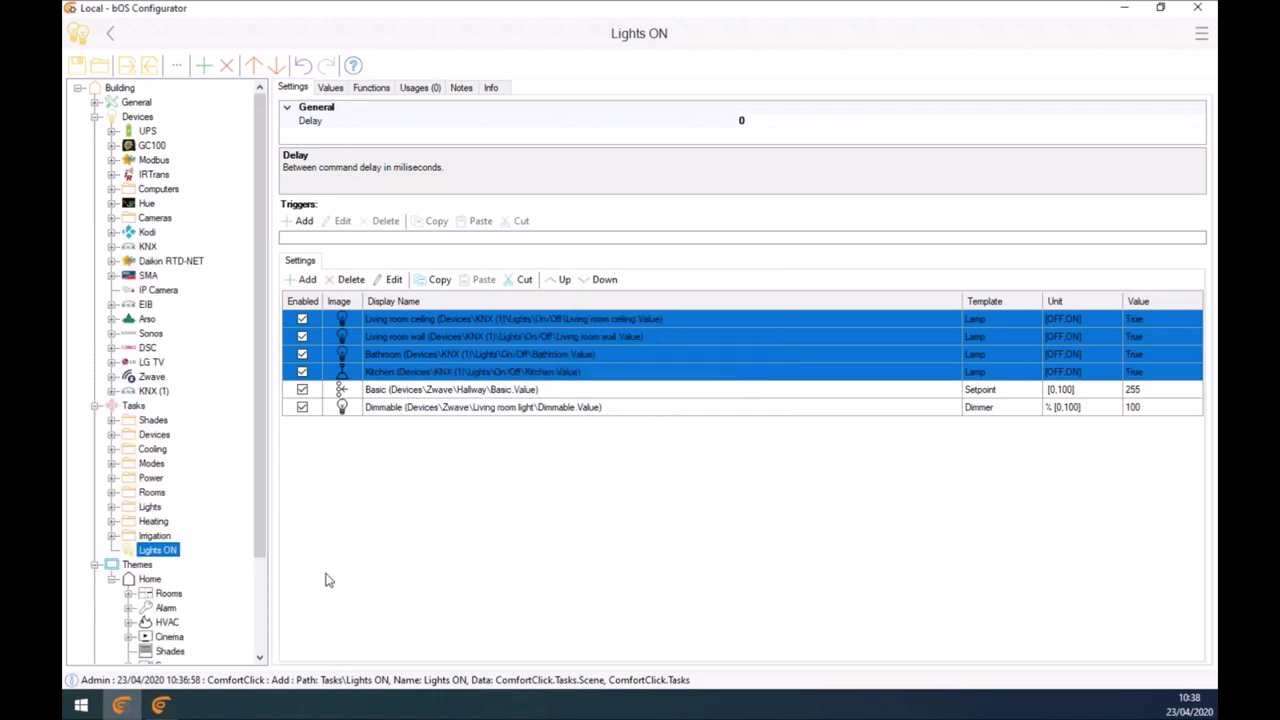
scroll(206, 593, "down", 3)
left_click(165, 636)
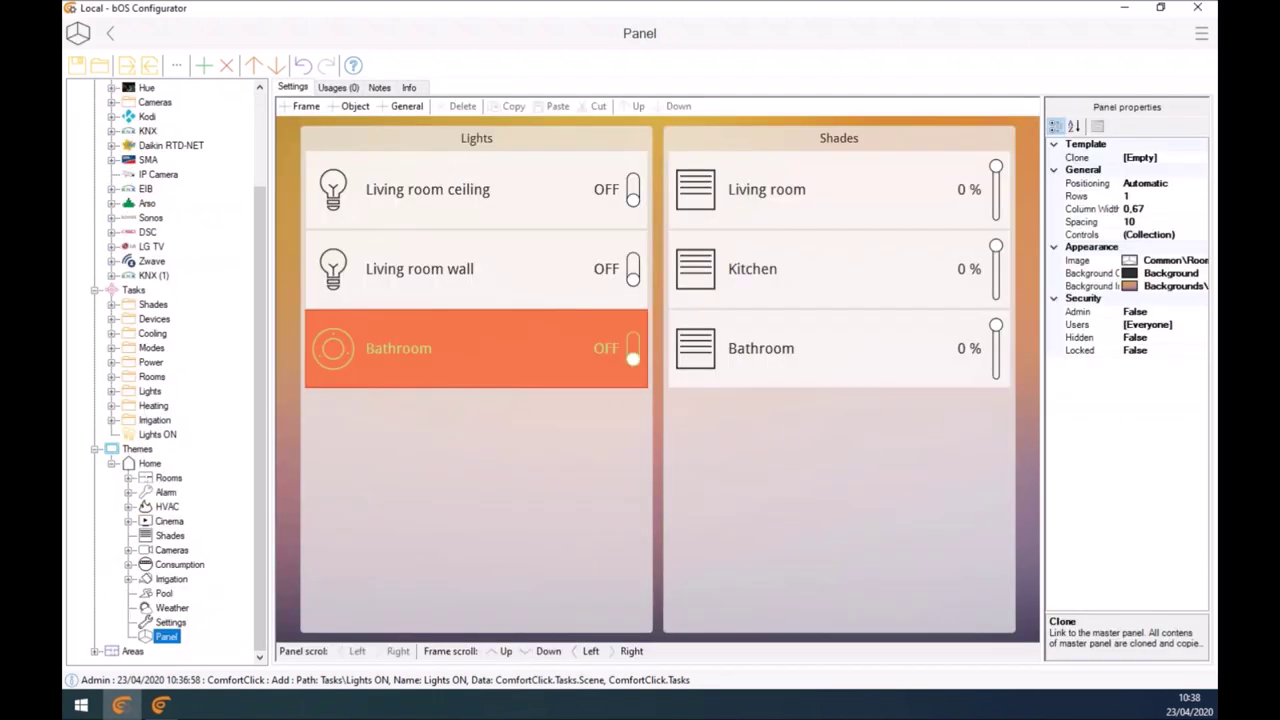
Step: Enable the Lights frame's bottom menu and place the Lights ON scene button in it
left_click(316, 528)
double_click(1090, 350)
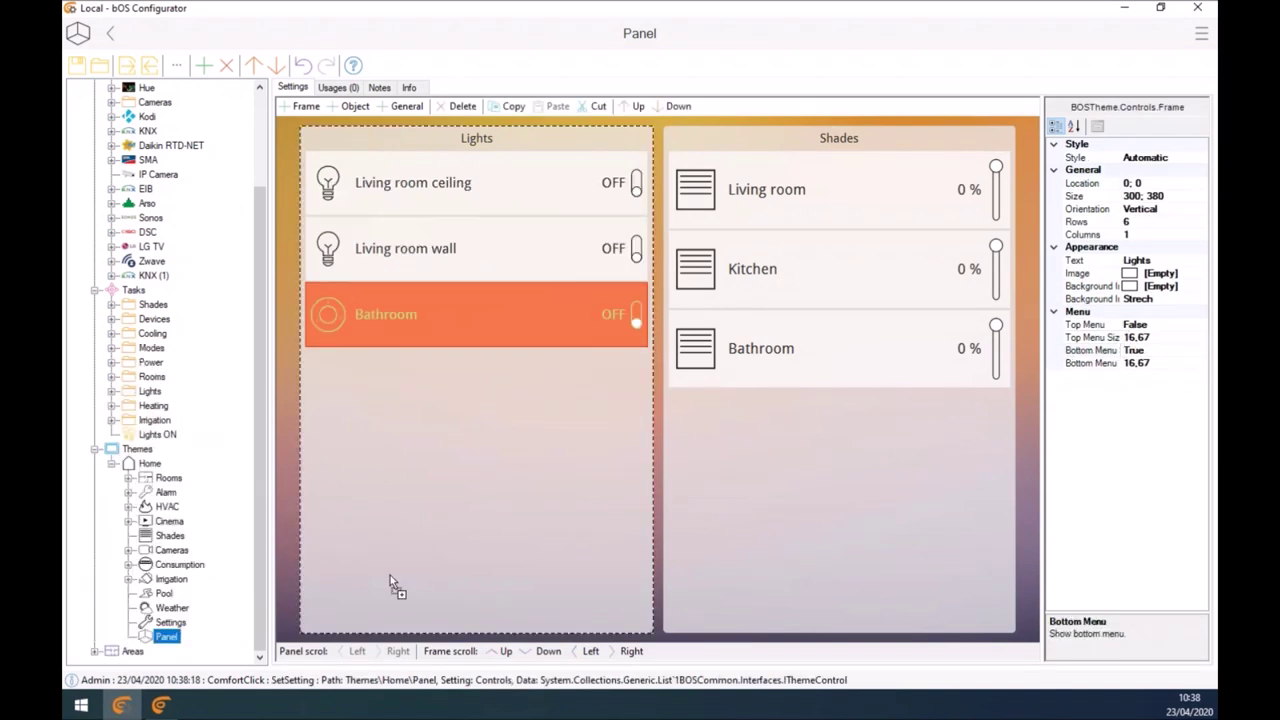
left_click(420, 597)
left_click_drag(157, 434, 474, 586)
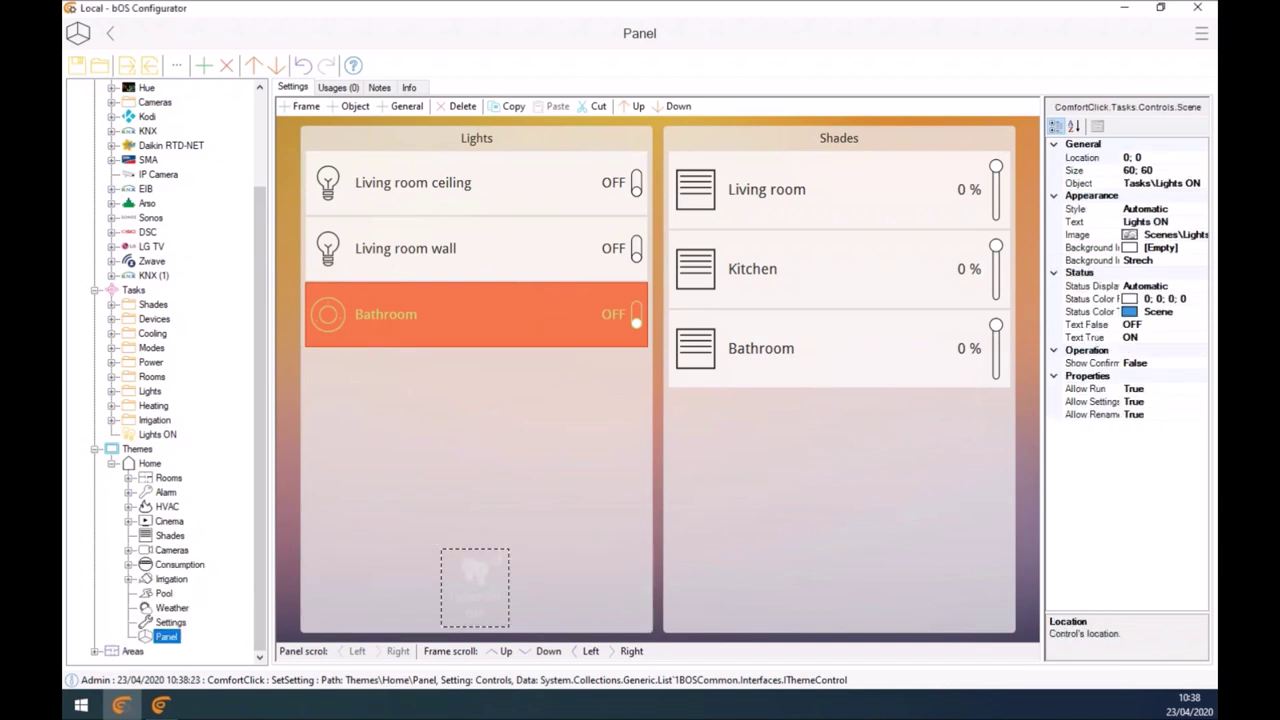
Step: Give the scene button a green Status Color False
left_click(1192, 298)
left_click(1200, 299)
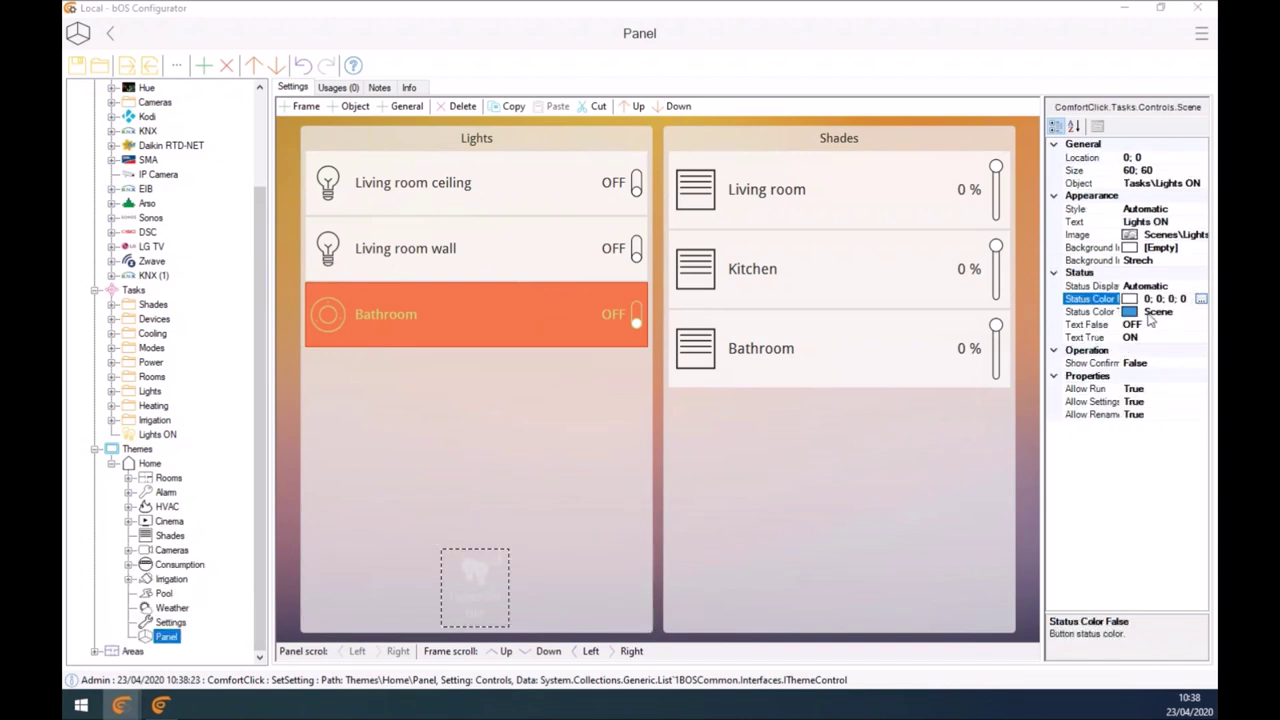
left_click(688, 207)
left_click_drag(805, 315, 810, 196)
left_click(850, 510)
Step: Change the Lights ON button's Status Color False to blue, then switch to bOS Client
left_click(592, 471)
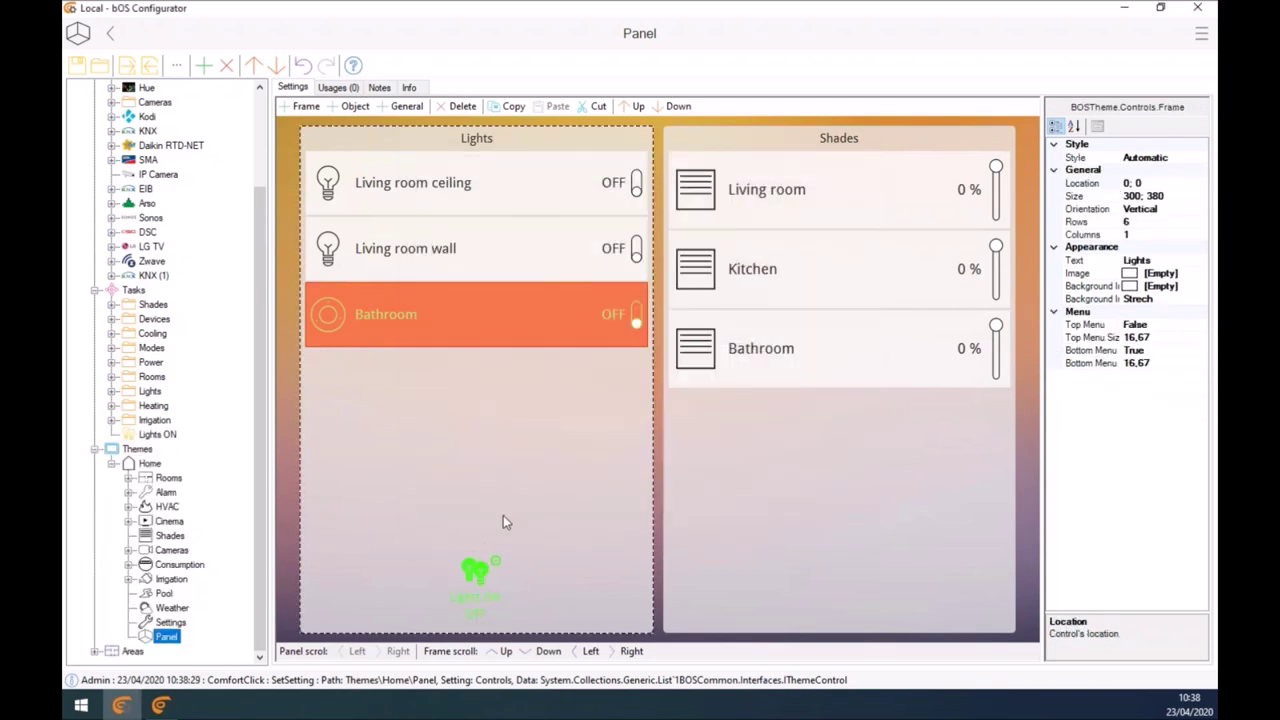
left_click(474, 598)
left_click(1192, 298)
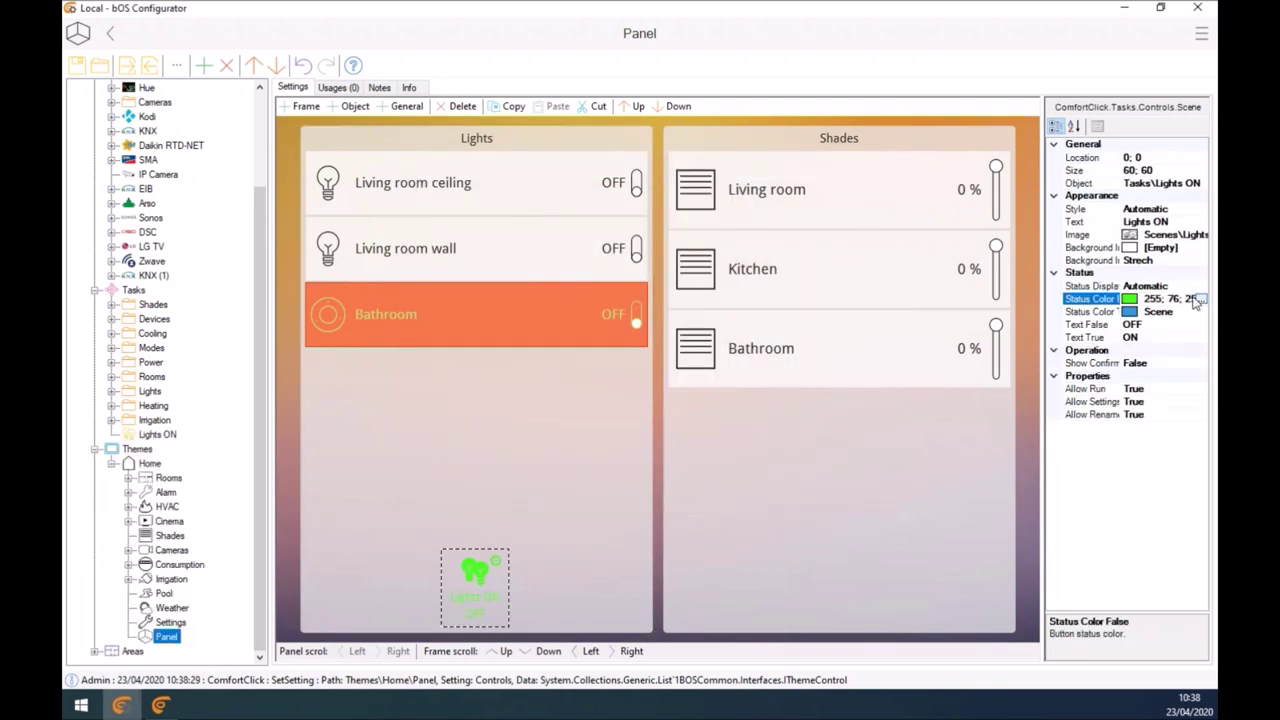
left_click(1203, 299)
left_click_drag(672, 258, 653, 269)
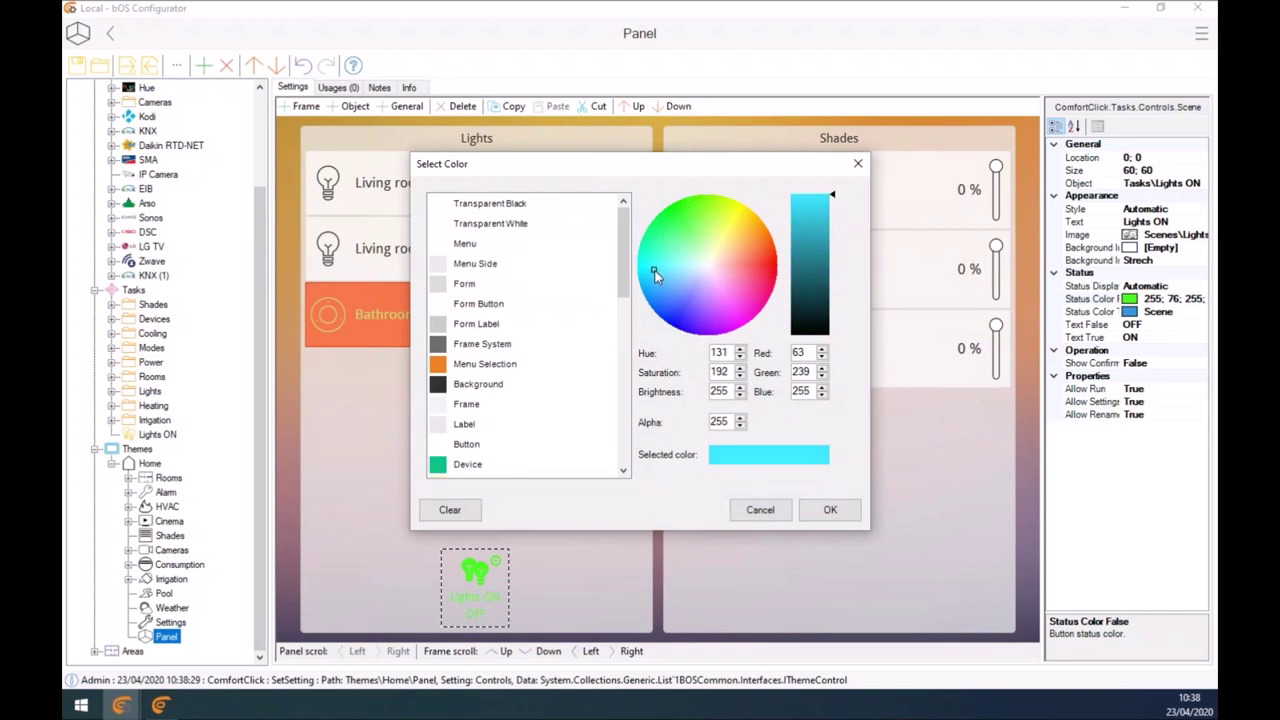
left_click(830, 510)
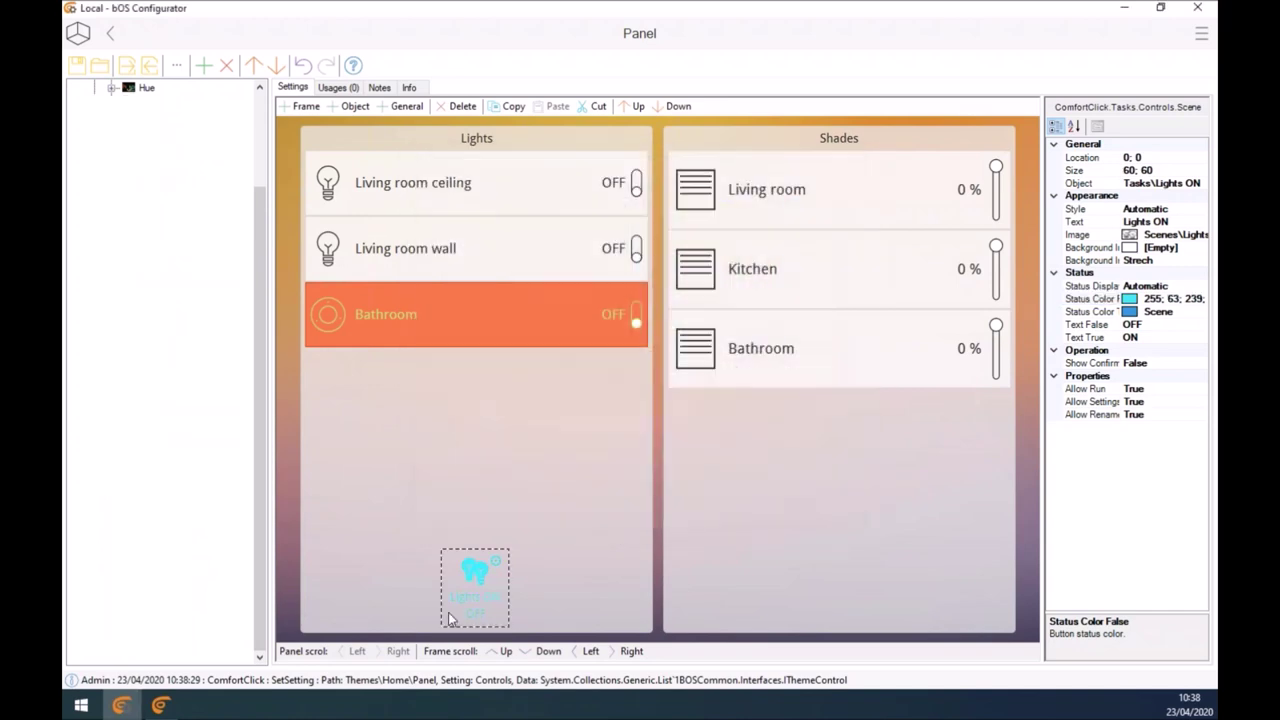
left_click(1201, 299)
mouse_move(660, 280)
left_mouse_down()
mouse_move(736, 312)
mouse_move(686, 322)
left_mouse_up()
left_click(829, 517)
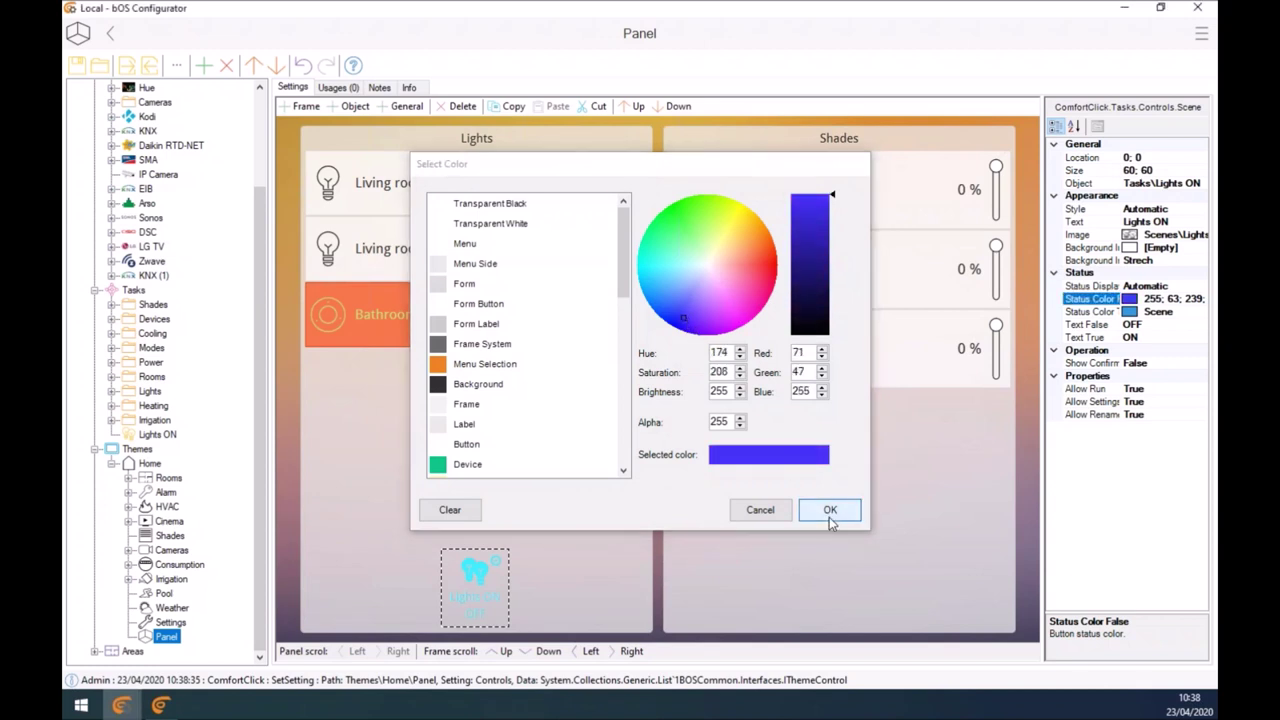
left_click(541, 437)
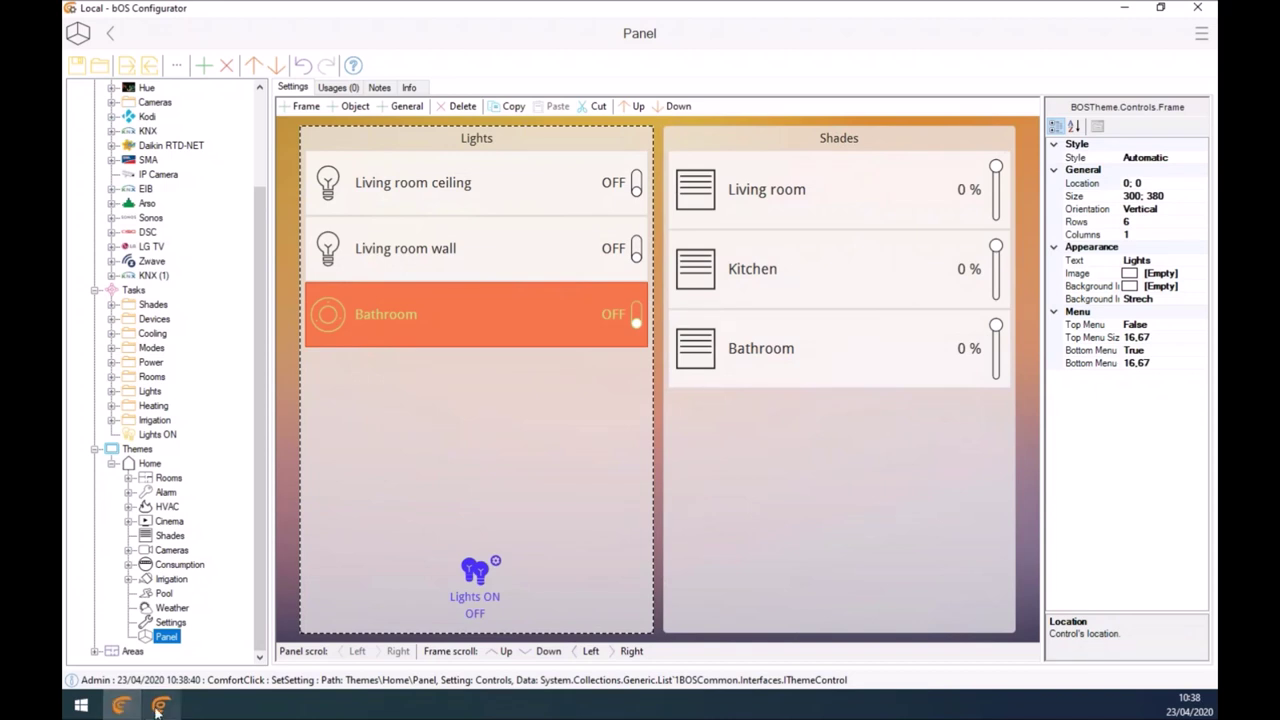
left_click(115, 630)
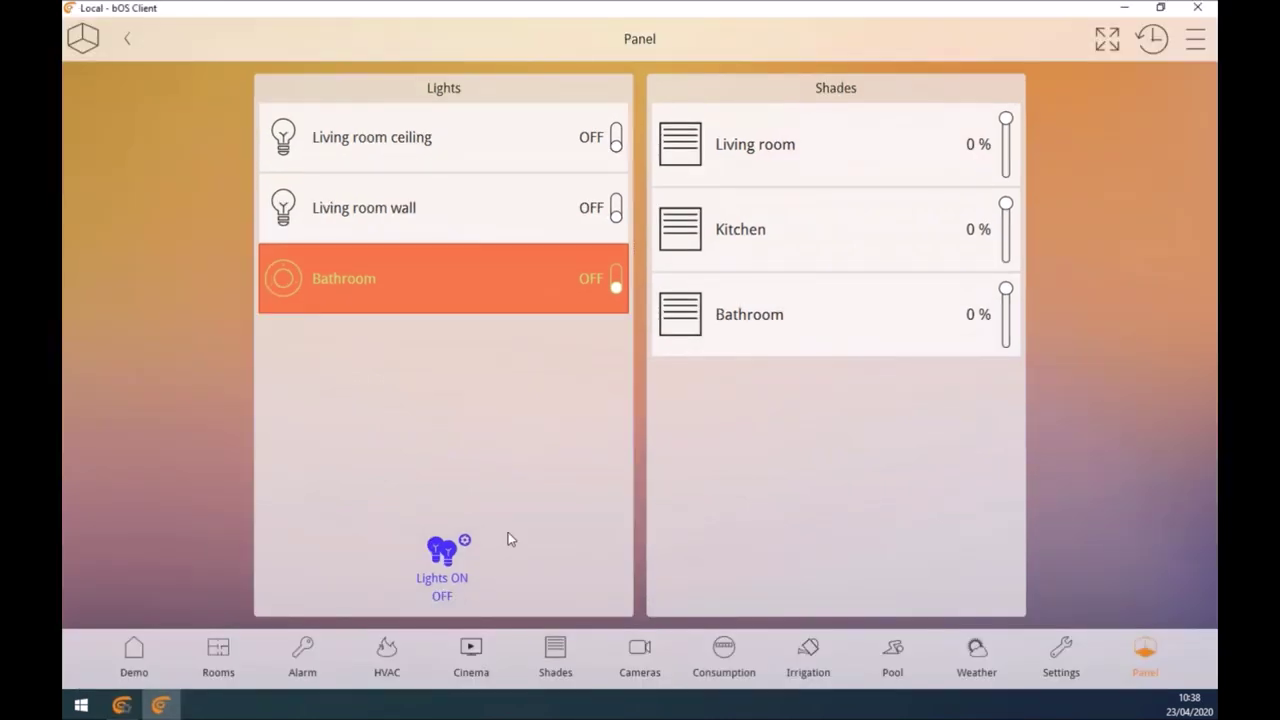
Step: Run the Lights ON scene, review its light list, run it again, then return to Configurator
left_click(459, 562)
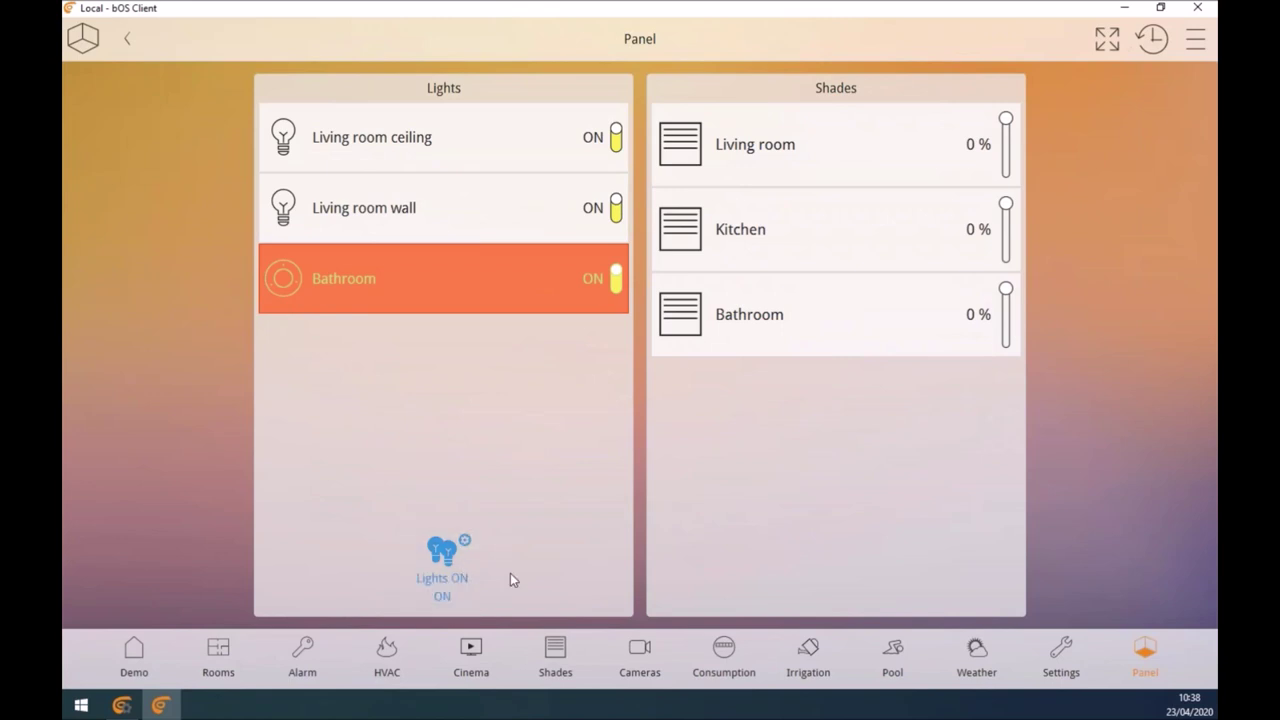
left_click(436, 565)
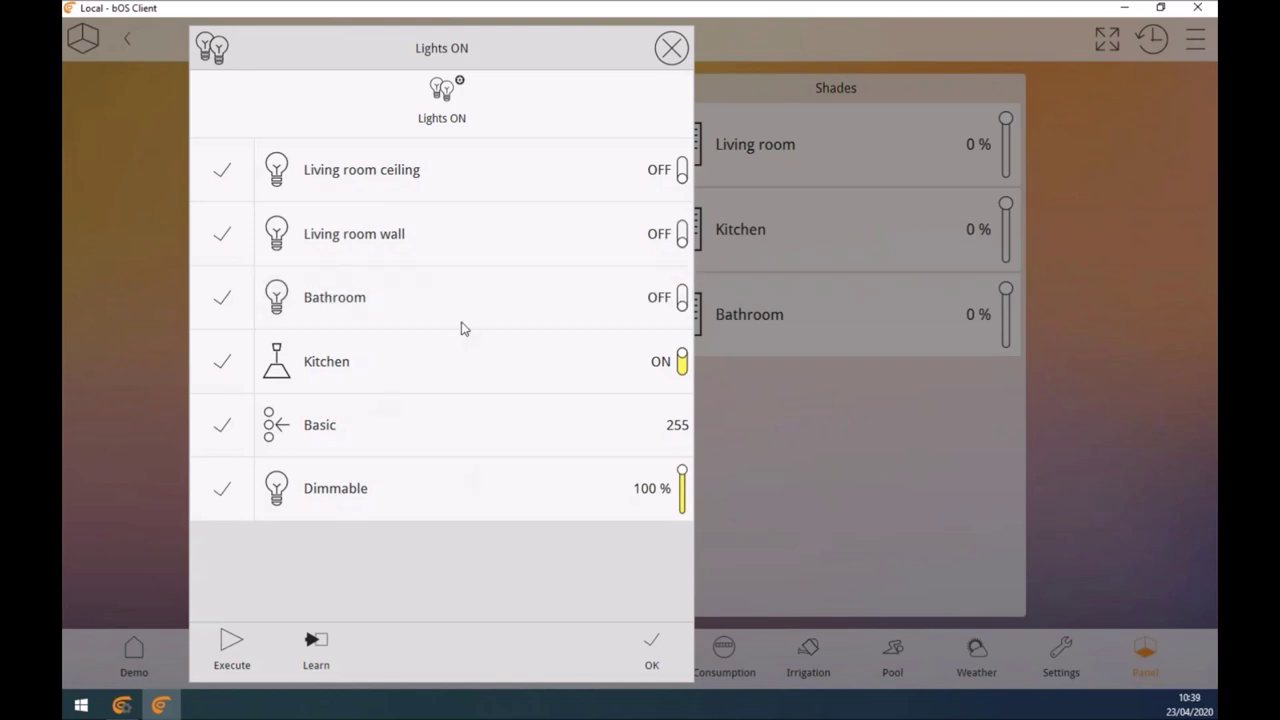
left_click(652, 650)
left_click(444, 575)
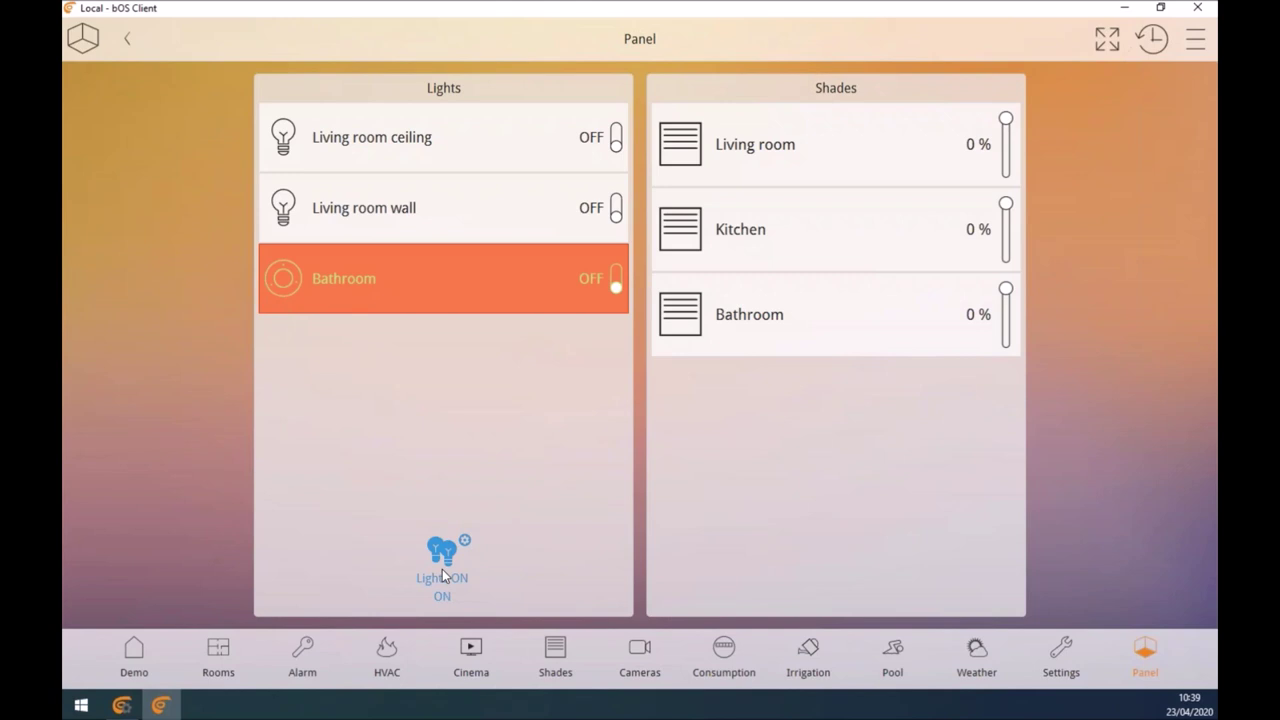
left_click(122, 705)
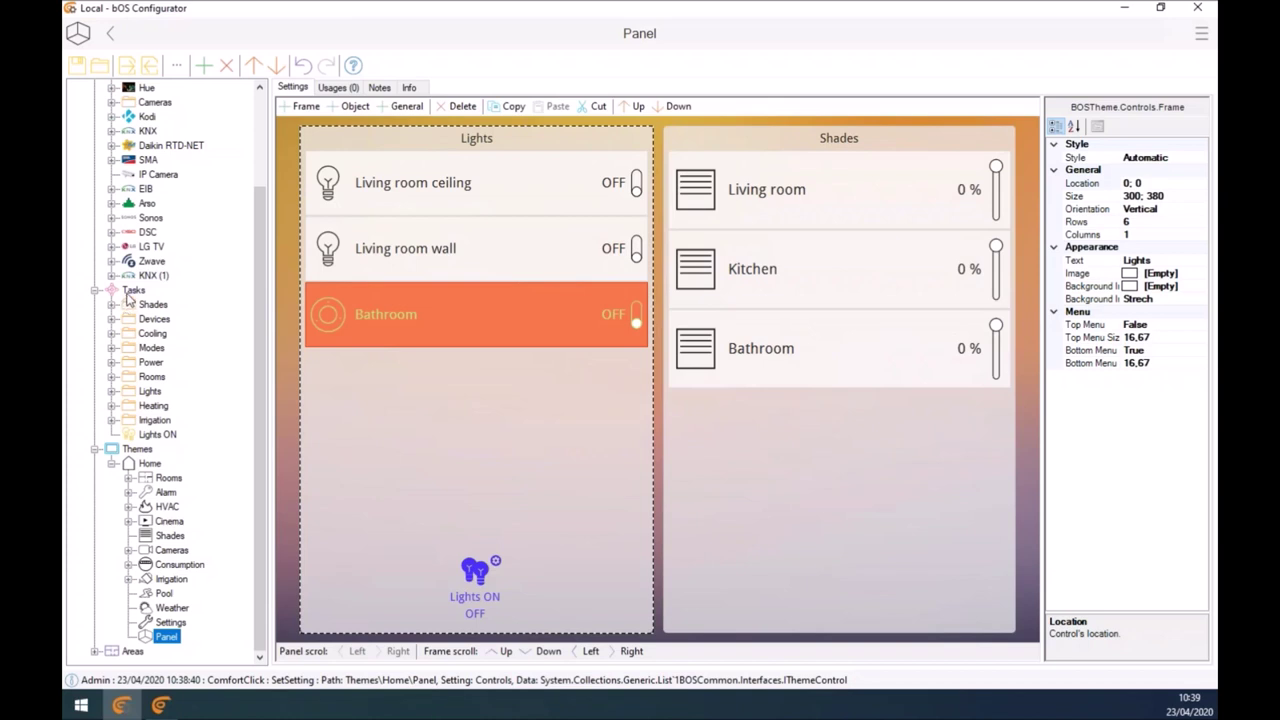
Step: Add a Program-type task under the Tasks folder
right_click(133, 290)
left_click(165, 306)
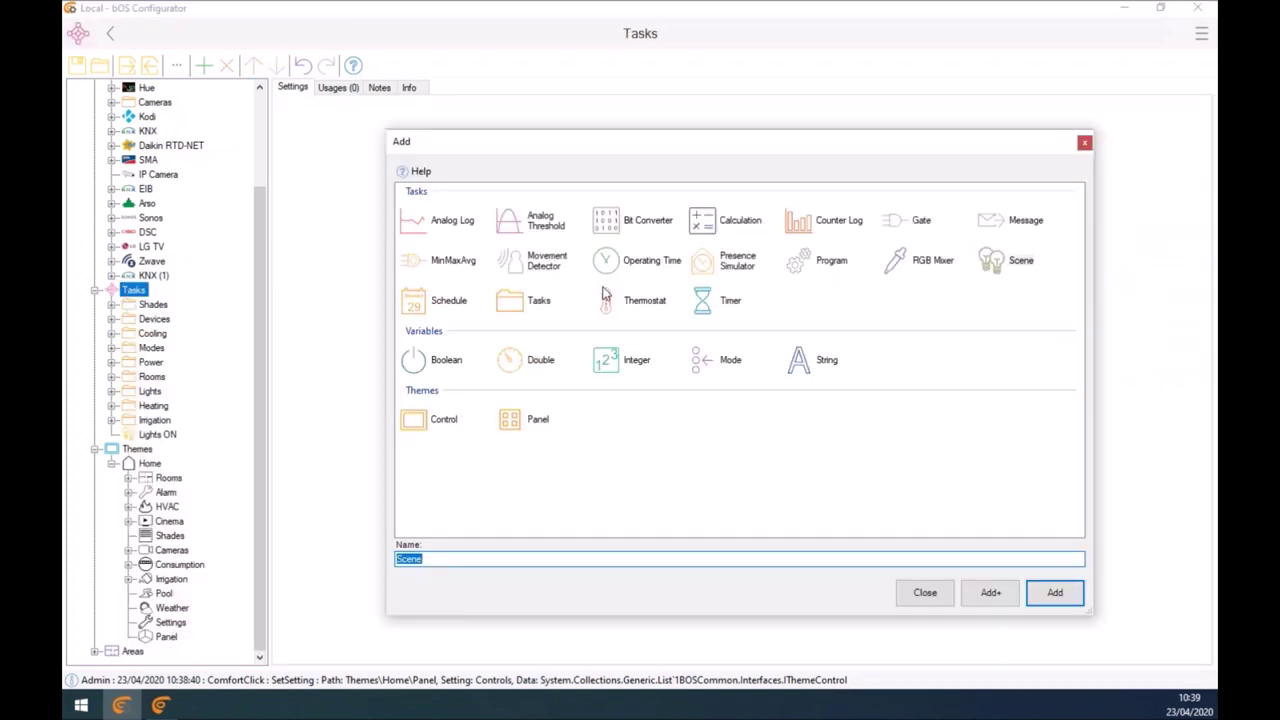
left_click(797, 264)
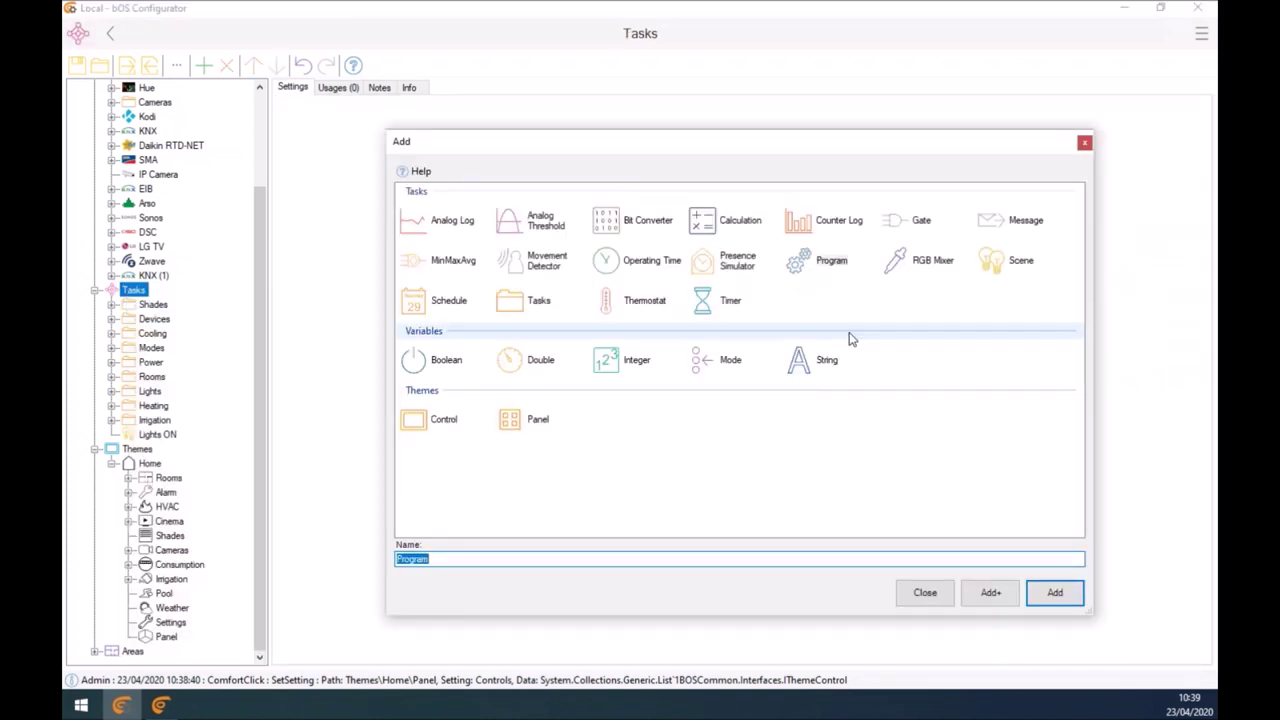
left_click(1055, 593)
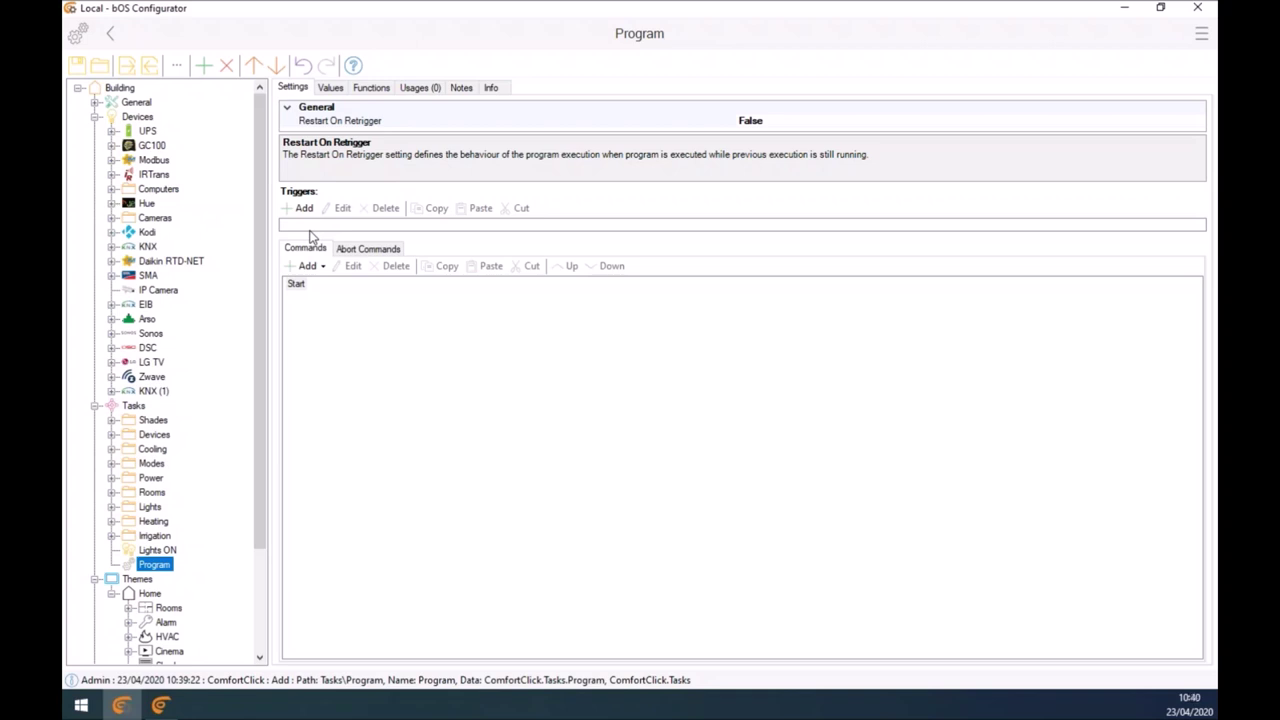
Step: Add a trigger firing when the KNX CO2 Measurement Value exceeds 1000
left_click(111, 260)
left_click(111, 260)
left_click(302, 208)
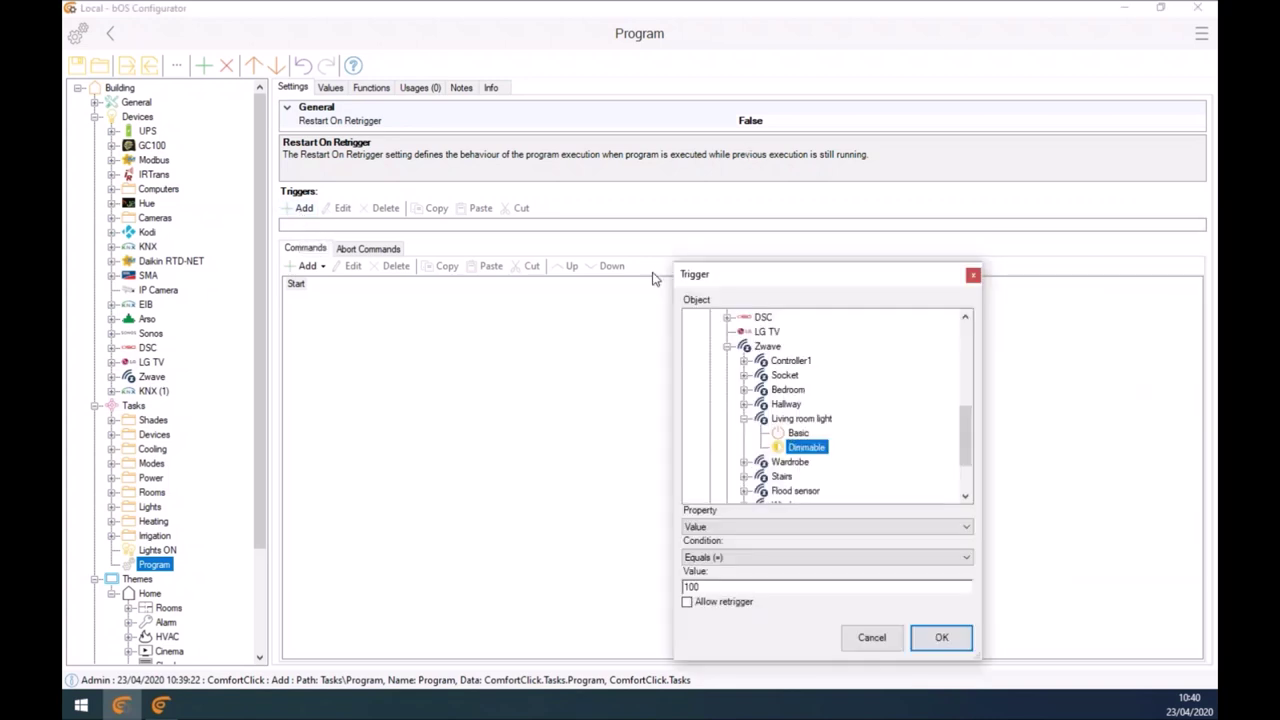
scroll(481, 336, "up", 1)
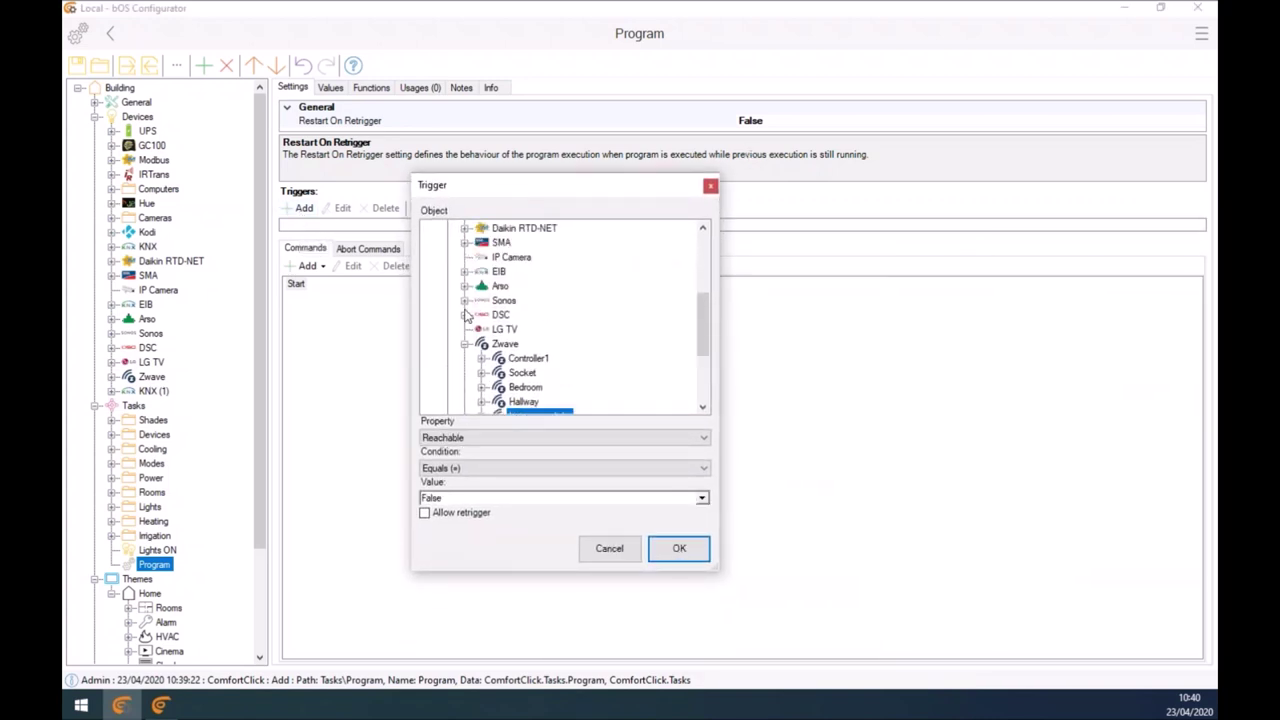
scroll(465, 290, "up", 2)
scroll(465, 290, "up", 2)
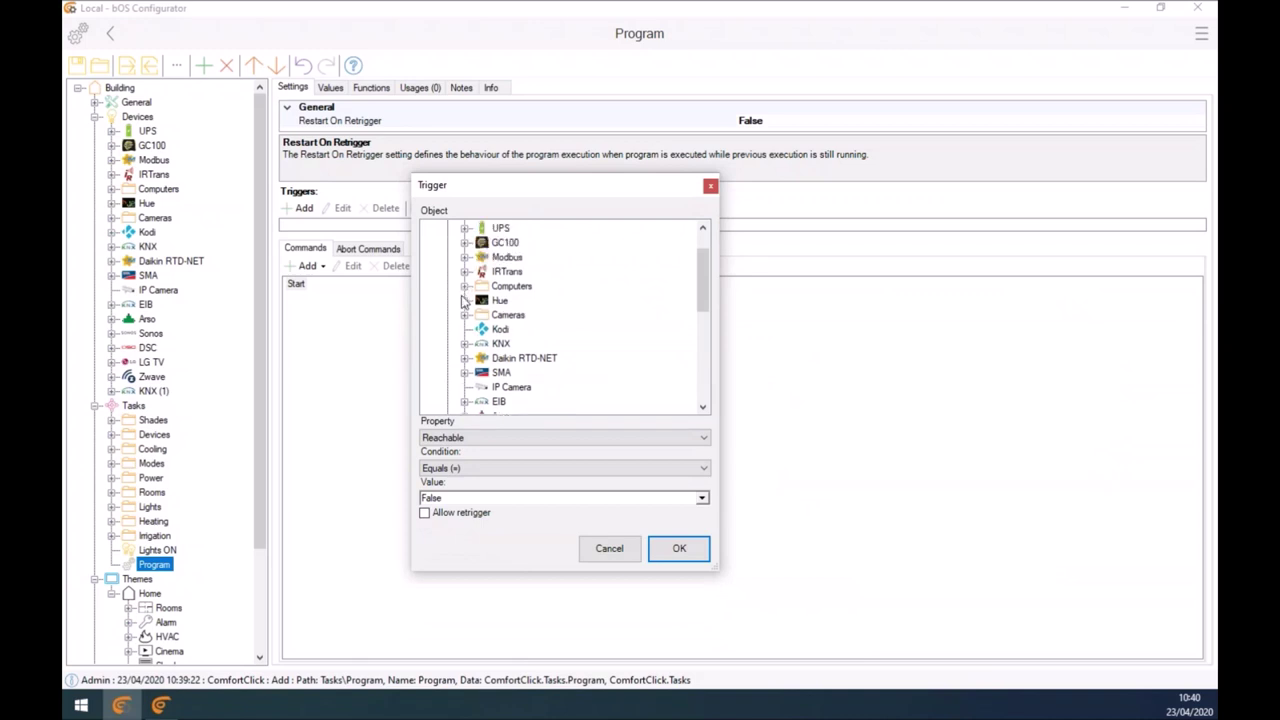
scroll(465, 310, "down", 1)
left_click(464, 343)
scroll(500, 340, "down", 3)
left_click(520, 358)
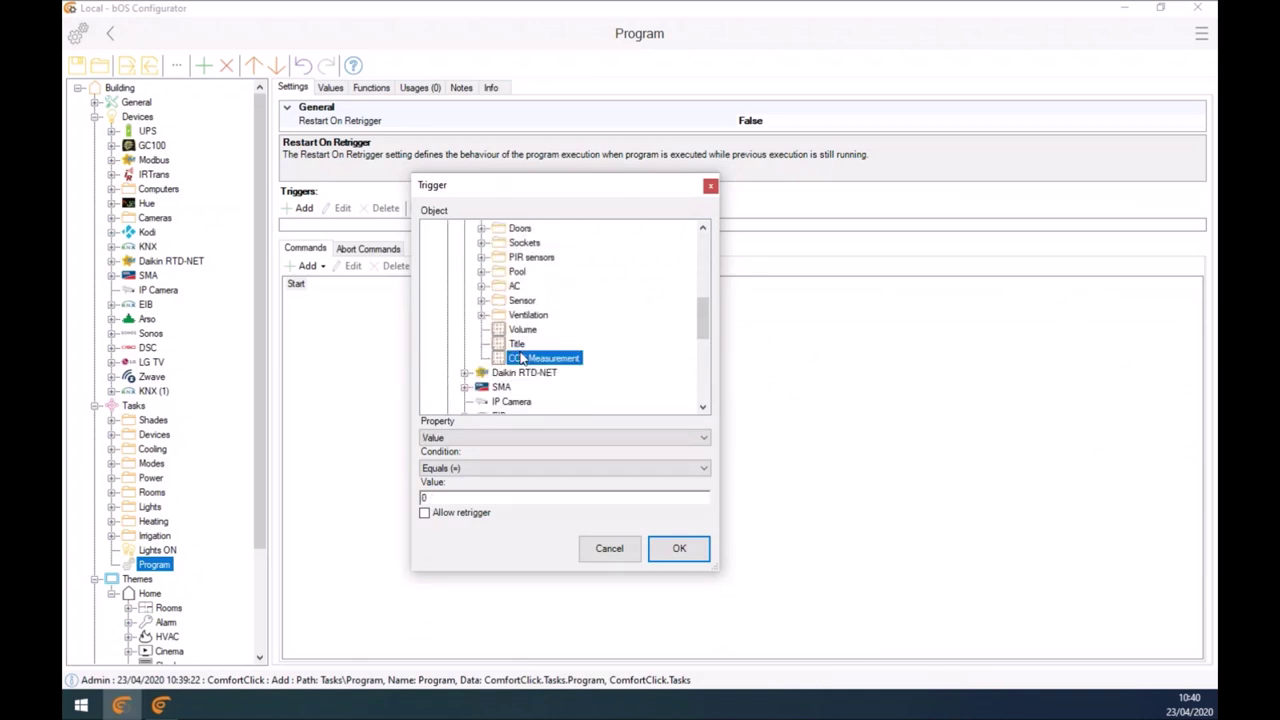
left_click(462, 473)
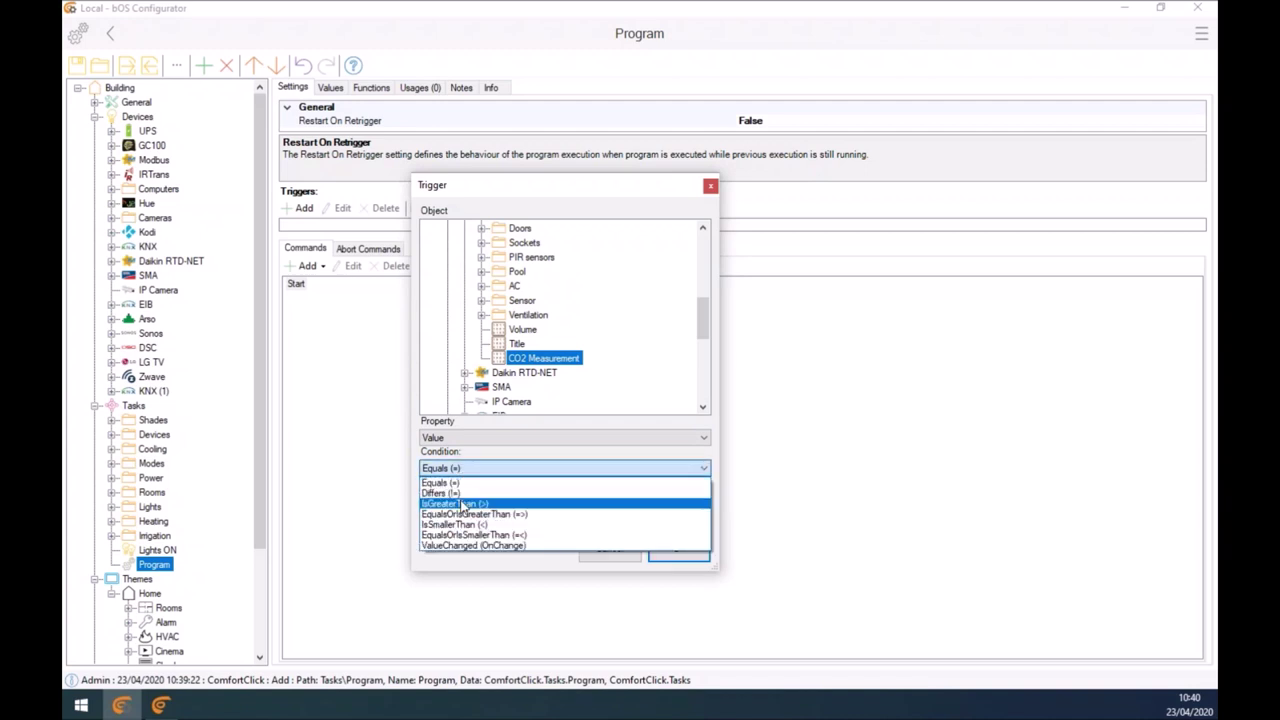
left_click(460, 500)
key("BackSpace")
type("100")
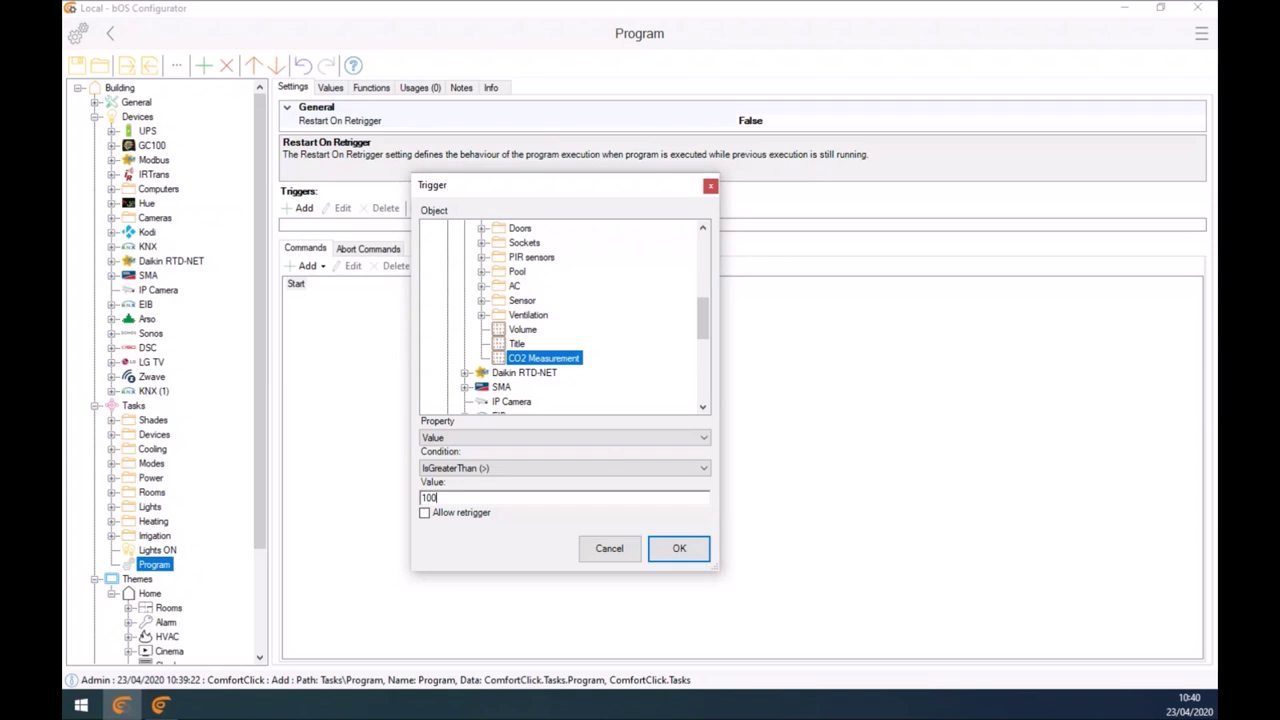
type("0")
left_click(699, 561)
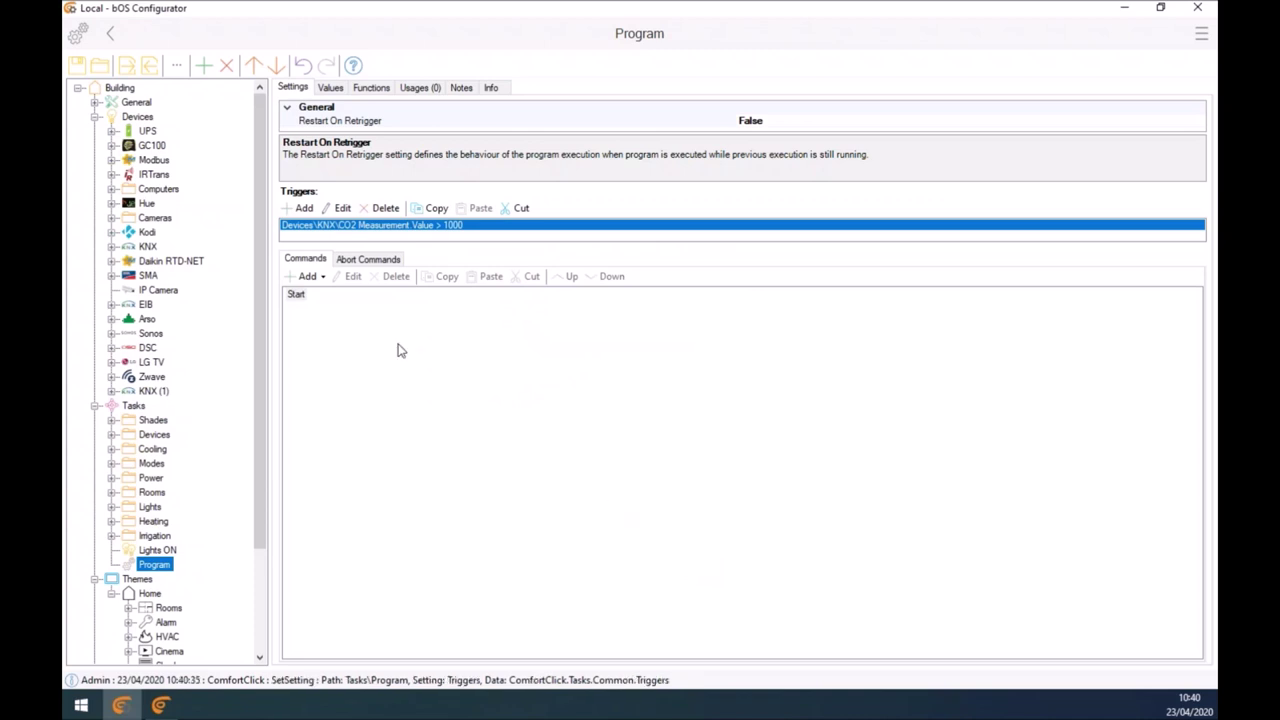
left_click(293, 279)
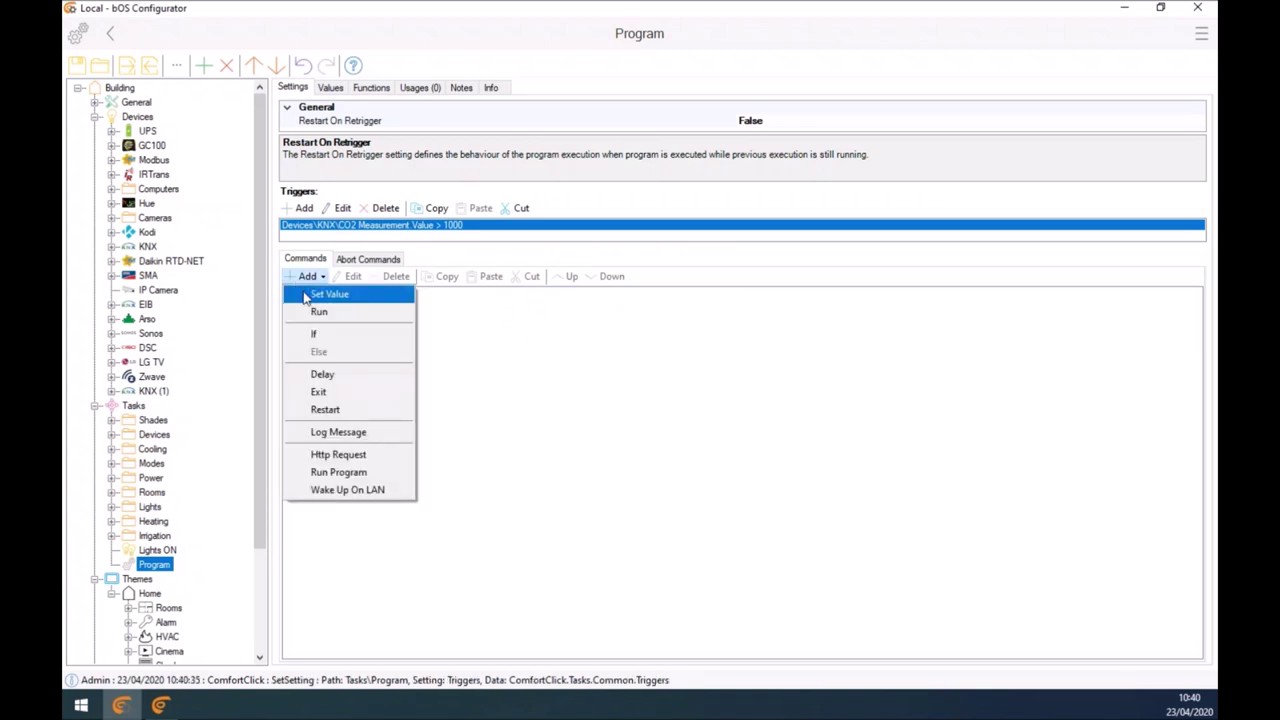
Step: Add a Set Value command under Start that sets Daikin RTD-NET Fanspeed to constant 5
left_click(318, 294)
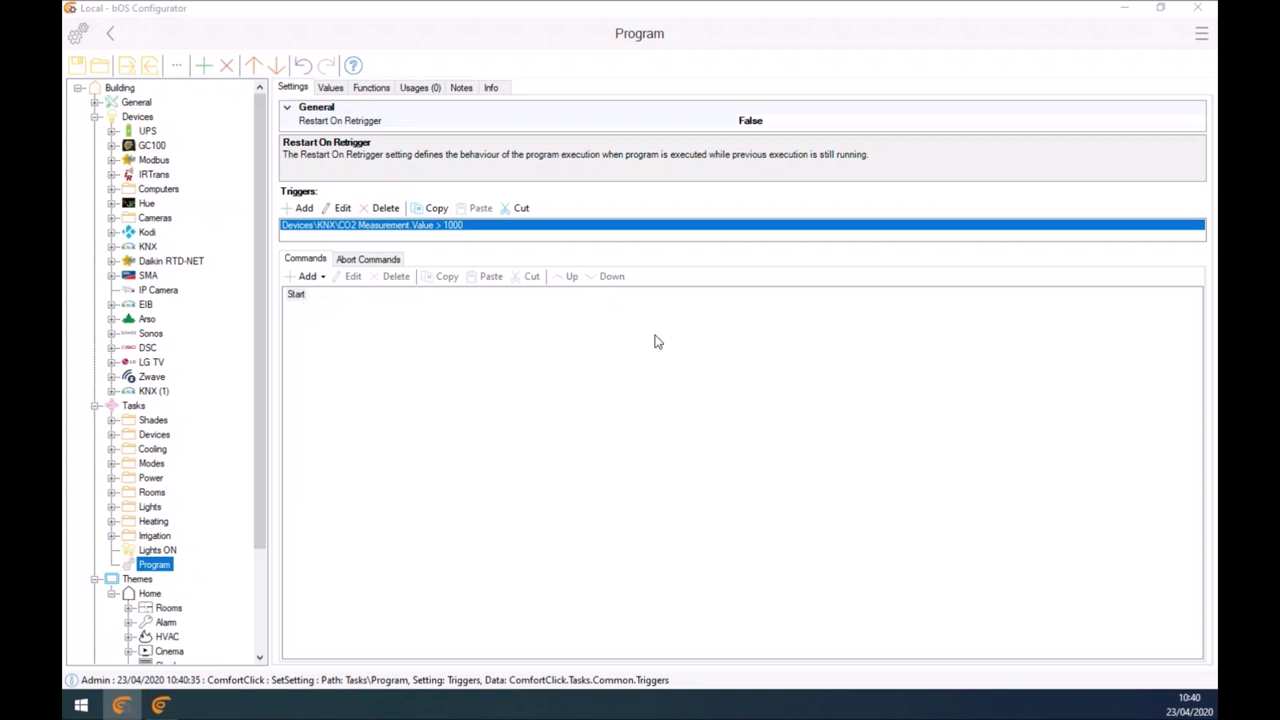
scroll(650, 330, "up", 3)
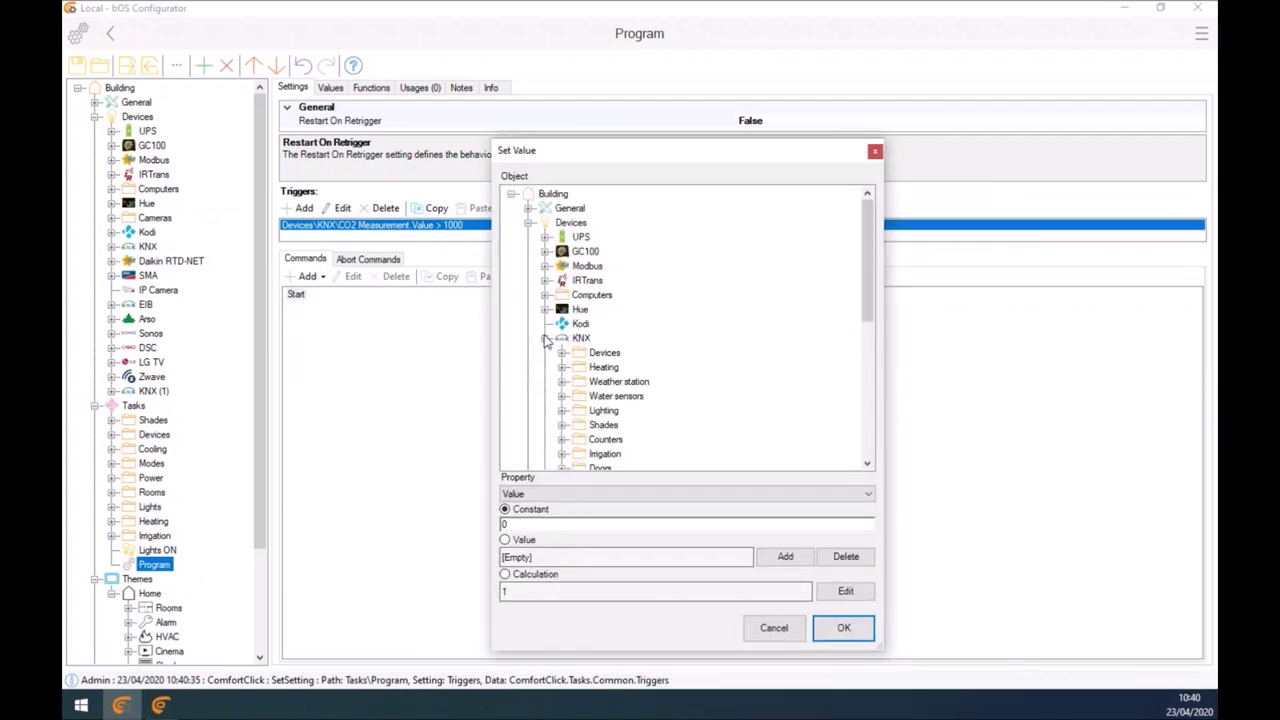
left_click(546, 338)
left_click(547, 352)
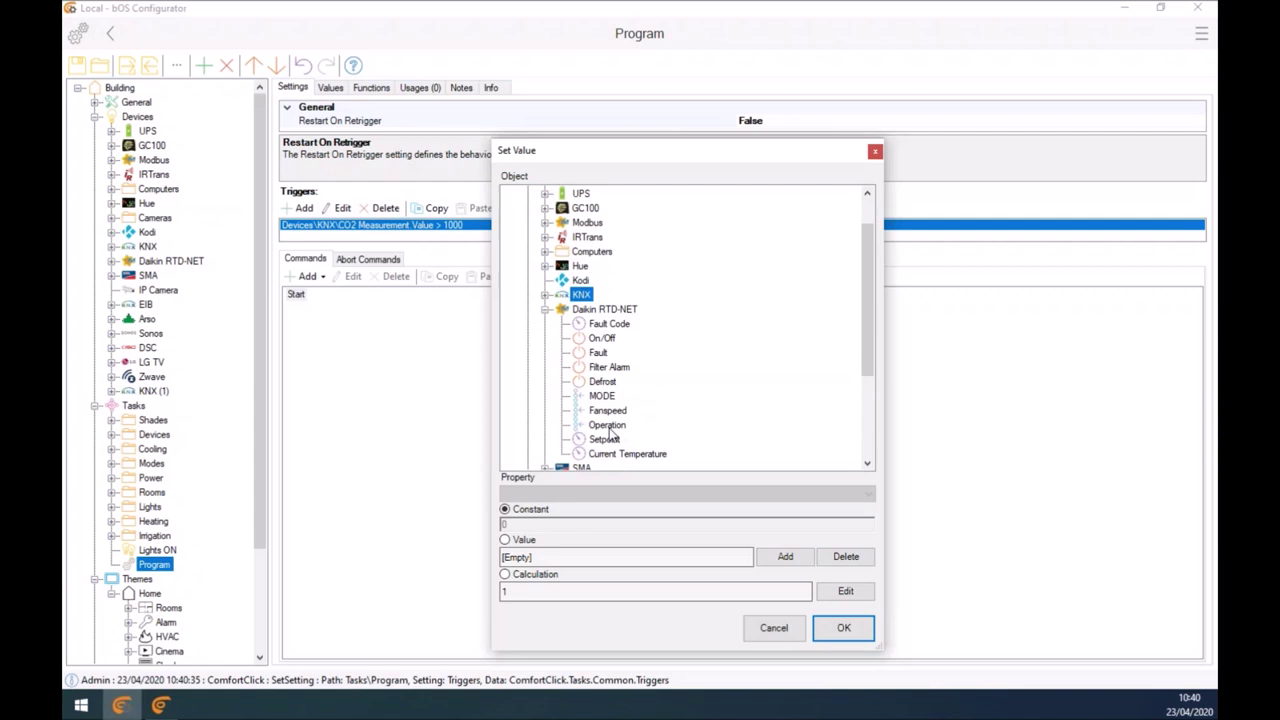
left_click(607, 410)
type("5")
left_click(864, 630)
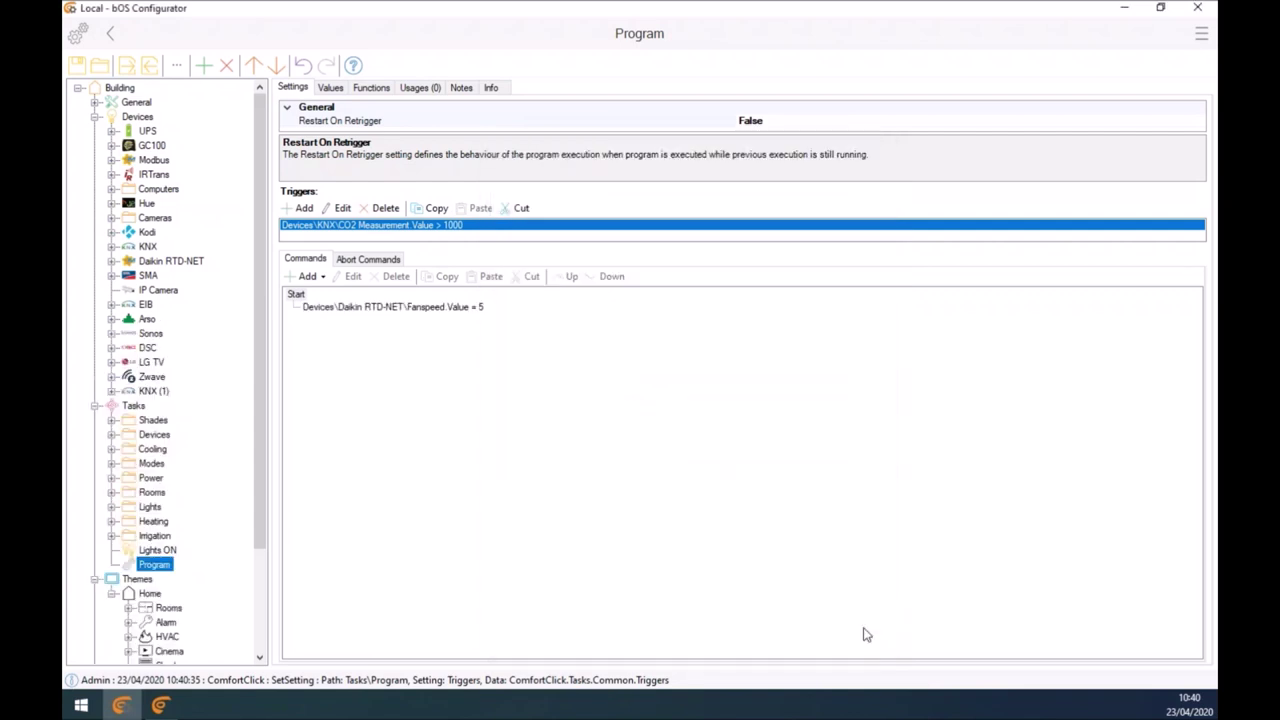
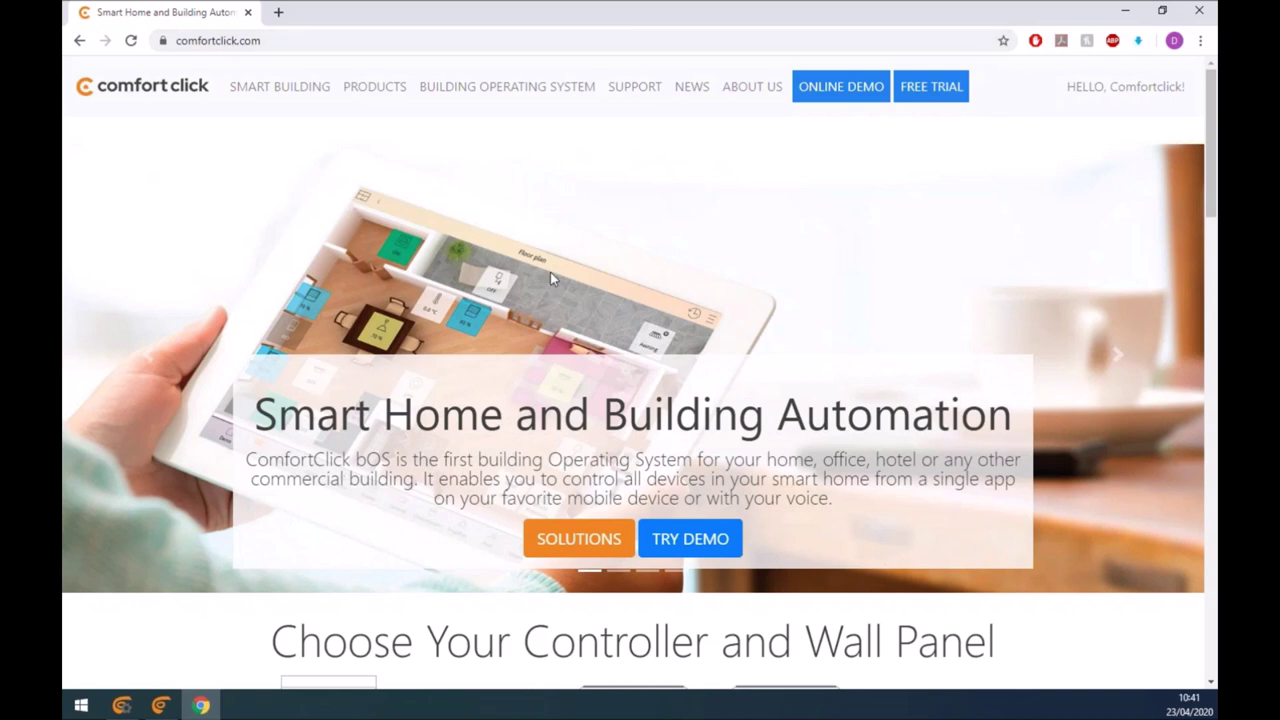
Step: Return to the ComfortClick website and open the bOS Knowledge Base from the Support page
left_click(121, 705)
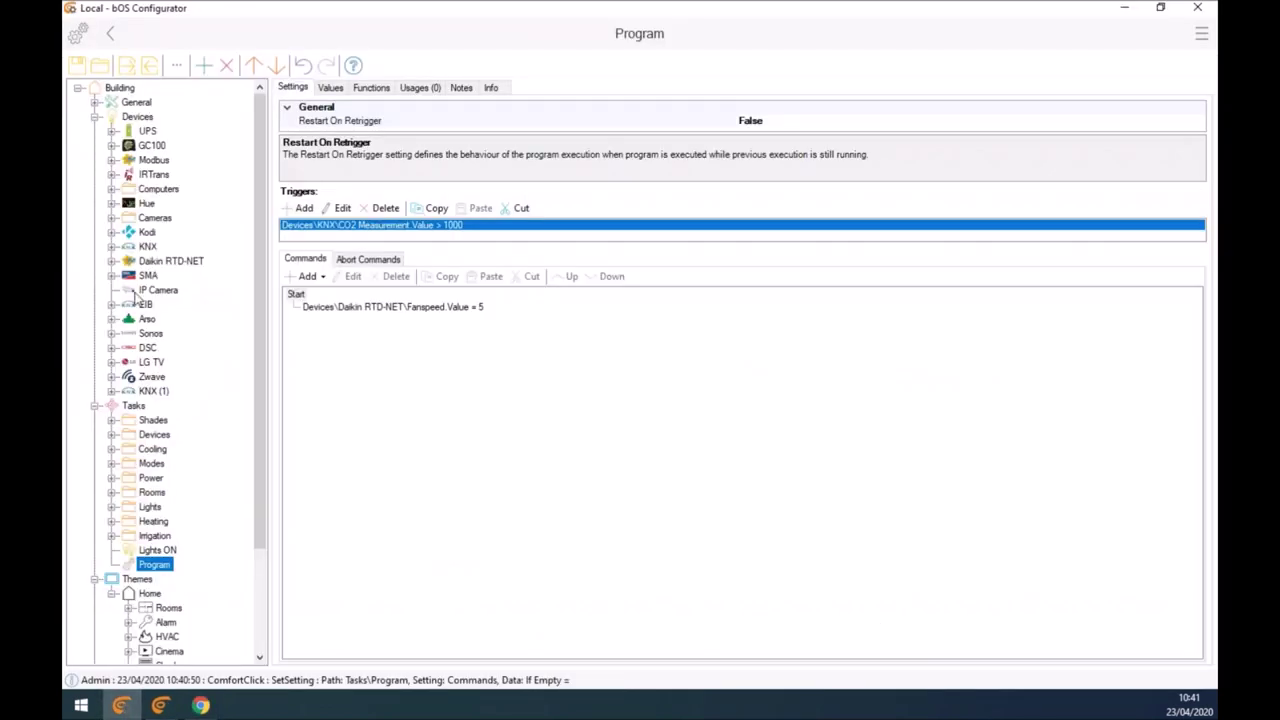
scroll(148, 350, "down", 3)
left_click(201, 706)
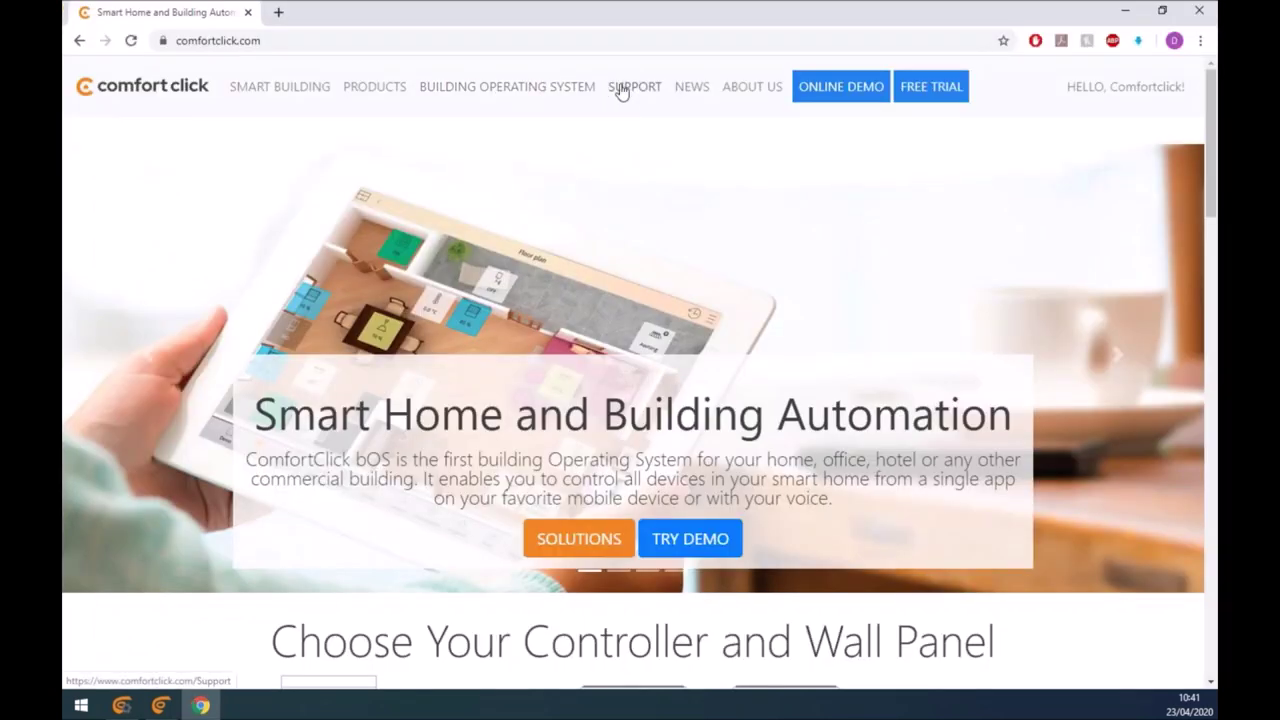
left_click(621, 89)
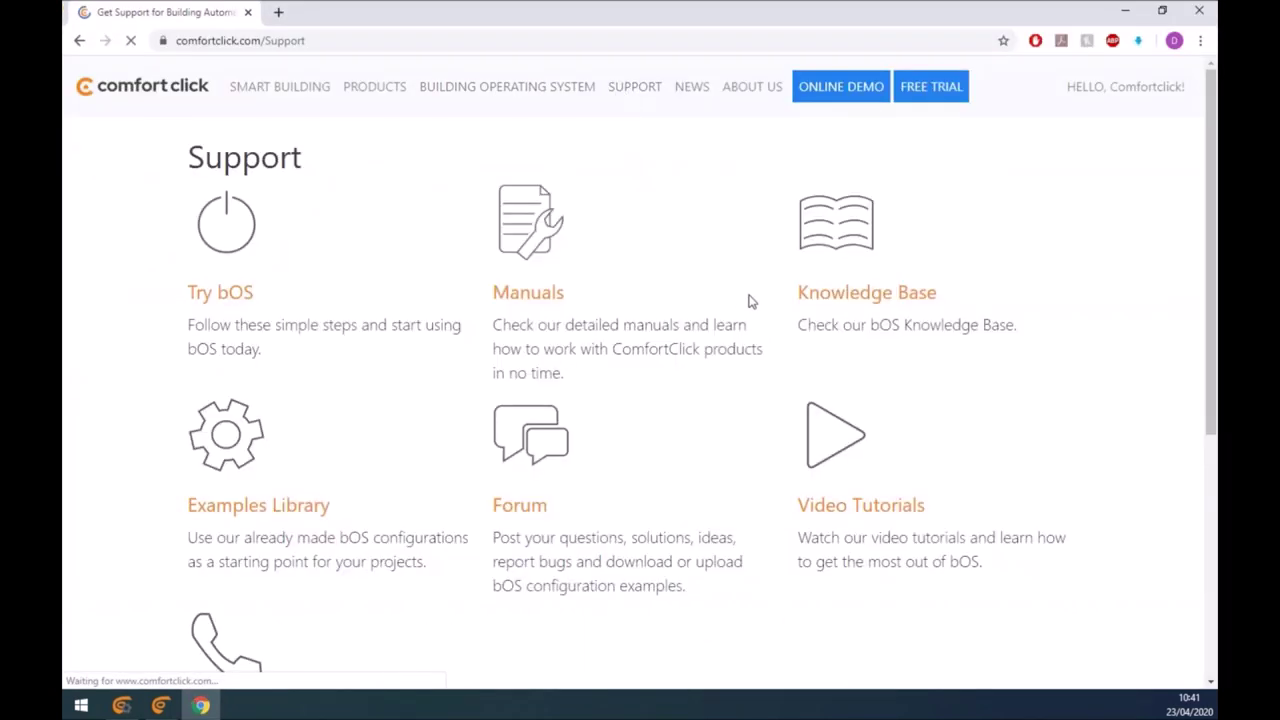
left_click(838, 306)
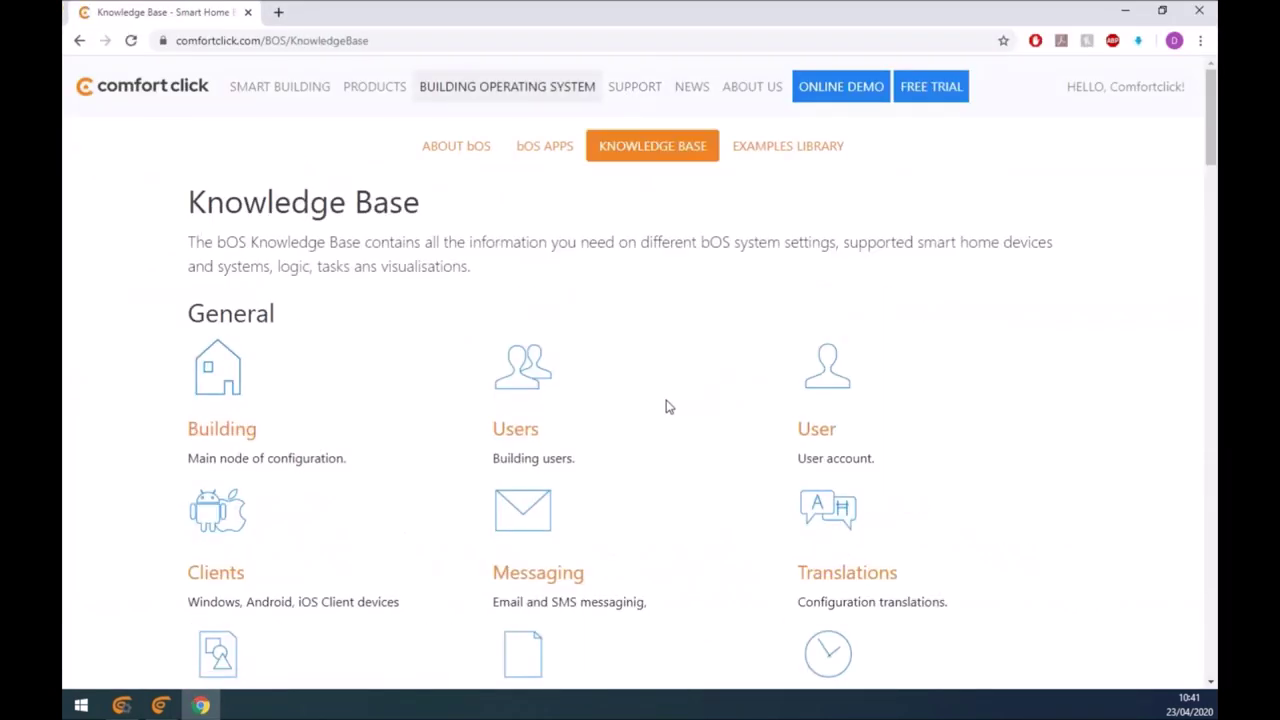
Step: Scroll down to the Knowledge Base's Devices section and open the KNX article
scroll(554, 437, "down", 5)
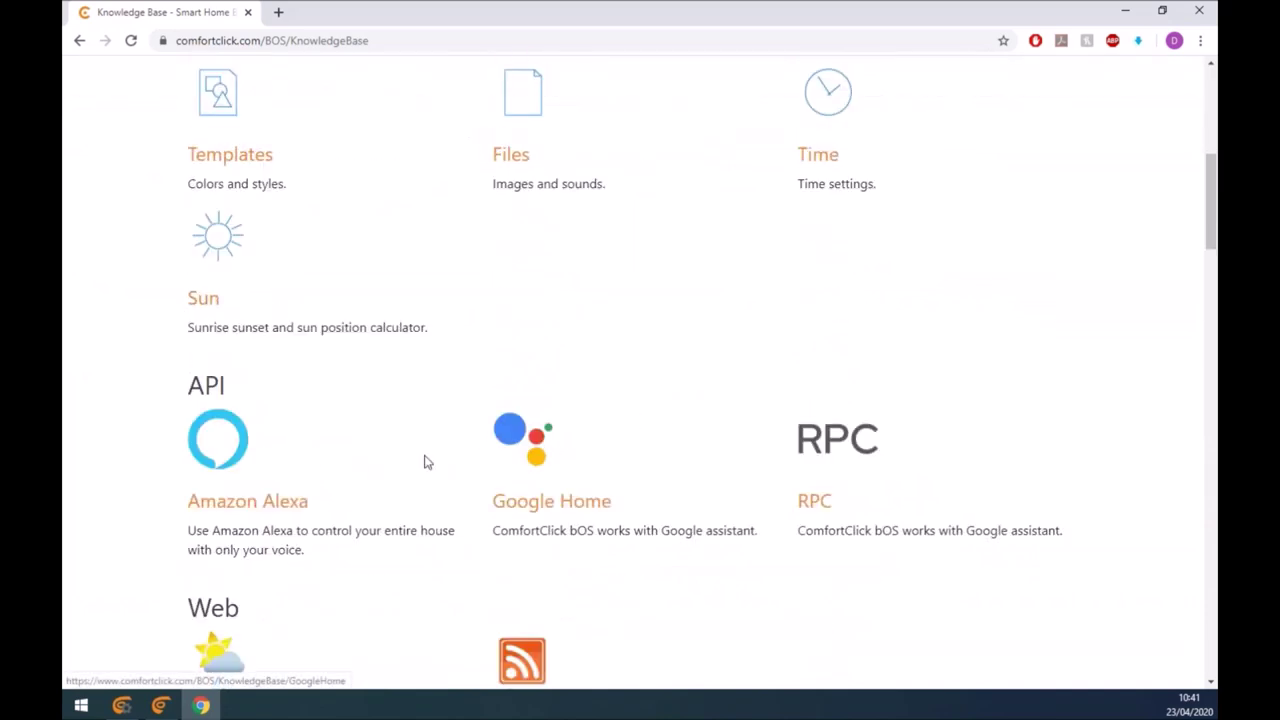
scroll(424, 461, "down", 2)
scroll(424, 461, "down", 5)
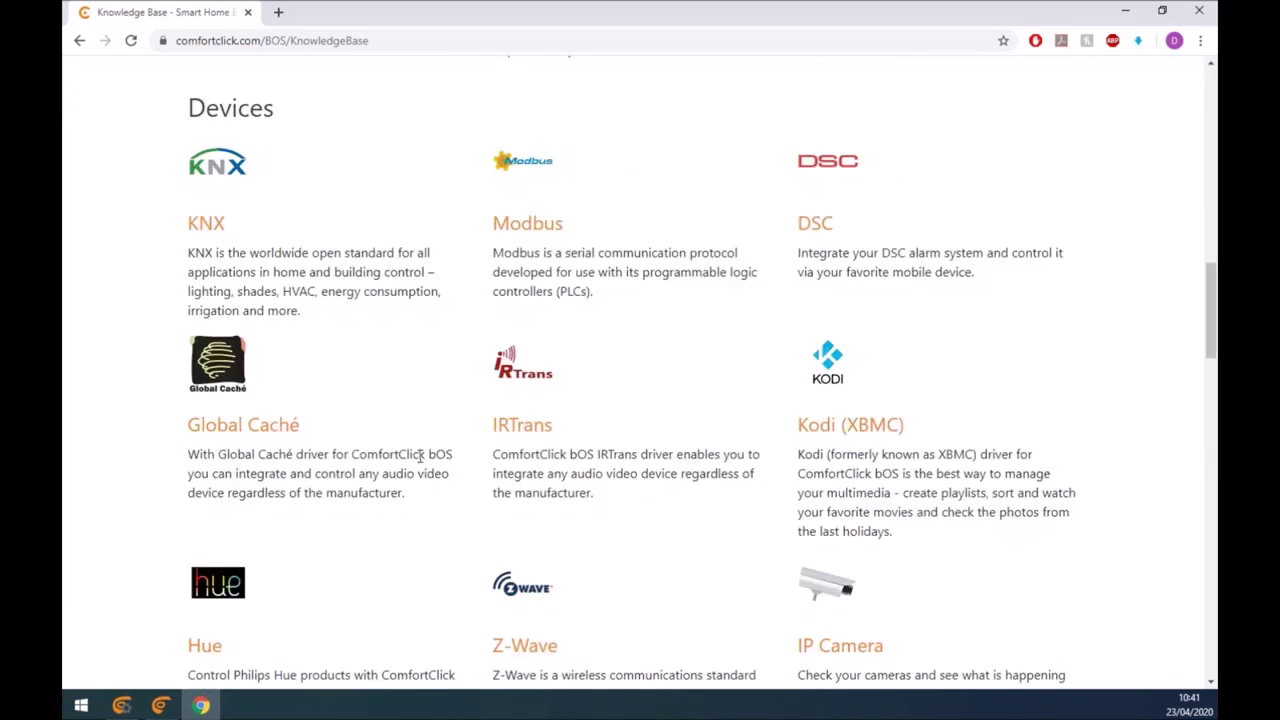
scroll(383, 197, "up", 2)
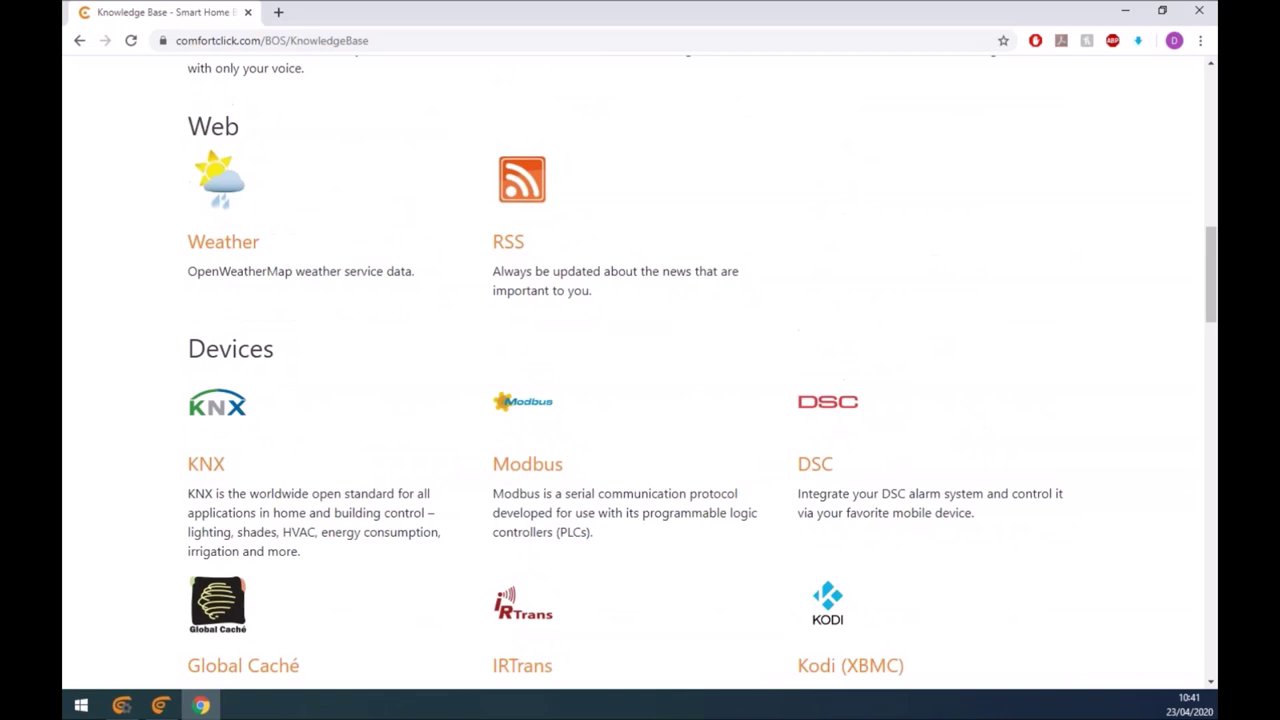
left_click(207, 463)
Step: Scroll through the KNX knowledge base article to read it
scroll(769, 474, "down", 1)
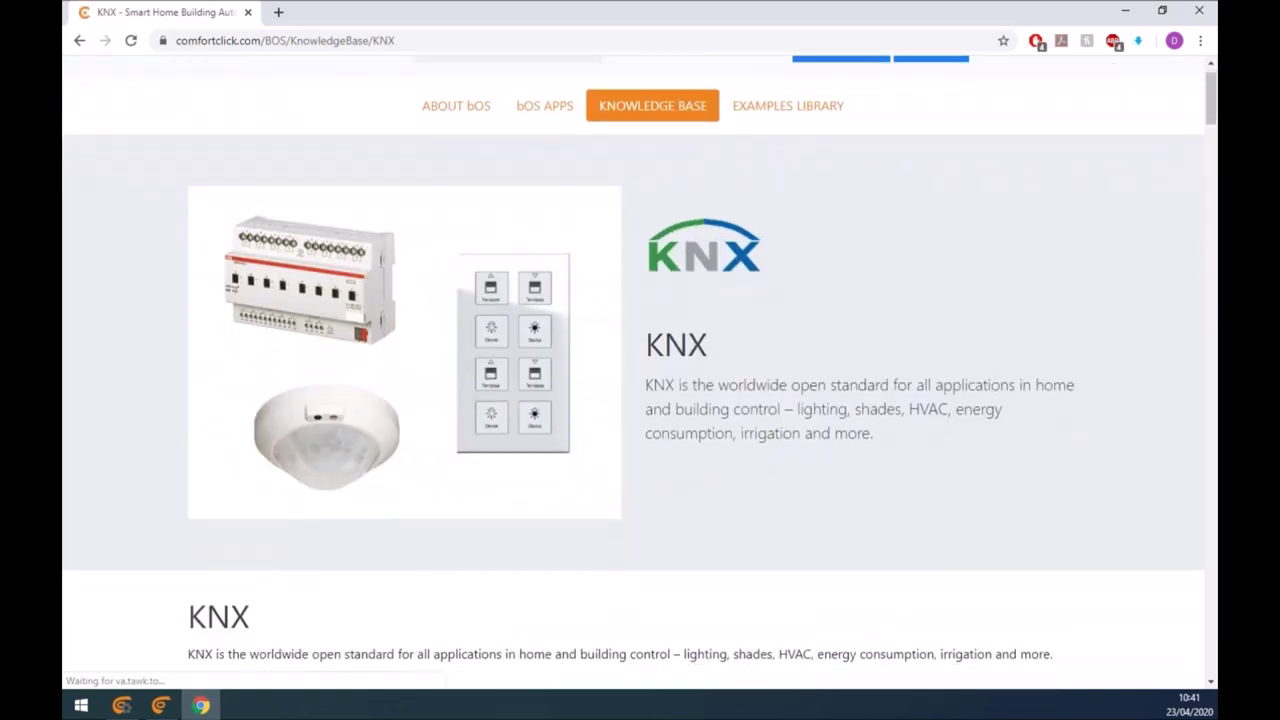
scroll(763, 483, "down", 10)
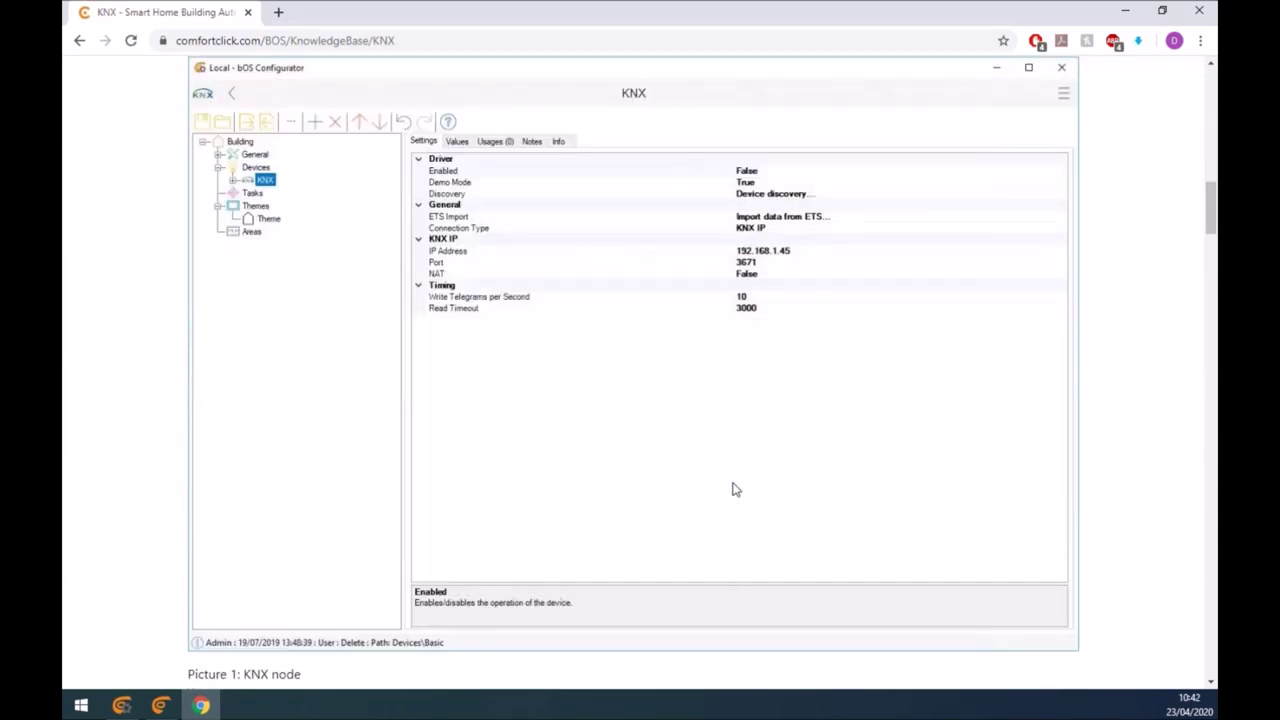
scroll(714, 489, "down", 5)
scroll(646, 500, "down", 7)
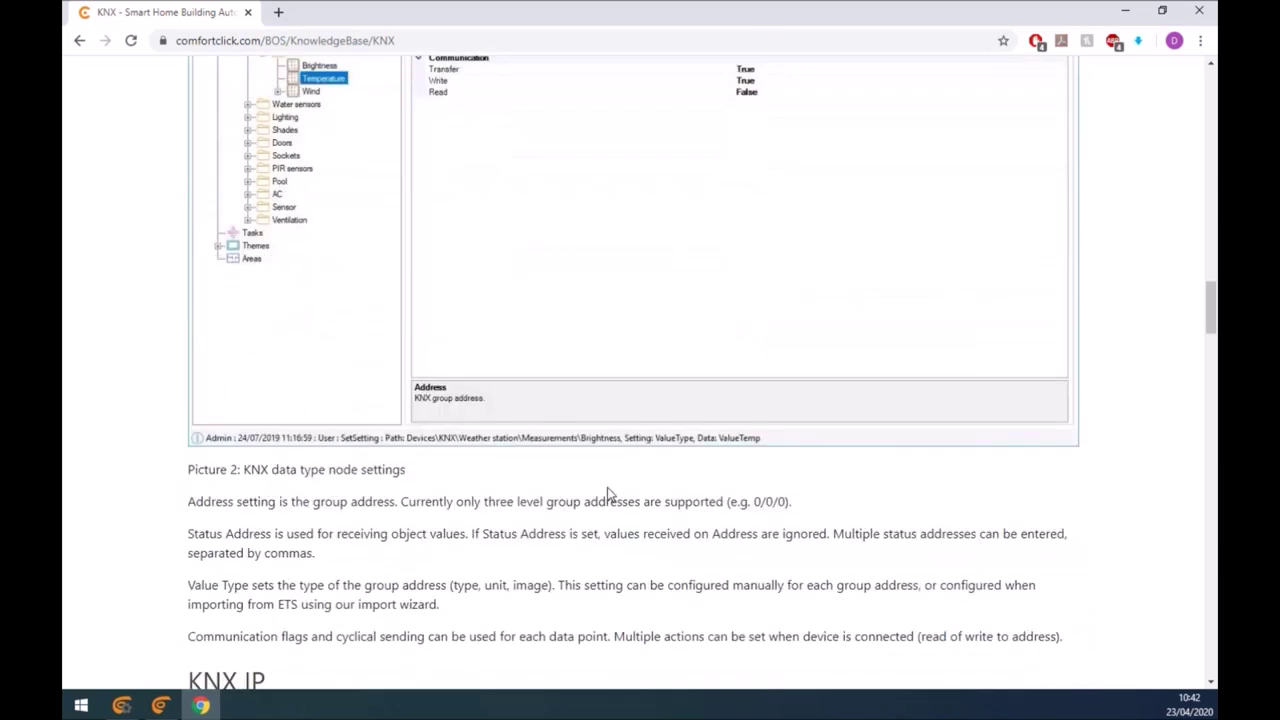
scroll(609, 494, "down", 2)
scroll(600, 492, "down", 1)
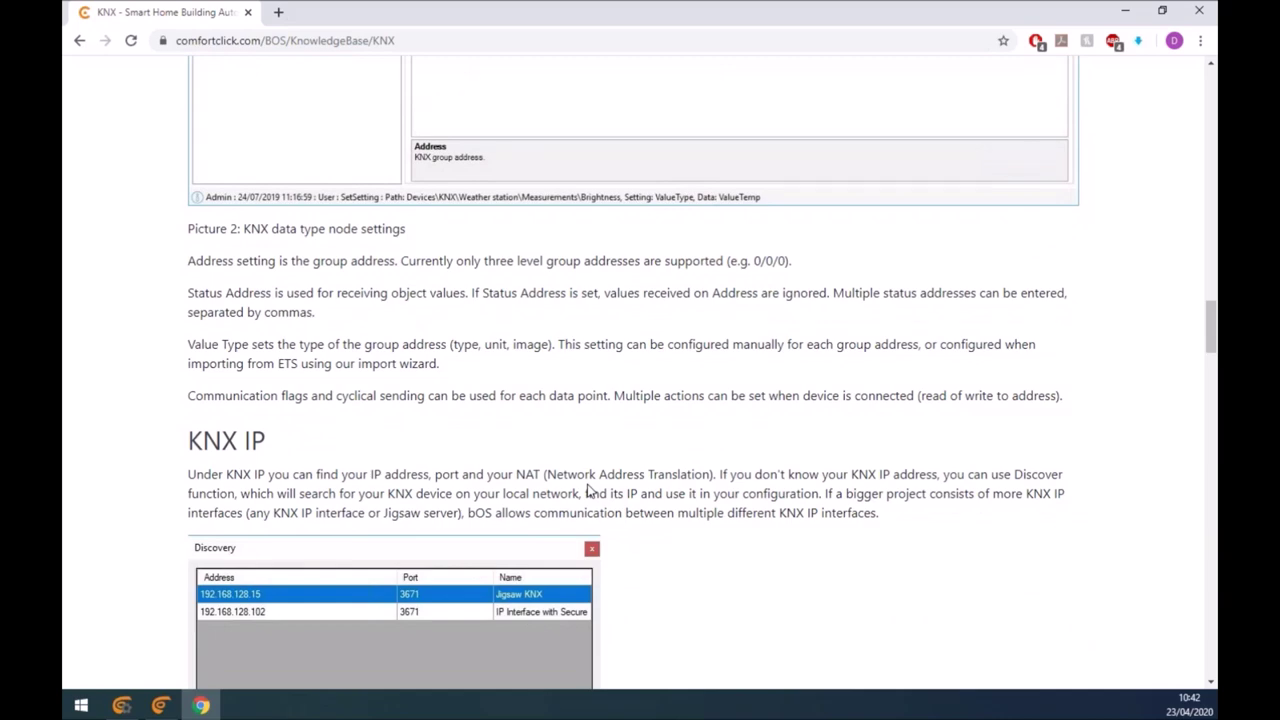
Step: Go back to the Knowledge Base index and scroll up to the top of the page
key("alt+Left")
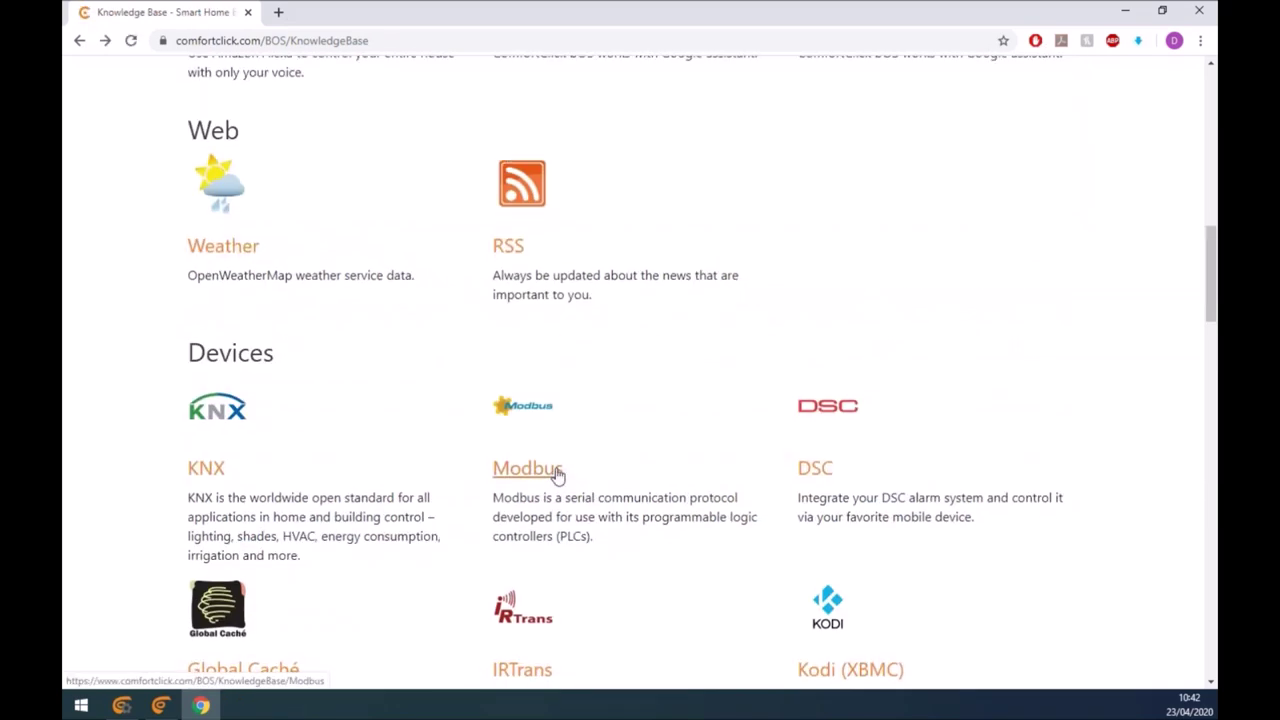
scroll(548, 478, "up", 5)
scroll(543, 478, "up", 5)
scroll(477, 477, "down", 20)
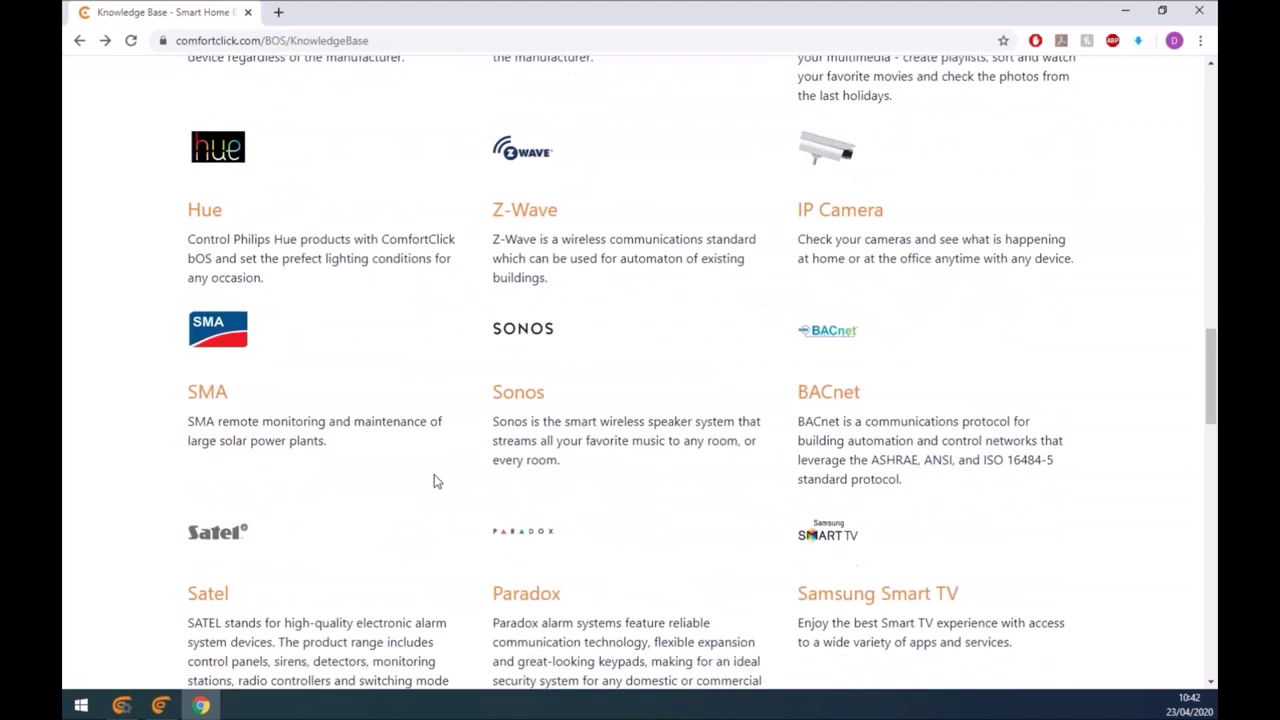
scroll(314, 494, "up", 7)
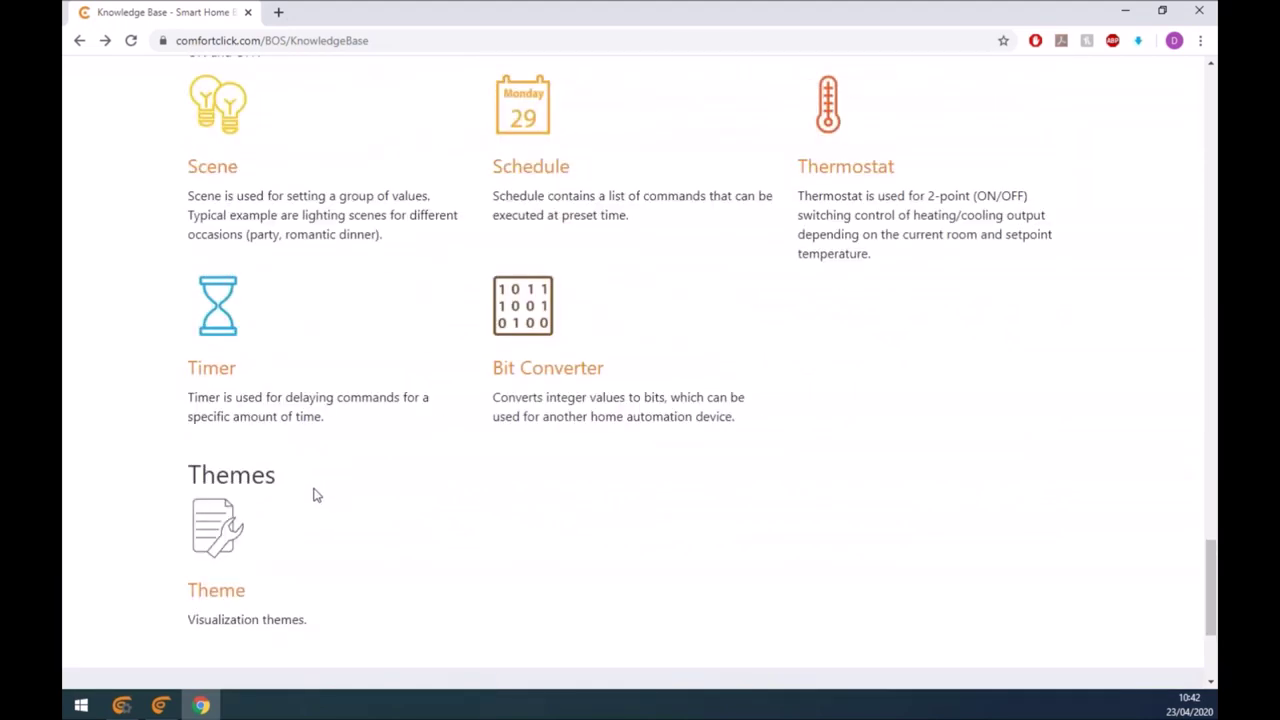
scroll(310, 492, "up", 15)
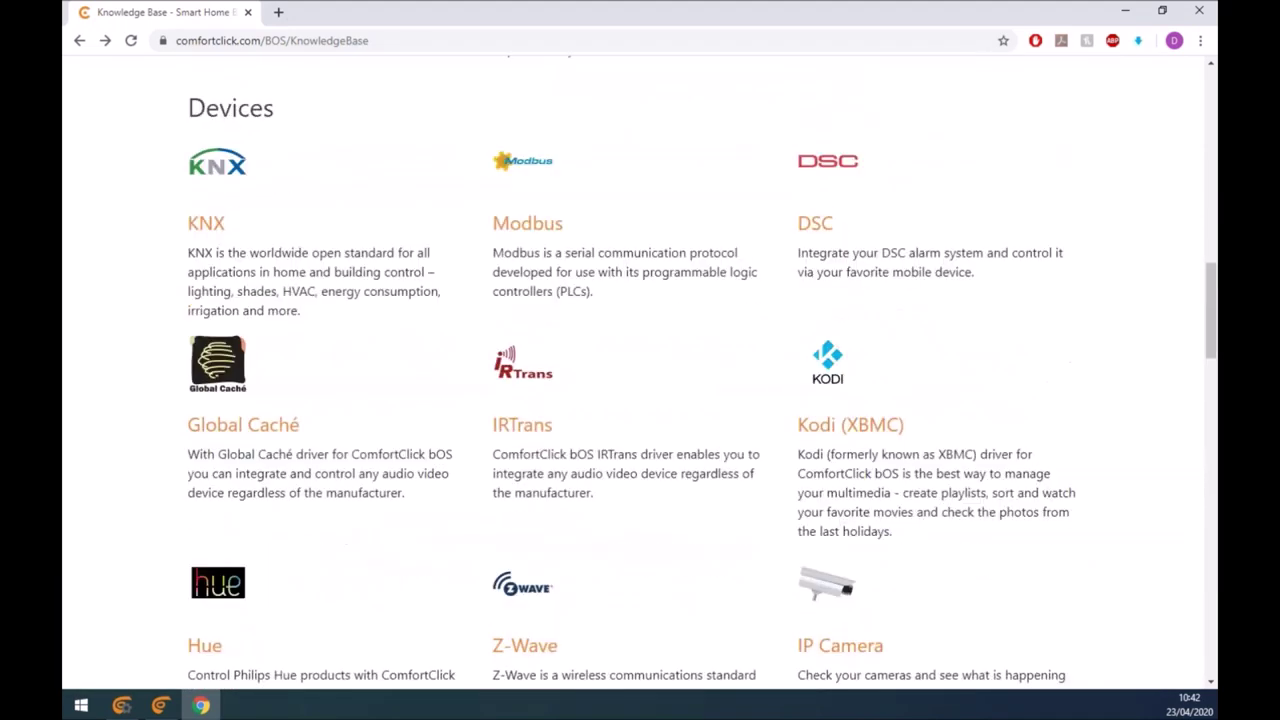
scroll(457, 483, "up", 3)
Step: Open the Examples Library, dismiss the how-it-works popup, and browse the Devices examples
left_click(783, 152)
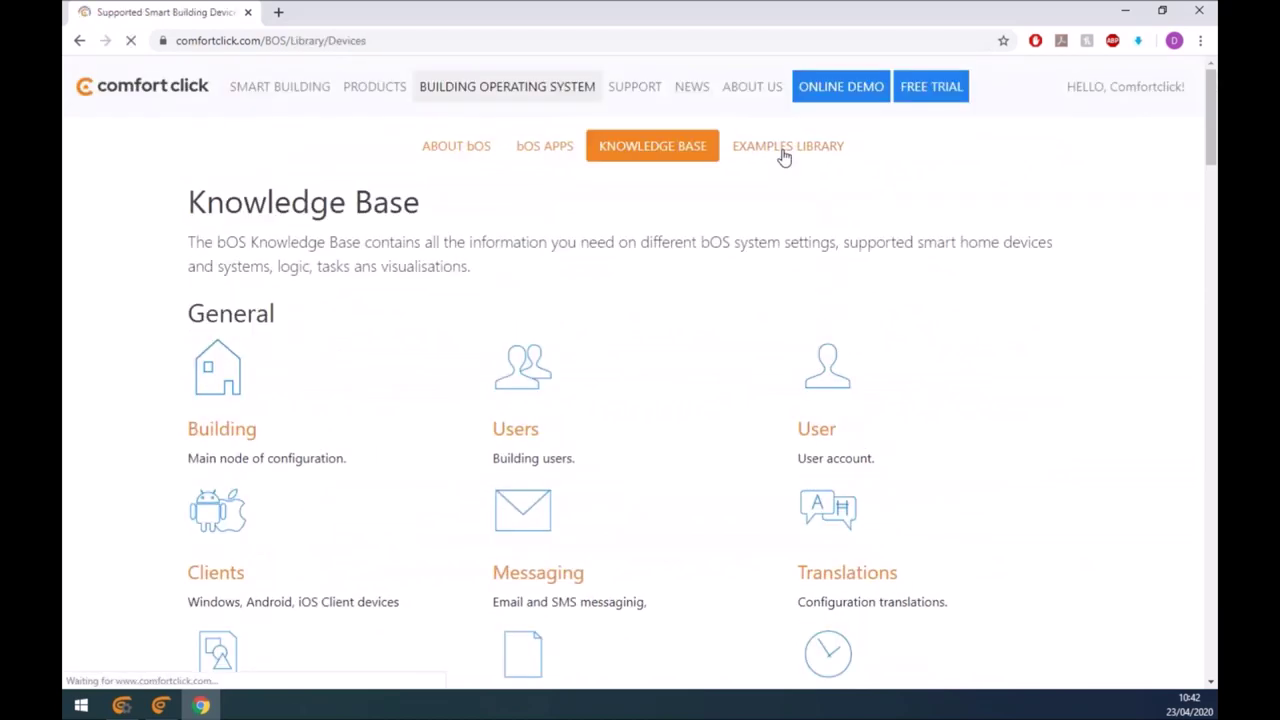
scroll(1010, 620, "down", 2)
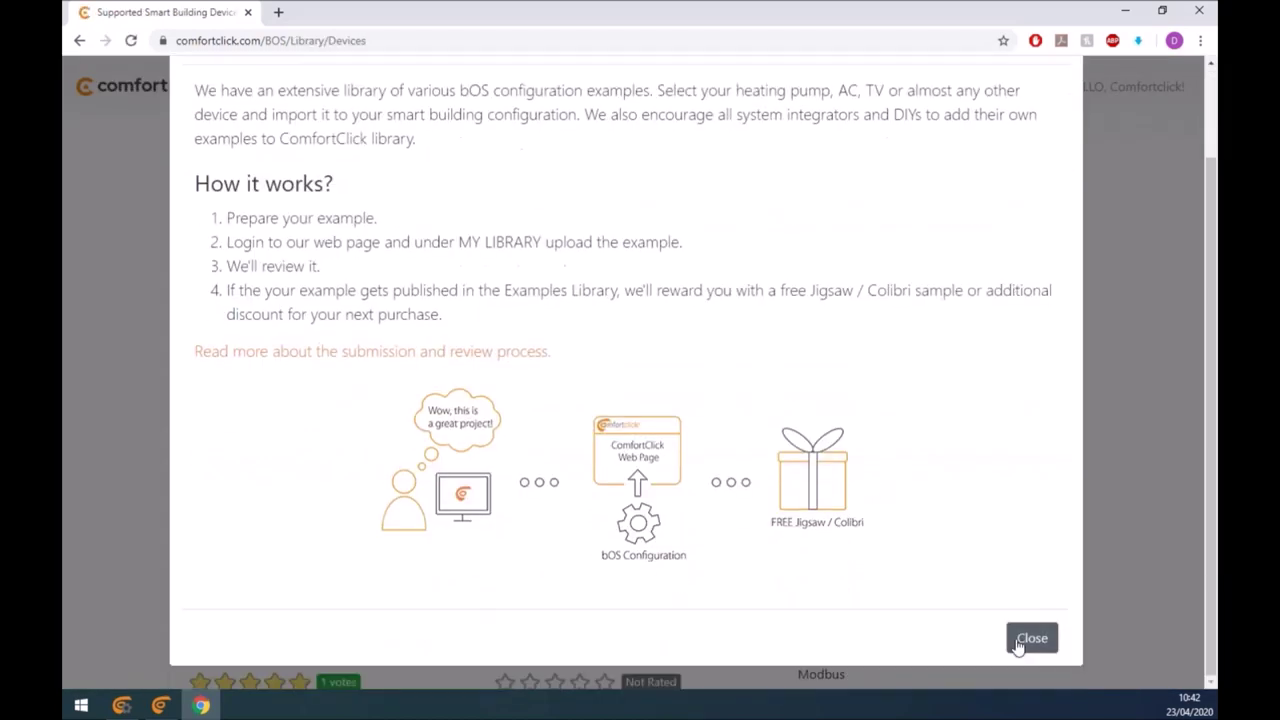
left_click(1008, 638)
scroll(1006, 641, "down", 5)
scroll(574, 427, "down", 5)
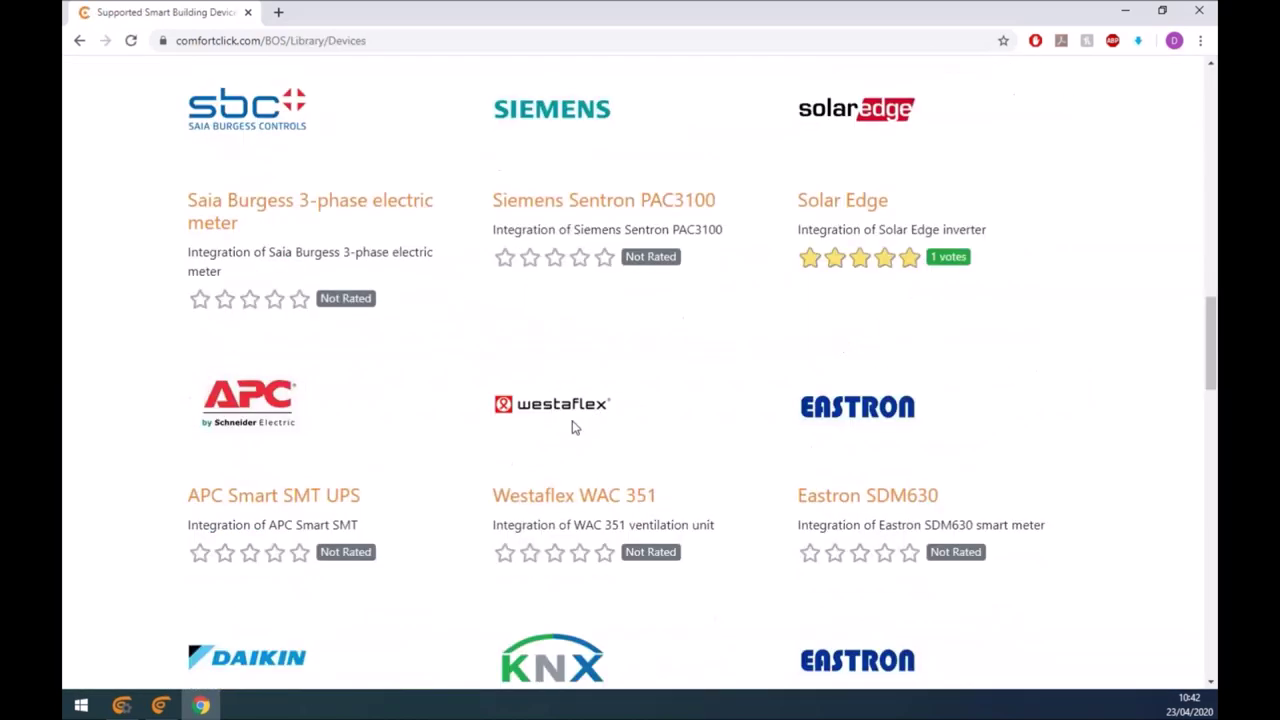
scroll(574, 427, "down", 15)
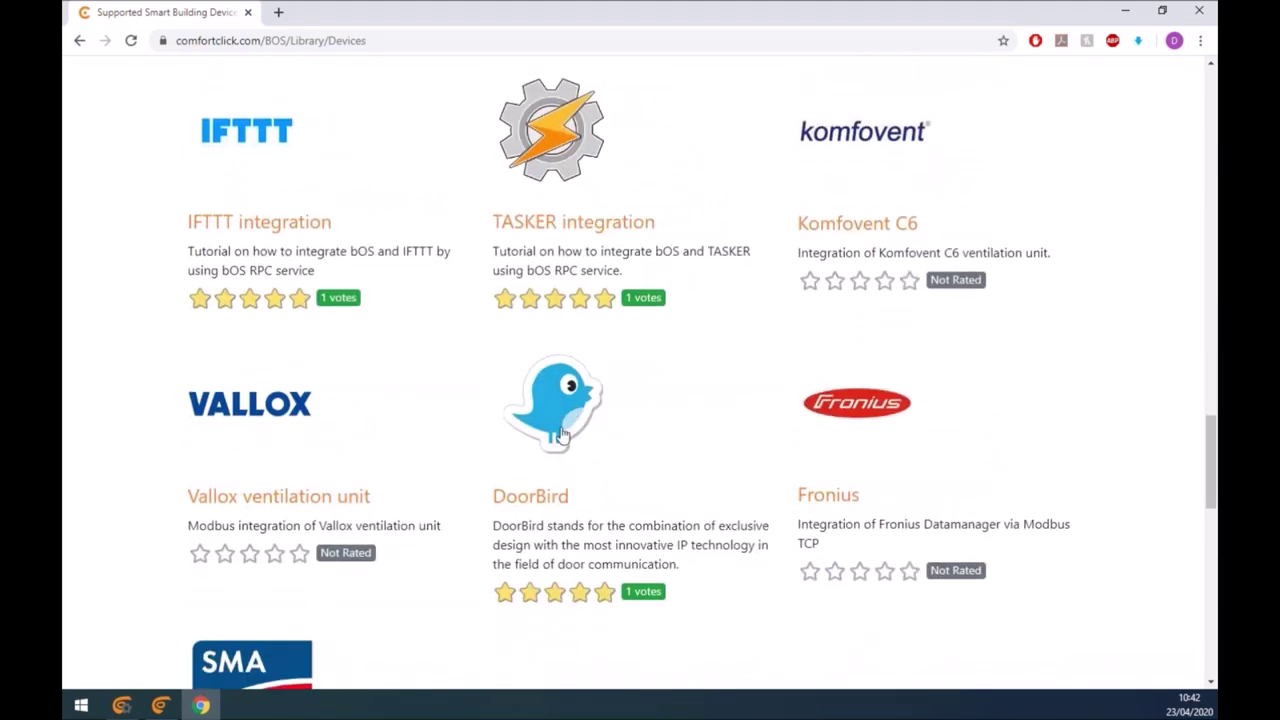
scroll(475, 462, "up", 7)
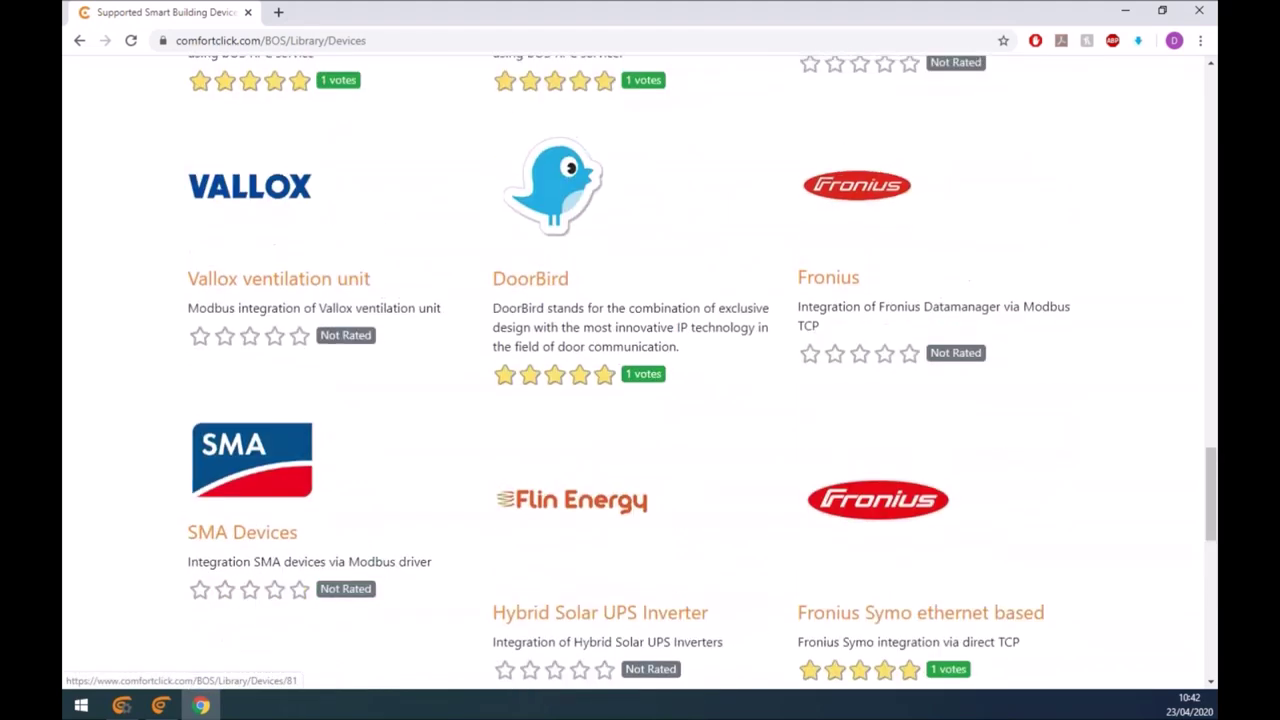
scroll(475, 462, "down", 2)
scroll(470, 463, "up", 9)
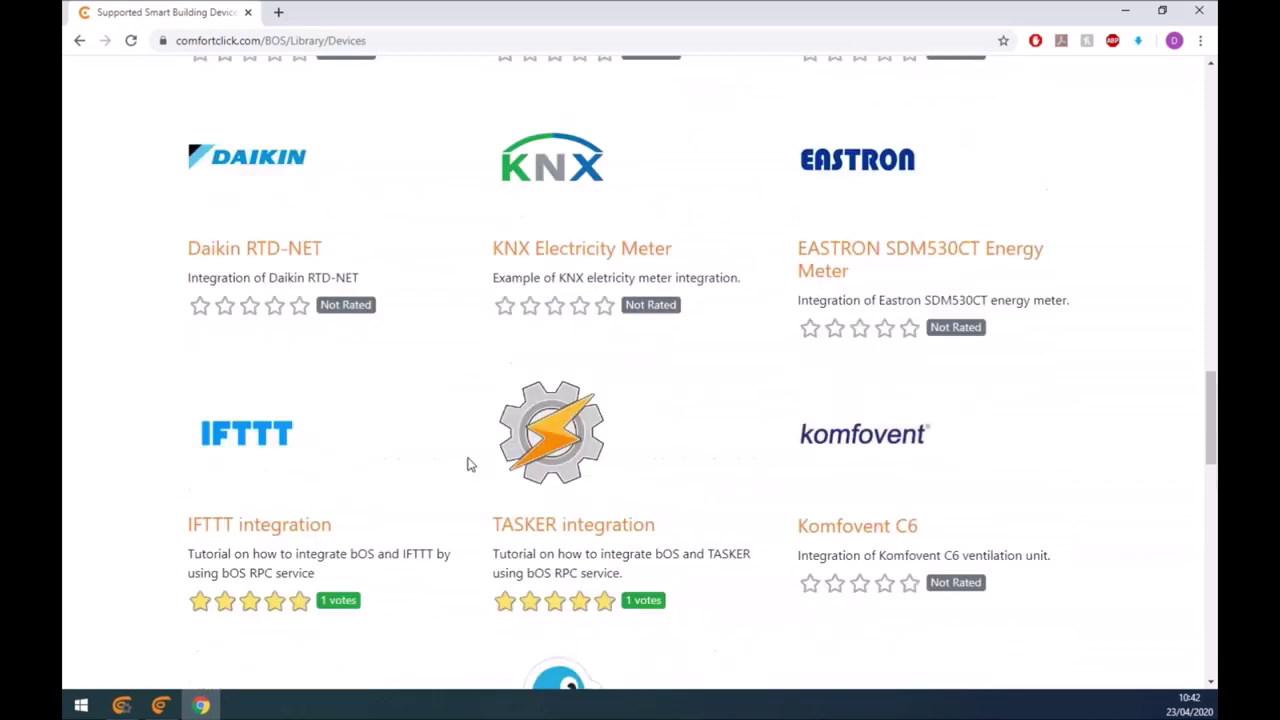
scroll(468, 463, "up", 10)
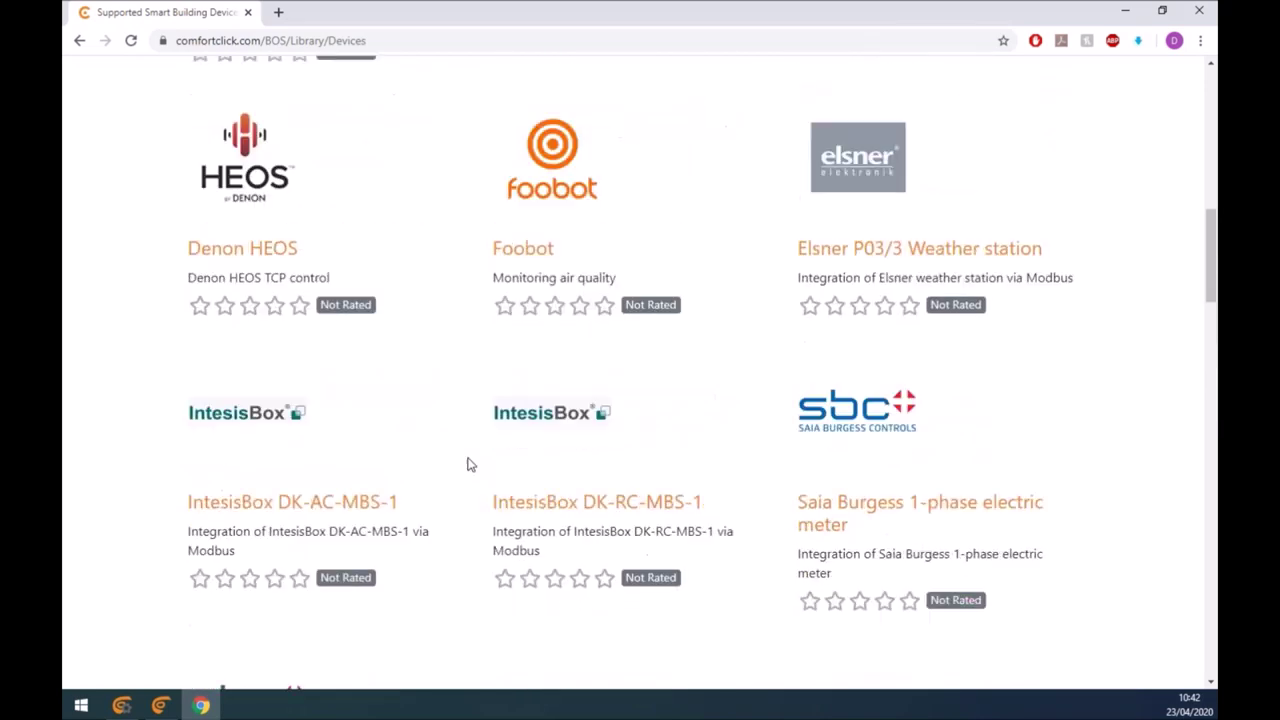
scroll(470, 460, "up", 6)
Step: Switch to the Tasks examples and open Control SONOS from KNX
left_click(493, 330)
scroll(476, 417, "down", 15)
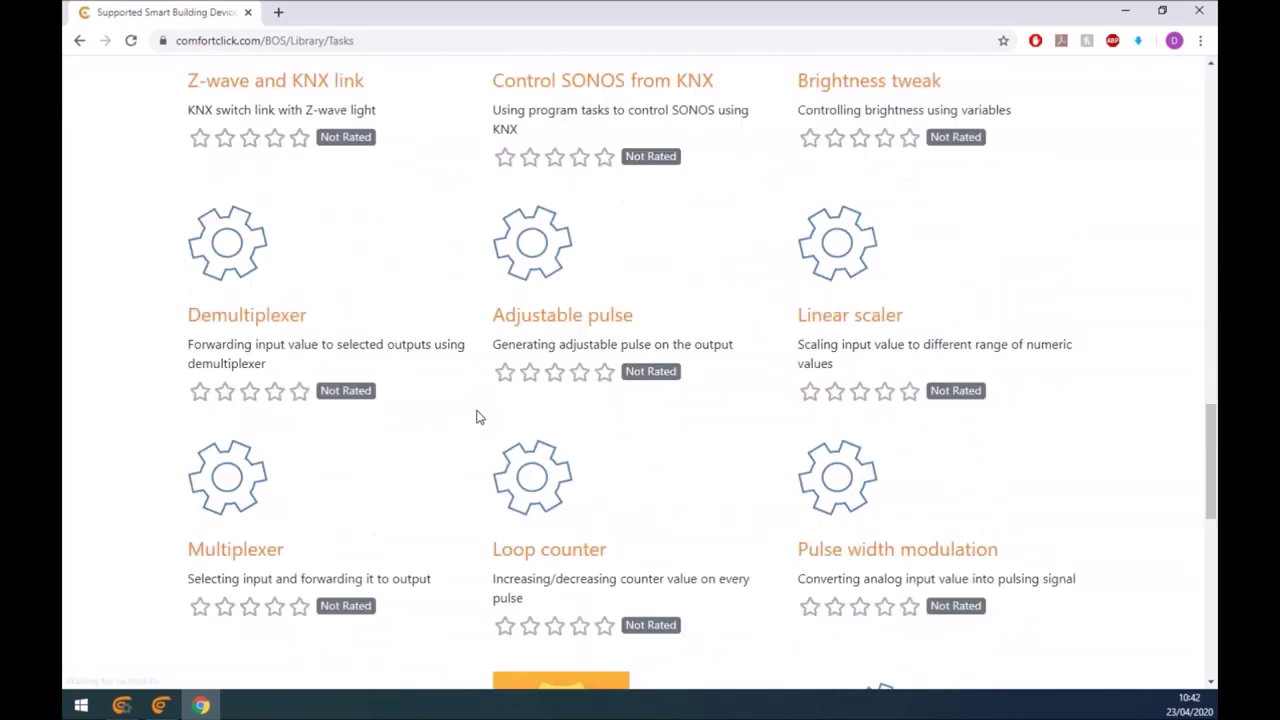
scroll(537, 251, "up", 2)
left_click(540, 252)
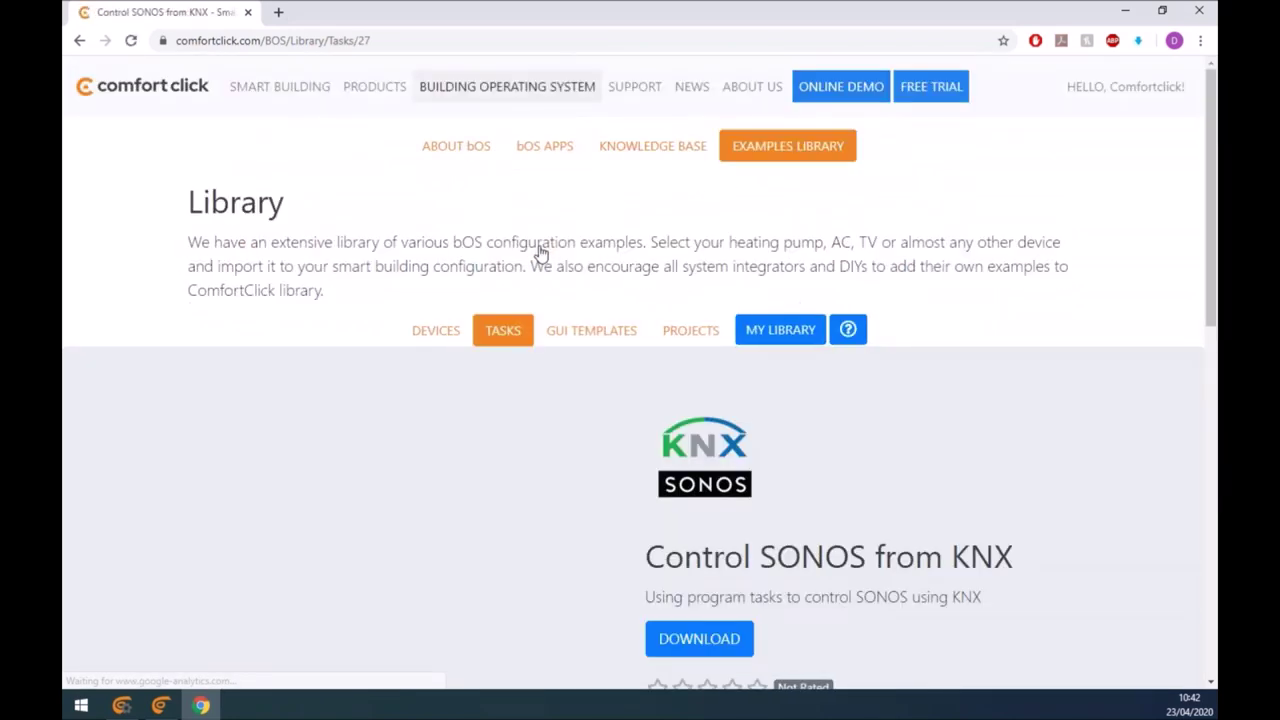
Step: Save the Control SONOS from KNX .bos file via Save link as, then return to bOS Configurator
scroll(493, 348, "down", 4)
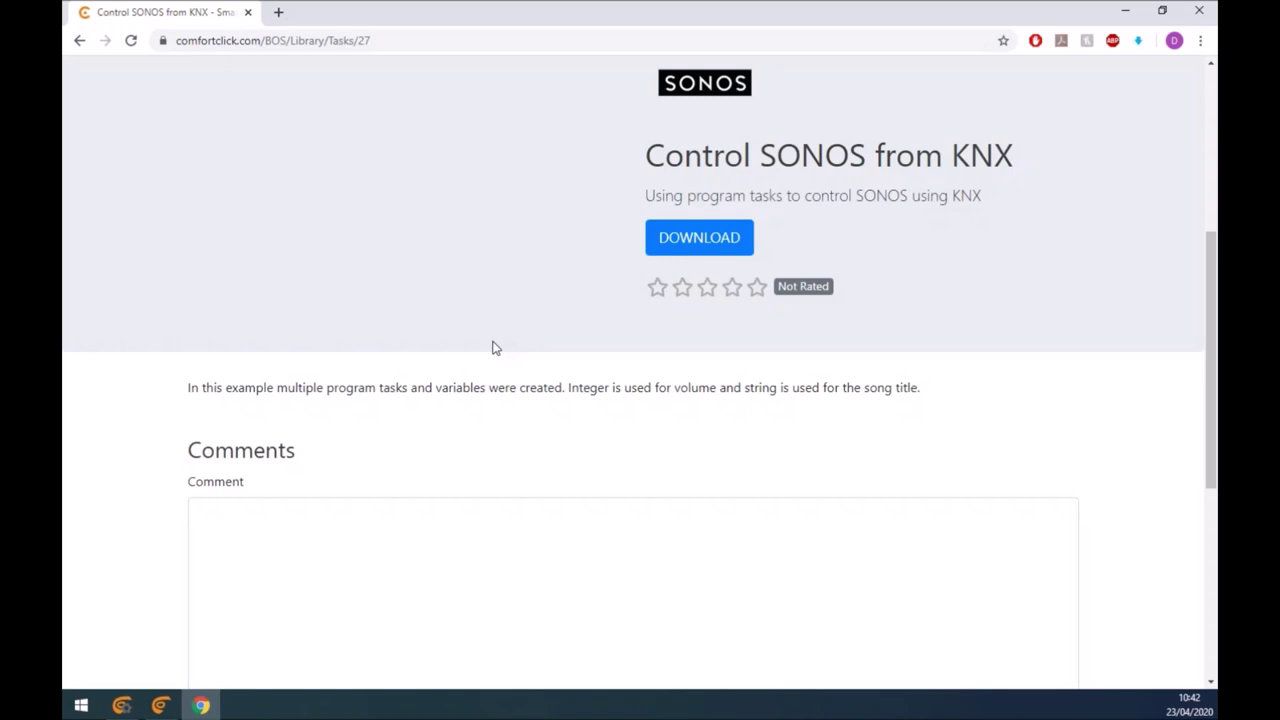
right_click(725, 205)
right_click(682, 220)
right_click(647, 249)
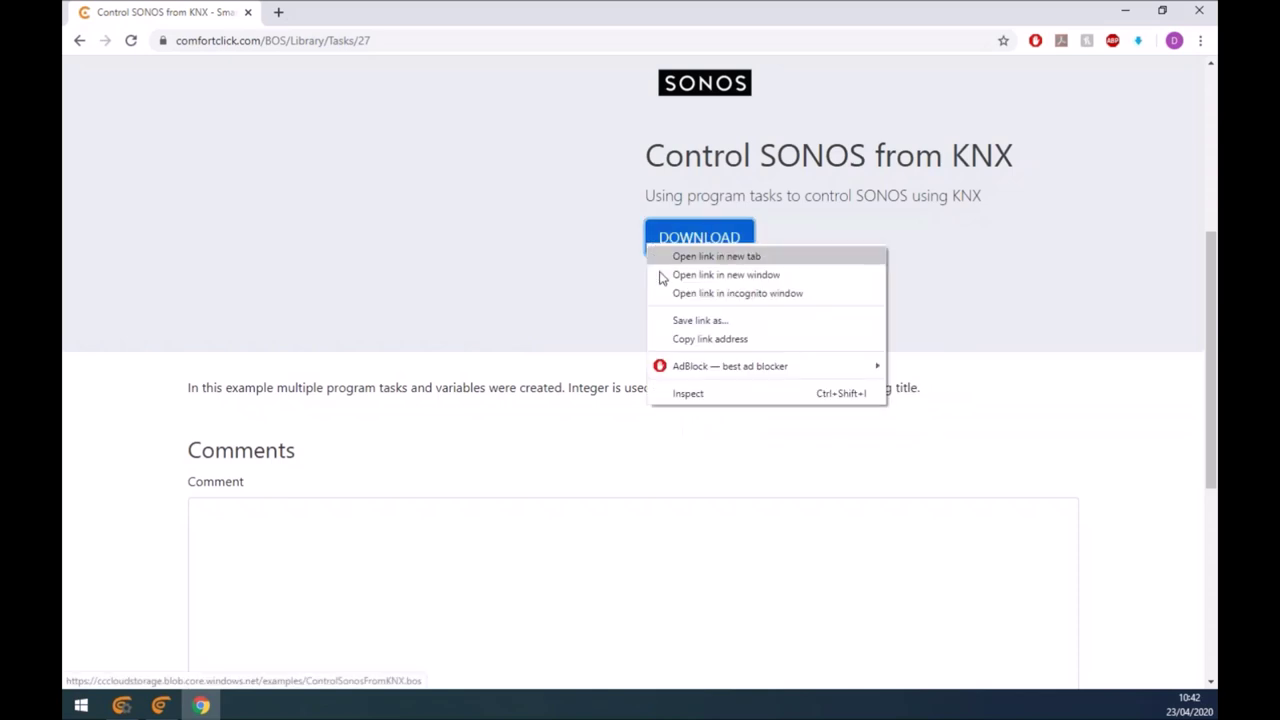
left_click(660, 318)
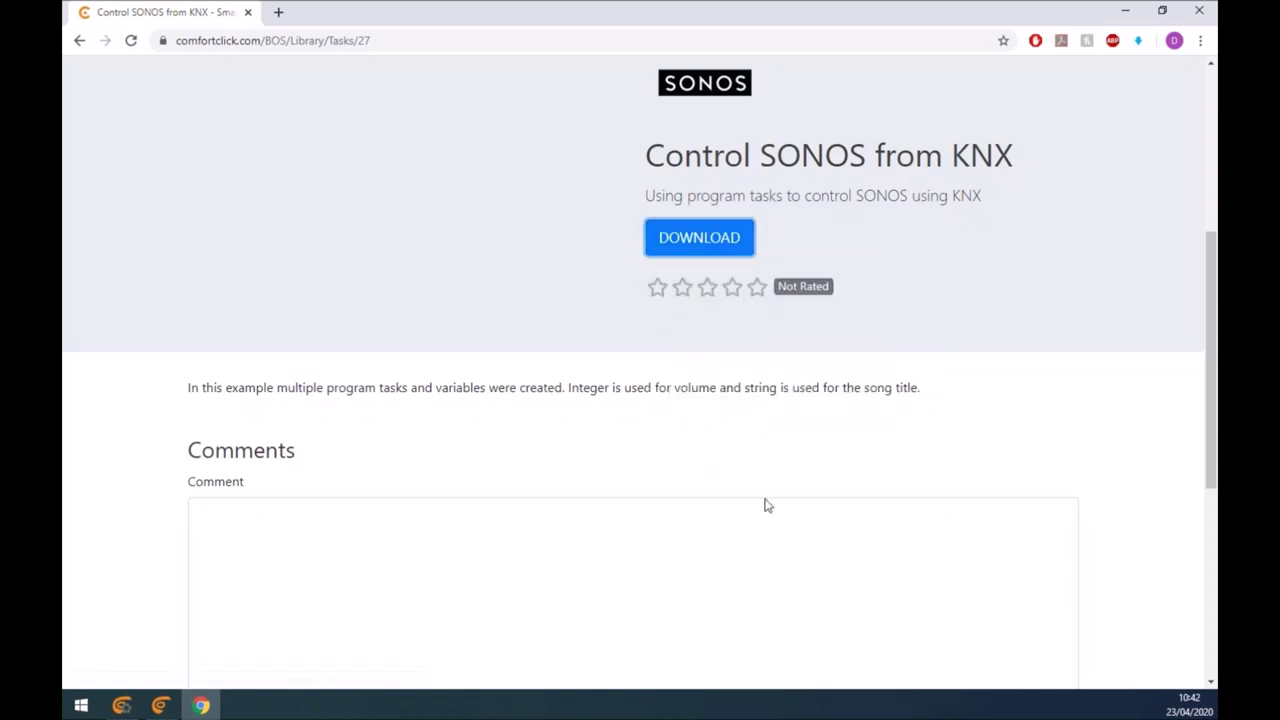
left_click(1146, 662)
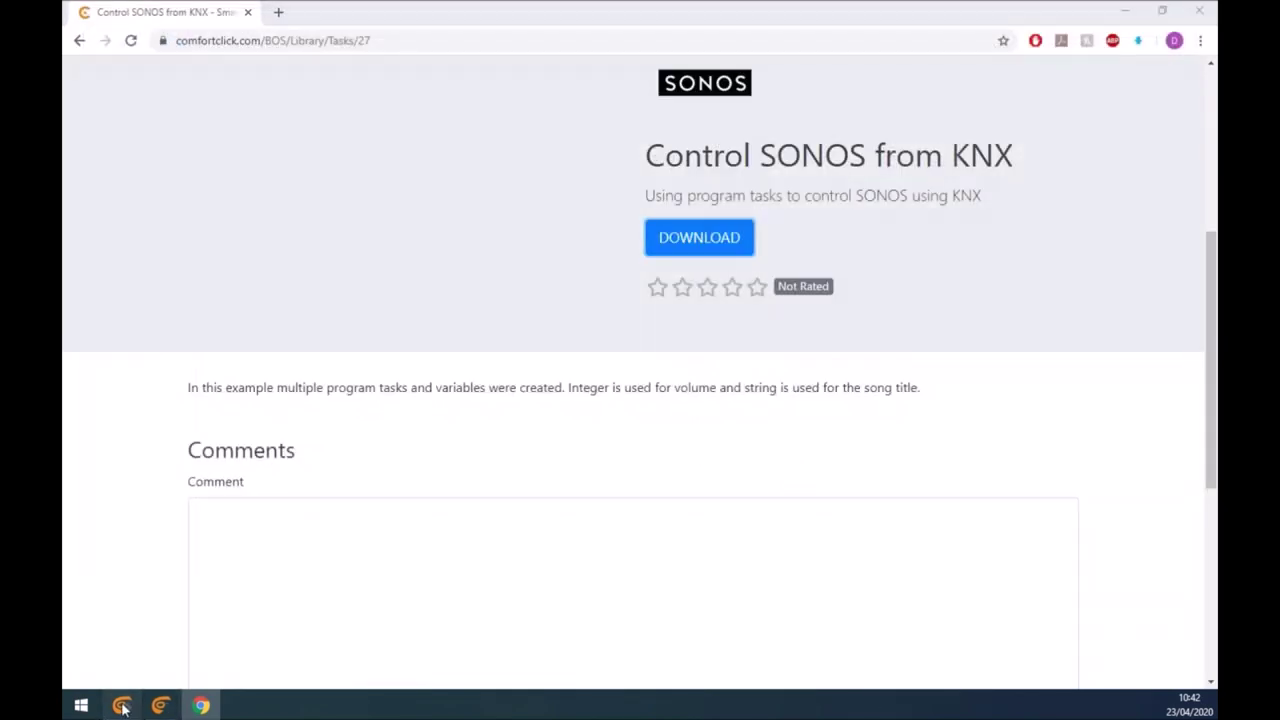
key("alt+Tab")
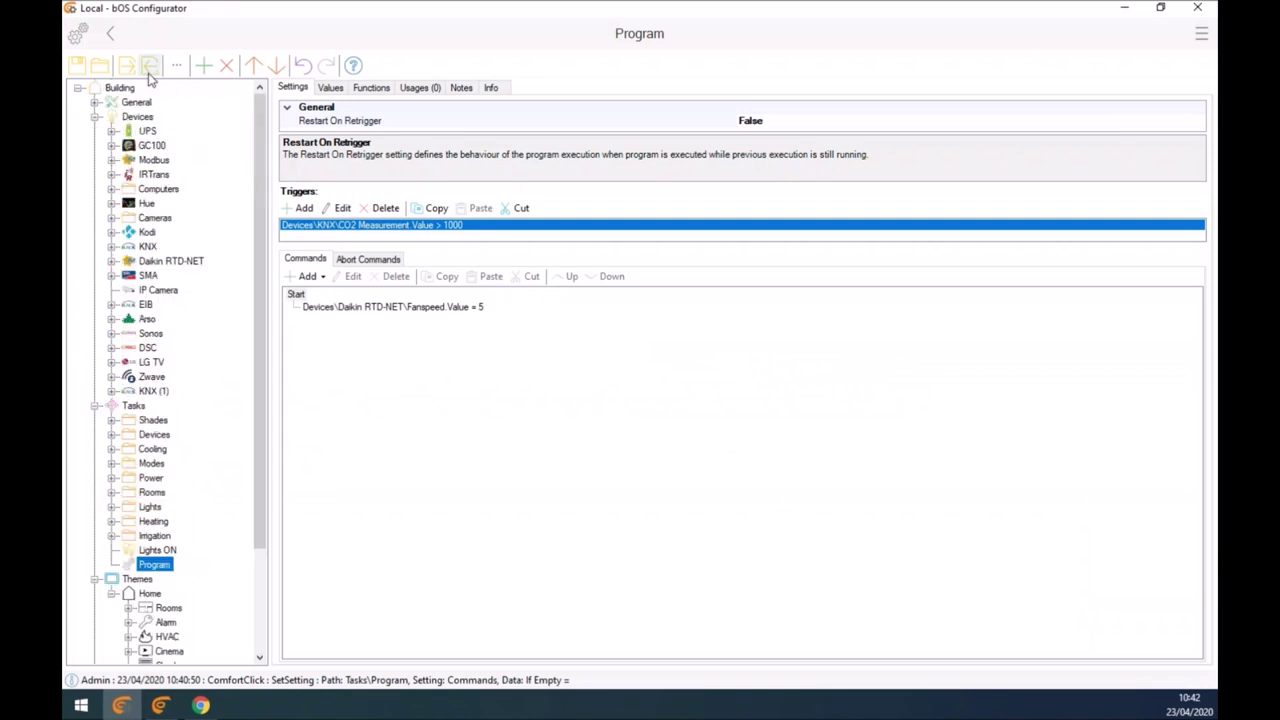
Step: Import ControlSonosFromKNX.bos into the Tasks branch and select the new ControlSonosFromKNX folder
left_click(149, 65)
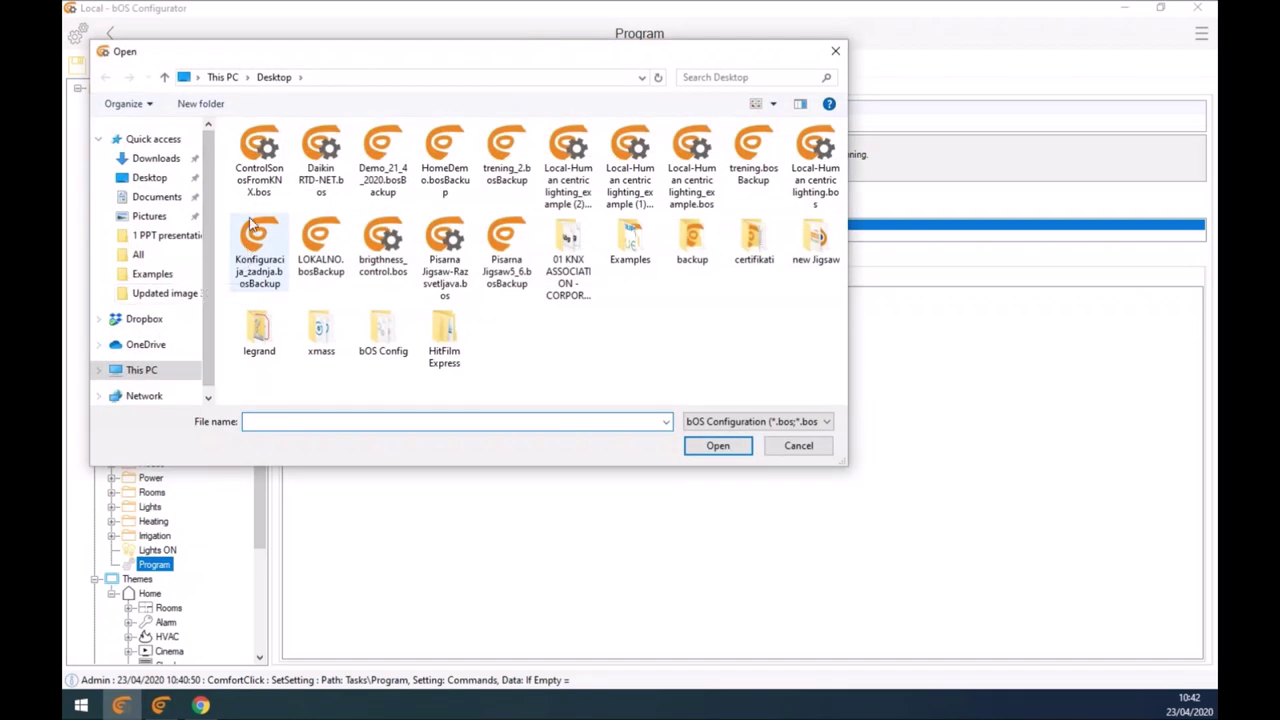
left_click(259, 160)
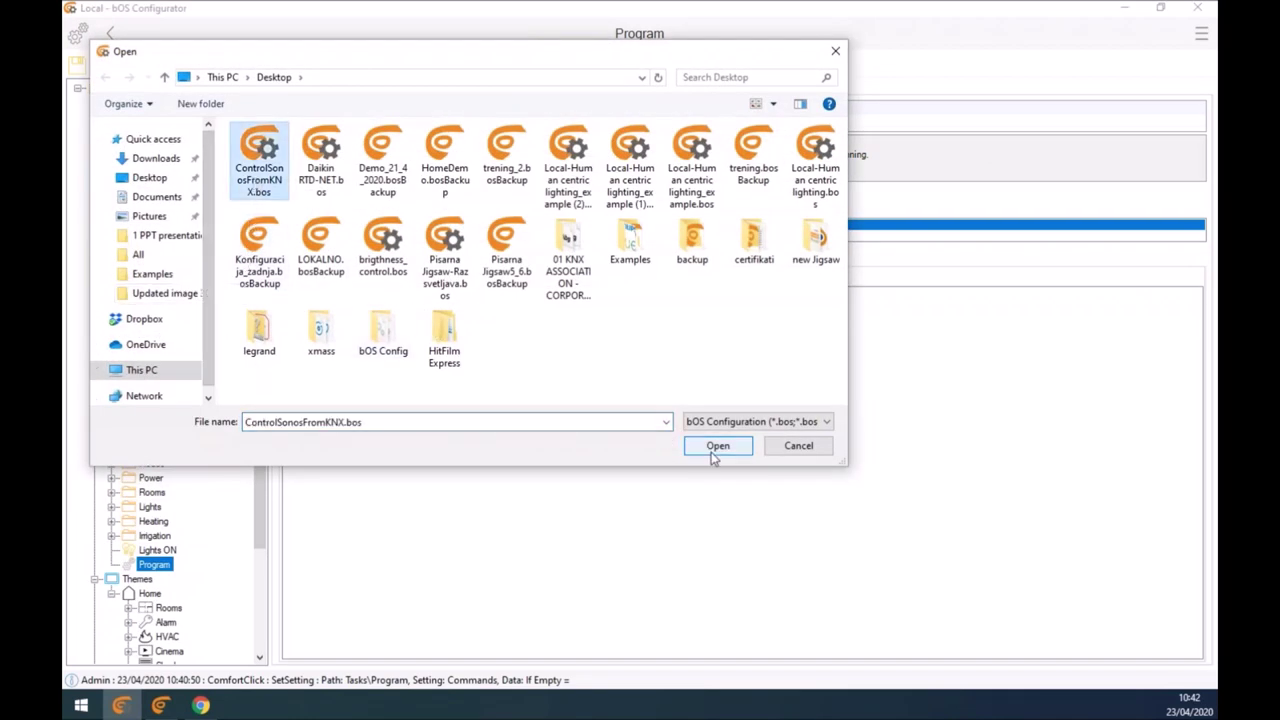
left_click(713, 447)
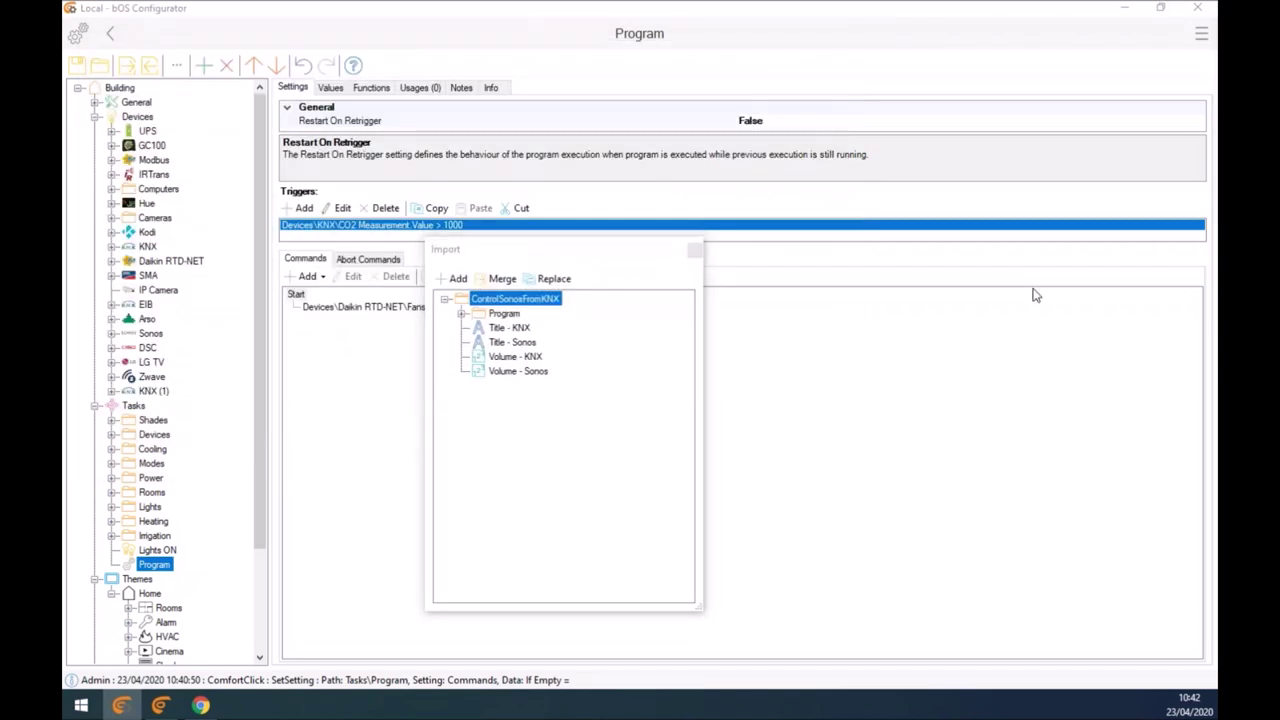
left_click_drag(962, 78, 778, 166)
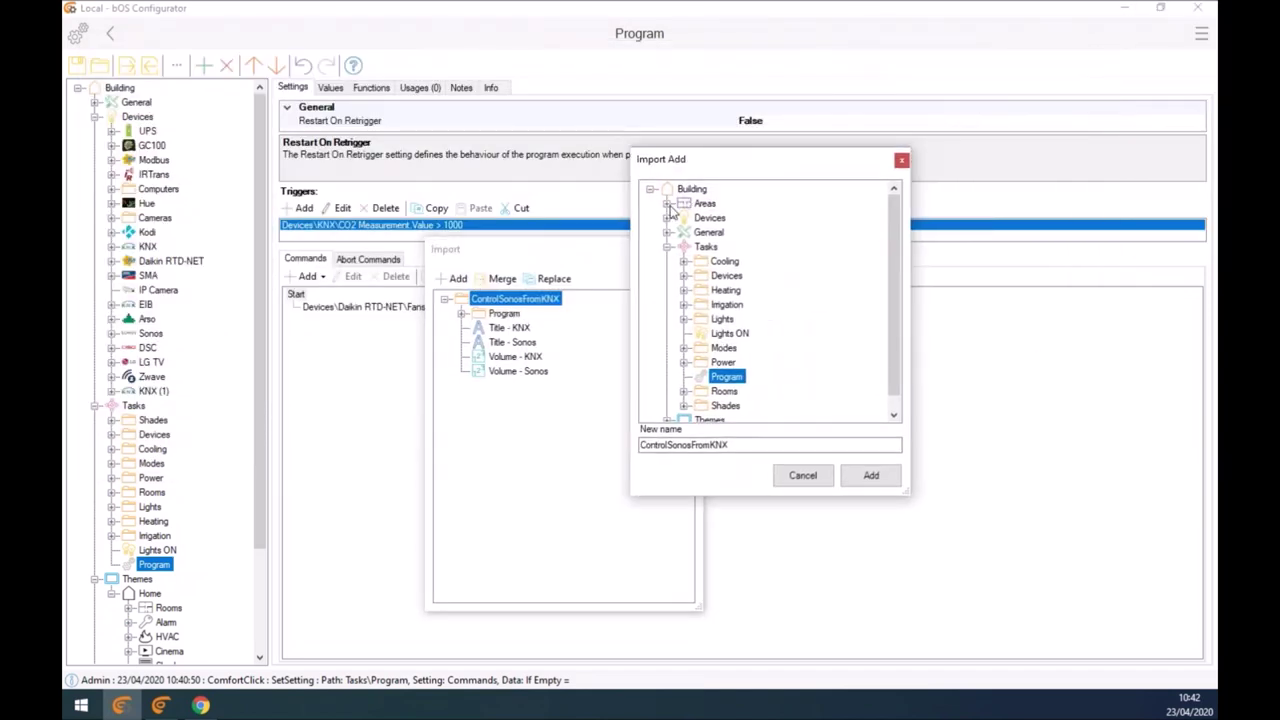
left_click(704, 247)
left_click(871, 475)
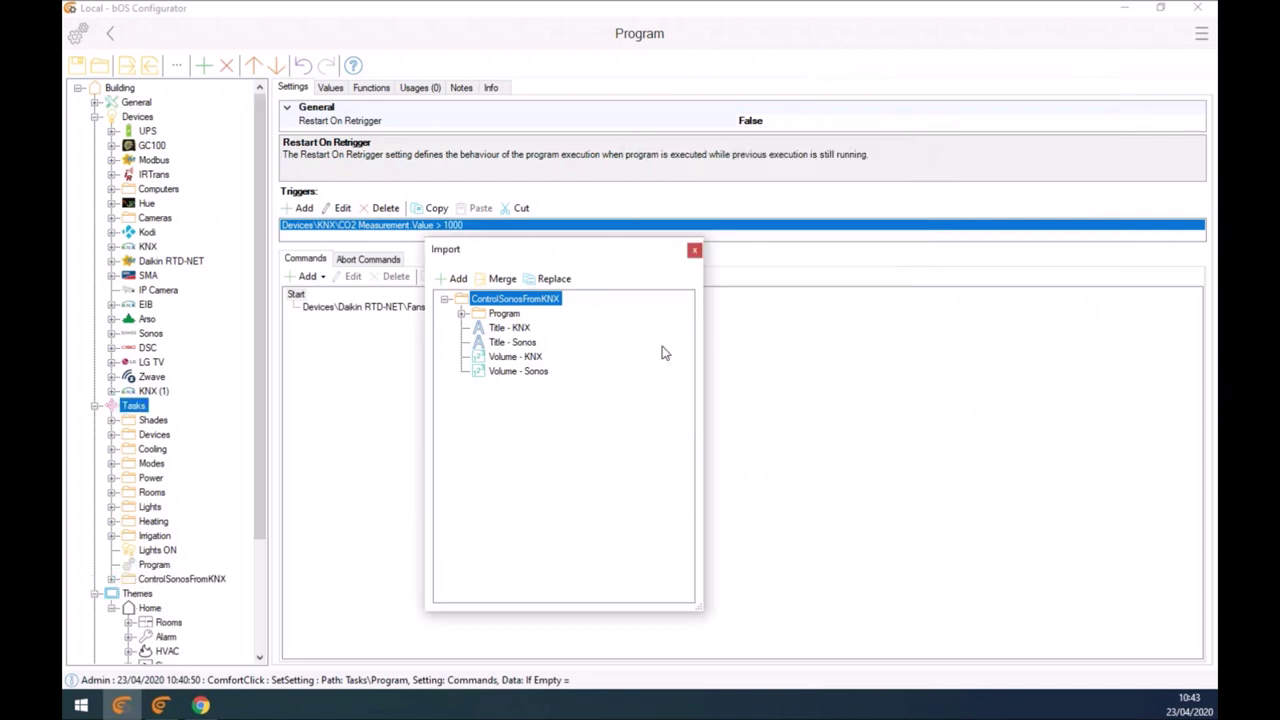
left_click(694, 250)
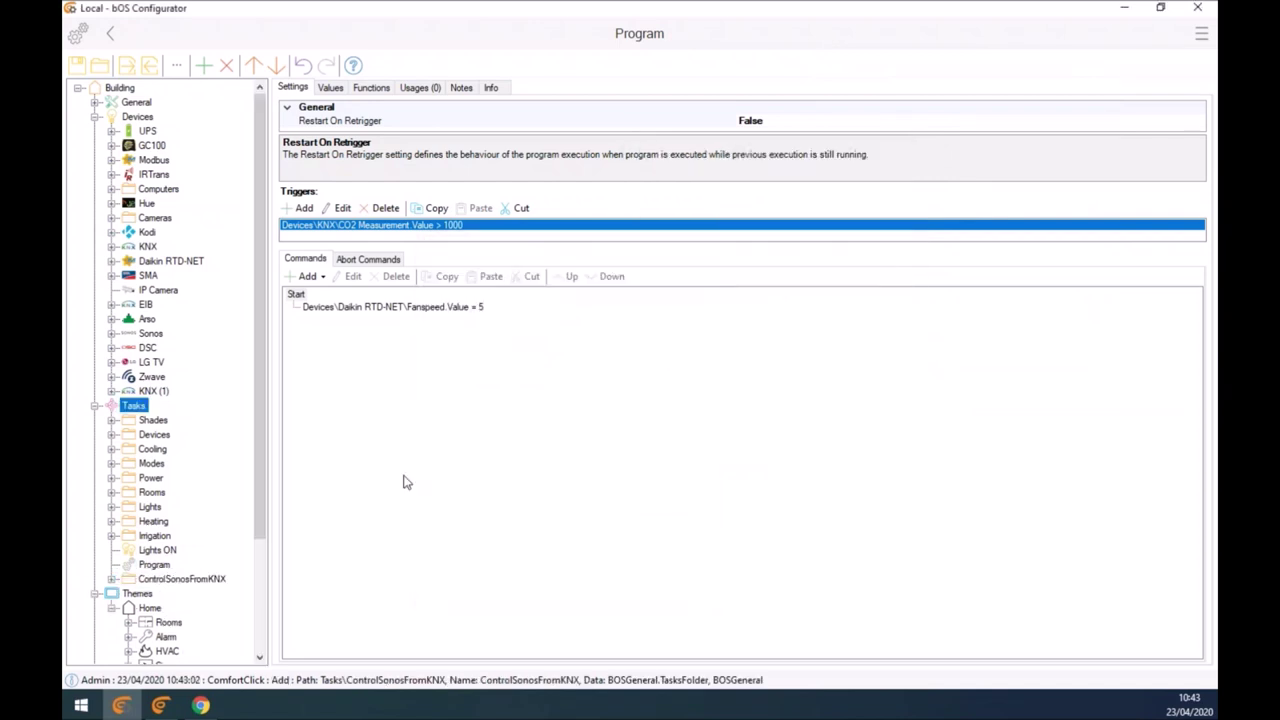
left_click(157, 584)
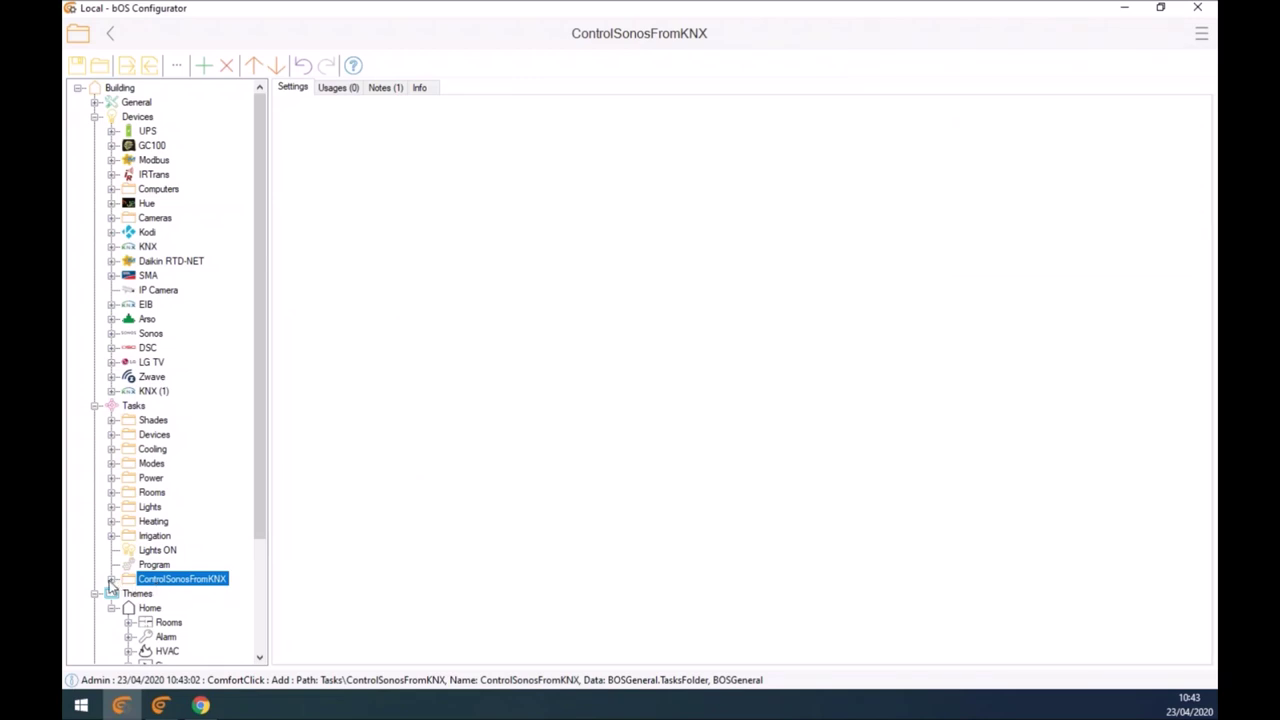
Step: Inspect Title - KNX, Refresh volume status on KNX and Volume - KNX, then collapse Tasks
left_click(112, 580)
left_click(128, 595)
scroll(145, 605, "down", 2)
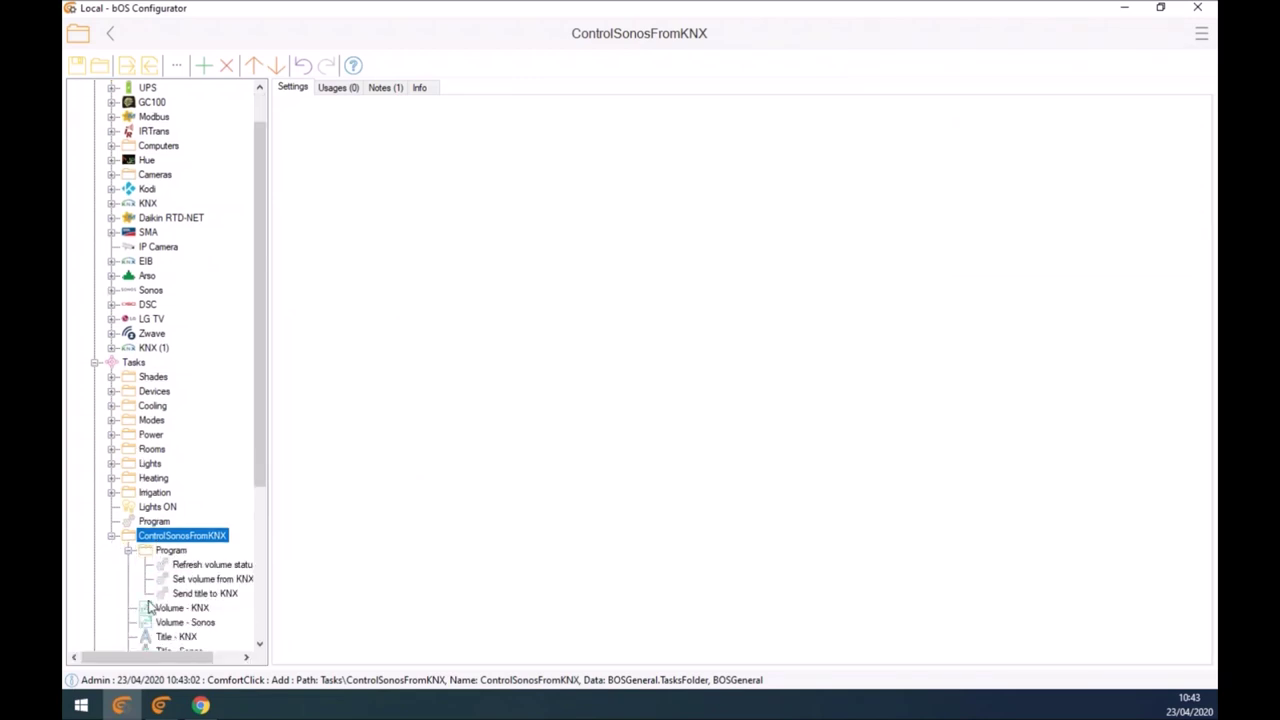
left_click(162, 594)
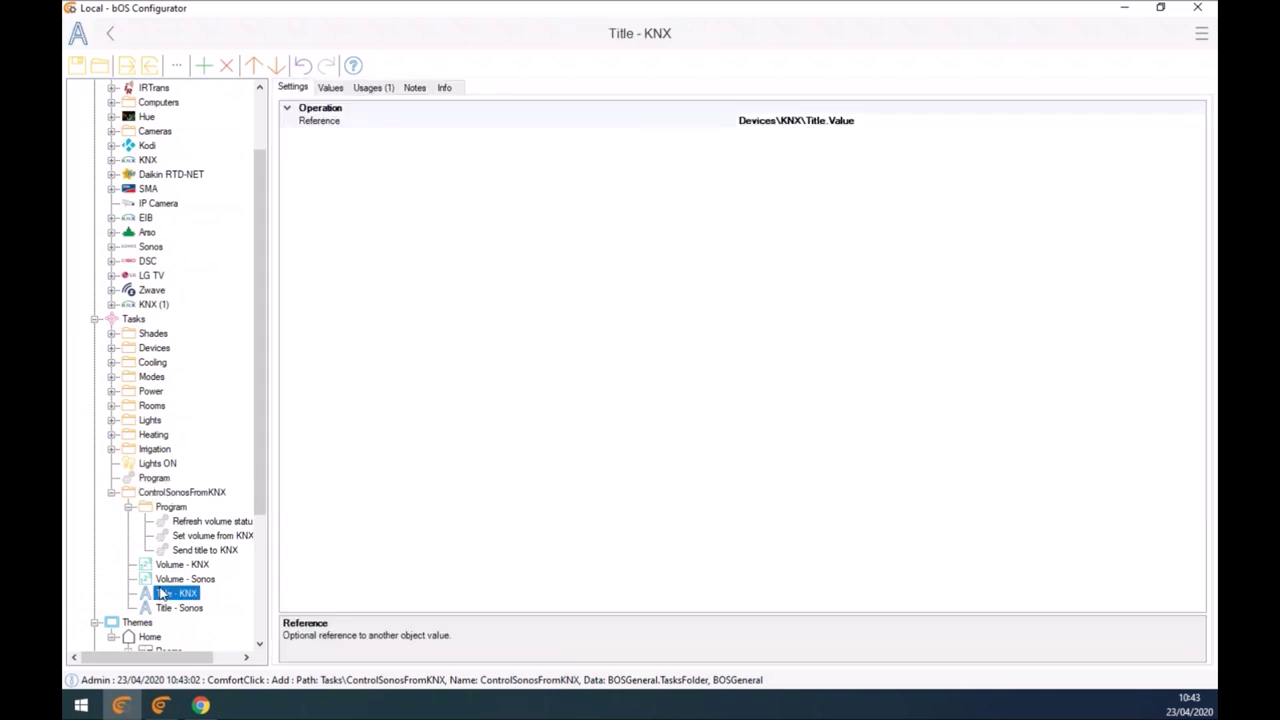
left_click(185, 521)
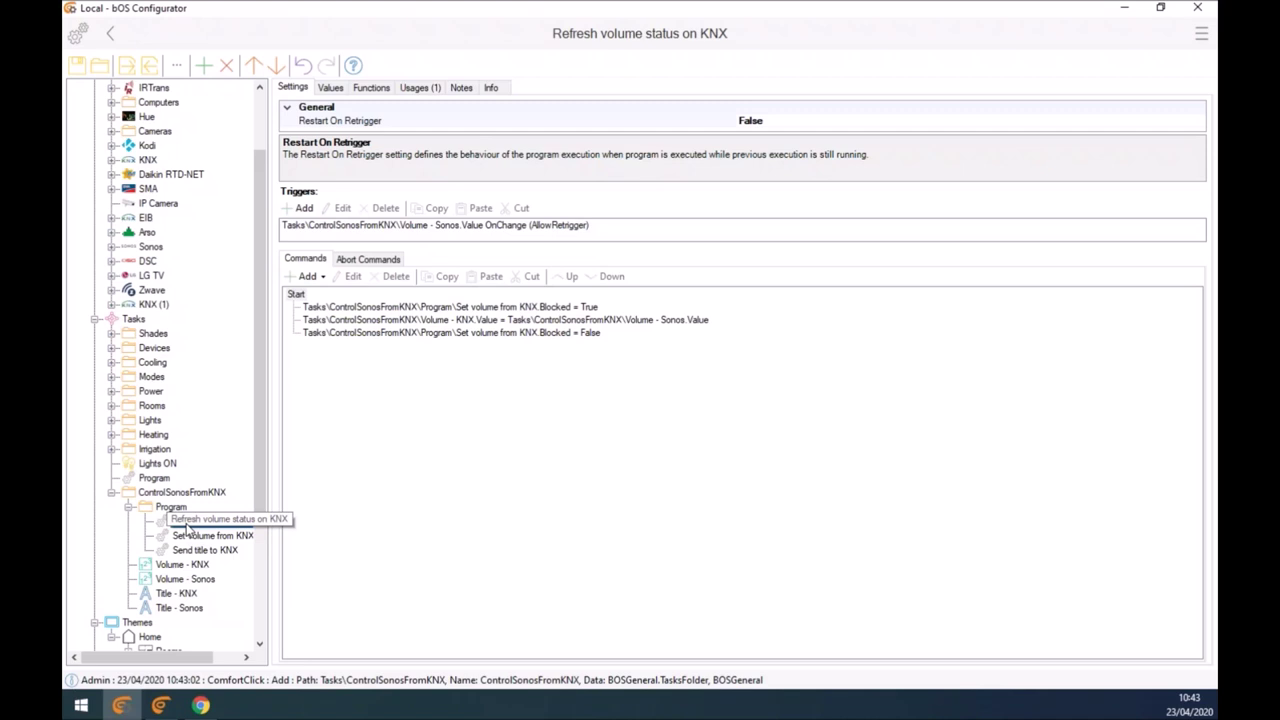
left_click(180, 565)
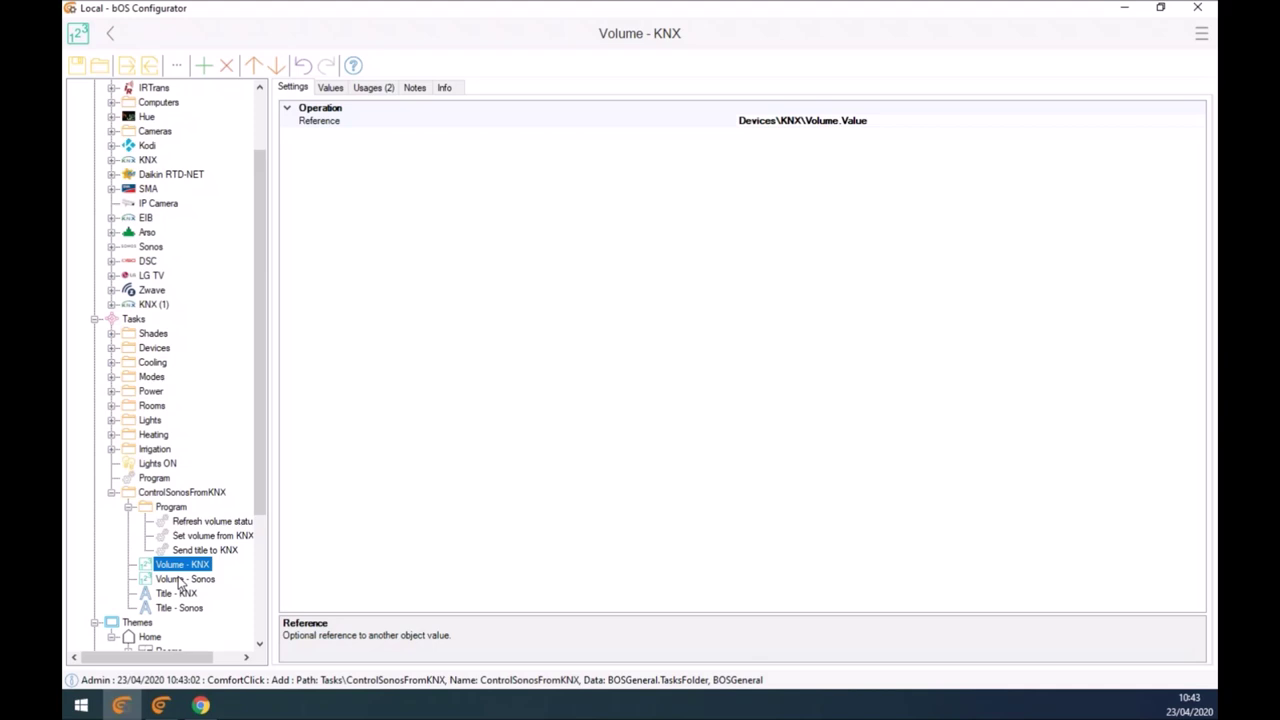
left_click(111, 492)
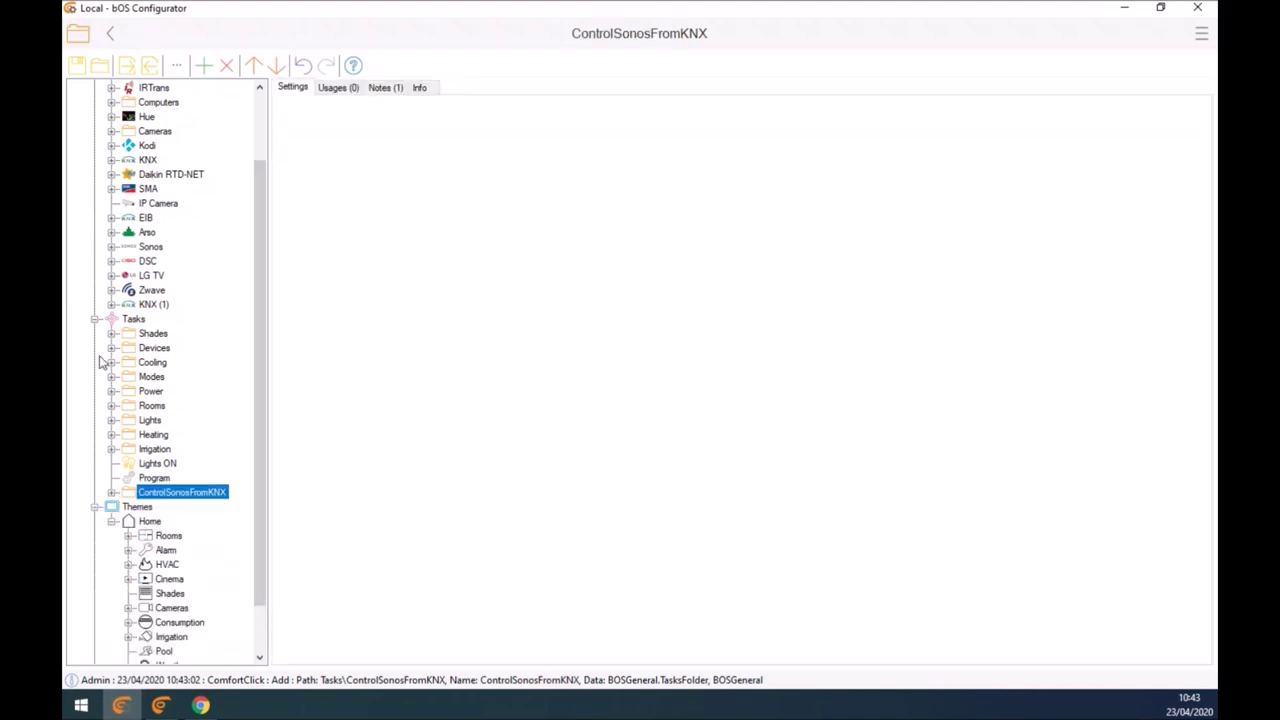
left_click(95, 319)
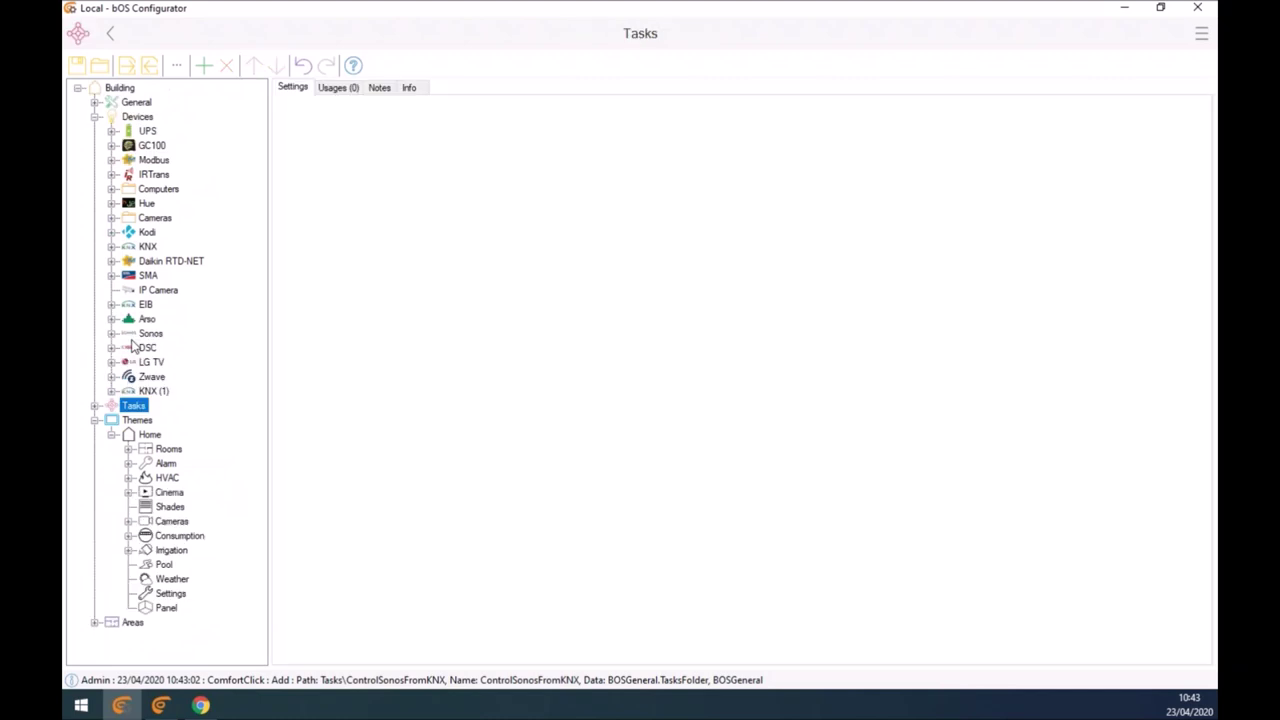
Step: Collapse the Devices branch and select the Home theme under Themes
left_click(95, 117)
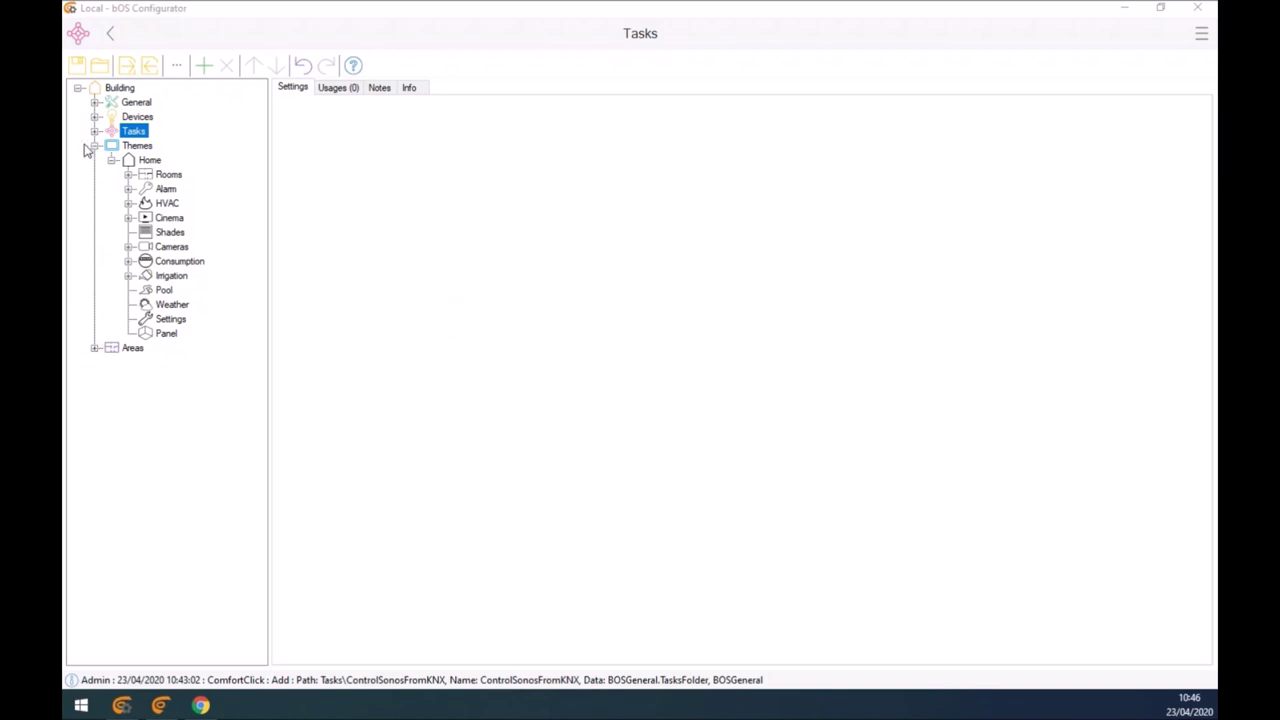
left_click(111, 161)
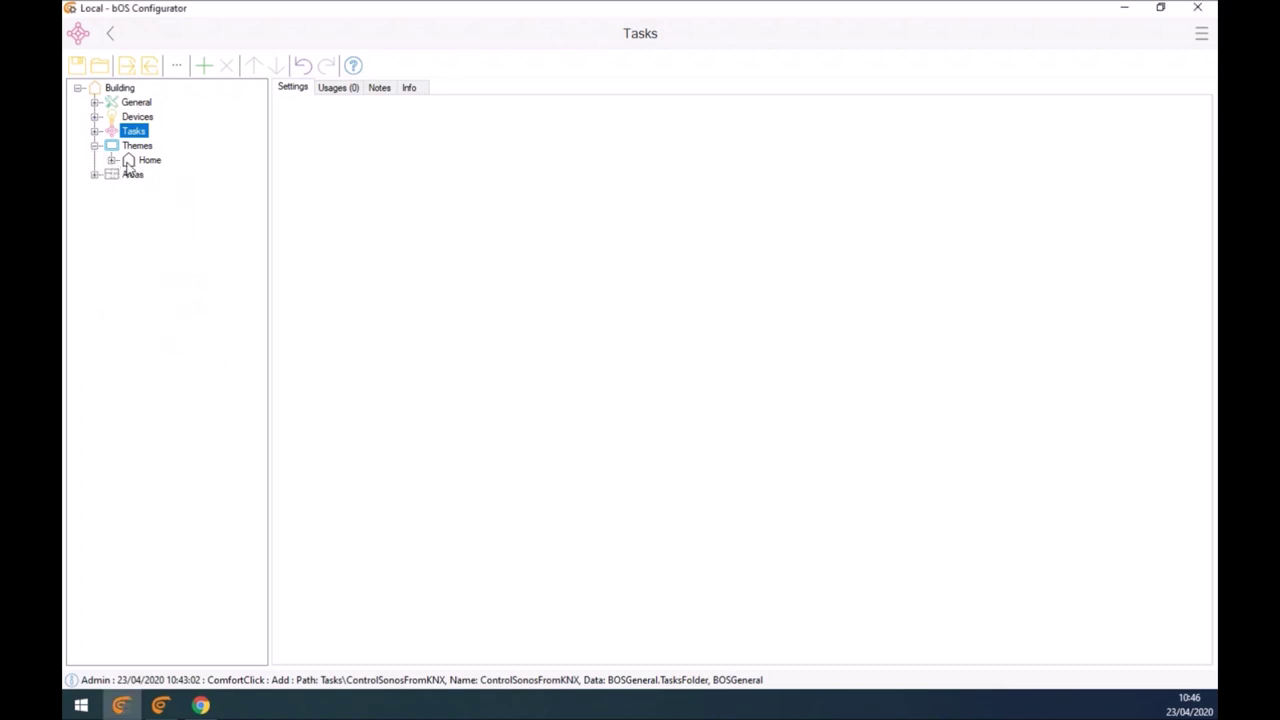
left_click(127, 161)
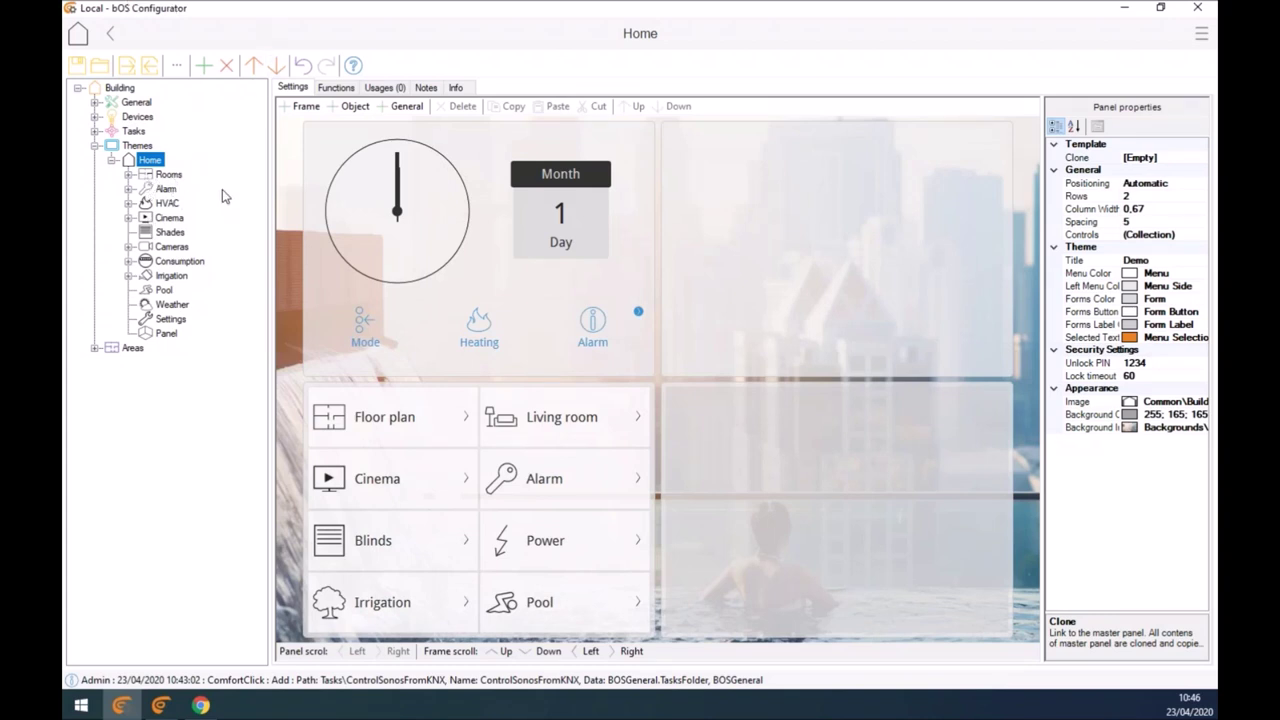
Step: Review the Home panel's Mode, Heating, Alarm, Floor plan, Cinema and weather items, then expand General
left_click(420, 442)
left_click(372, 348)
left_click(490, 348)
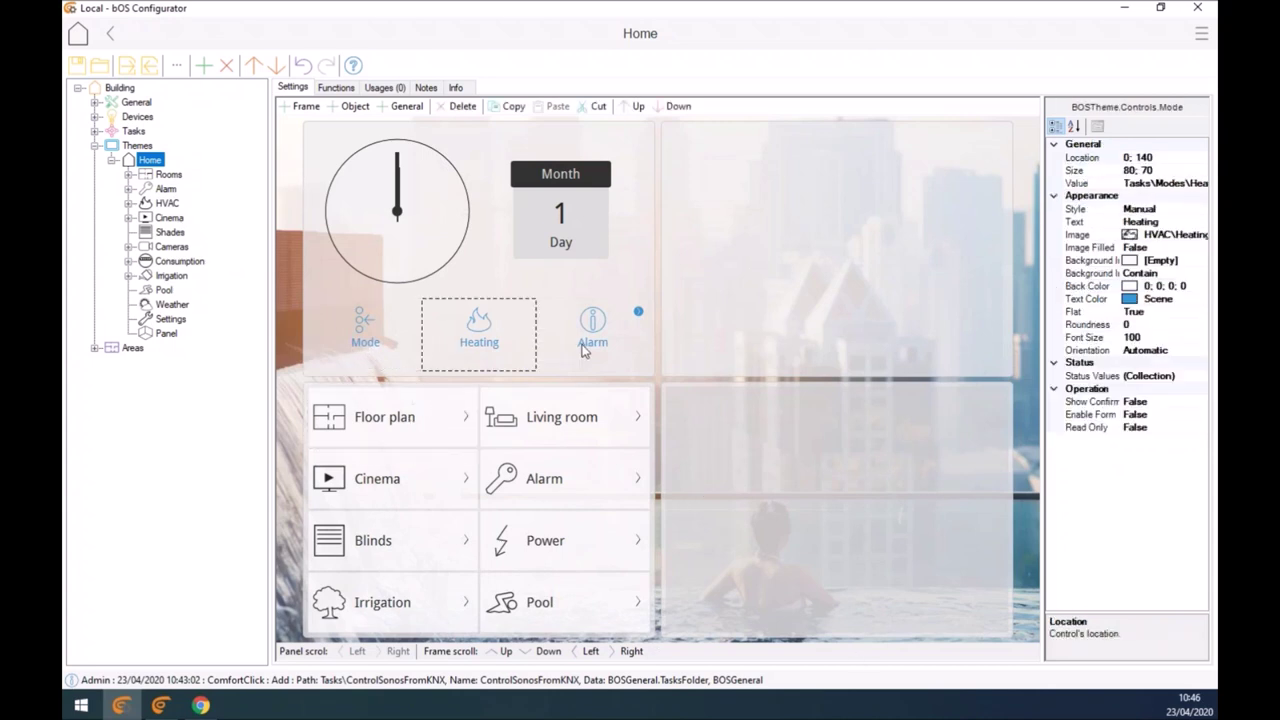
left_click(588, 350)
left_click(614, 421)
left_click(450, 440)
left_click(368, 482)
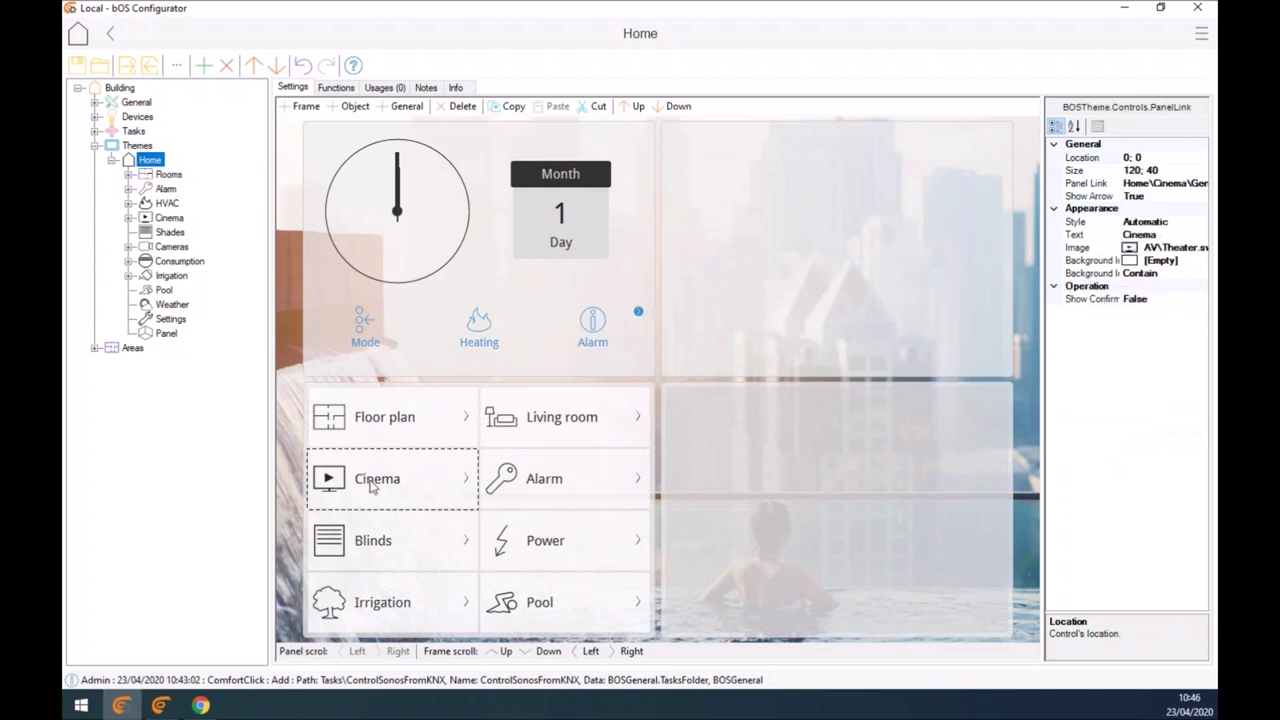
left_click(555, 481)
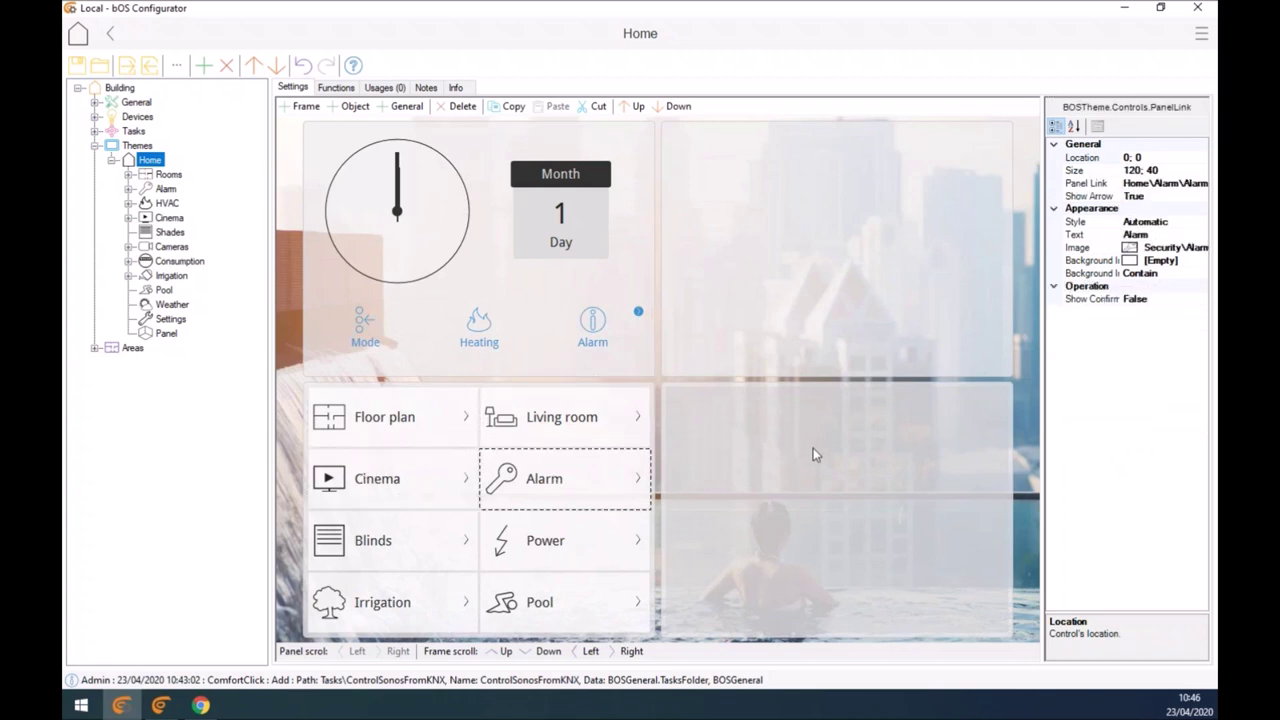
left_click(915, 250)
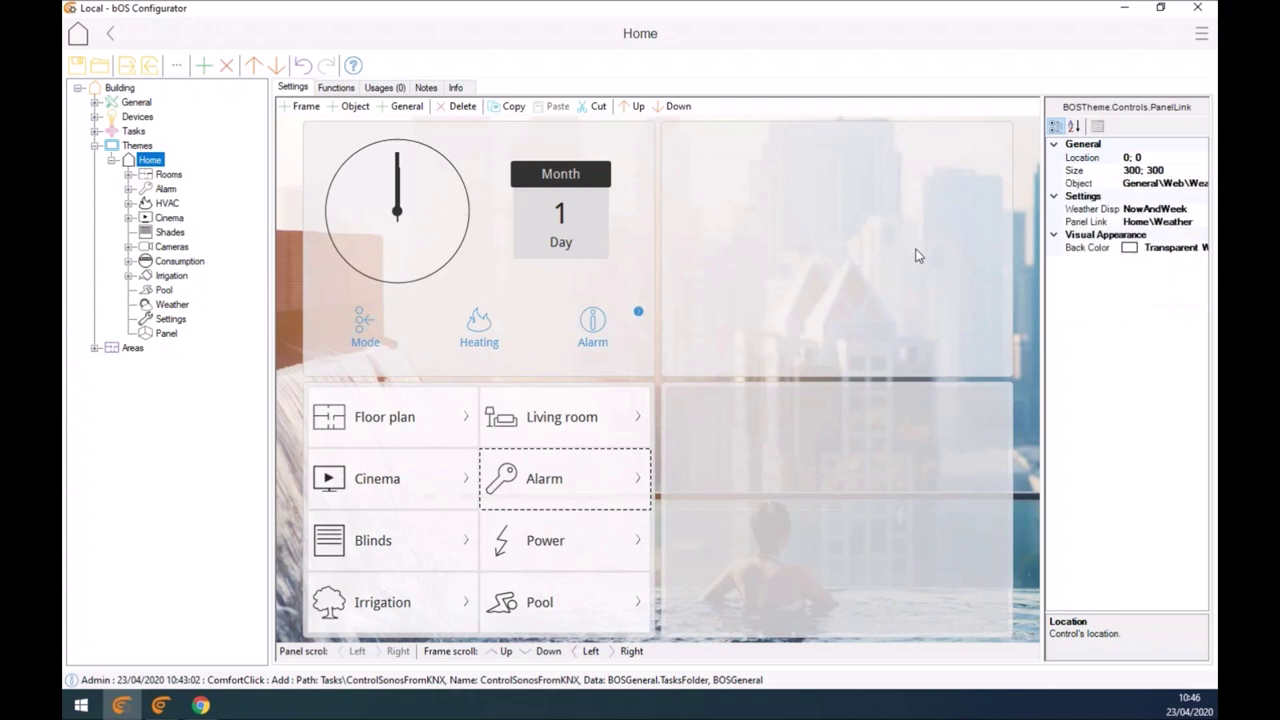
left_click(402, 432)
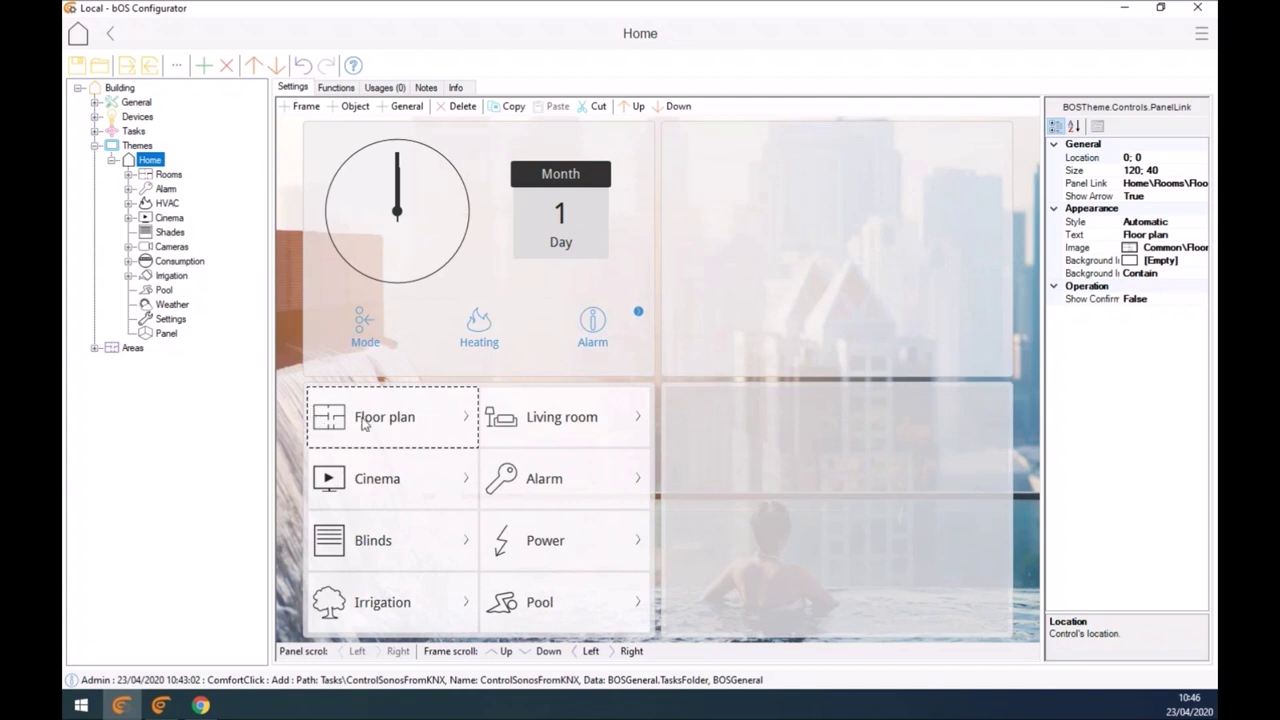
left_click(95, 102)
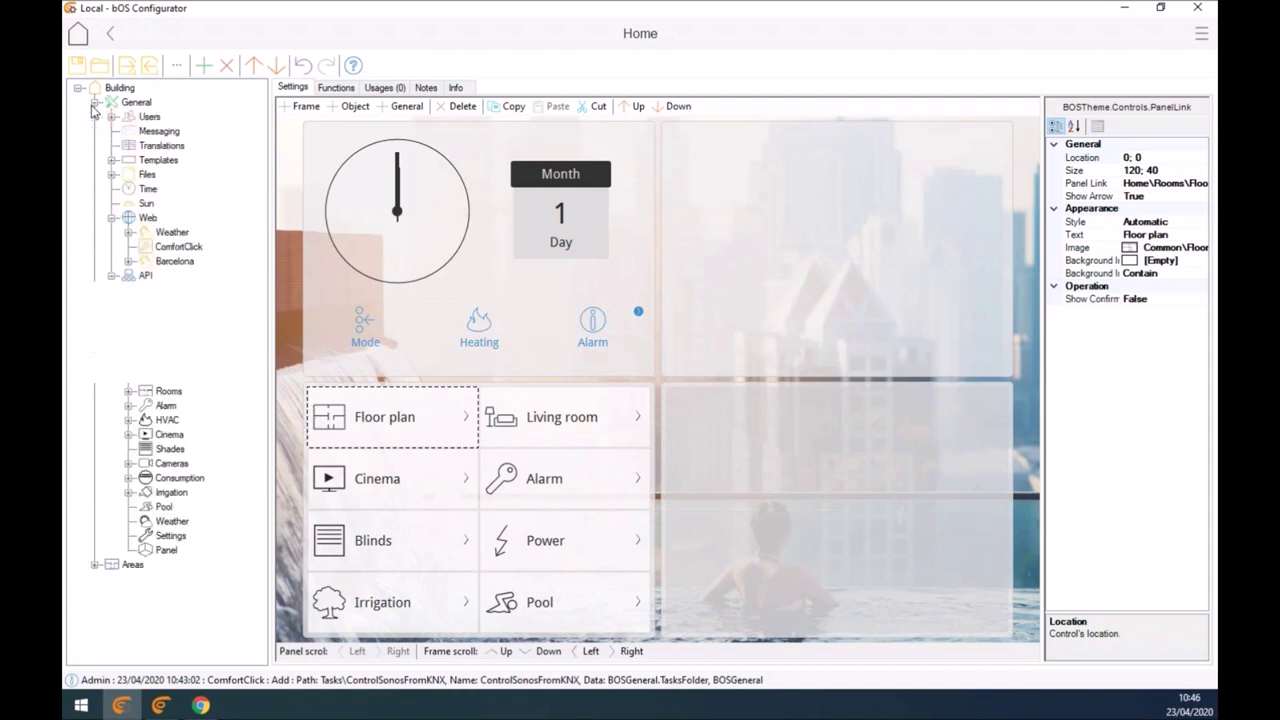
Step: Expand General > Files and its Images folders, previewing Boolean.svg
left_click(114, 176)
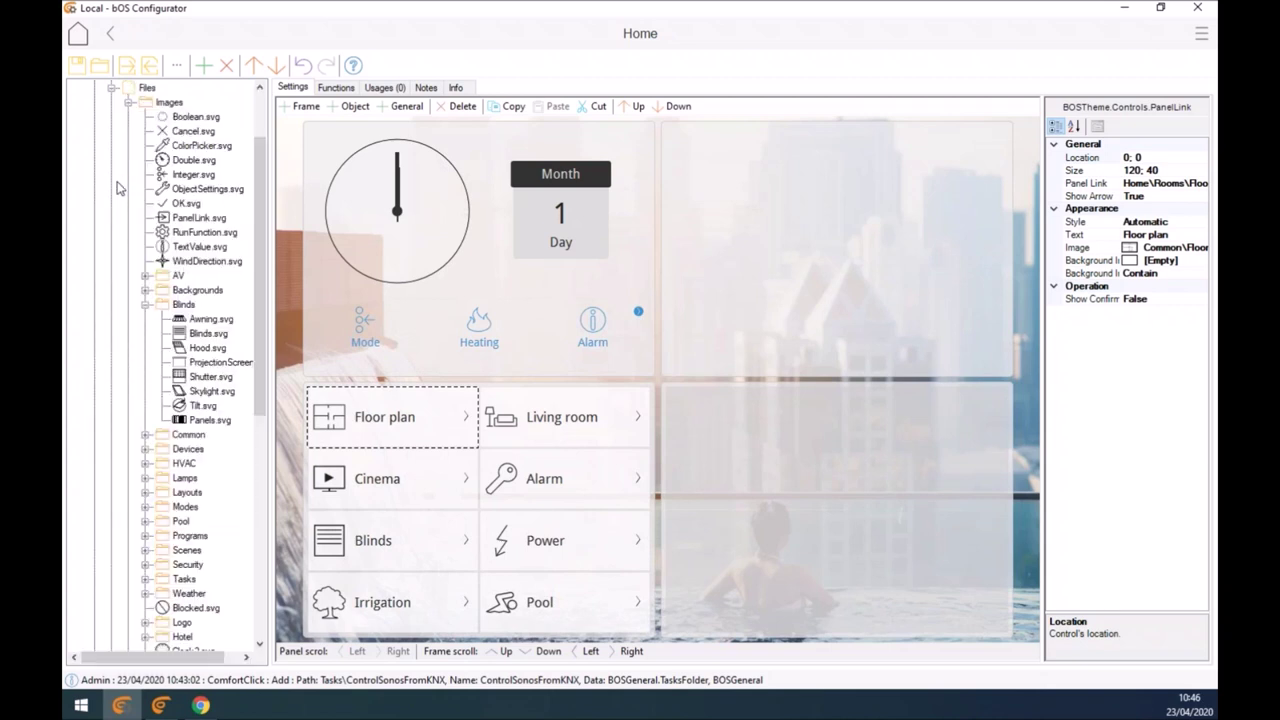
left_click(128, 102)
left_click(128, 203)
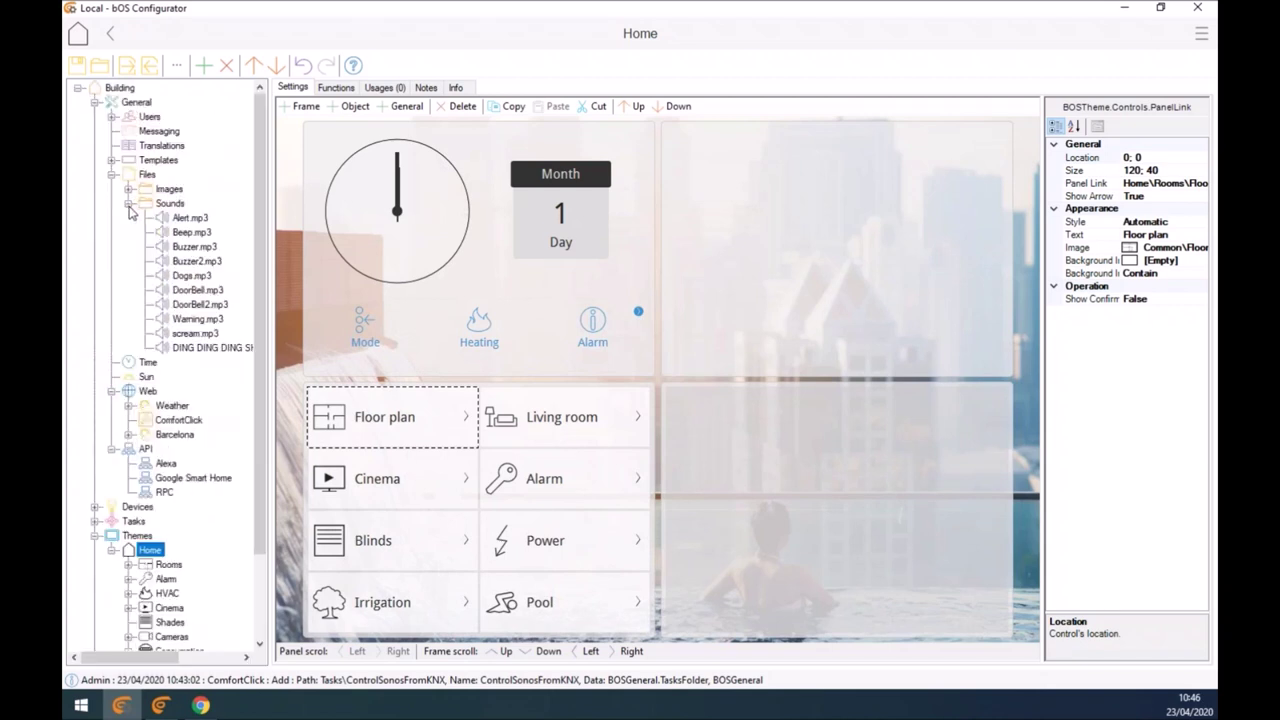
left_click(128, 189)
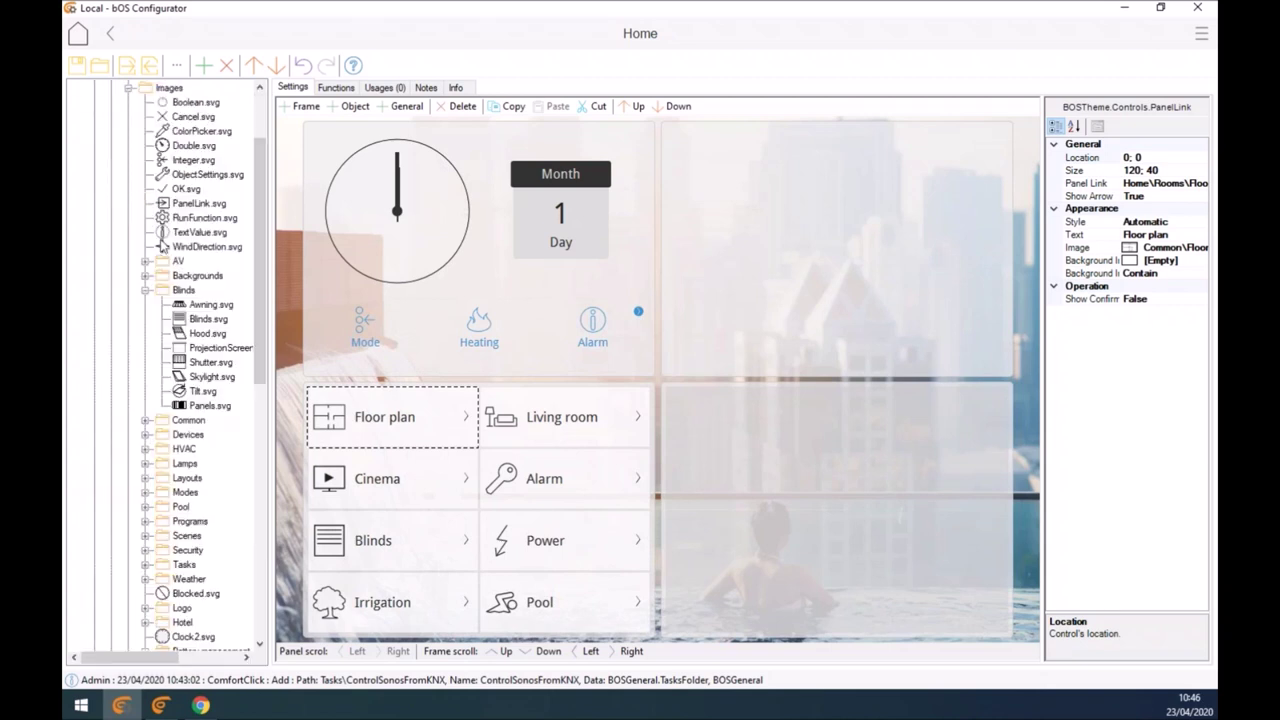
left_click(146, 290)
scroll(190, 265, "up", 2)
left_click(180, 190)
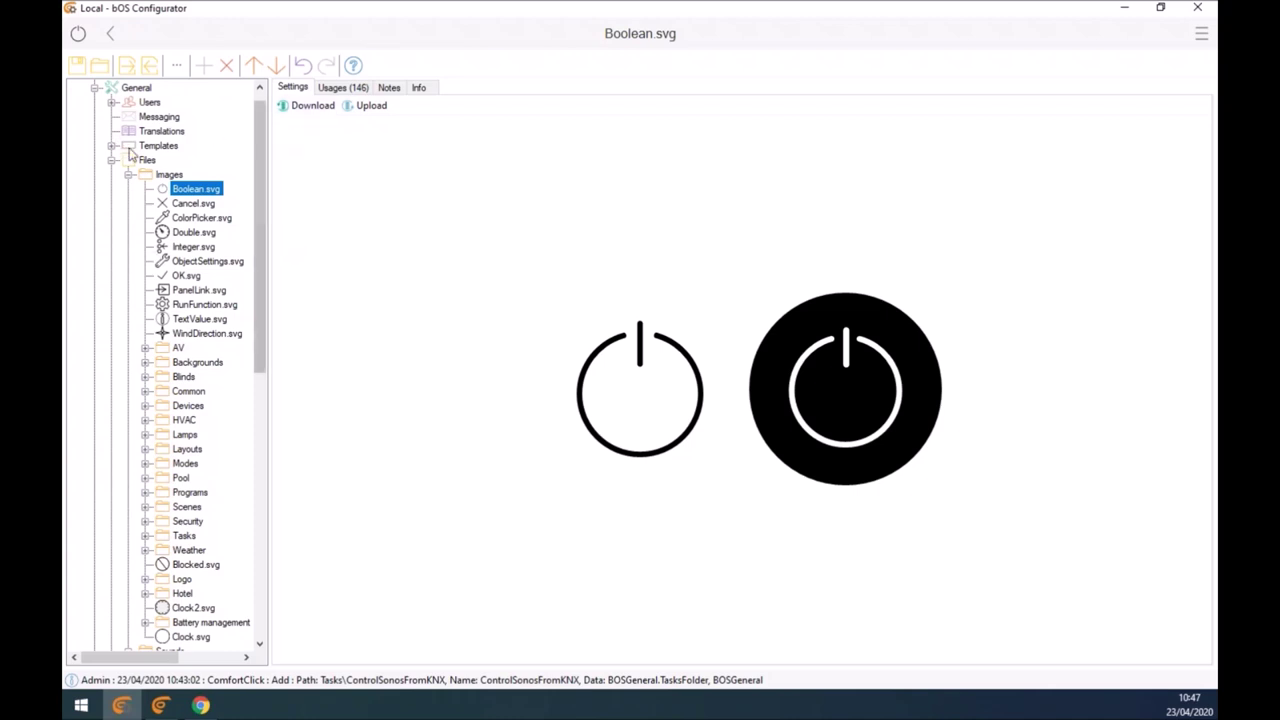
Step: Expand the Layouts image folder and preview Layout.png
scroll(180, 245, "down", 6)
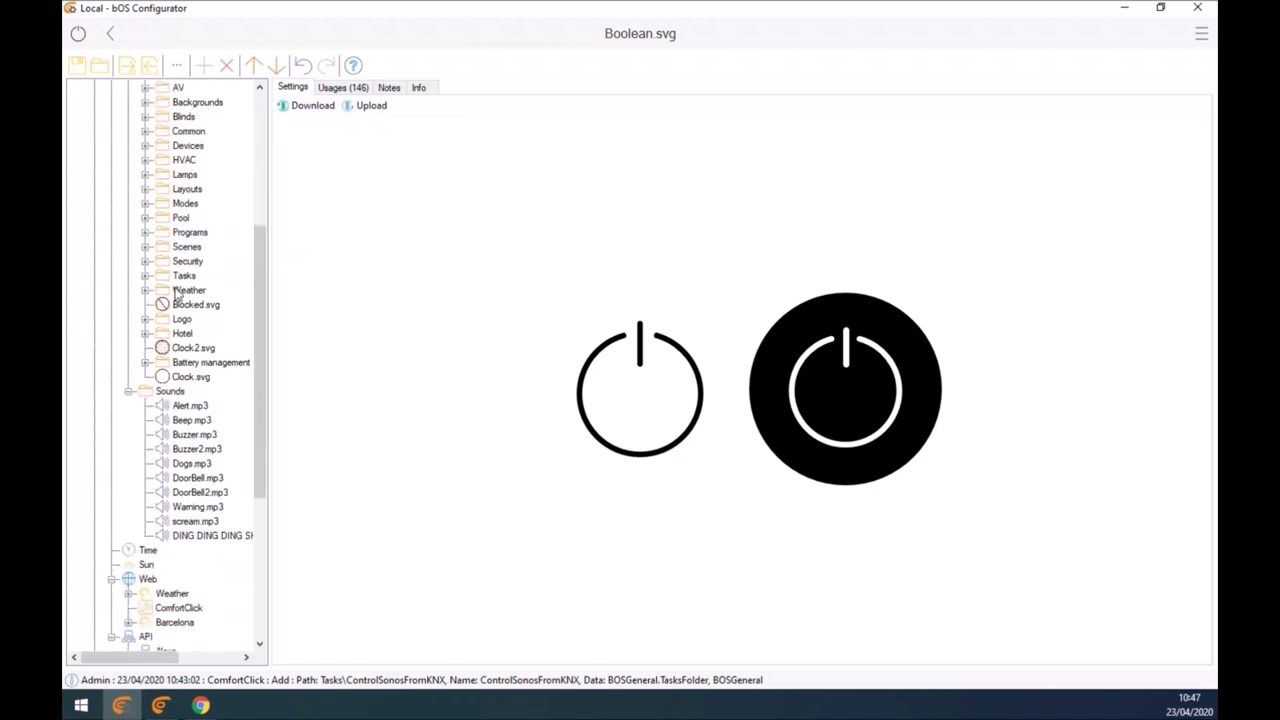
scroll(180, 300, "up", 2)
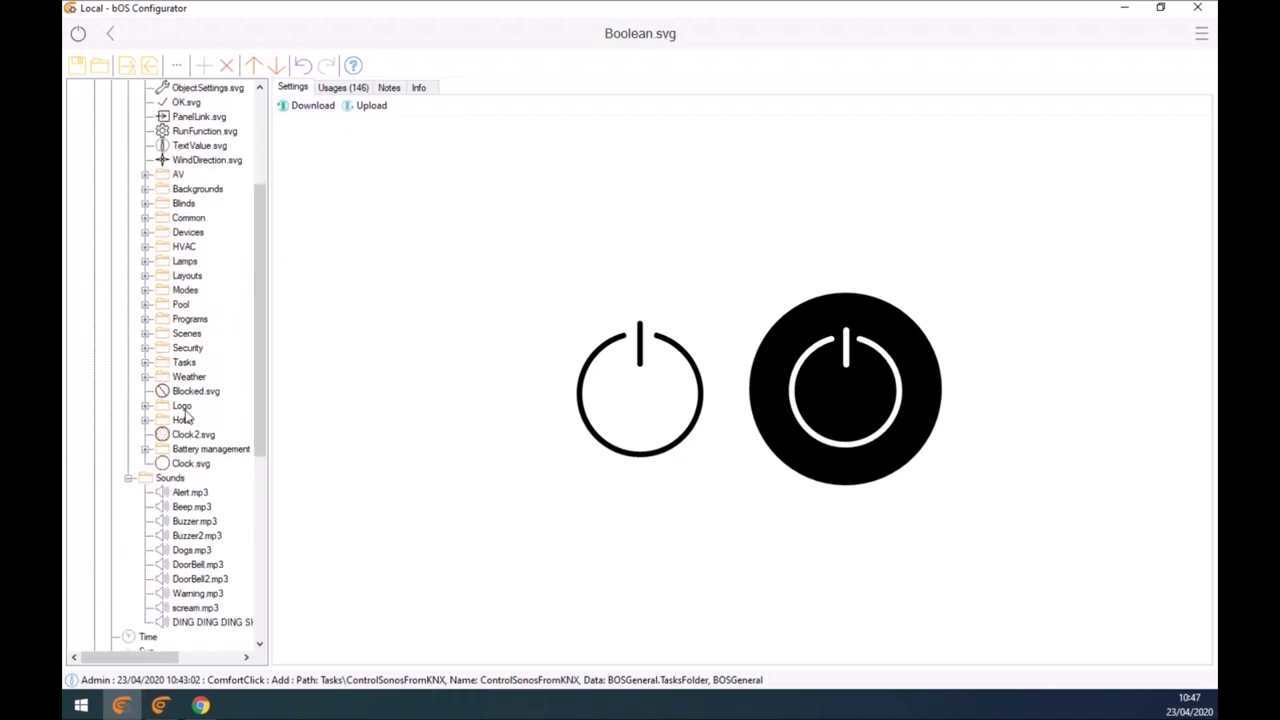
left_click(145, 275)
left_click(195, 290)
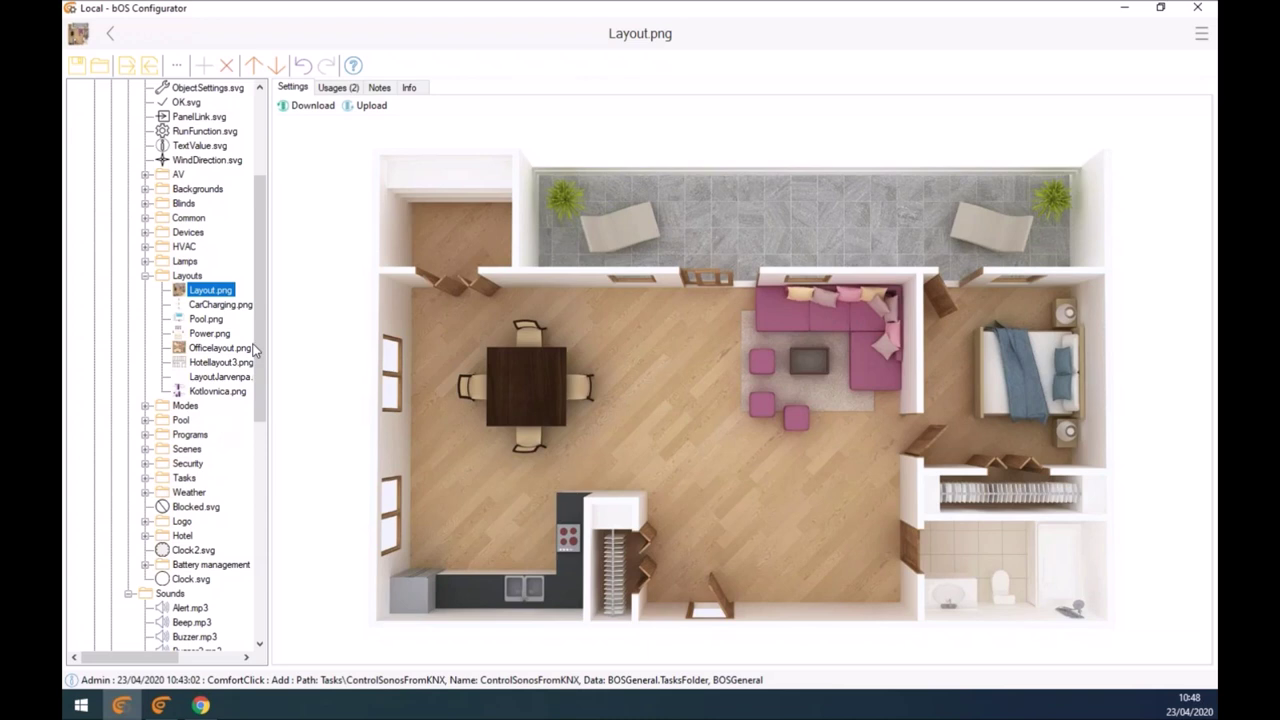
Step: Download Layout.png from the Layouts folder and save it to the Desktop
right_click(214, 298)
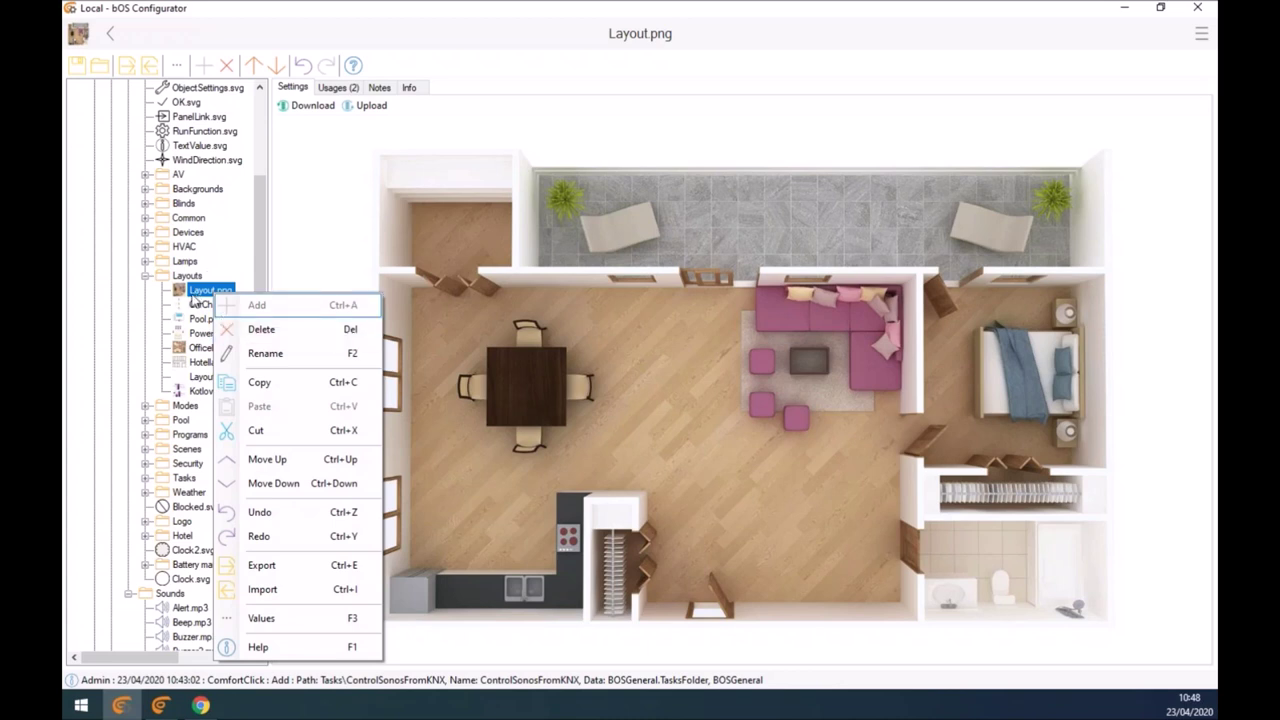
left_click(314, 229)
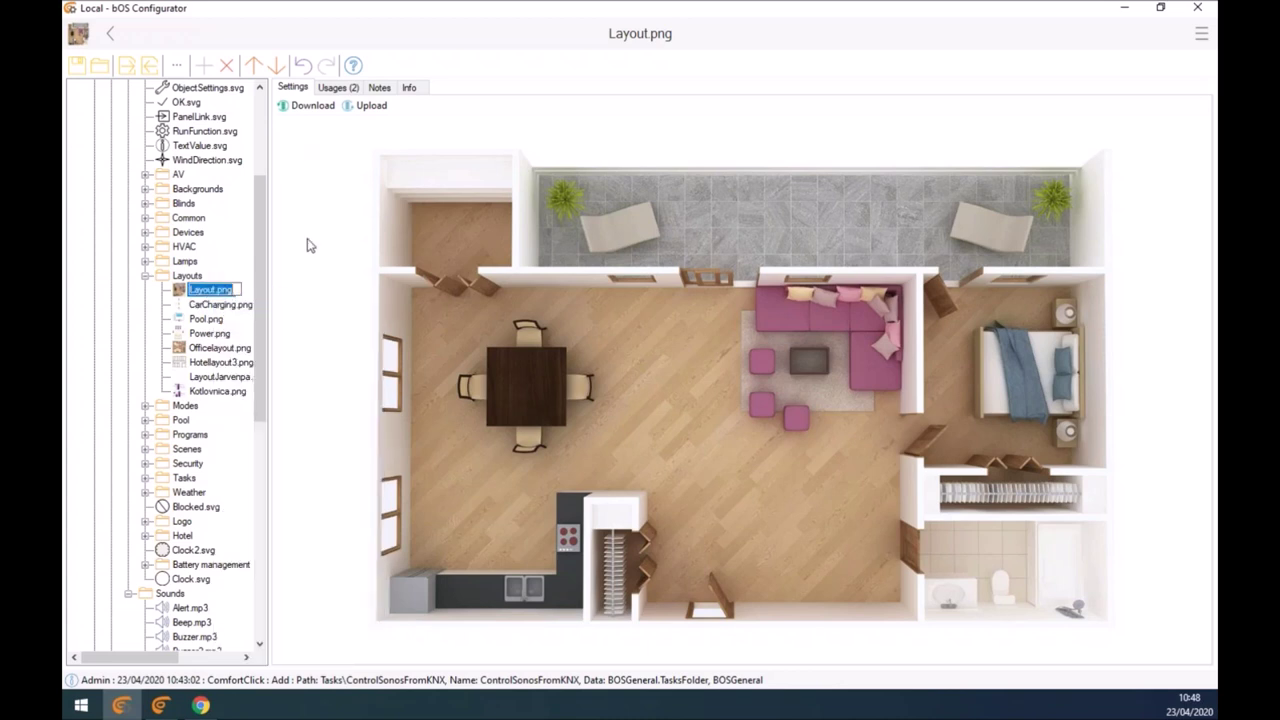
left_click(208, 318)
left_click(210, 291)
left_click(316, 110)
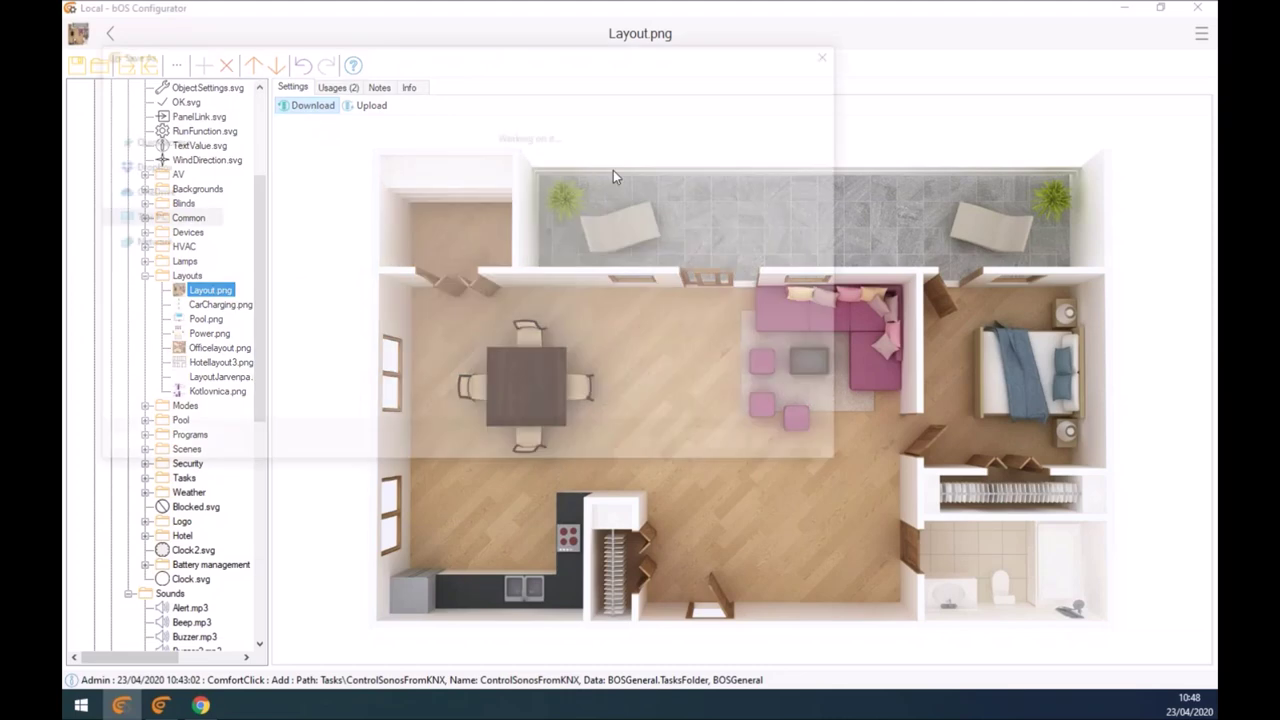
left_click(716, 446)
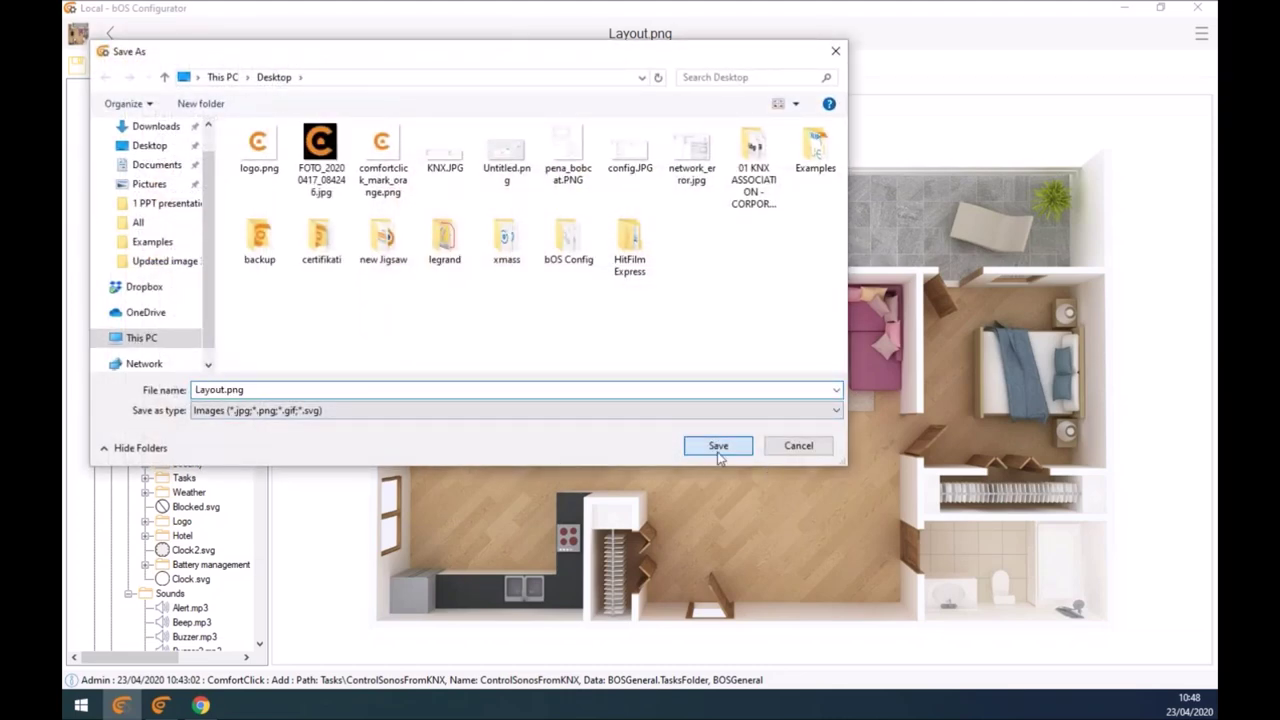
Step: Minimize the open windows and find Layout.png among File Explorer's recent files
left_click(1133, 12)
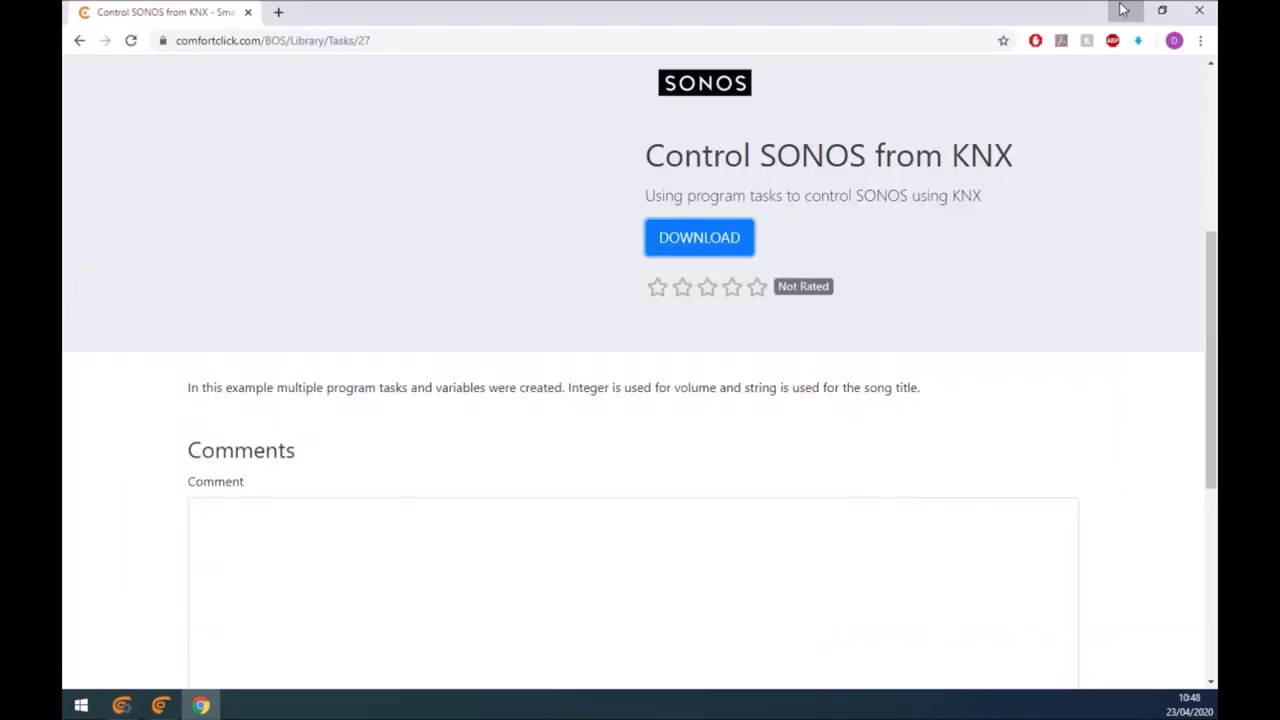
left_click(1123, 9)
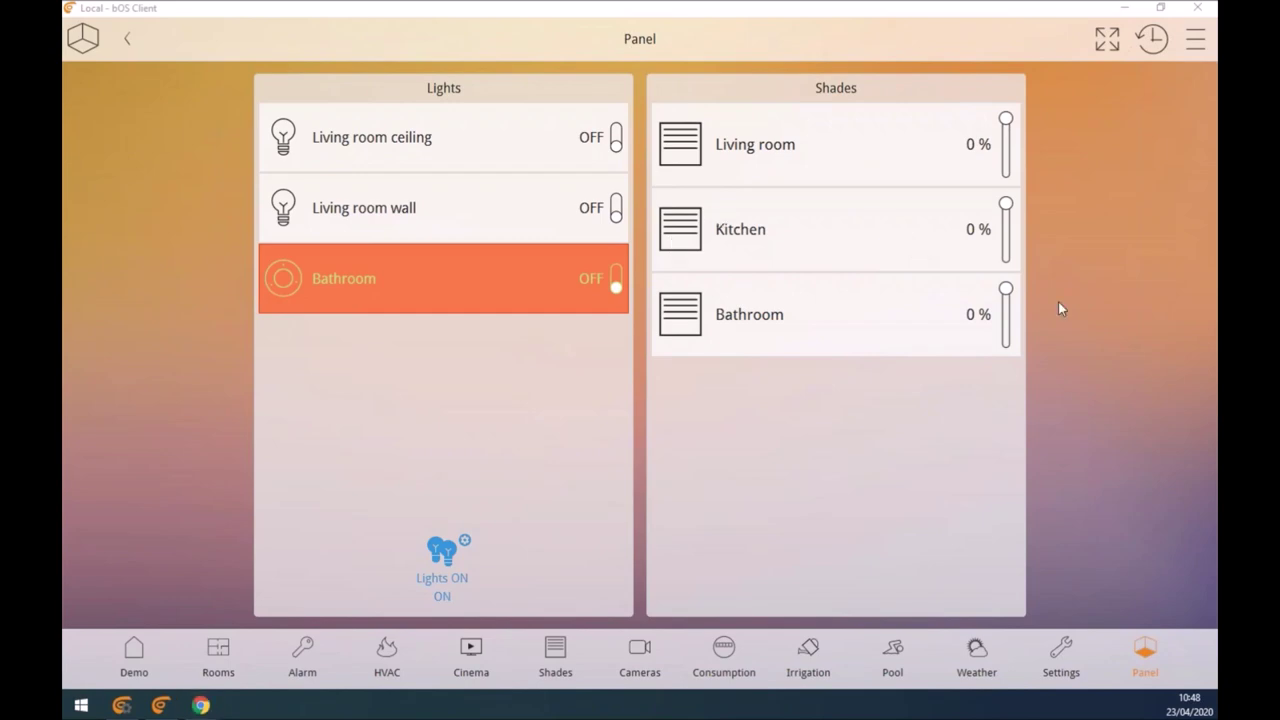
key("super+e")
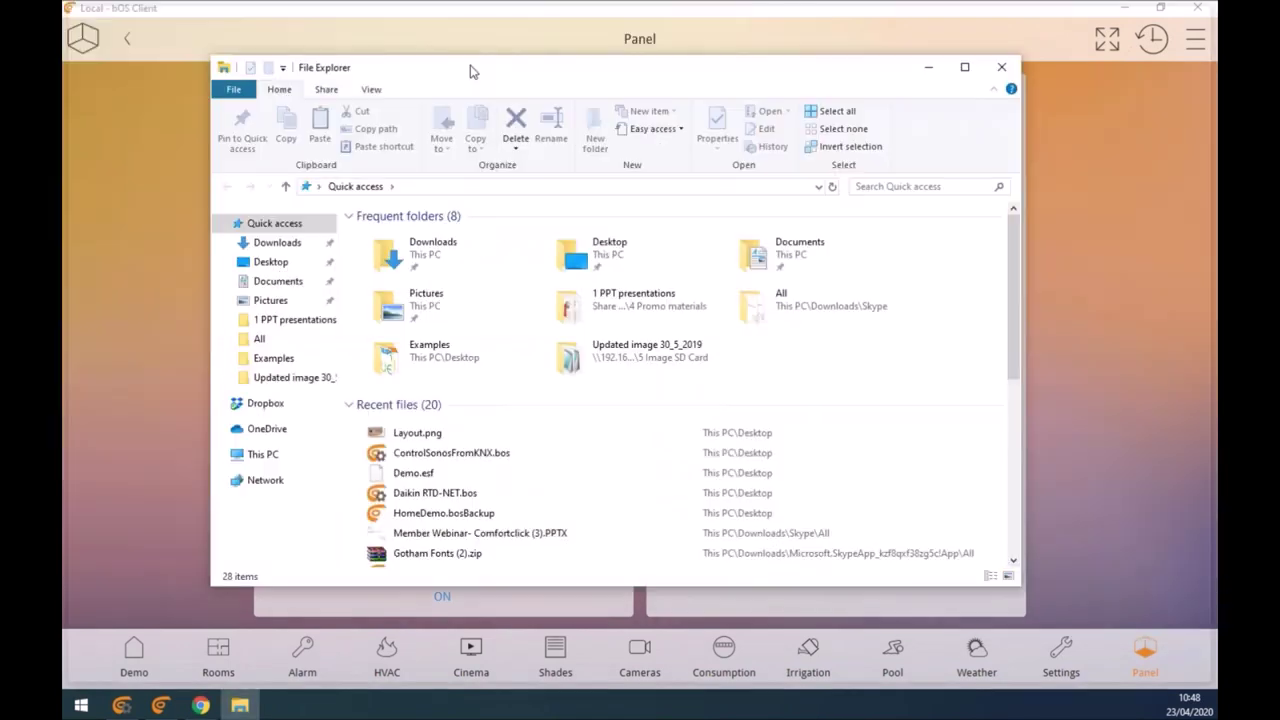
left_click(452, 450)
Step: Review the General properties of Layout.png, a 1,10 MB PNG on the Desktop, then cancel
right_click(477, 452)
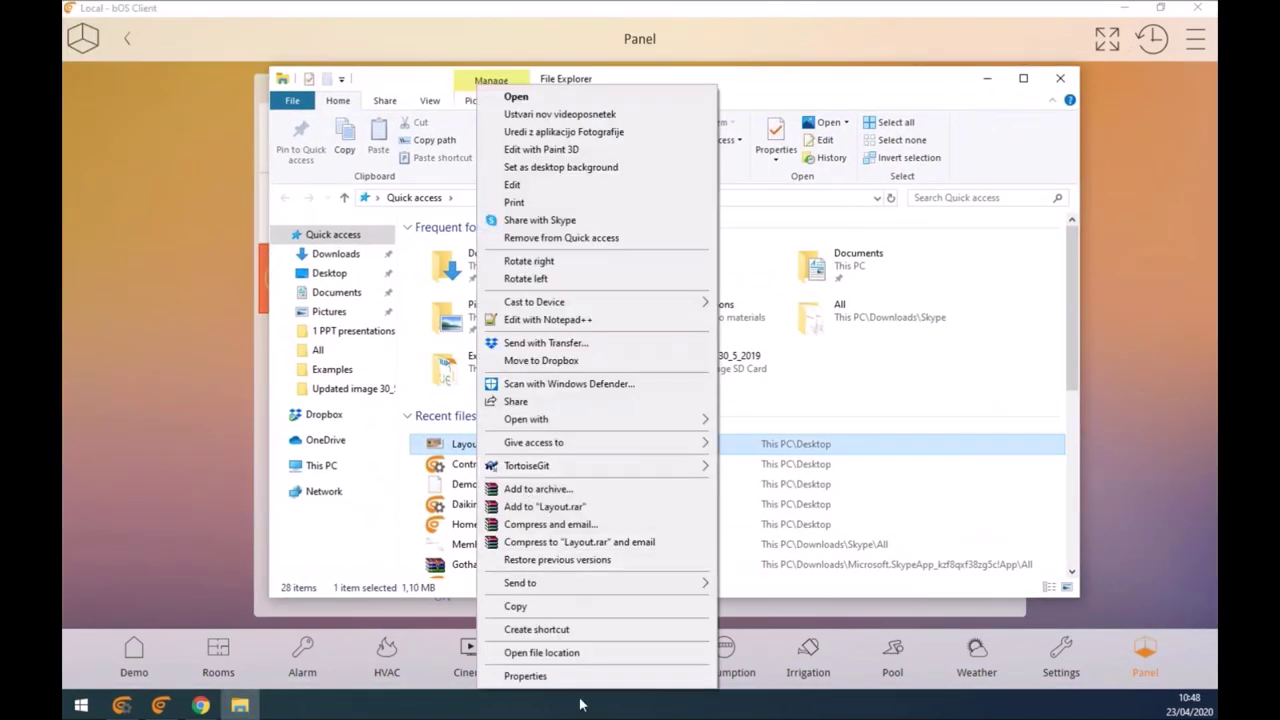
left_click(559, 678)
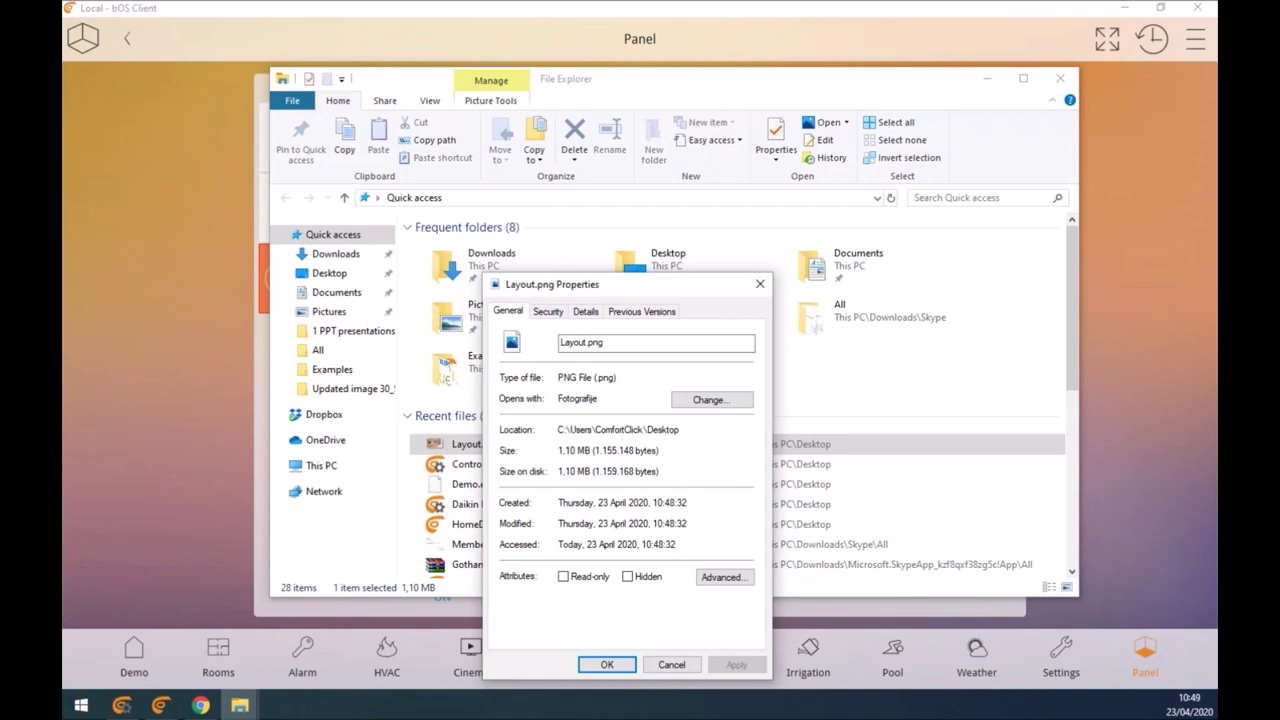
left_click(657, 667)
Step: Close File Explorer, view which lights the Lights ON scene switches, then go back to bOS Configurator
left_click(988, 80)
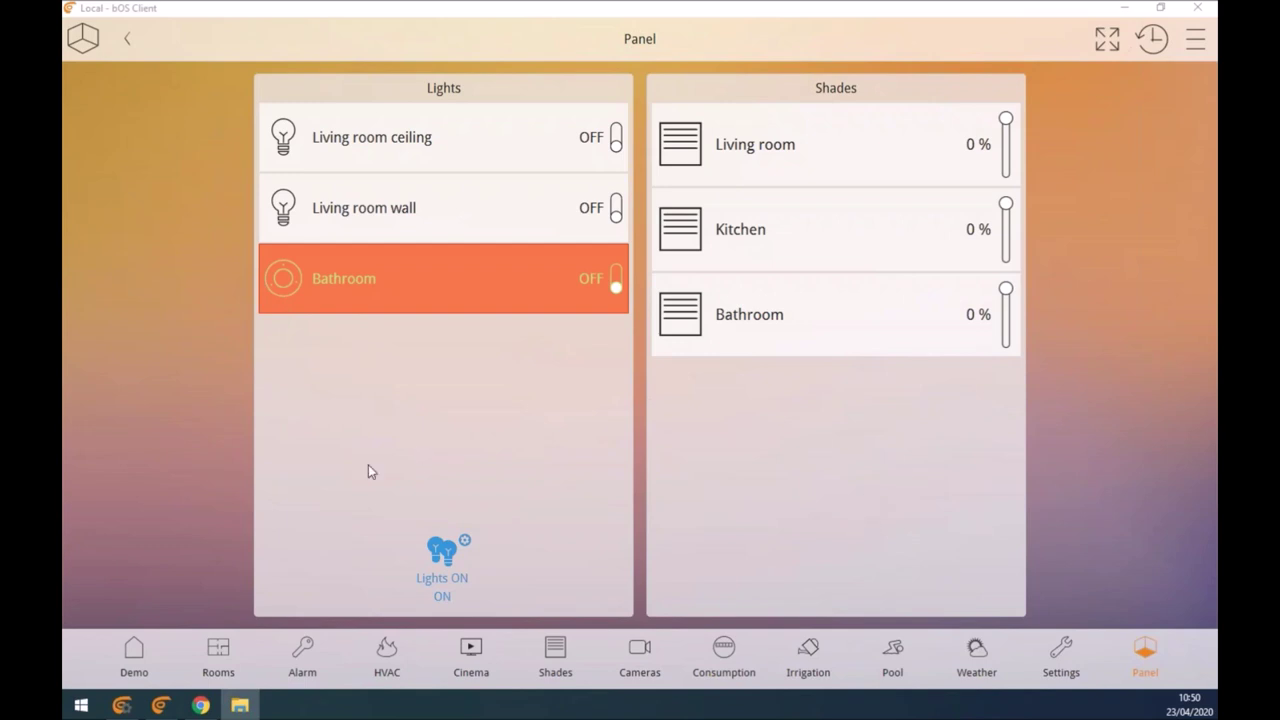
left_click(441, 574)
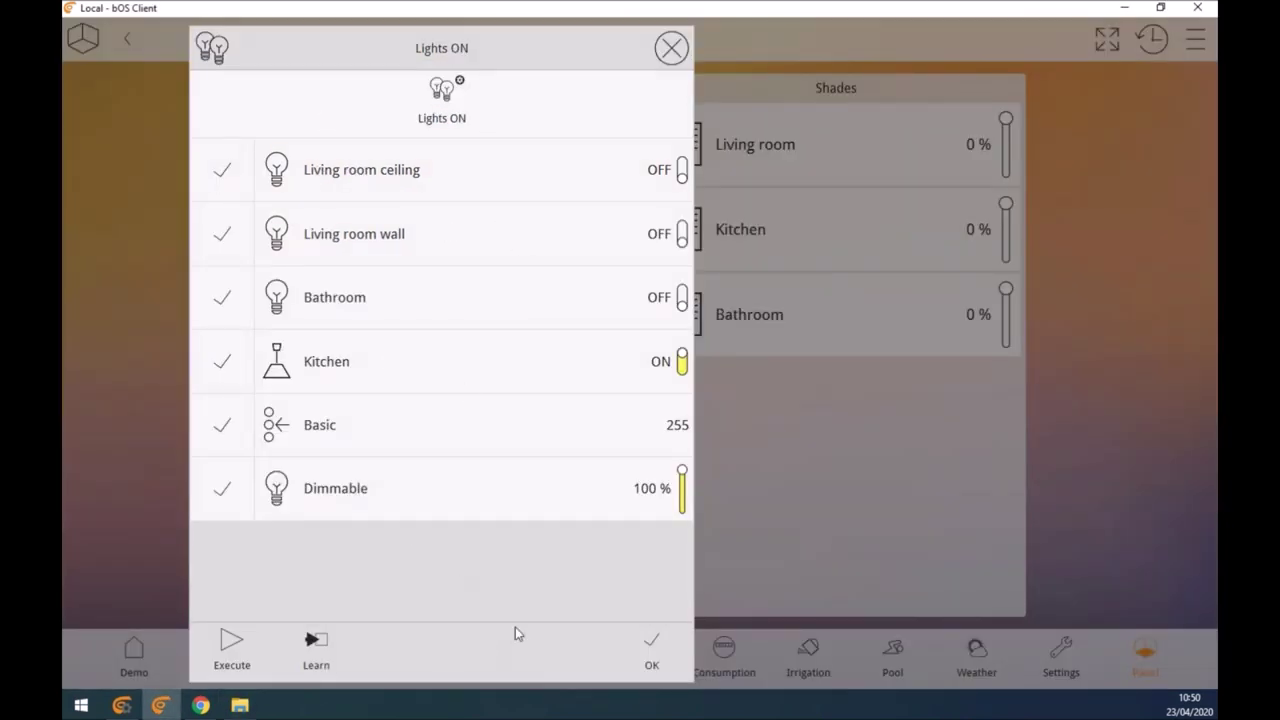
left_click(651, 652)
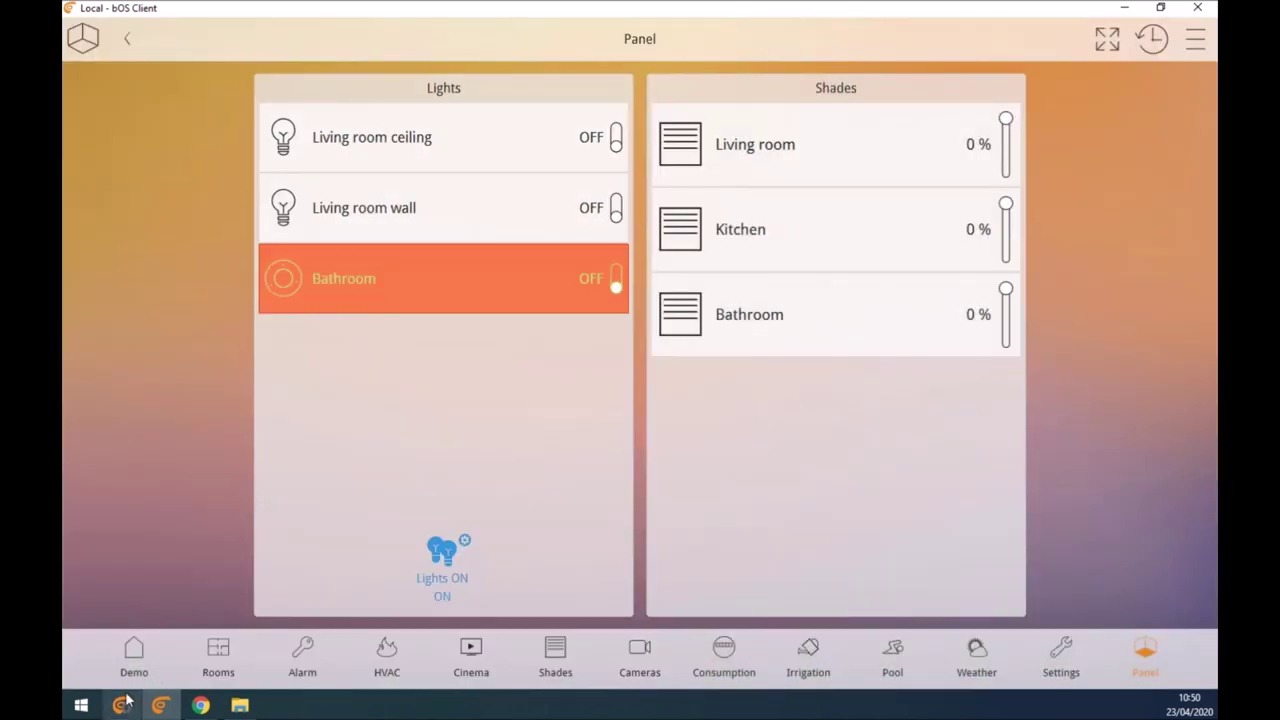
left_click(121, 705)
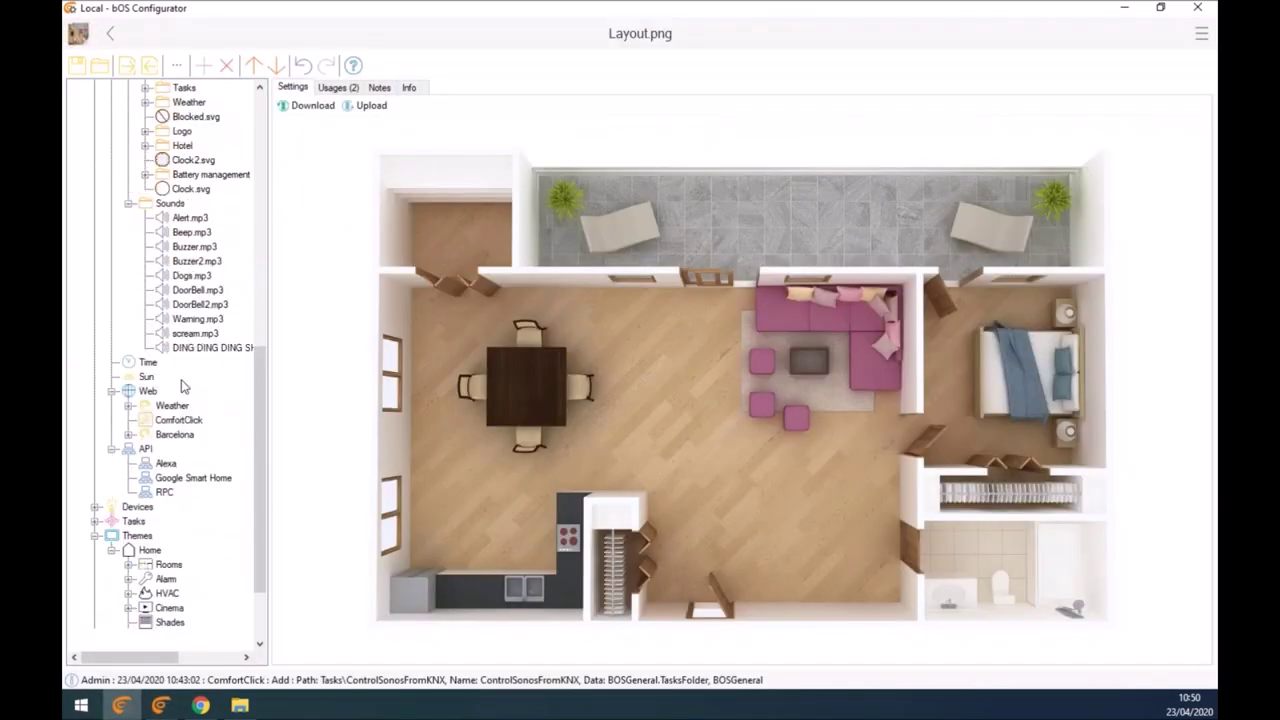
scroll(183, 386, "down", 2)
Step: Select the Lights ON task's six device rows, then open the Lights ON scene in bOS Client
left_click(95, 420)
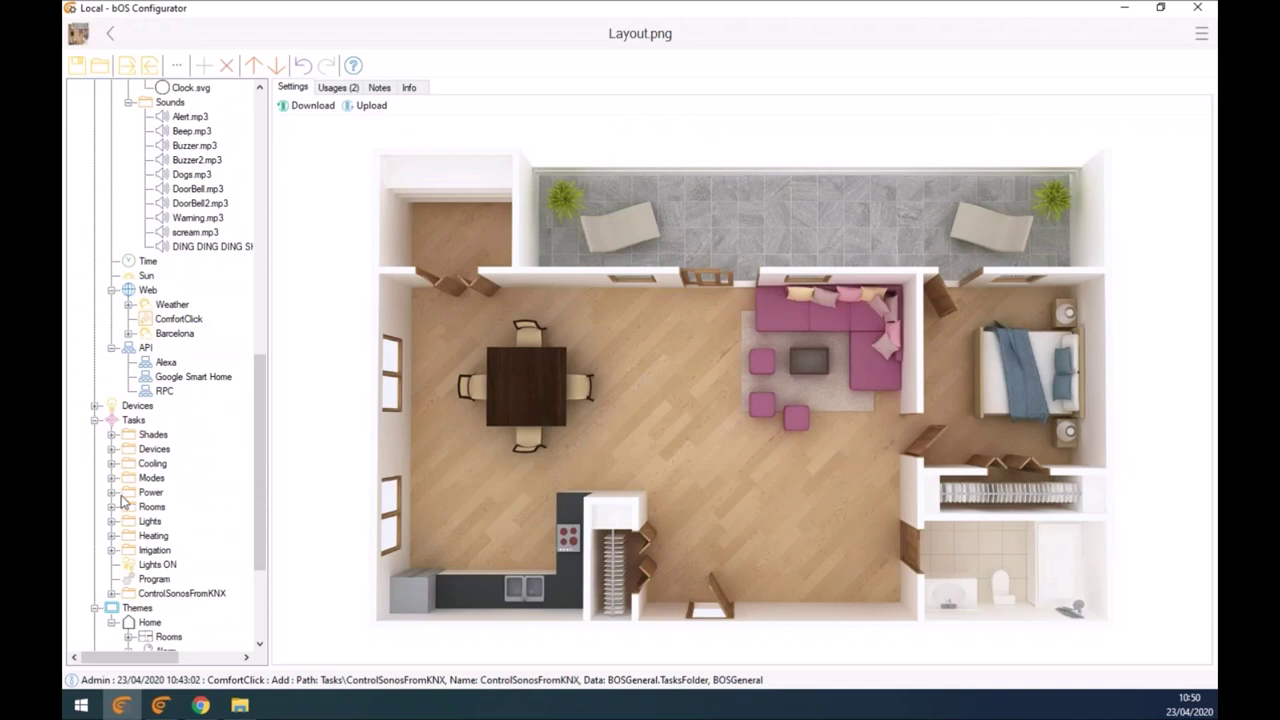
left_click(147, 566)
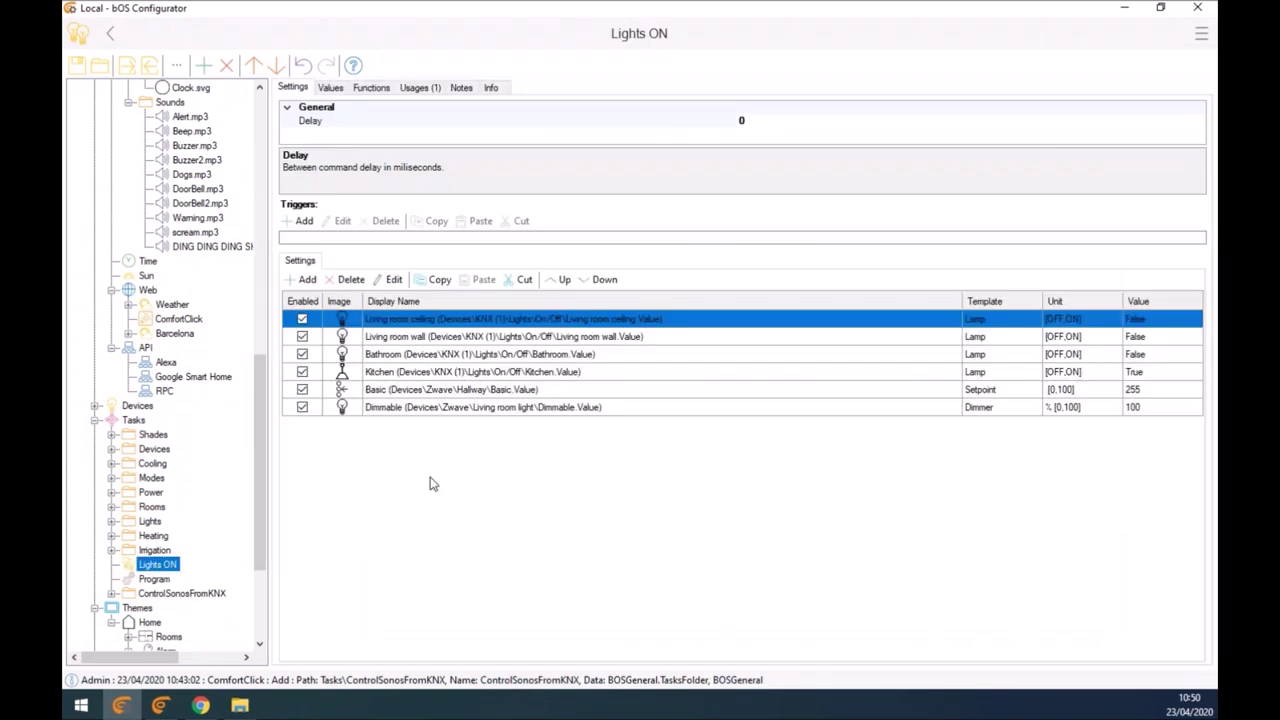
left_click(437, 412)
left_click_drag(420, 322, 441, 413)
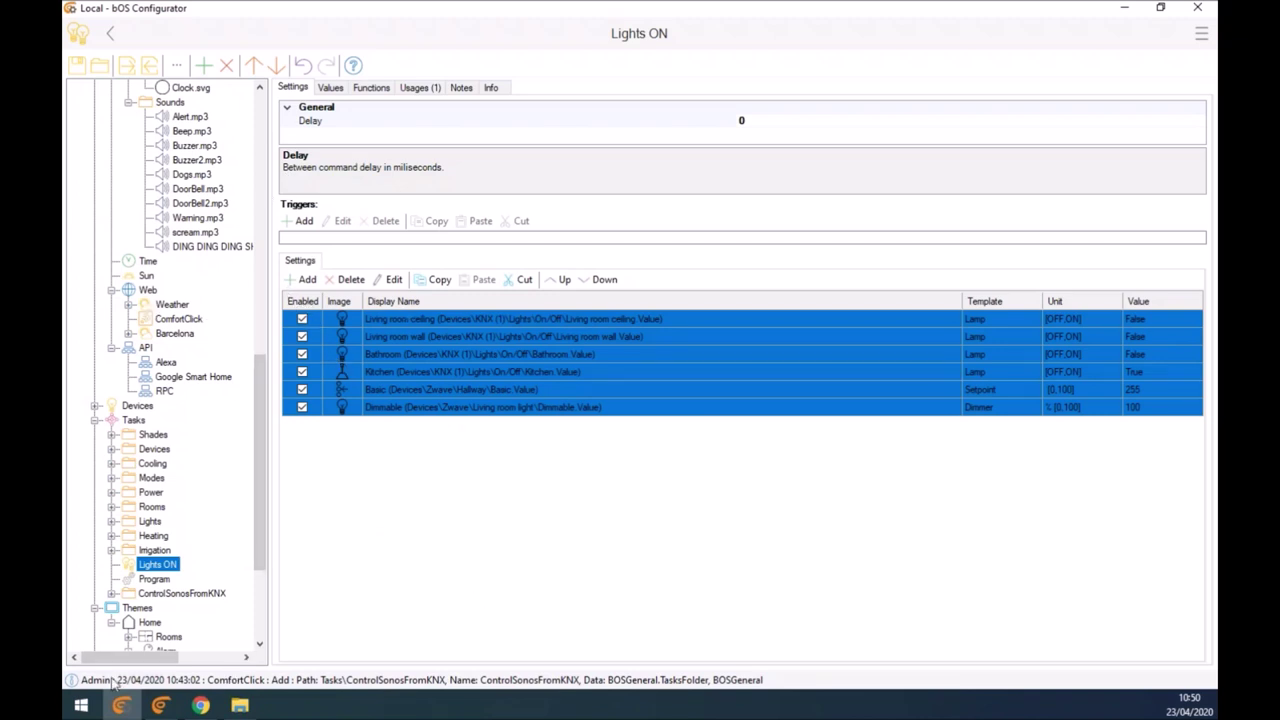
left_click(160, 705)
left_click(443, 553)
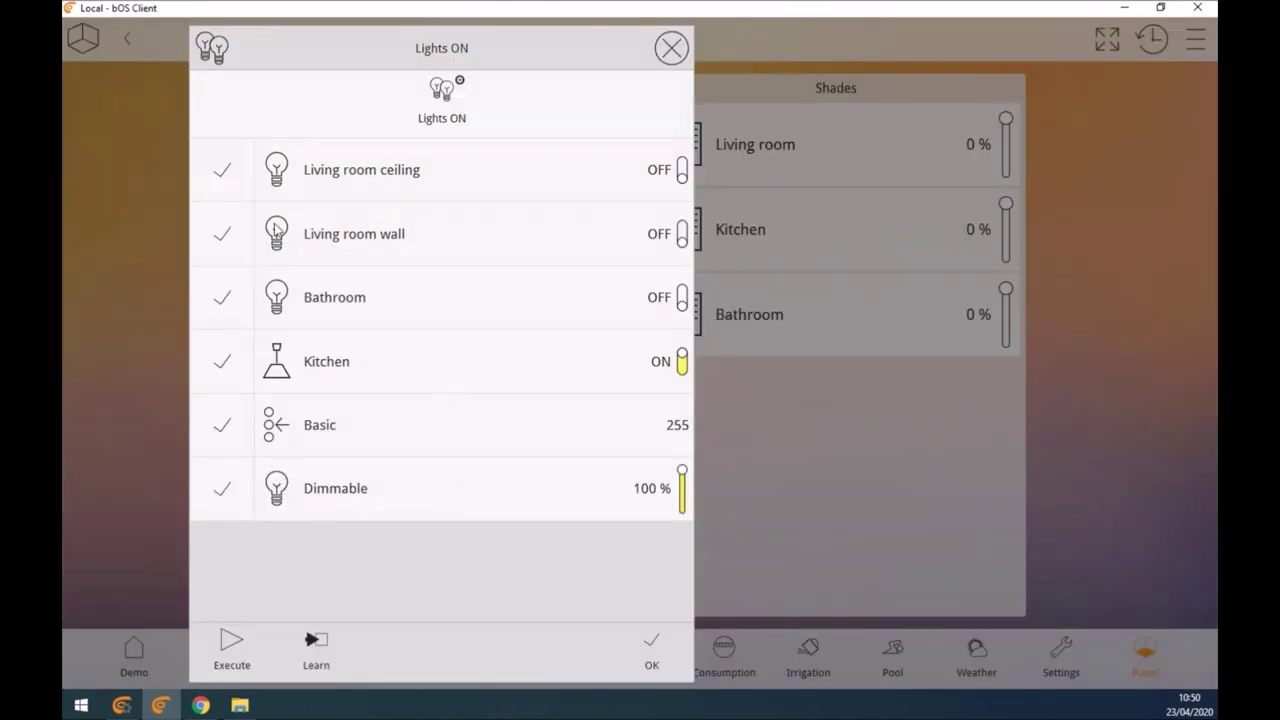
Step: Untick Bathroom, Living room wall and Living room ceiling in the Lights ON scene and confirm
left_click(221, 297)
left_click(221, 233)
left_click(220, 172)
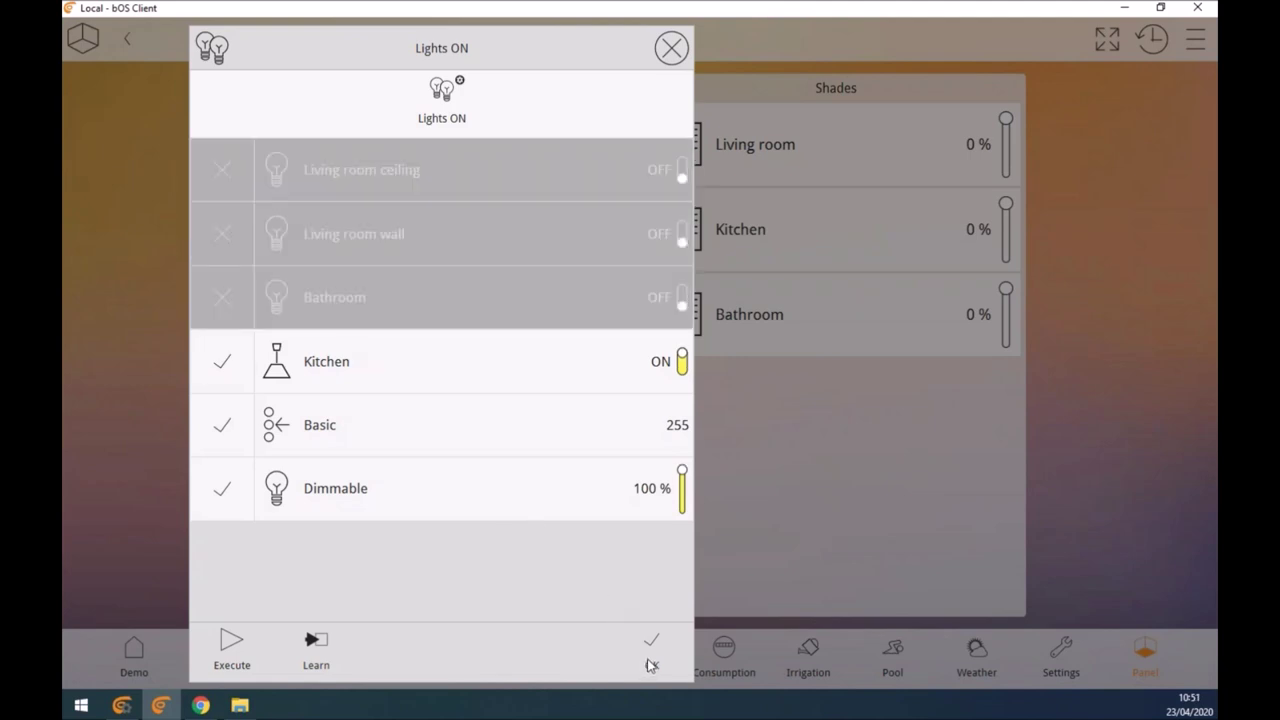
left_click(650, 663)
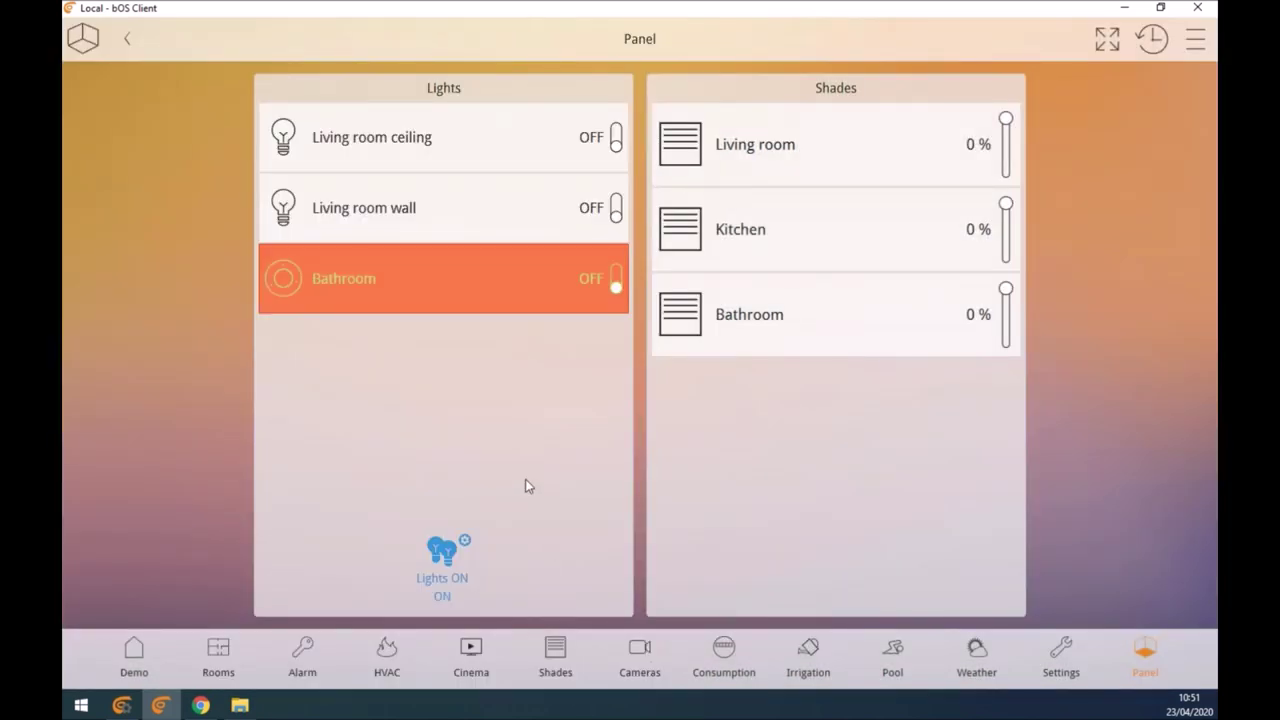
Step: Reopen the Lights ON scene in bOS Client to verify the change, then return to Configurator
left_click(118, 706)
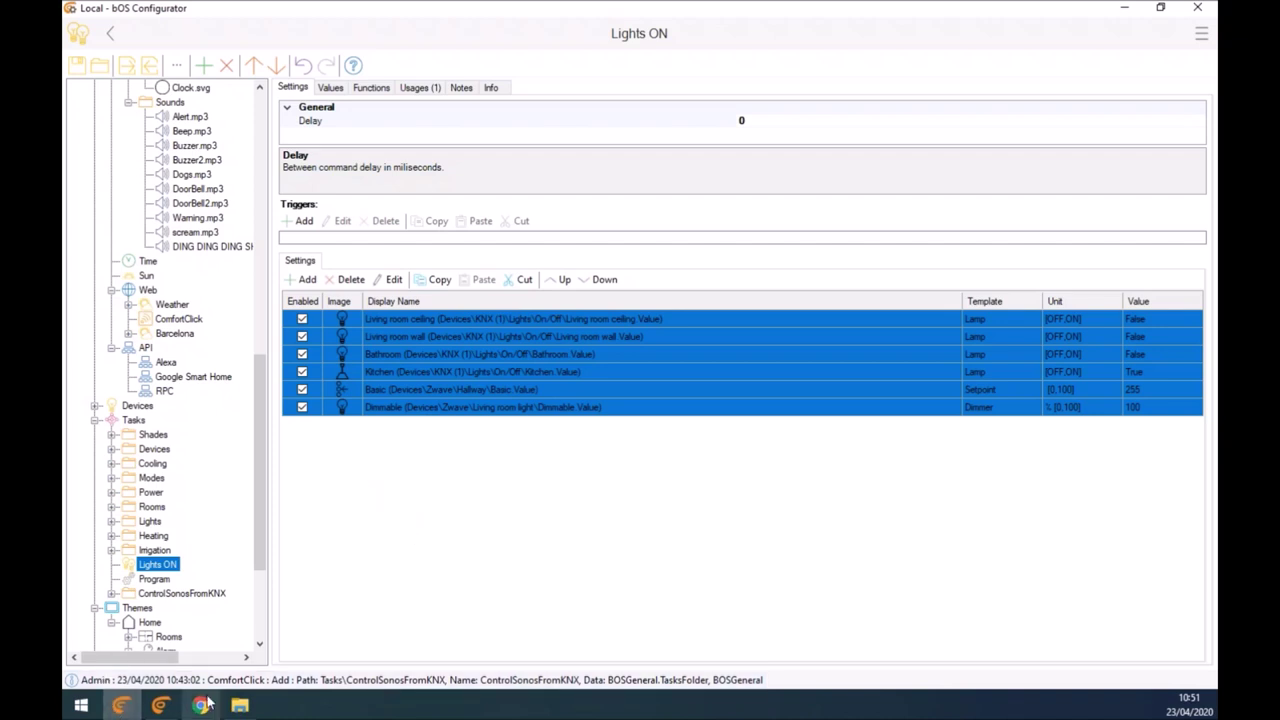
left_click(160, 705)
left_click(442, 553)
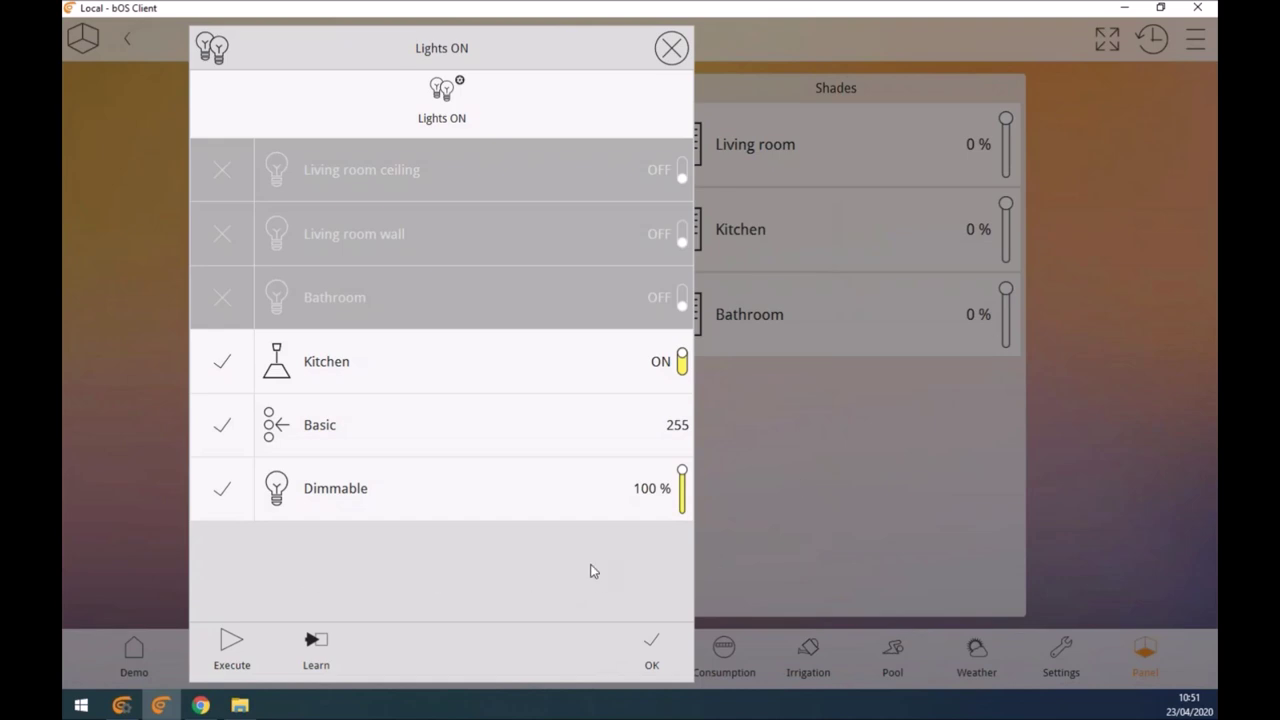
left_click(659, 646)
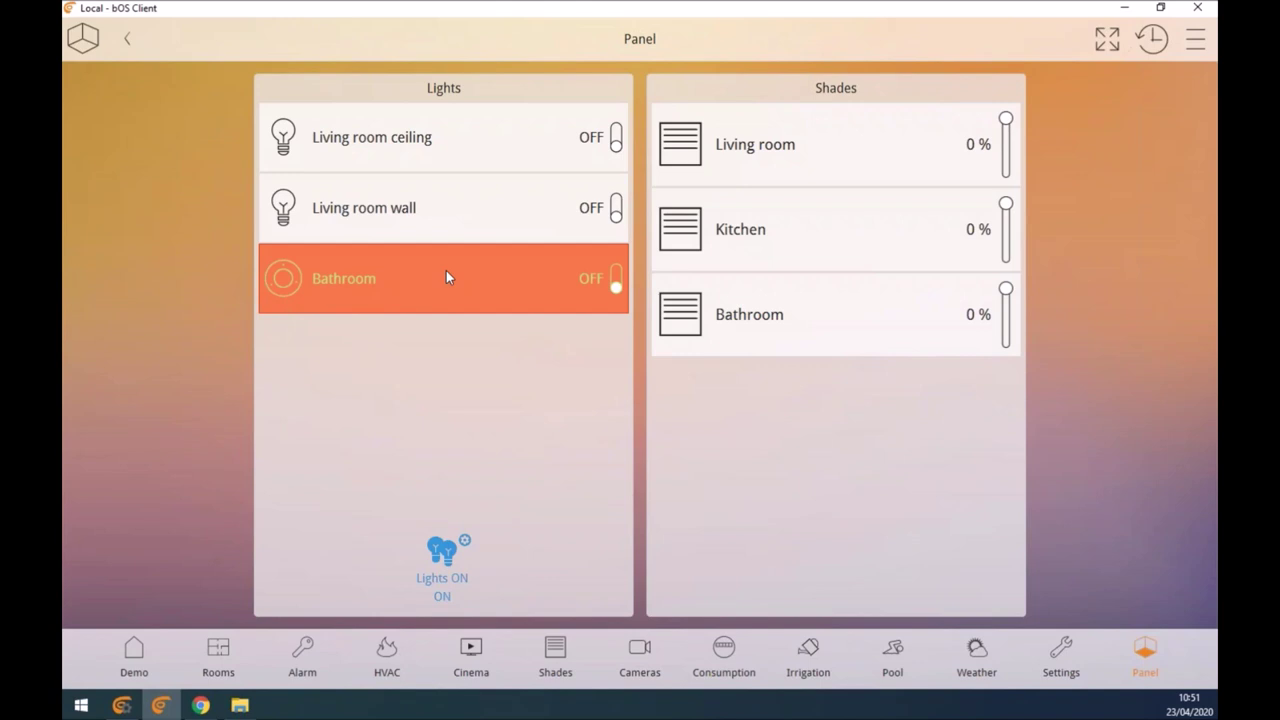
left_click(121, 705)
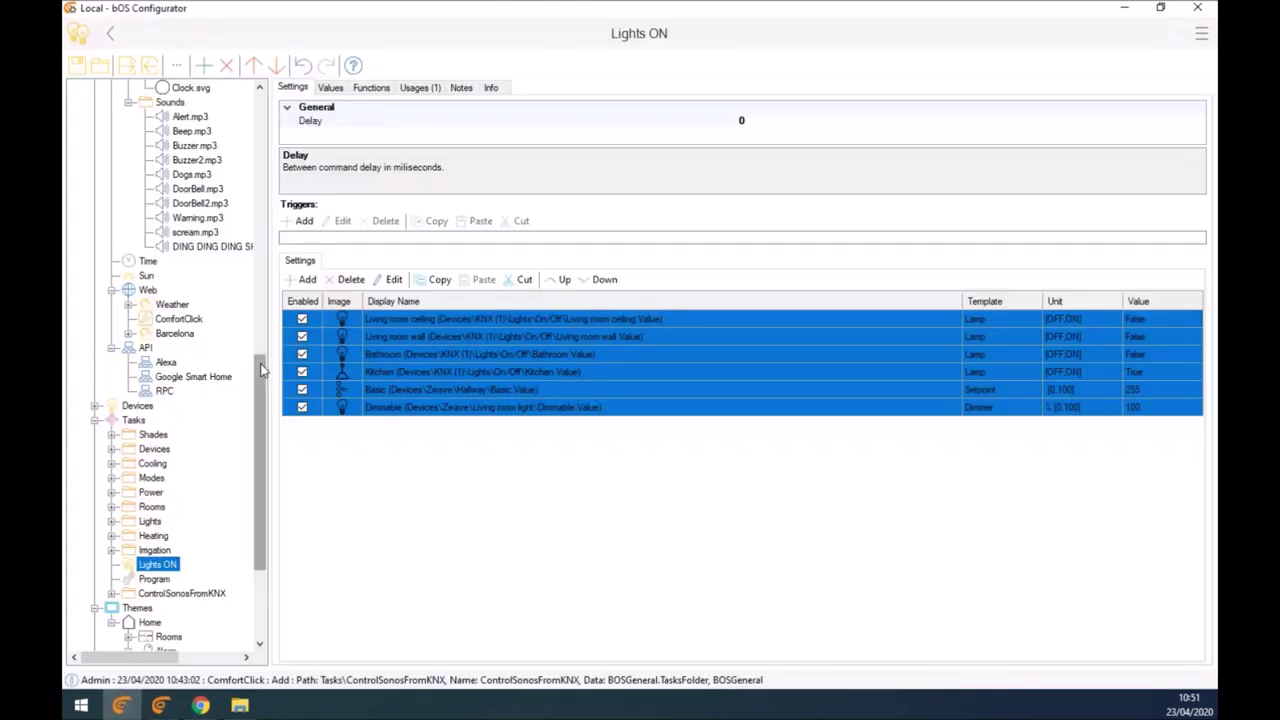
Step: Collapse Files, check Kodi's Demo Mode, then show KNX settings with KNX IP 192.168.1.45, port 3671
scroll(260, 370, "up", 15)
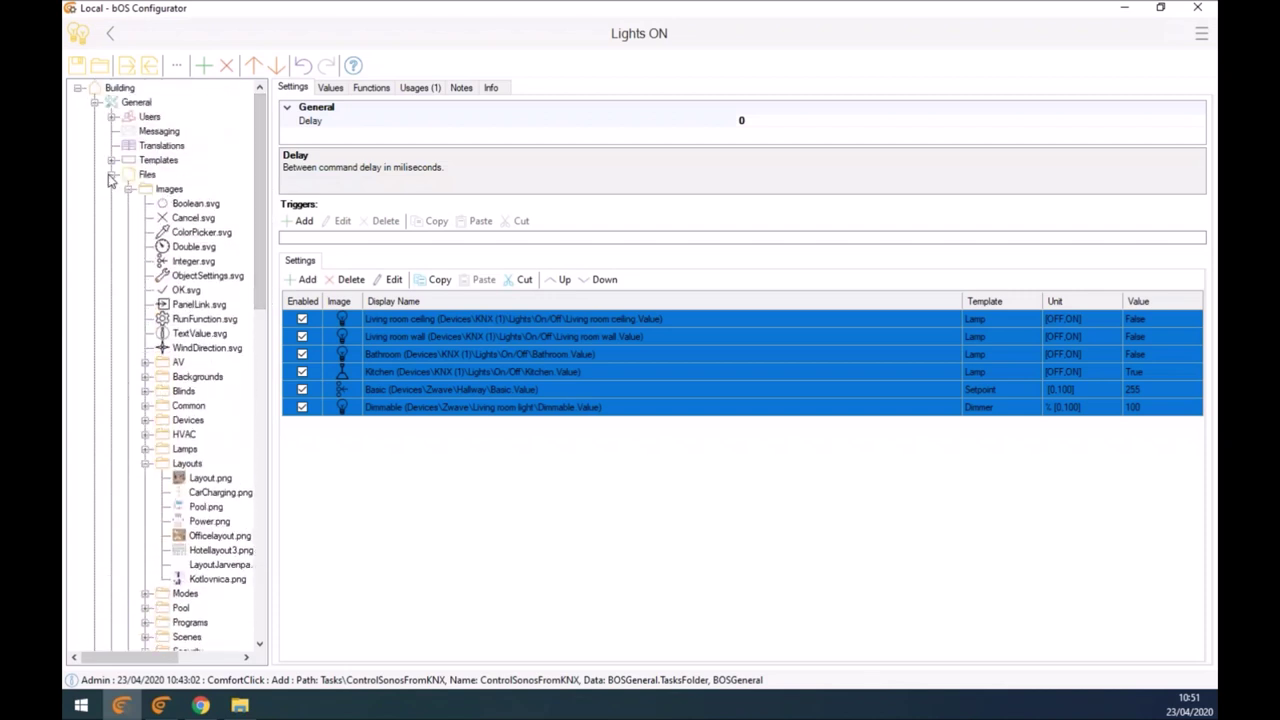
left_click(111, 175)
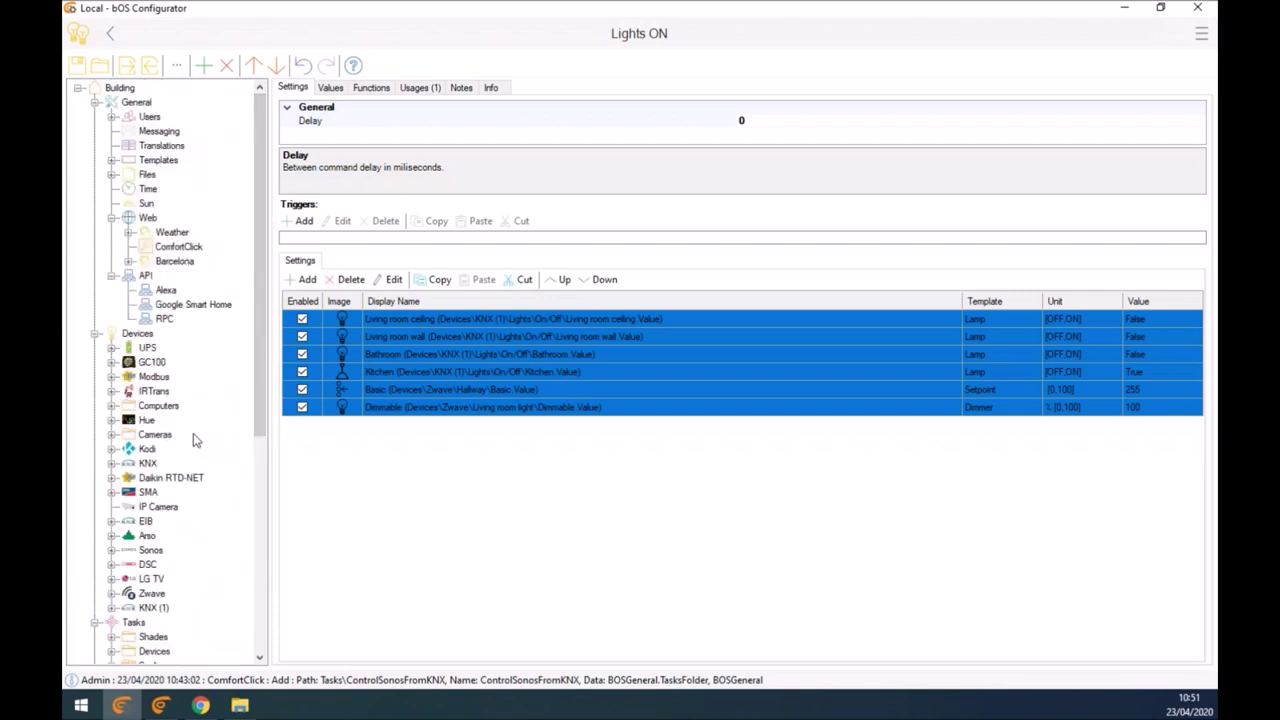
left_click(147, 452)
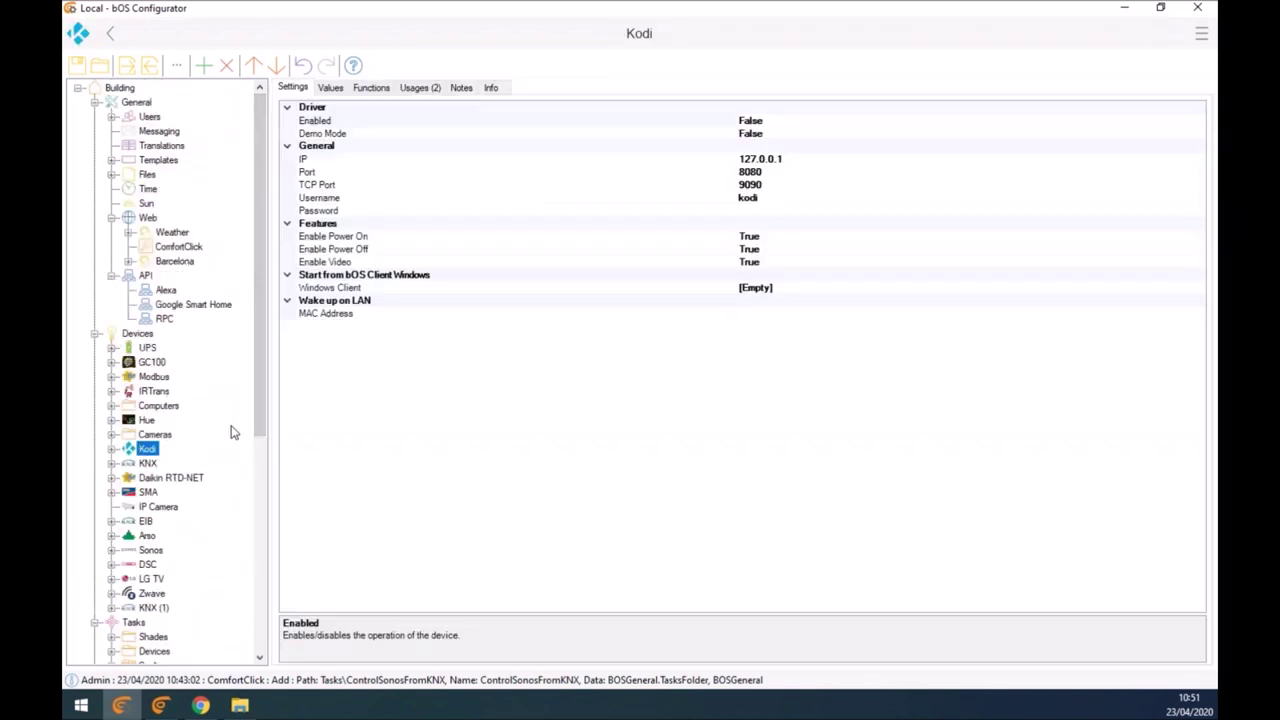
left_click(358, 134)
left_click(146, 464)
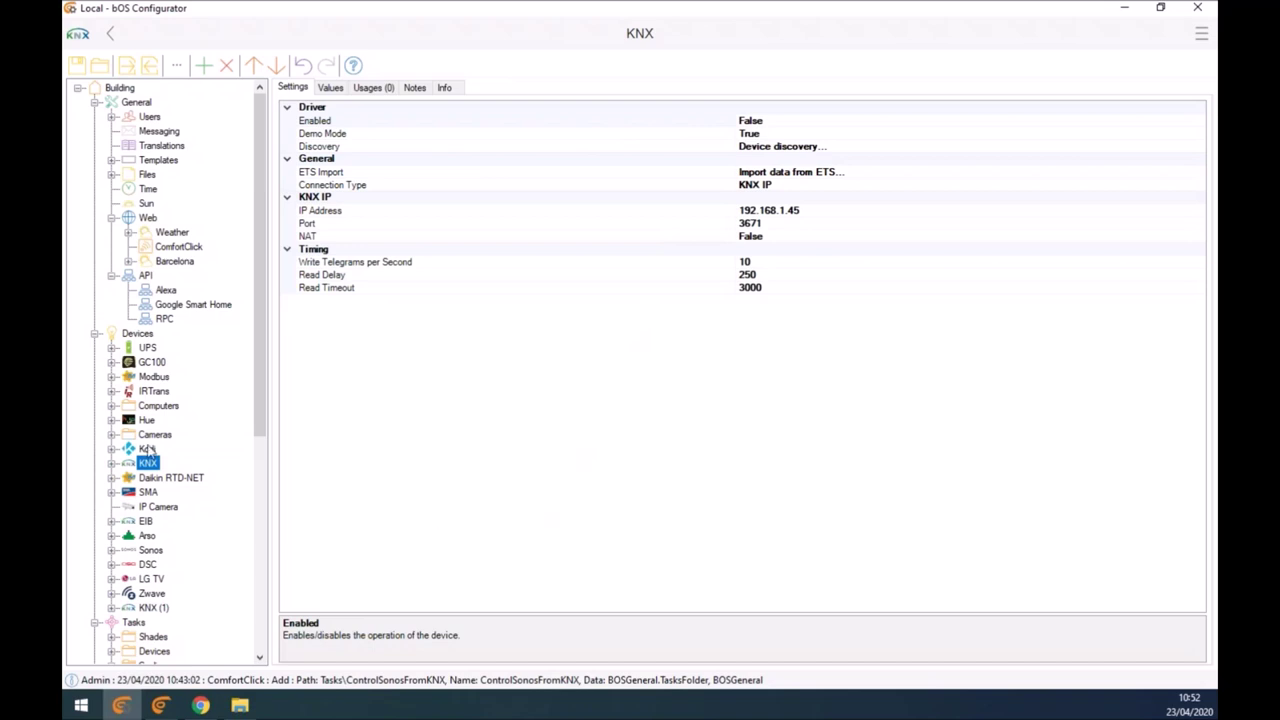
scroll(169, 590, "down", 2)
scroll(169, 595, "down", 6)
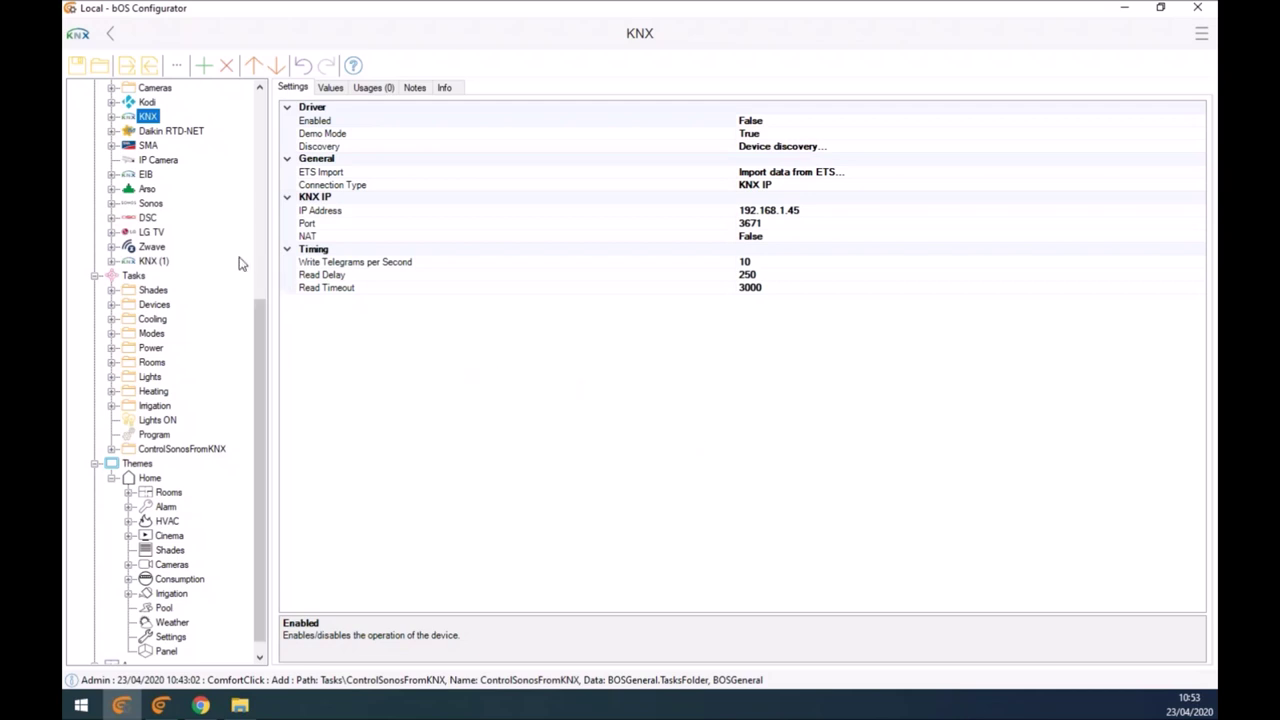
Step: Duplicate KNX (1) into KNX (1) (1) and KNX (1) (2), then select the KNX (1) (2) copy
left_click(155, 261)
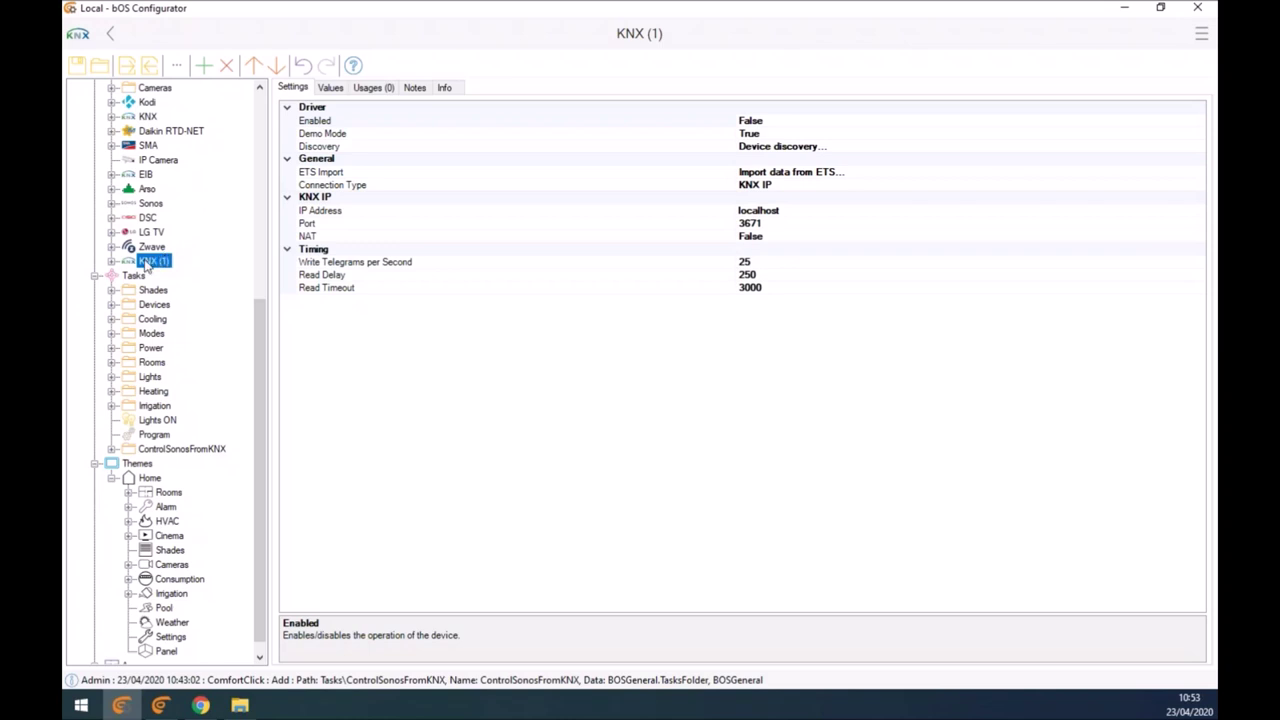
left_click(152, 246)
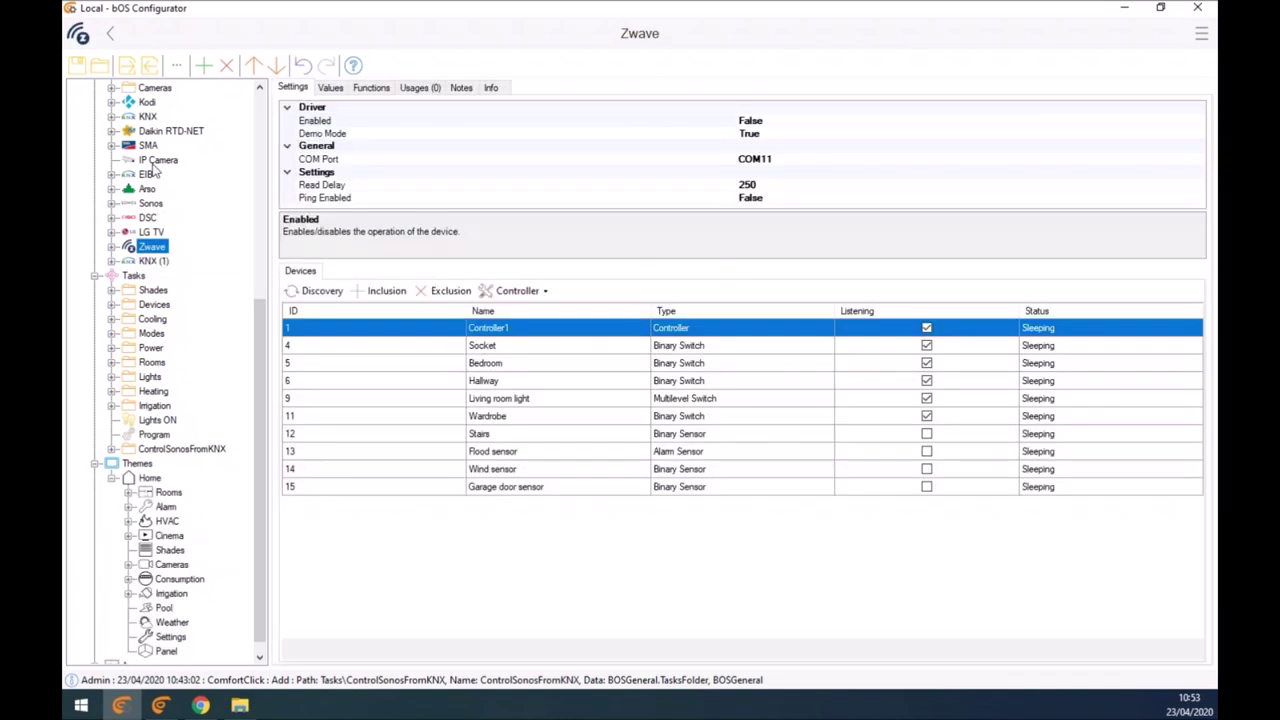
scroll(180, 300, "up", 1)
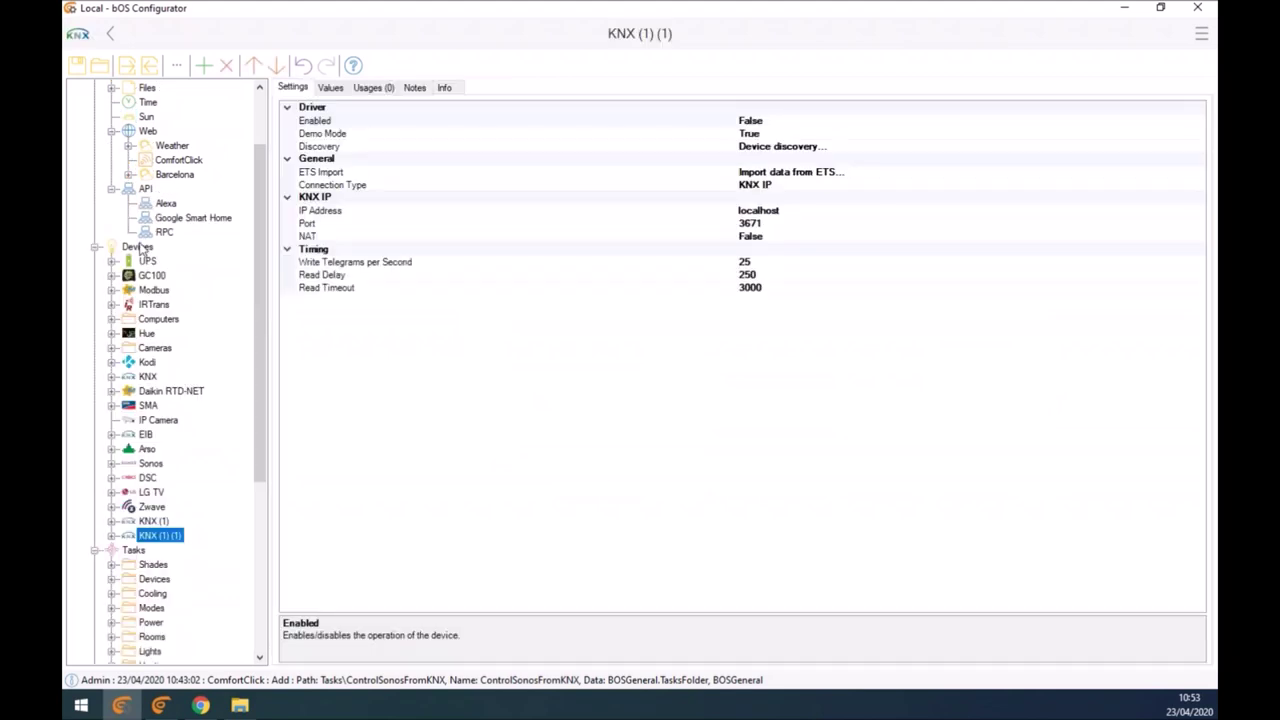
left_click(138, 247)
key("ctrl+v")
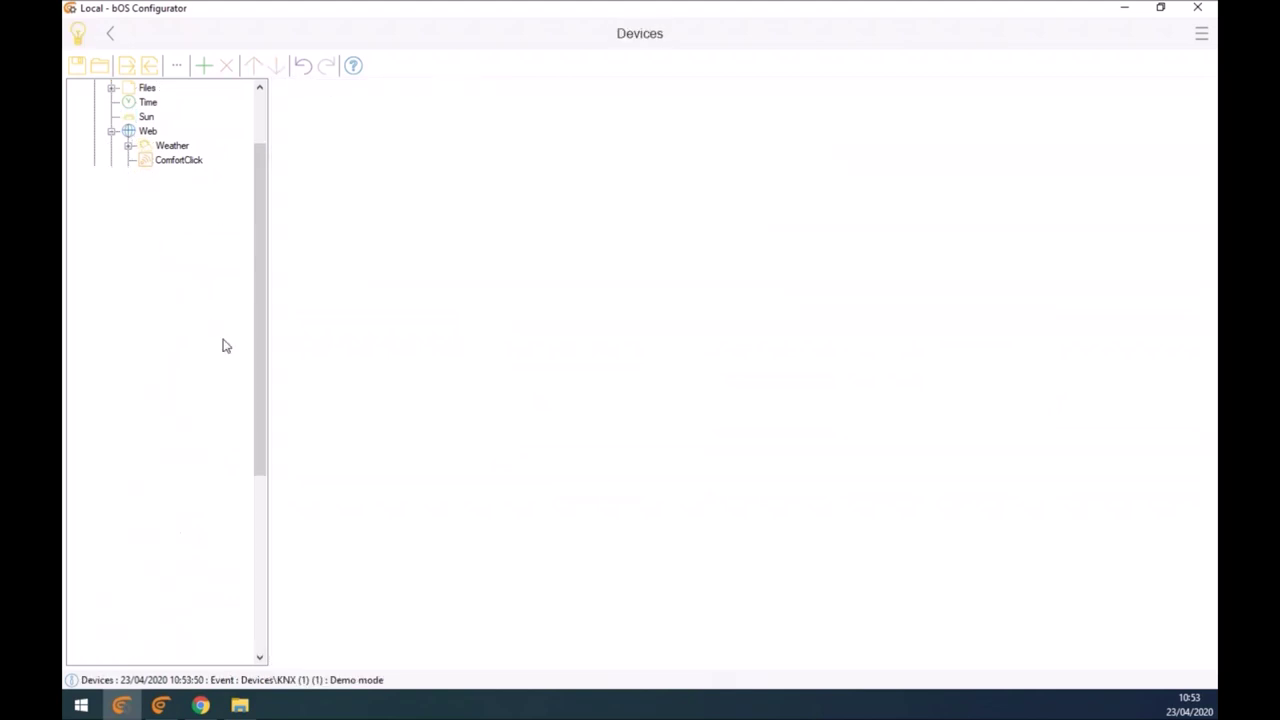
left_click(172, 522)
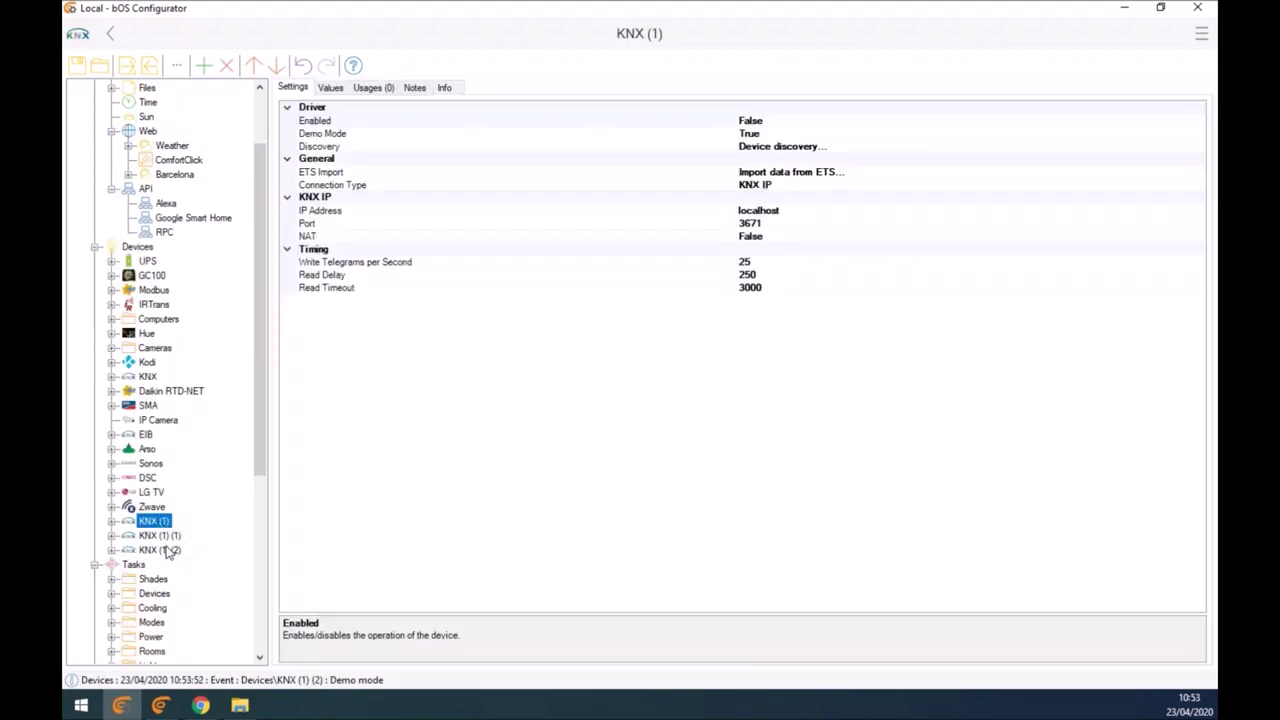
left_click(168, 550)
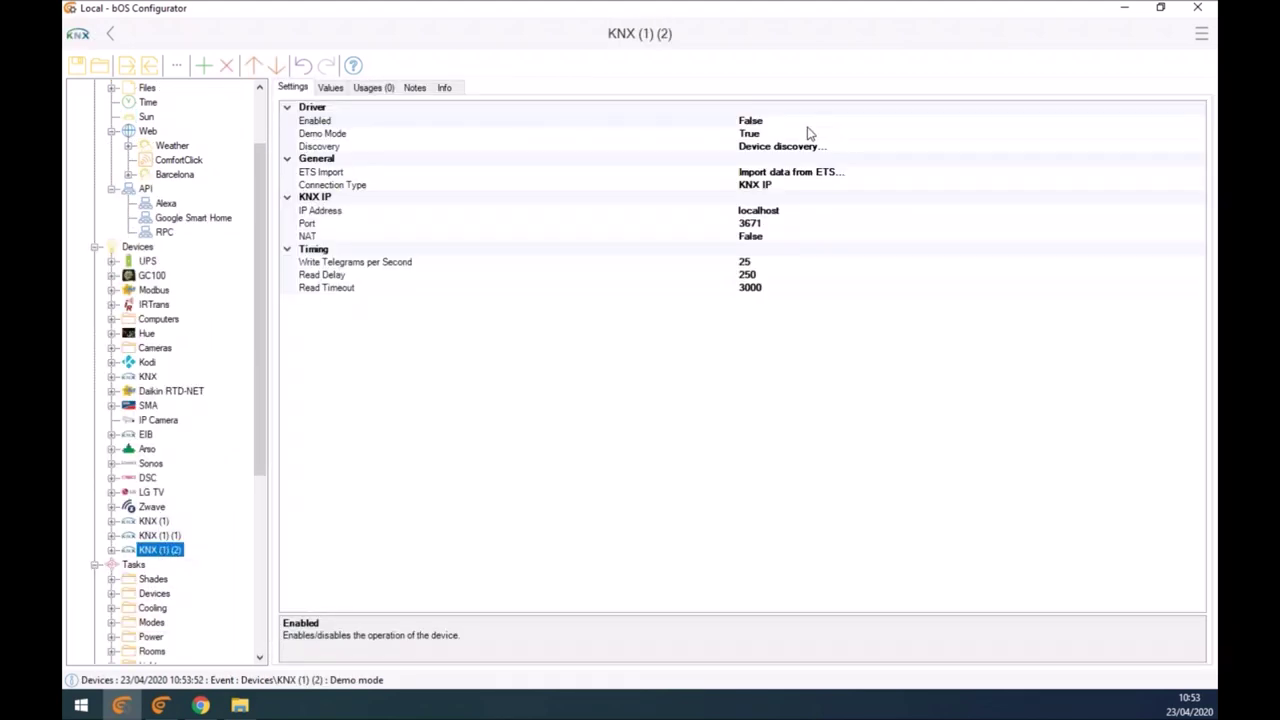
Step: Expand KNX (1) (2) and KNX (1) (1) to show their Lights, Heating and Shades folders
left_click(112, 550)
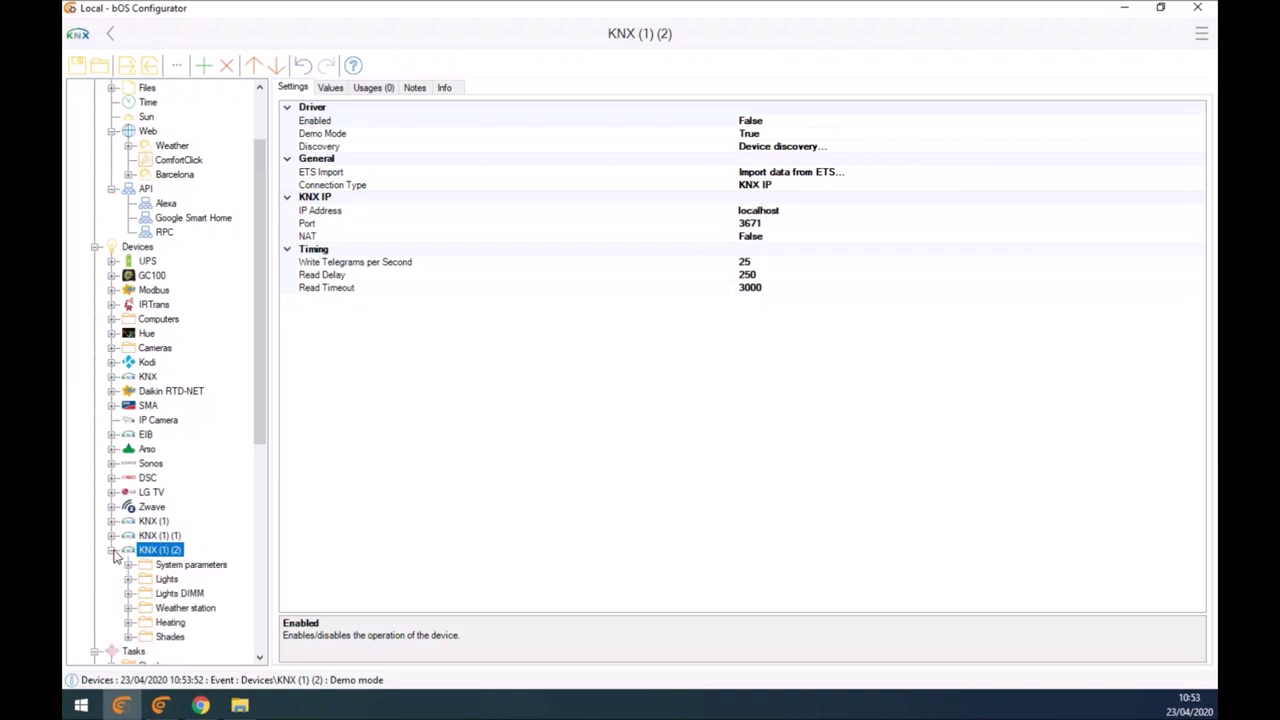
left_click(112, 535)
scroll(167, 576, "down", 4)
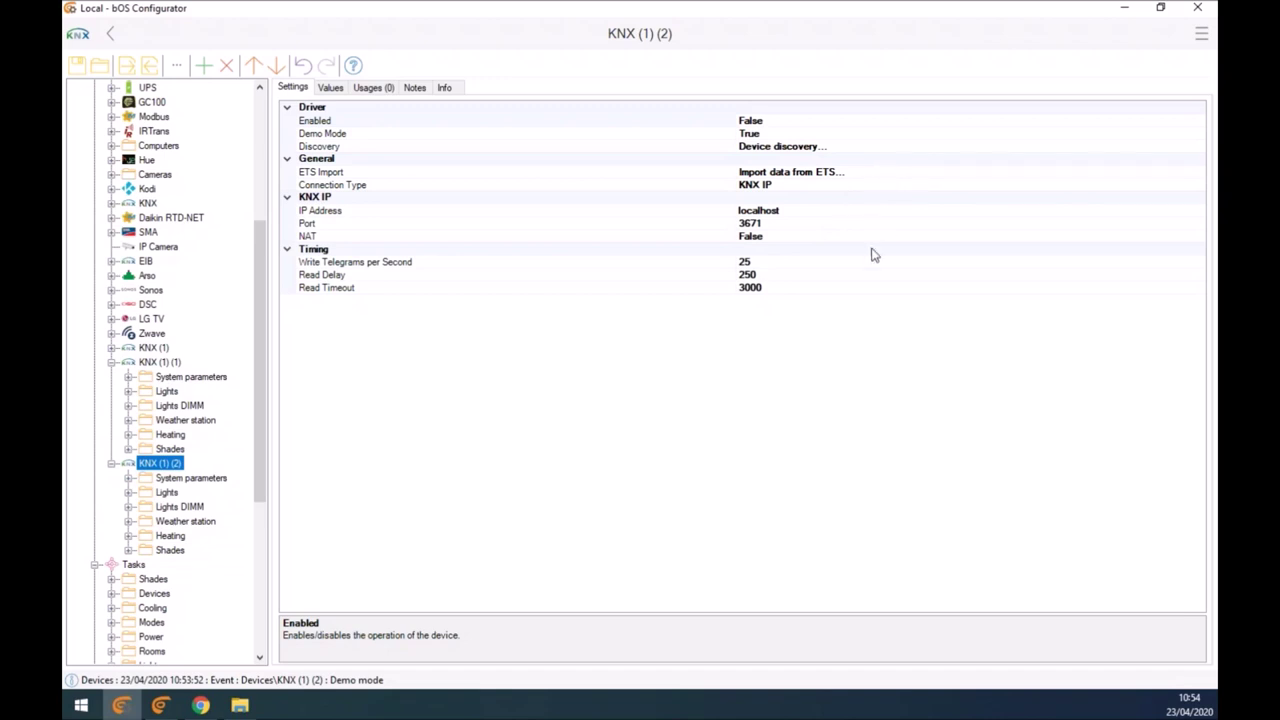
Step: Change the Connection Type to KNXnet/IP Routing (Falcon)
left_click(845, 185)
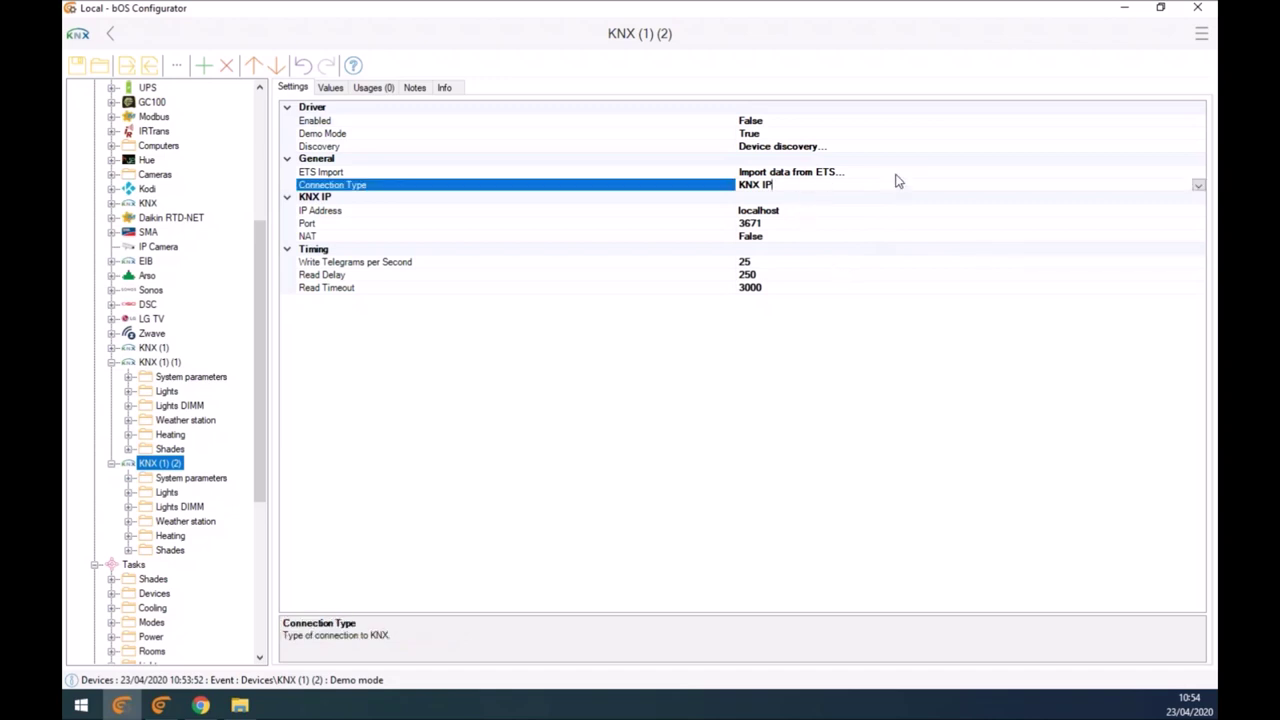
left_click(1198, 185)
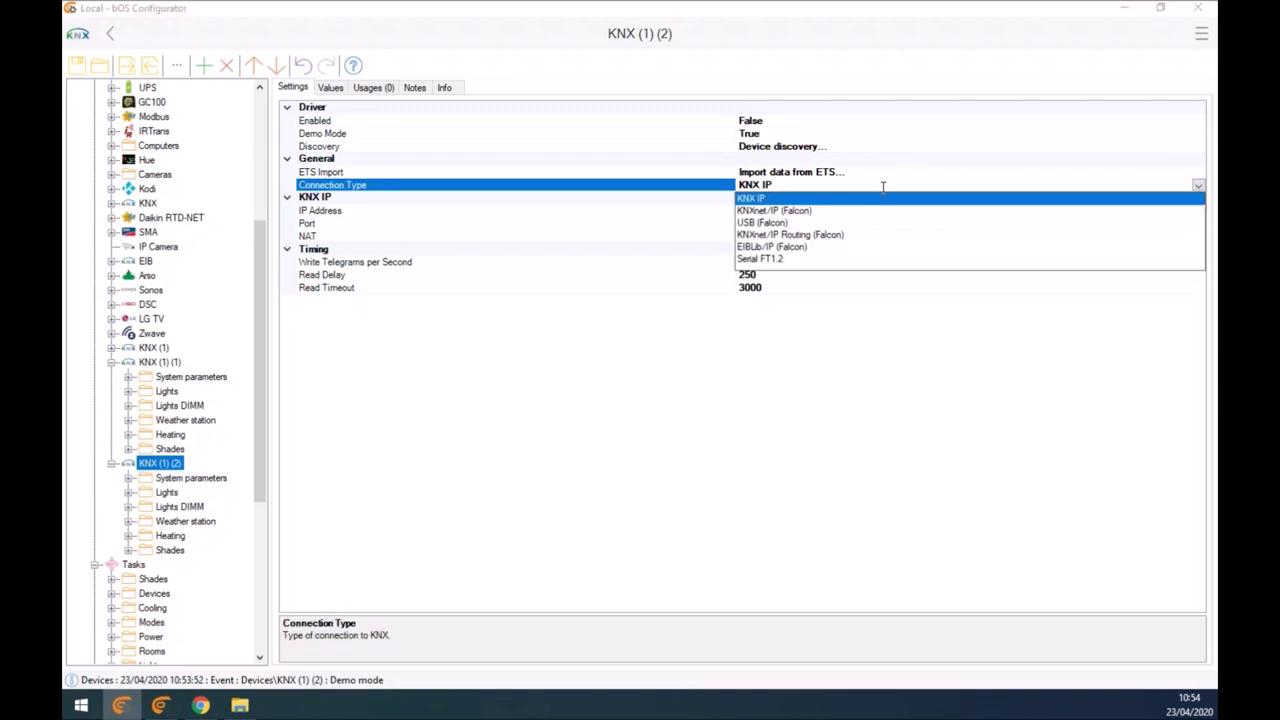
left_click(772, 235)
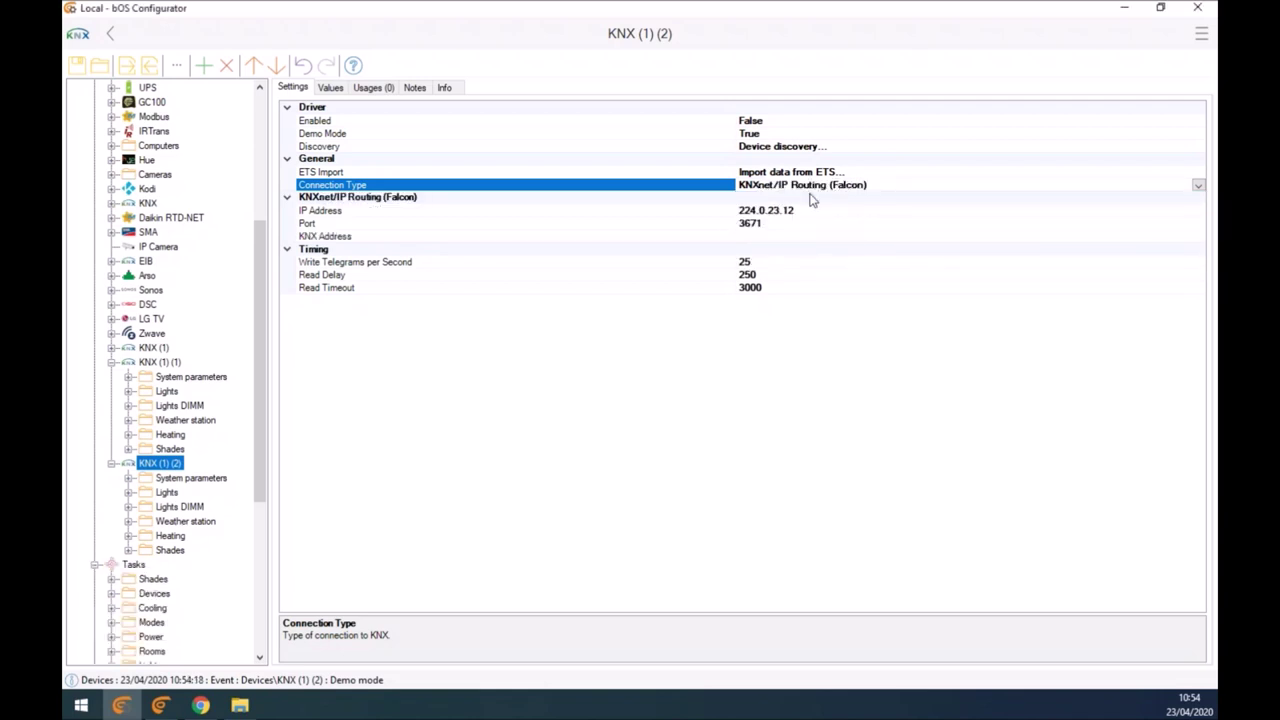